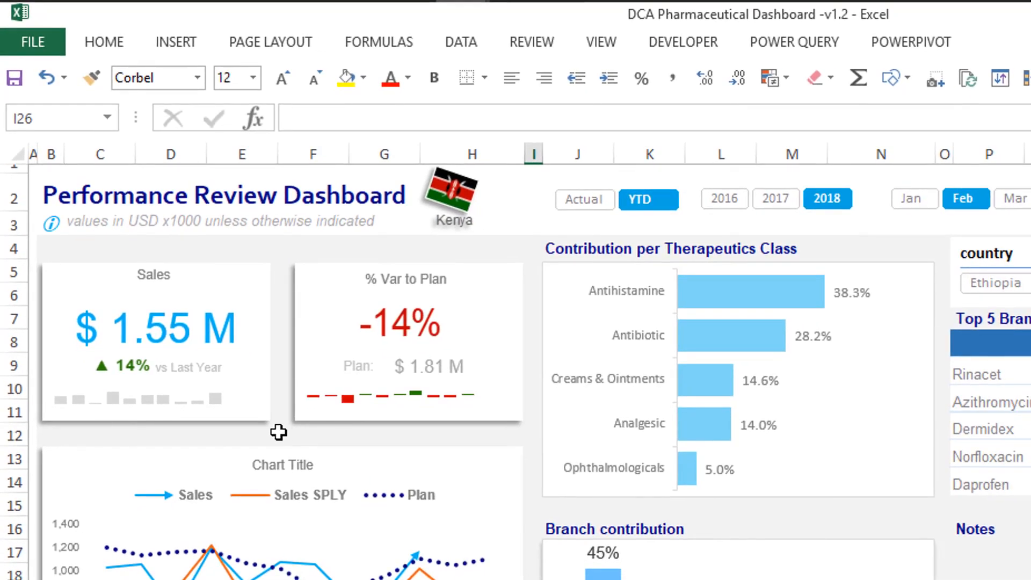
Step: Switch to the Using Shapes for Stylish Excel Dashboards workbook and review its sales data columns from City through Category
key("alt+Tab")
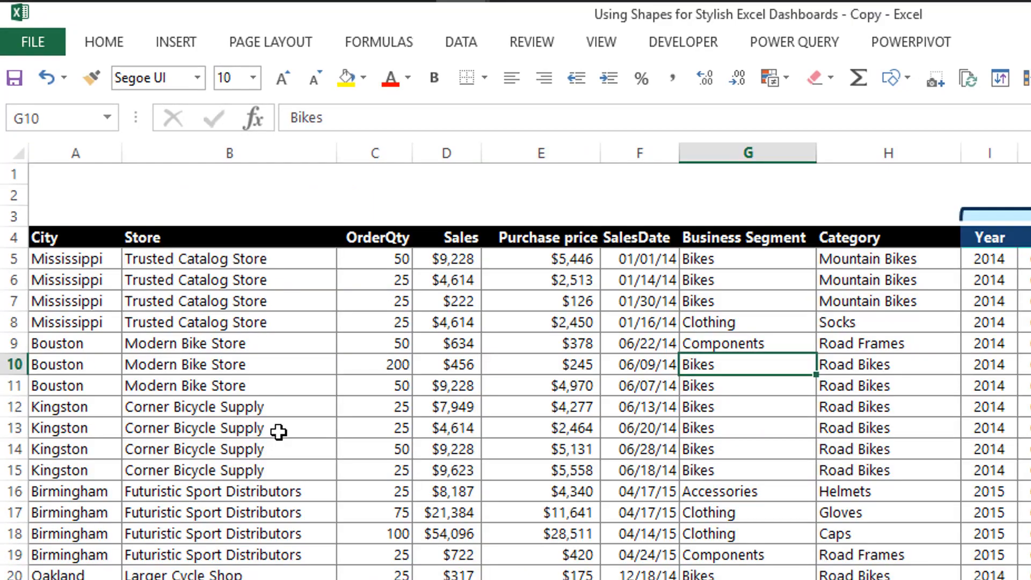
left_click(331, 444)
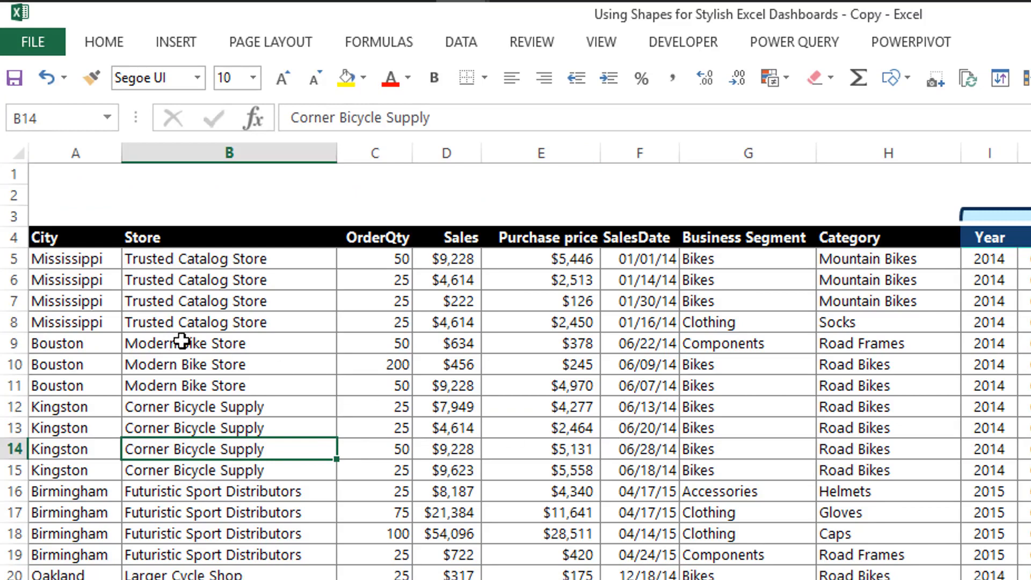
left_click(273, 299)
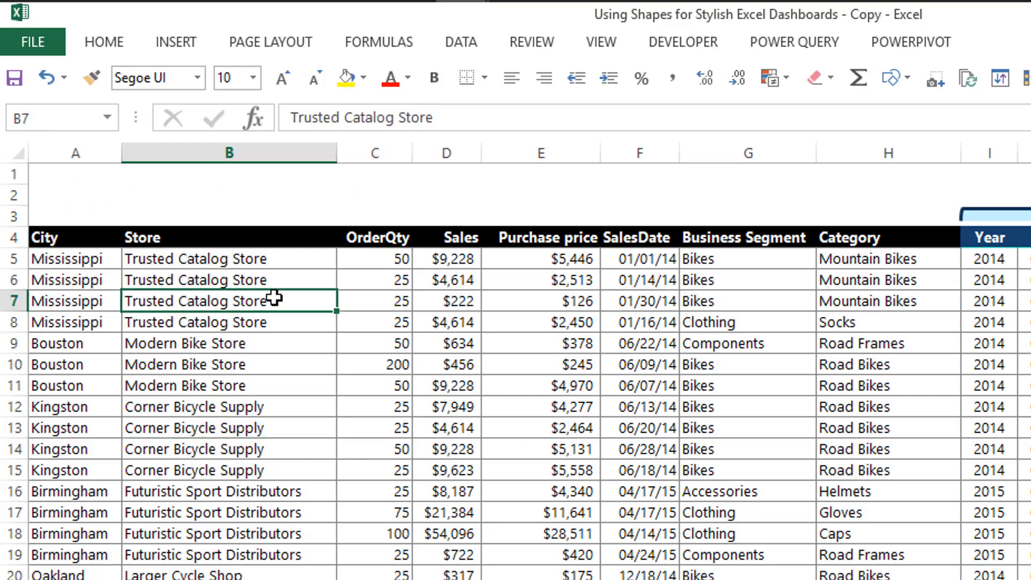
left_click(374, 366)
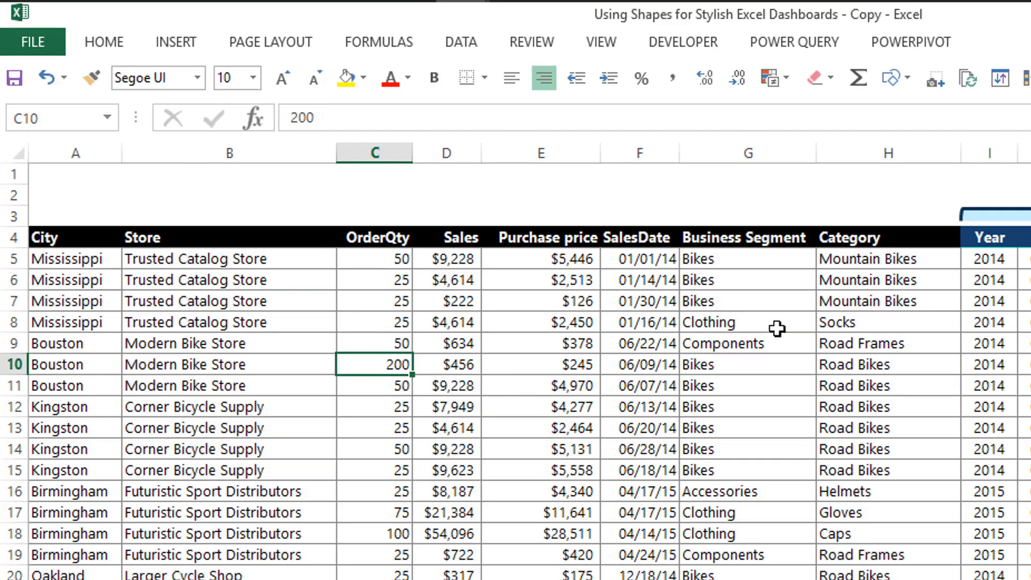
left_click_drag(537, 214, 540, 452)
left_click(707, 430)
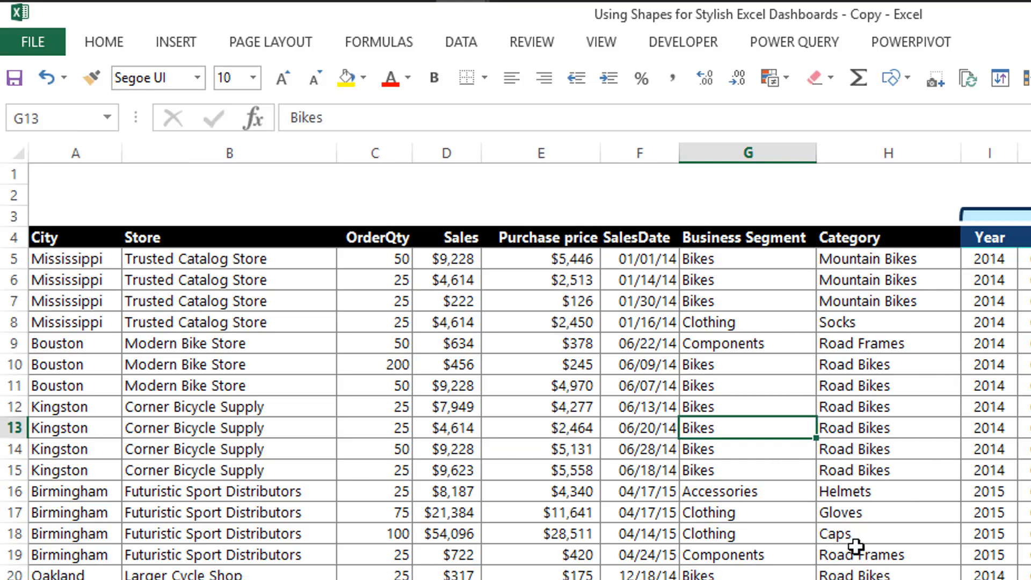
left_click(859, 388)
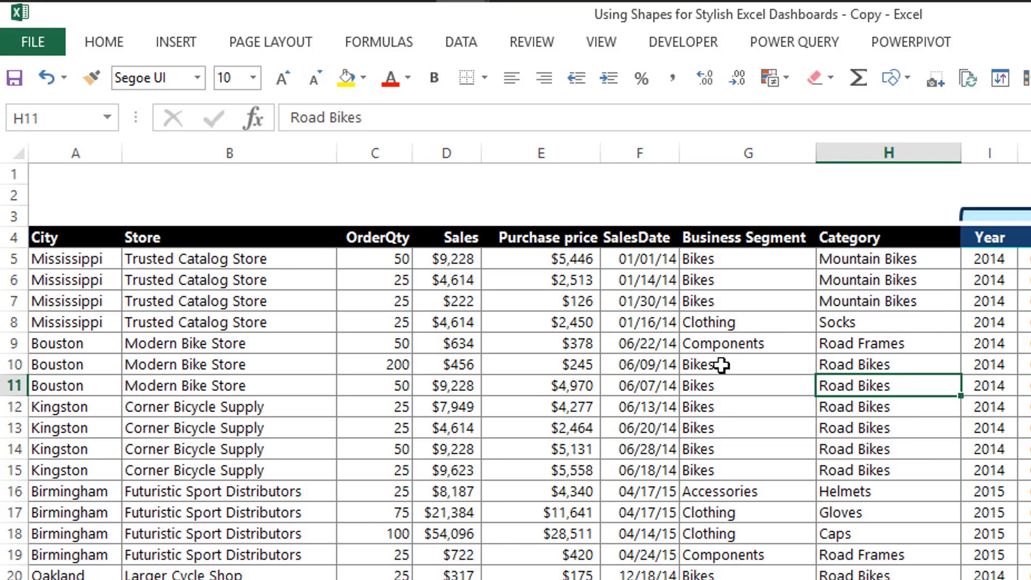
Step: Glance back at the DCA Pharmaceutical Dashboard workbook, and compare the sales workbook's original data columns with its extra helper columns
key("alt+Tab")
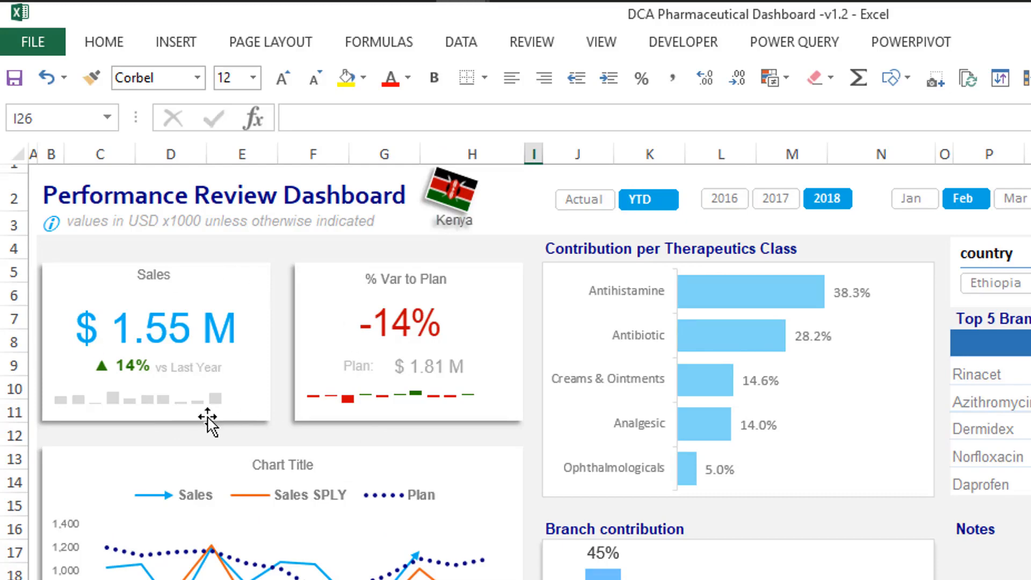
key("alt+Tab")
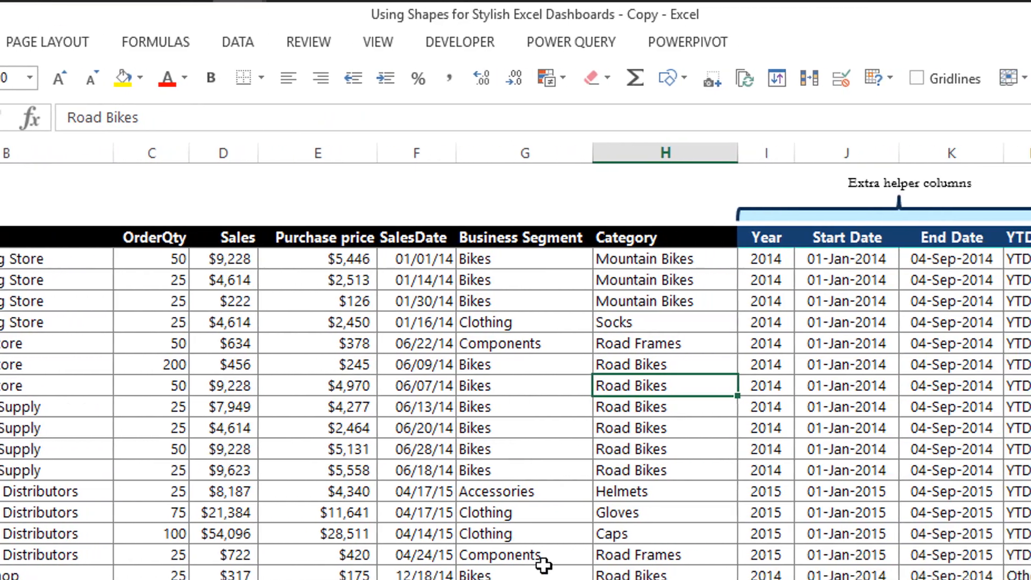
left_click(396, 452)
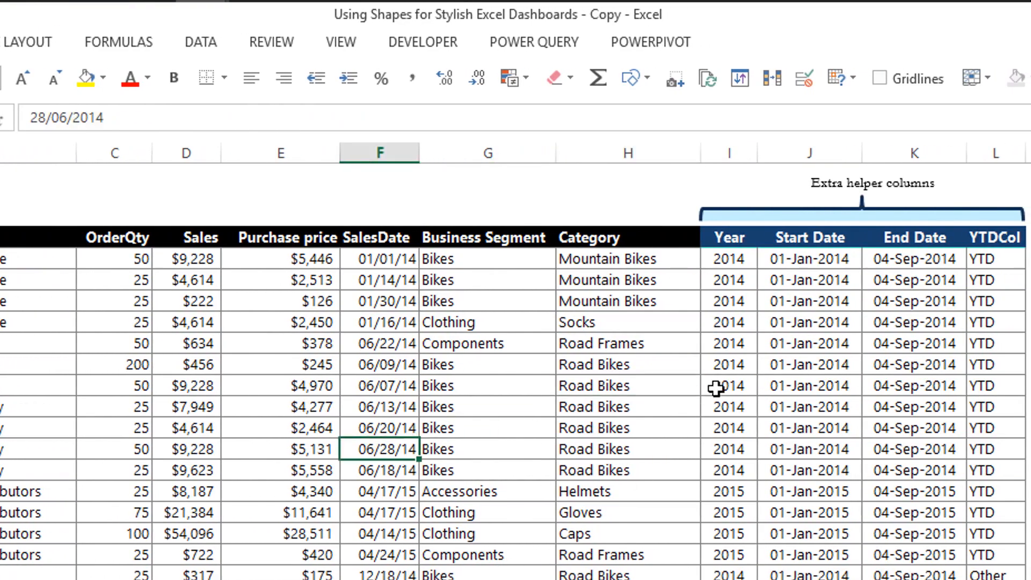
left_click_drag(725, 263, 971, 483)
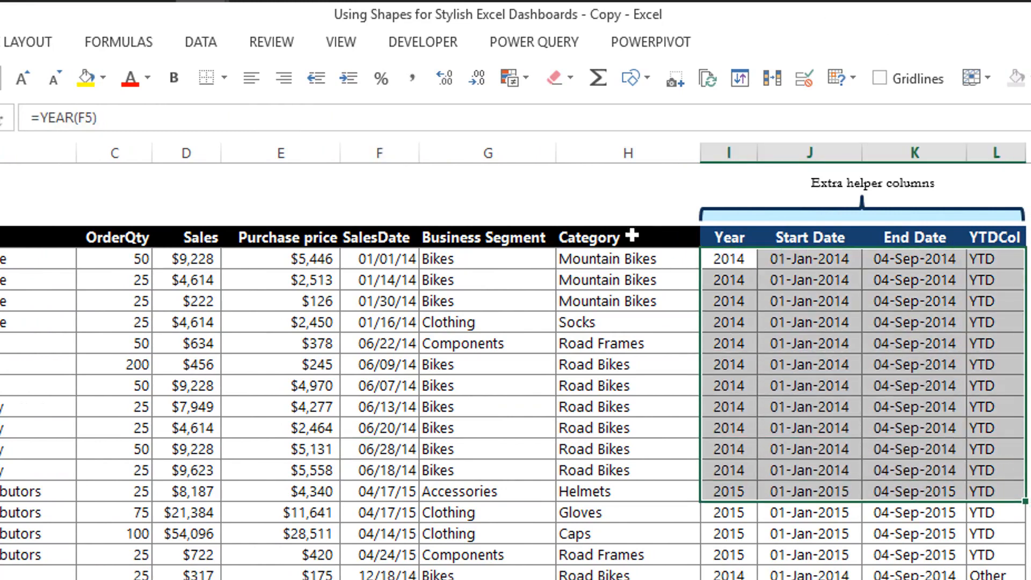
left_click_drag(623, 236, 2, 430)
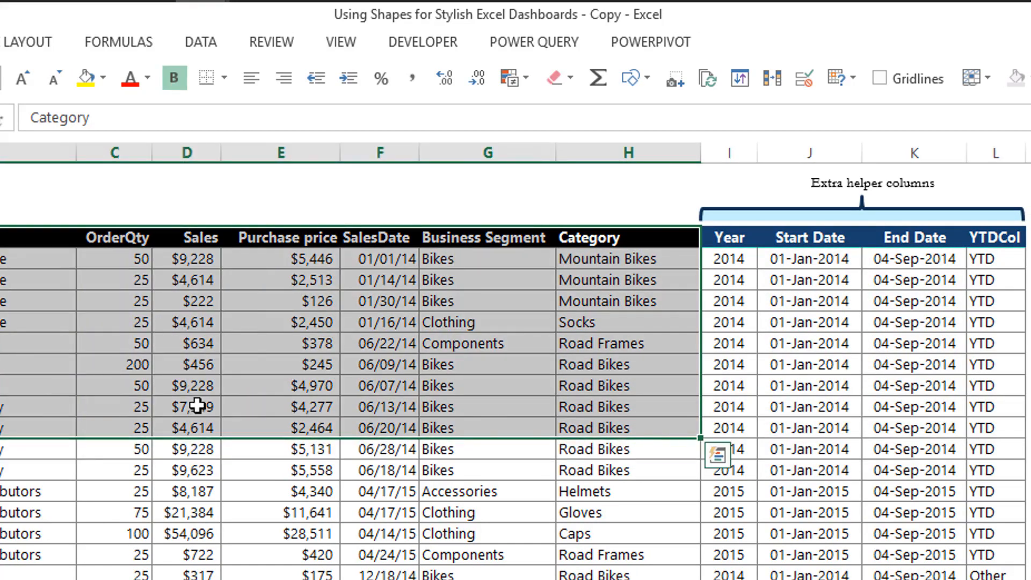
Step: Examine the formulas in the Year, Start Date and End Date helper columns of the sales data
left_click(793, 387)
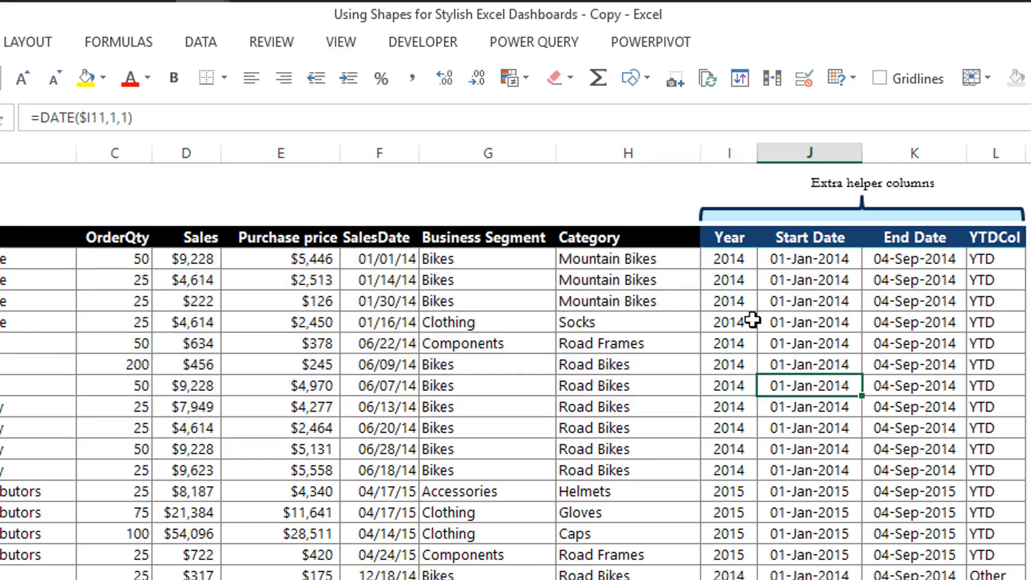
left_click_drag(729, 258, 730, 533)
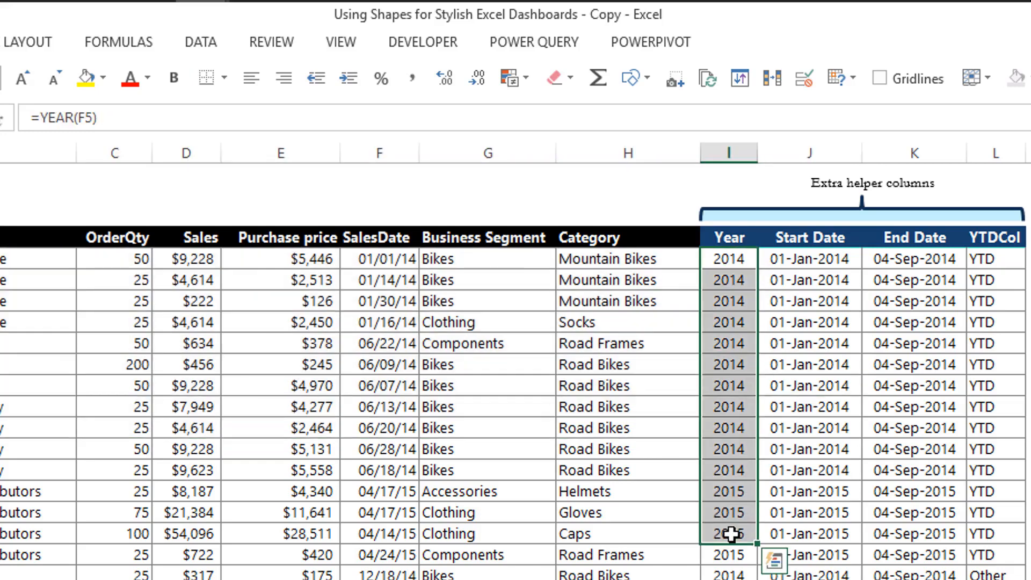
left_click(726, 301)
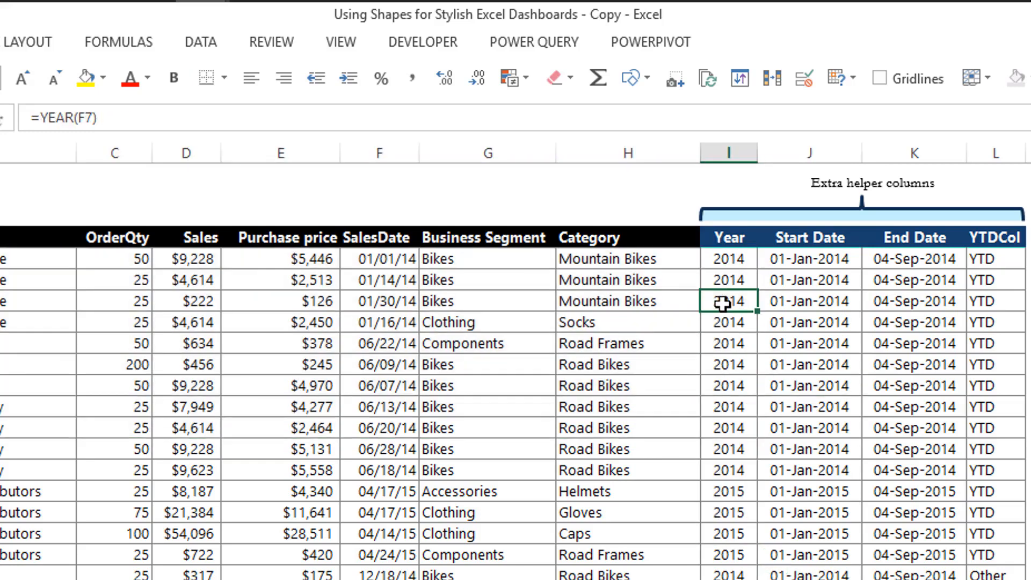
left_click(835, 259)
left_click(911, 260)
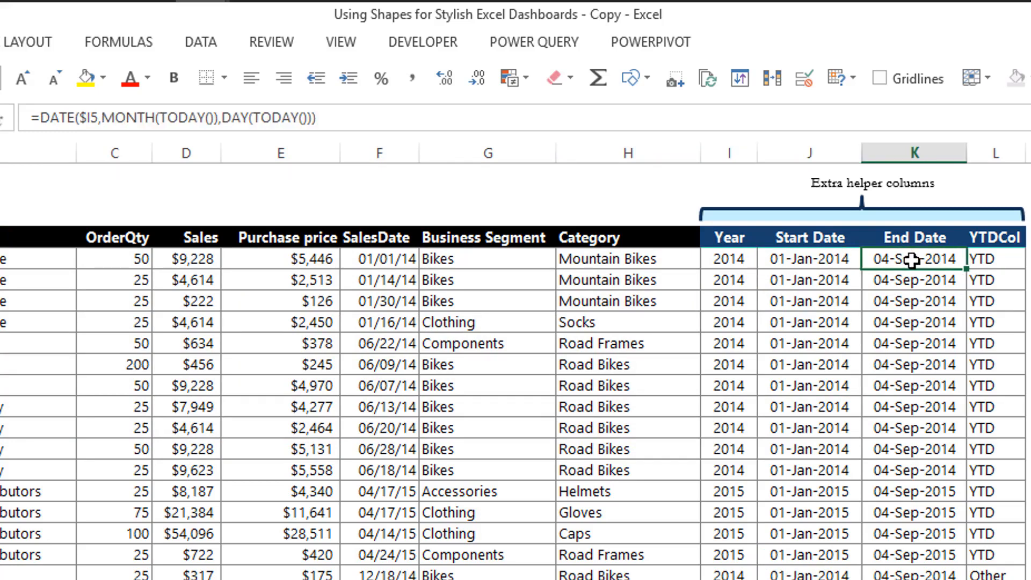
left_click_drag(794, 260, 902, 386)
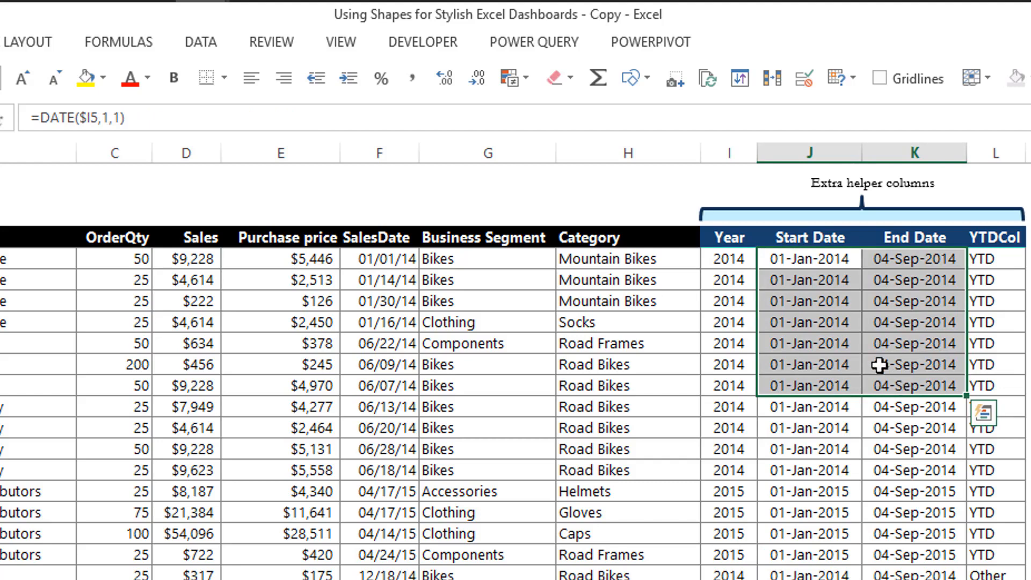
left_click(814, 301)
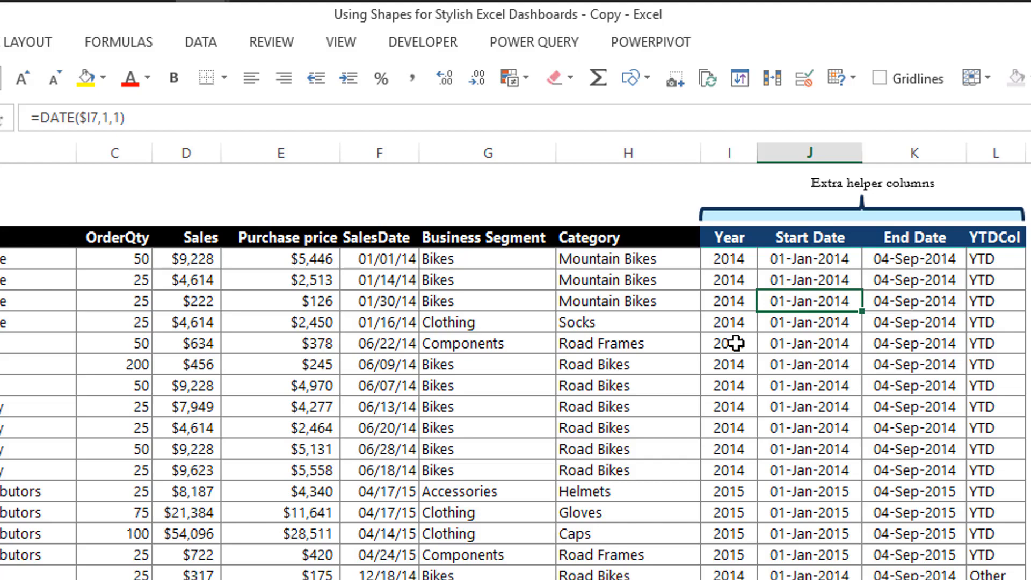
left_click(805, 271)
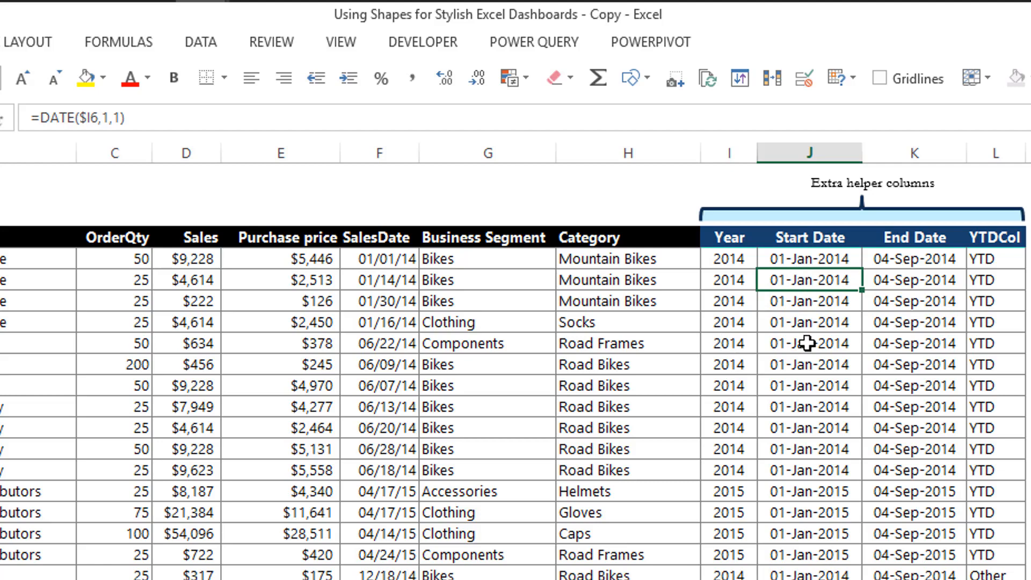
left_click(800, 364)
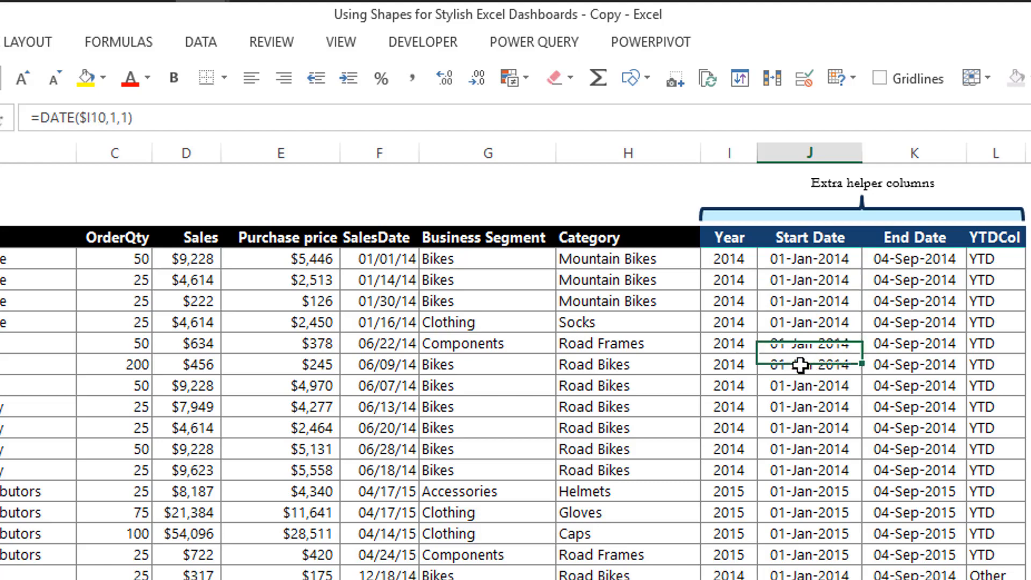
left_click(734, 339)
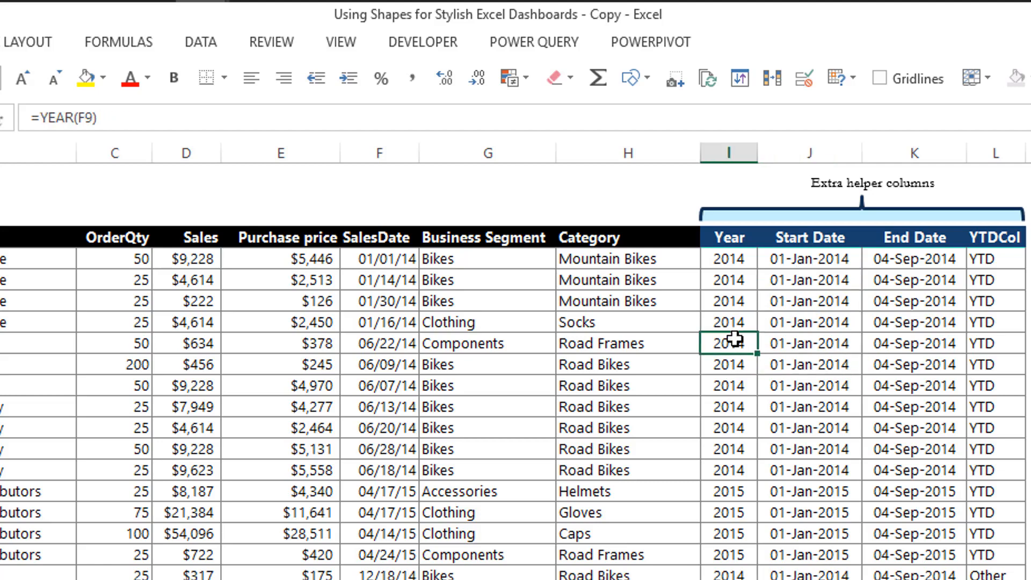
left_click(735, 434)
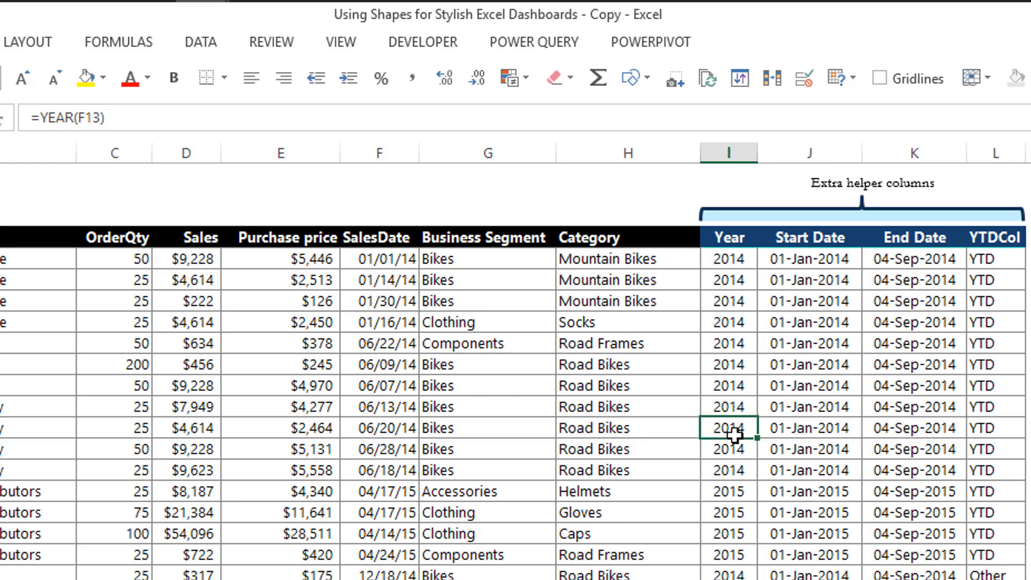
left_click(746, 326)
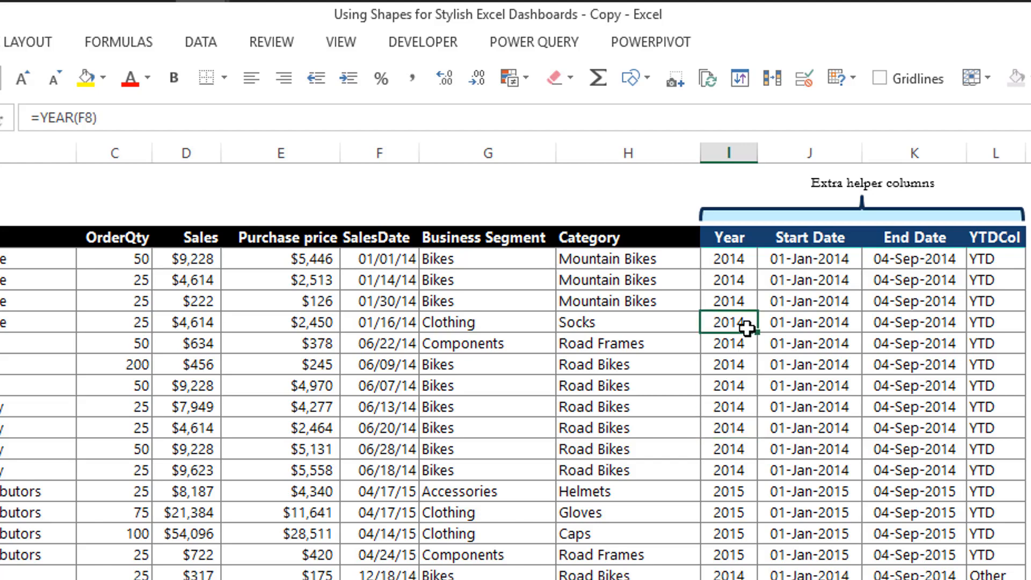
left_click(913, 365)
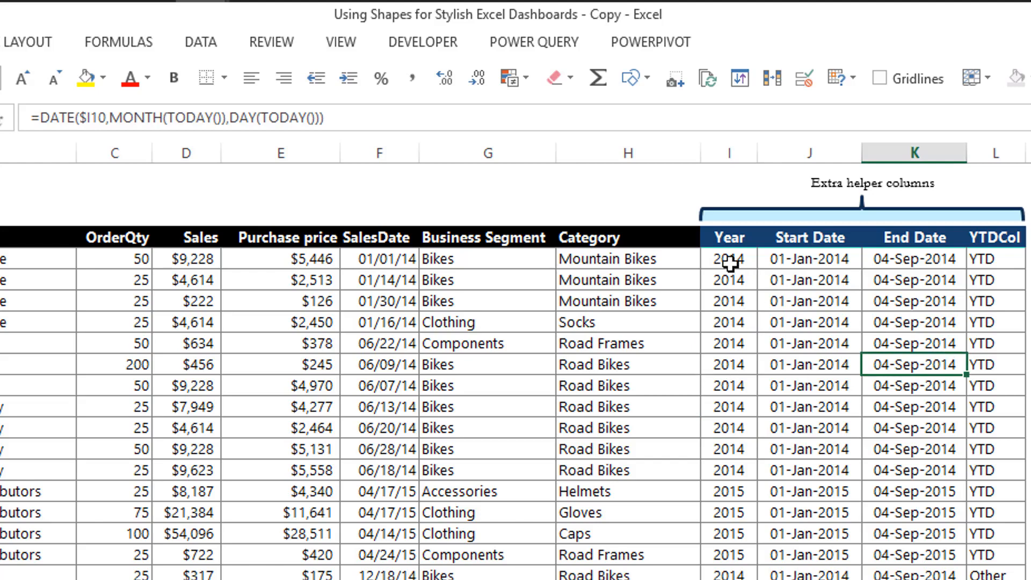
left_click_drag(730, 259, 806, 301)
left_click_drag(902, 372, 943, 490)
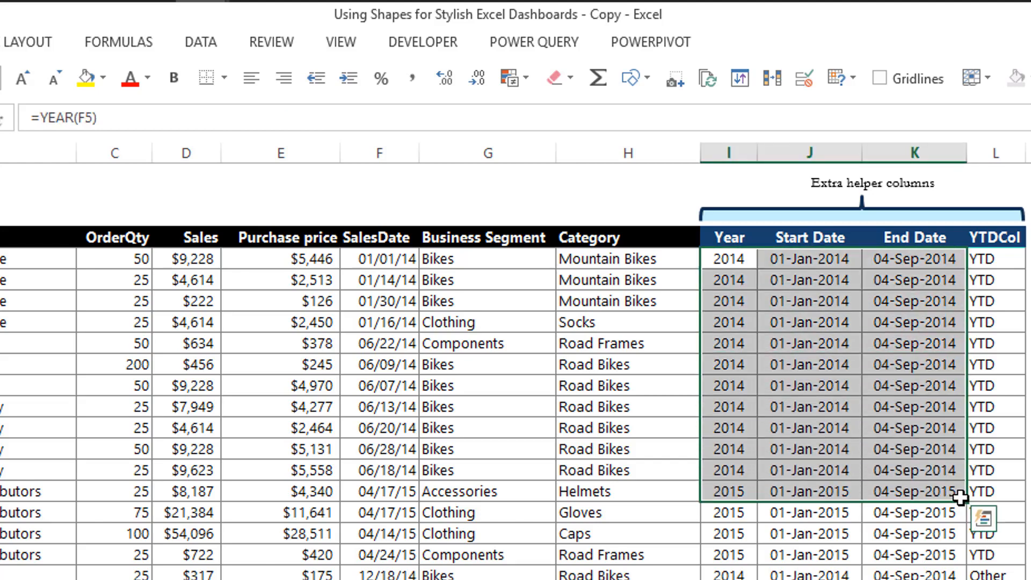
Step: Go to the YTD Performance pivot table beyond the helper columns and check which source range it uses
left_click(997, 424)
key("Right")
key("Right")
key("Right")
key("Right")
key("Right")
key("Right")
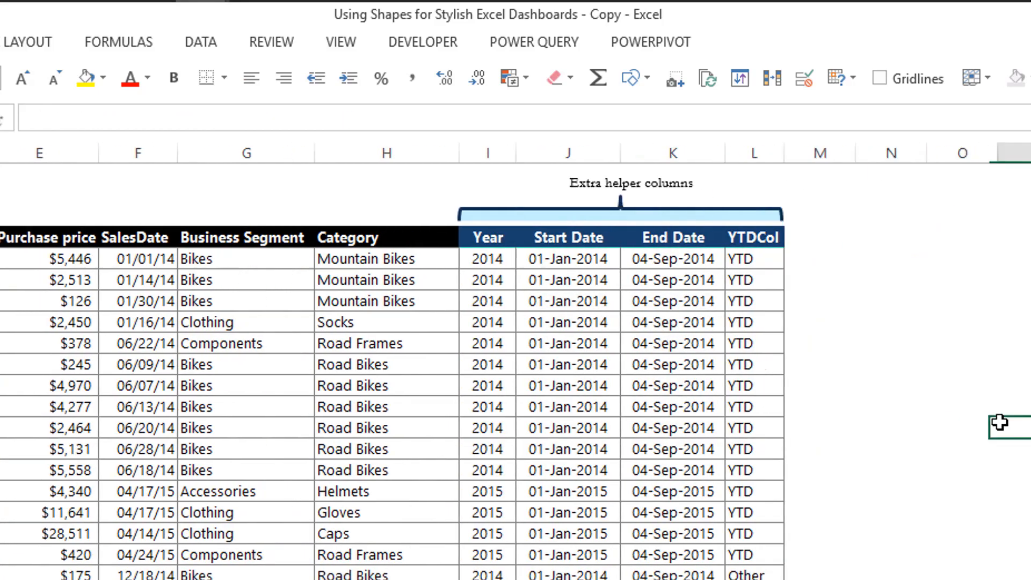
scroll(999, 423, "right", 8)
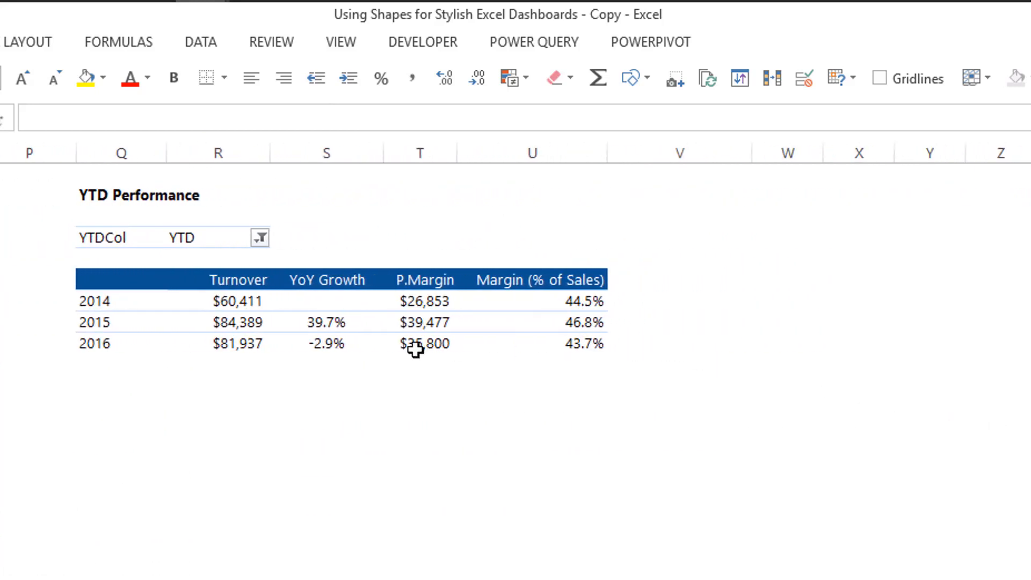
left_click(142, 300)
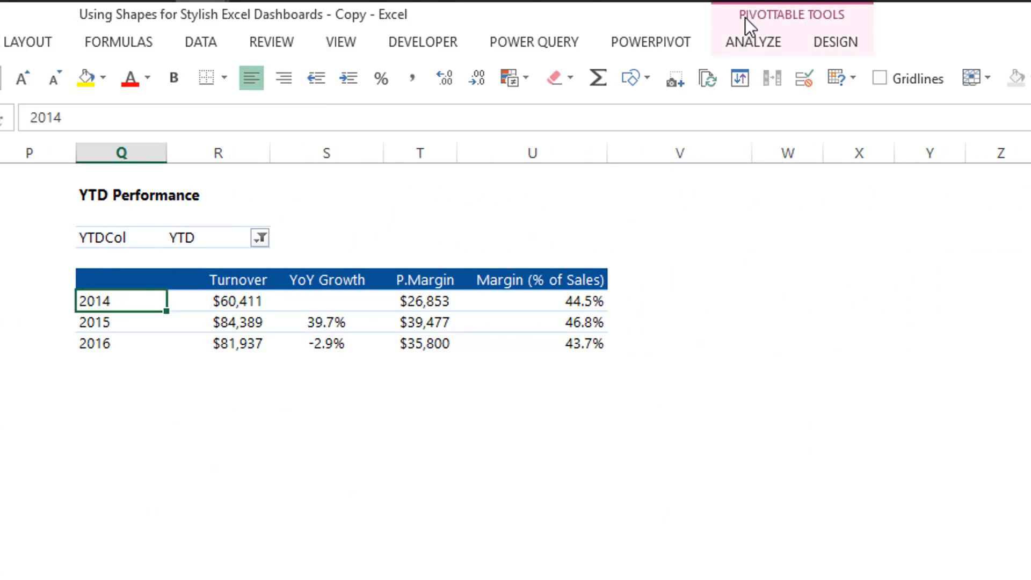
left_click(745, 35)
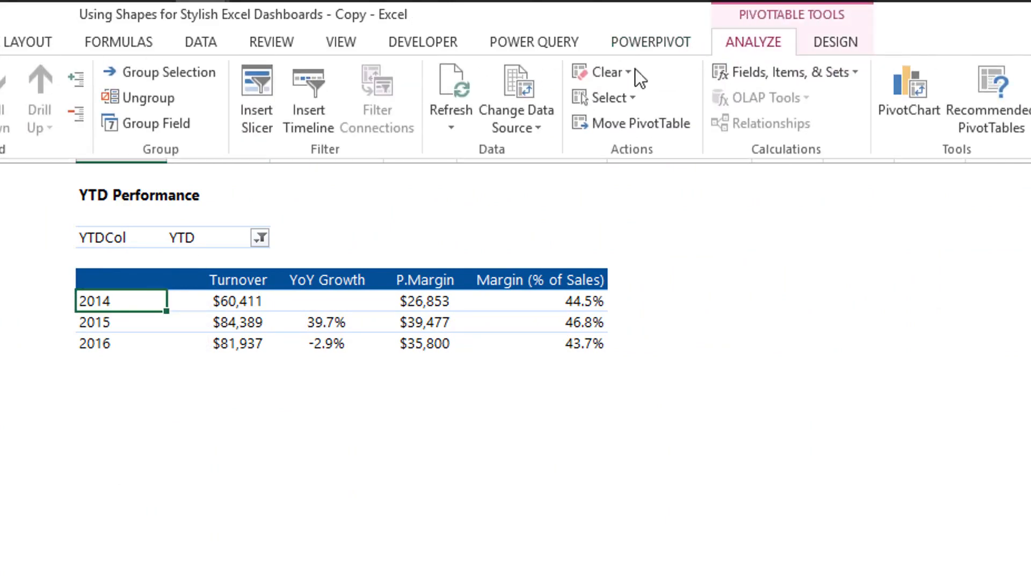
left_click(537, 128)
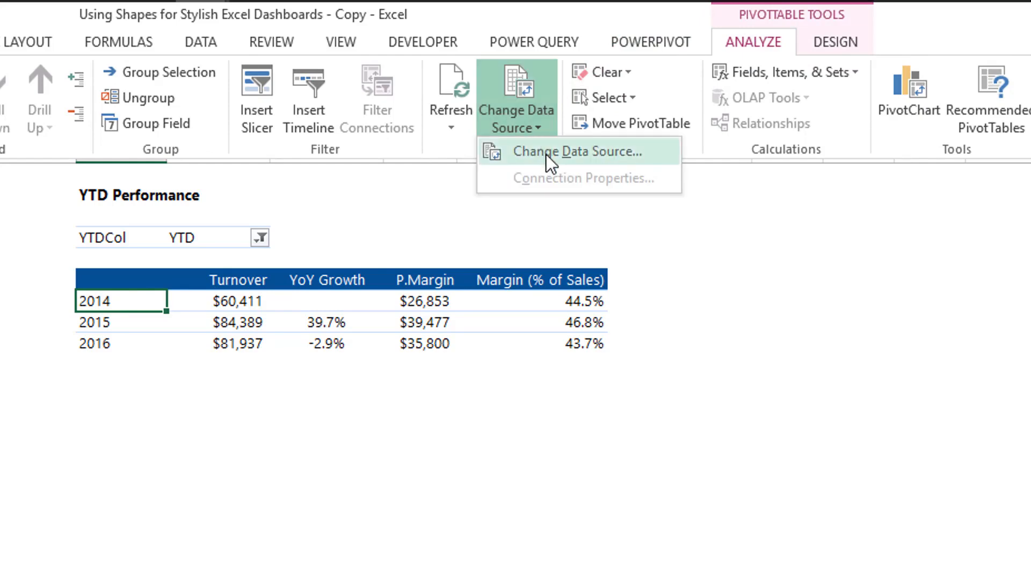
left_click(546, 154)
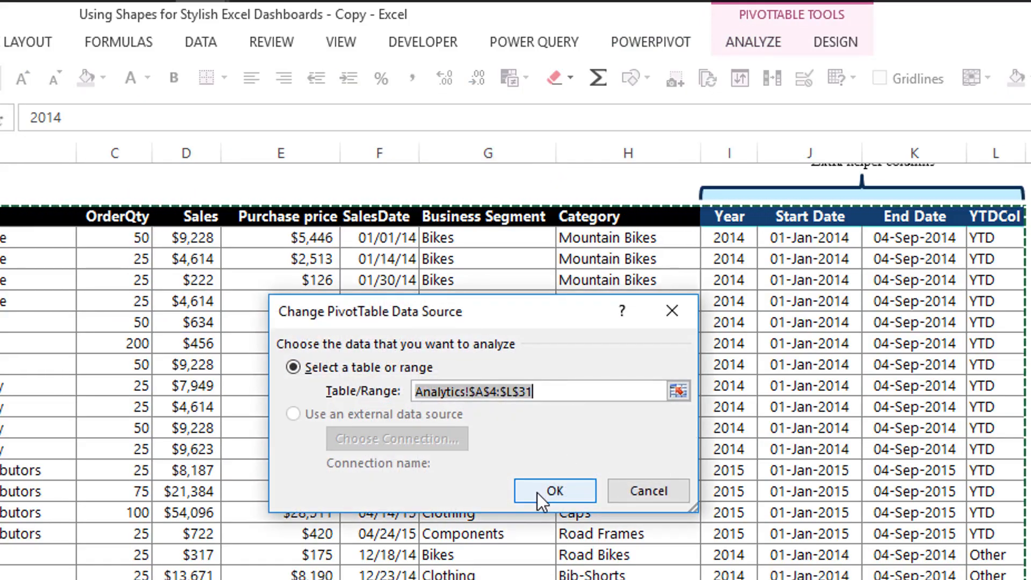
left_click(552, 491)
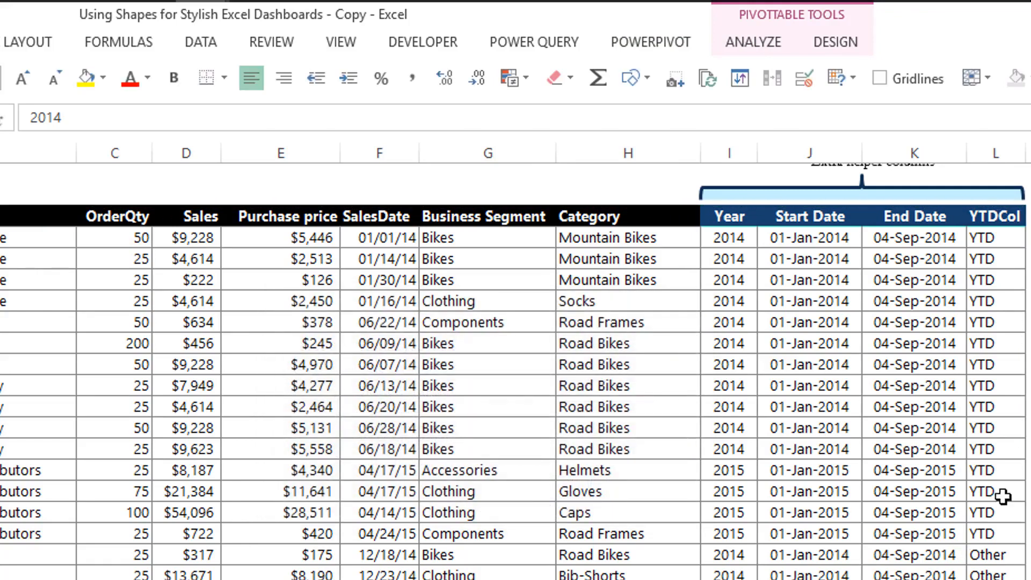
Step: Review the YTD Performance pivot table's Turnover, YoY Growth, P.Margin and Margin (% of Sales) columns, comparing the 2015 and 2016 rows
scroll(1003, 497, "right", 3)
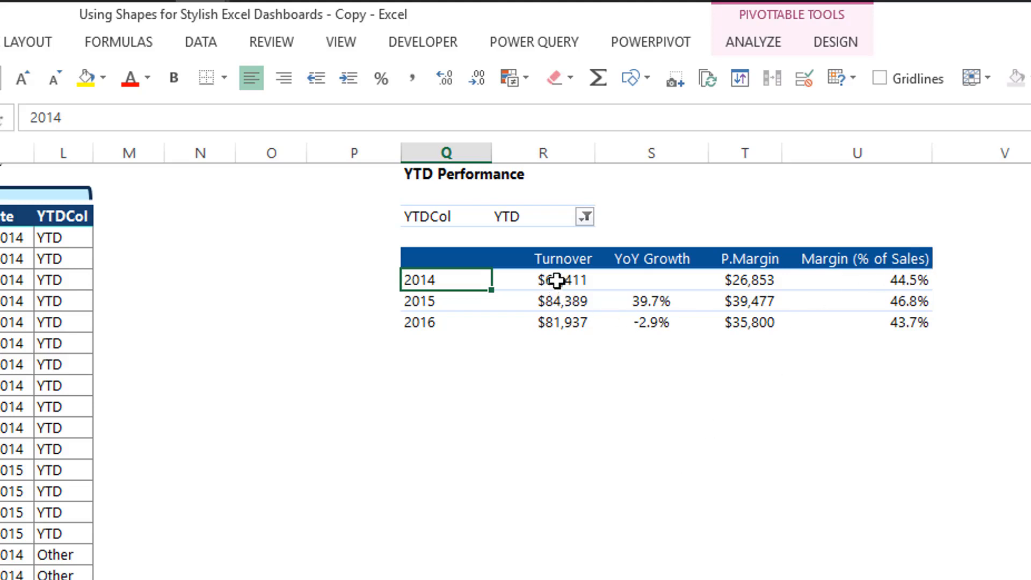
left_click_drag(557, 280, 555, 319)
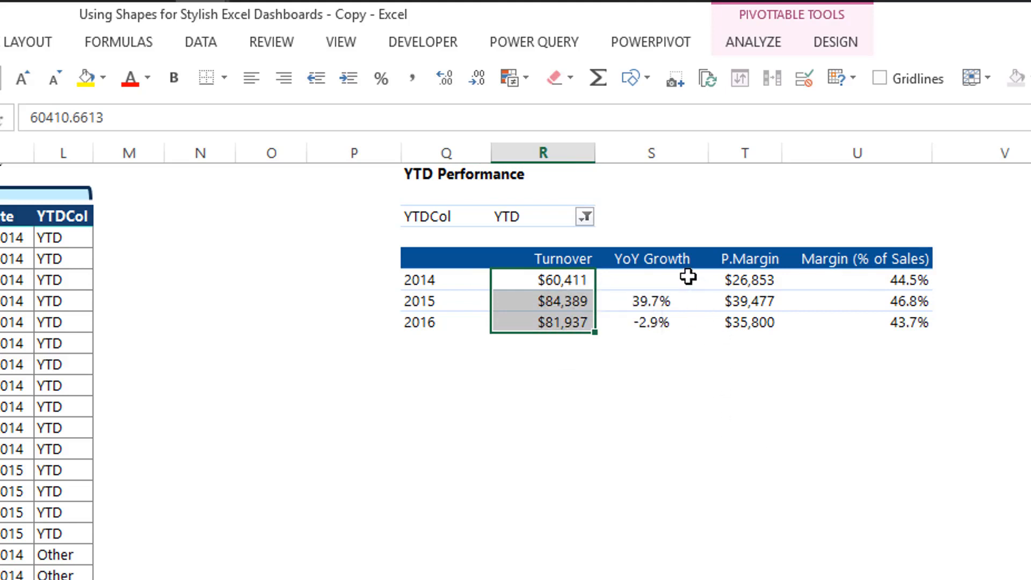
left_click_drag(687, 277, 683, 320)
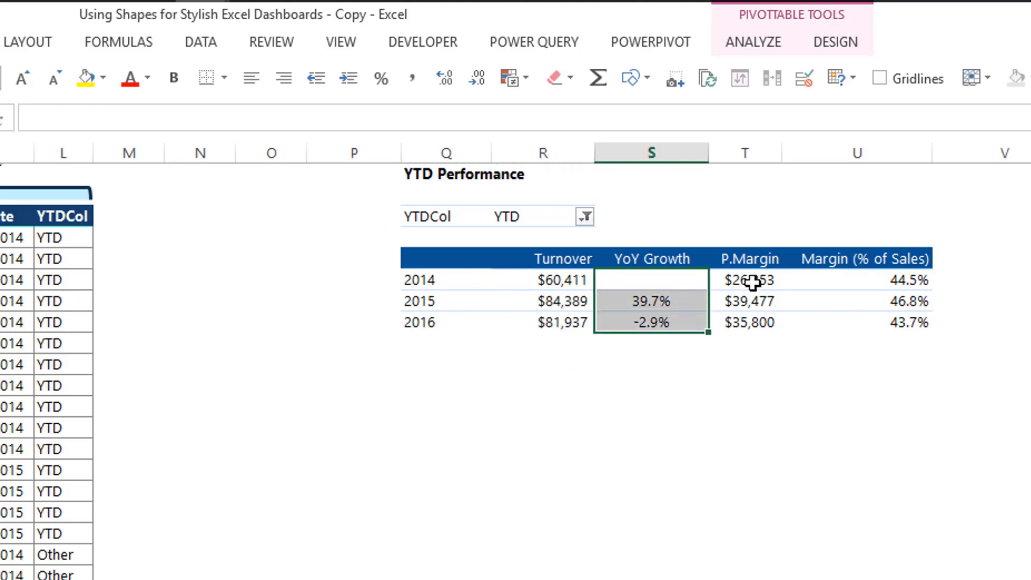
left_click_drag(752, 282, 750, 322)
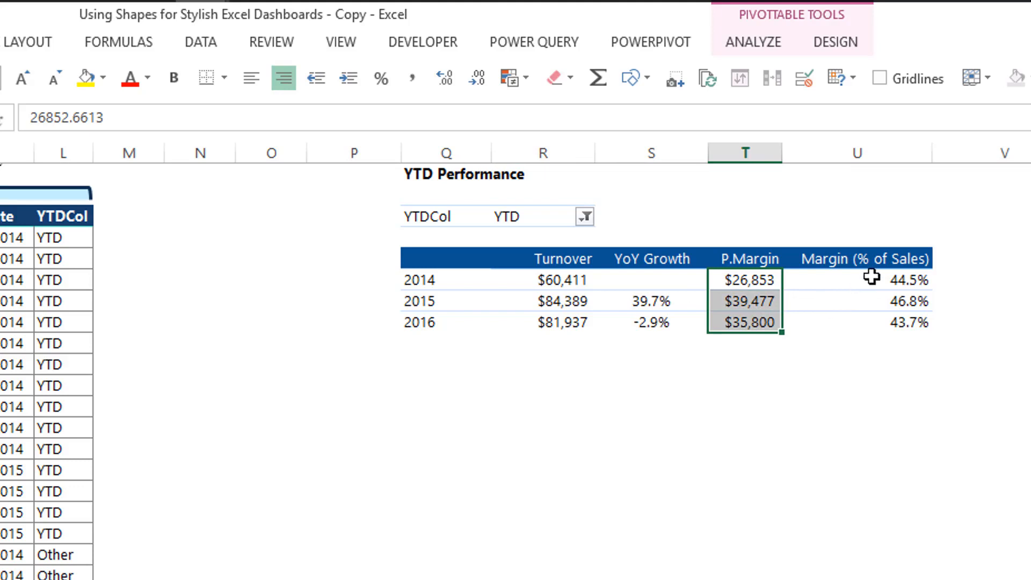
left_click_drag(872, 276, 871, 315)
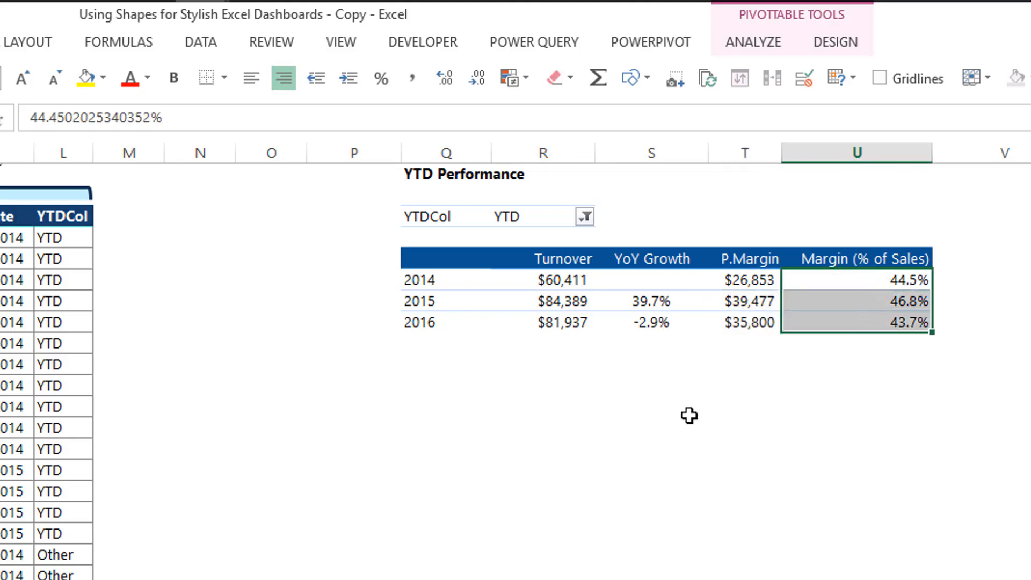
left_click(564, 301)
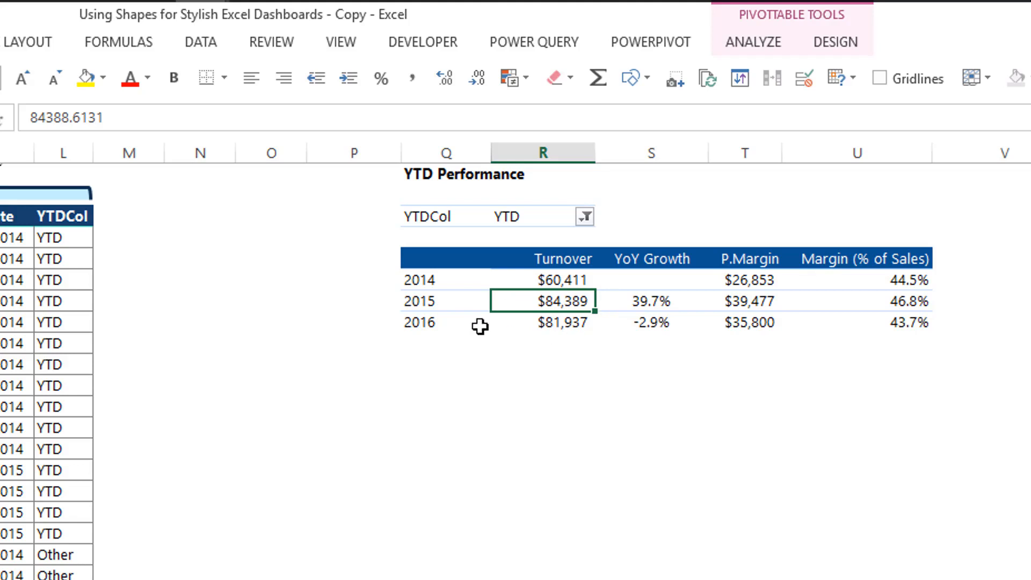
left_click_drag(424, 322, 555, 312)
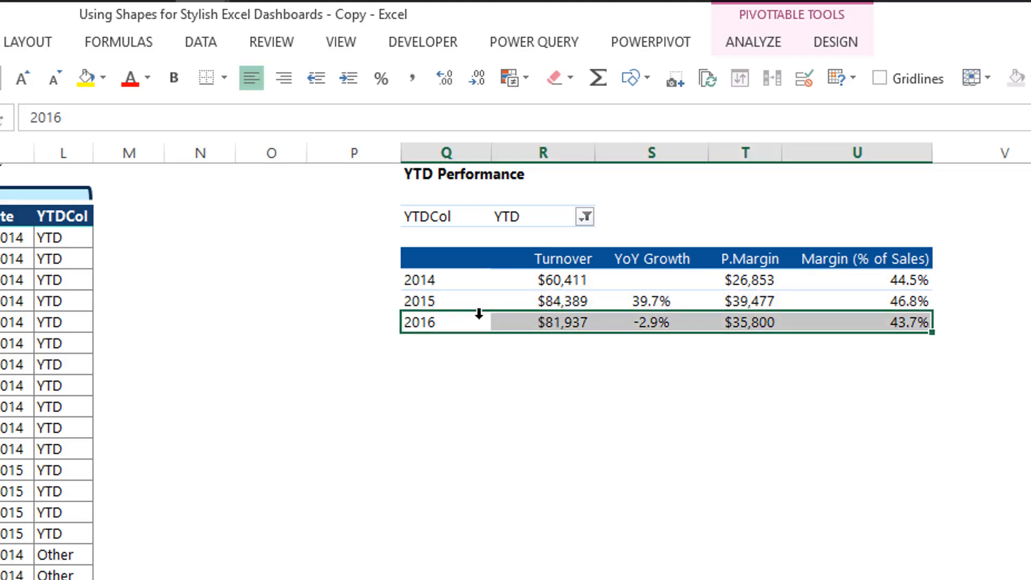
left_click(426, 304)
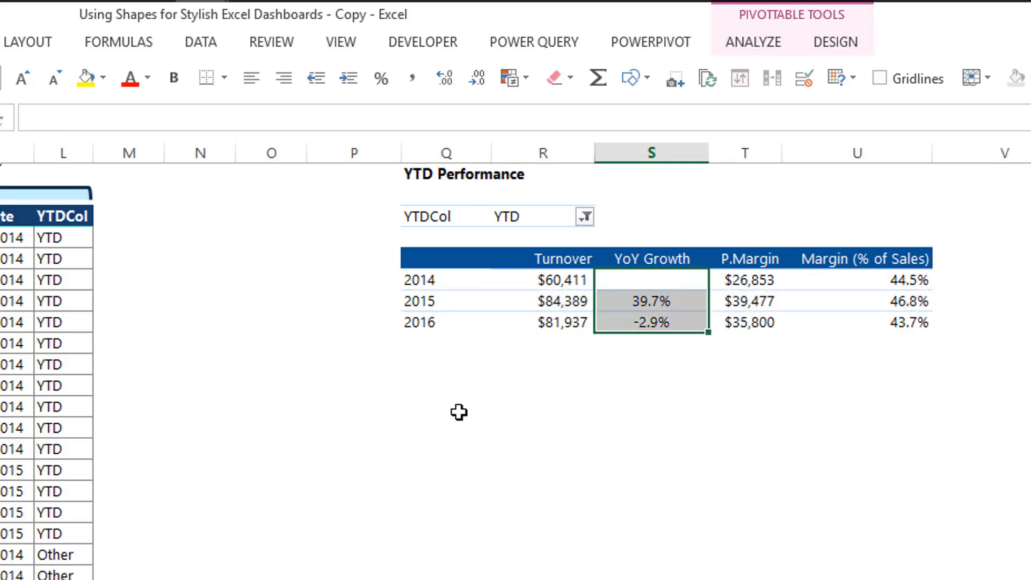
Step: Begin creating a new PivotTable on the existing Analytics sheet at cell Q14, below the YTD Performance pivot table
left_click(468, 427)
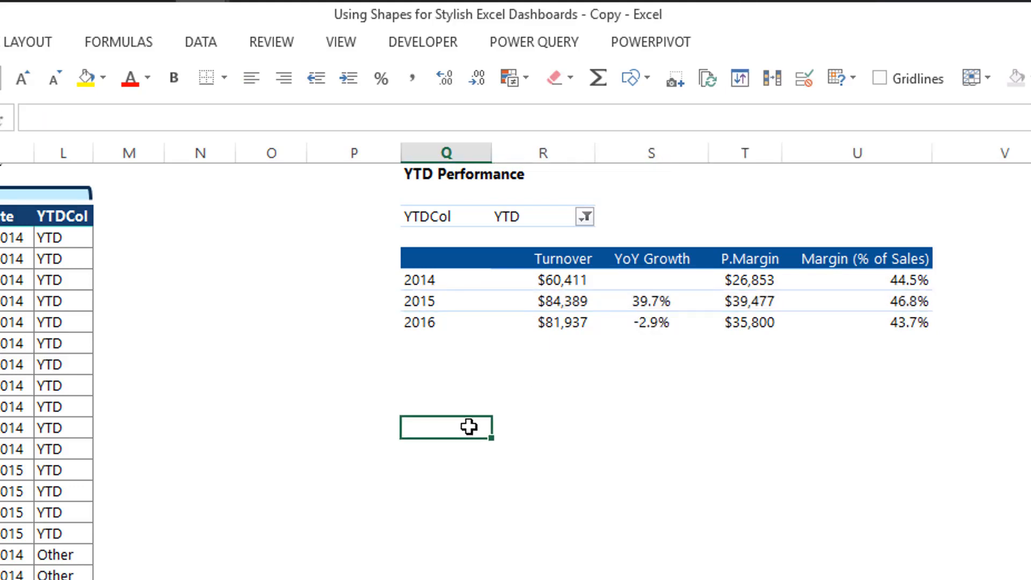
left_click(453, 455)
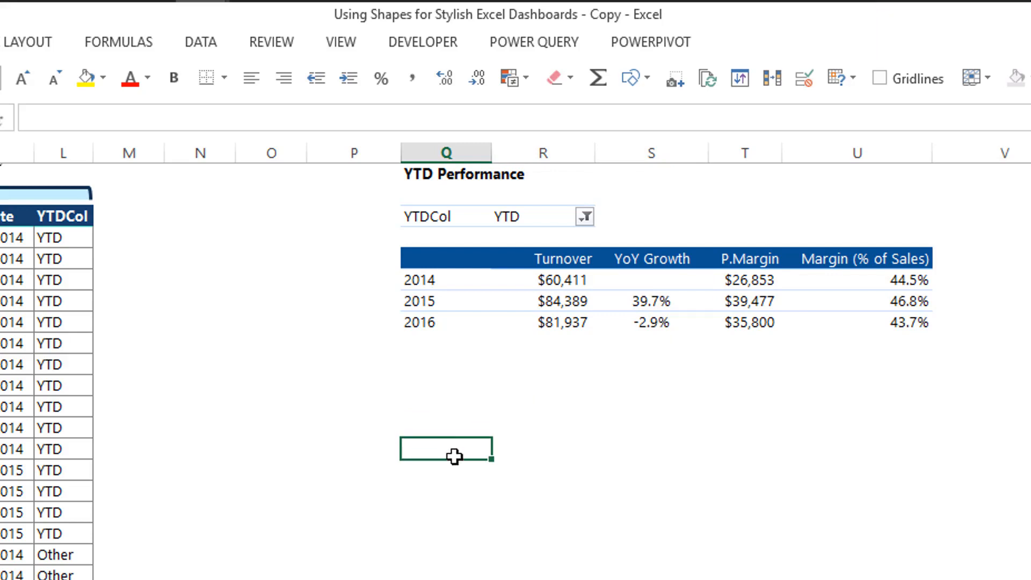
left_click(444, 427)
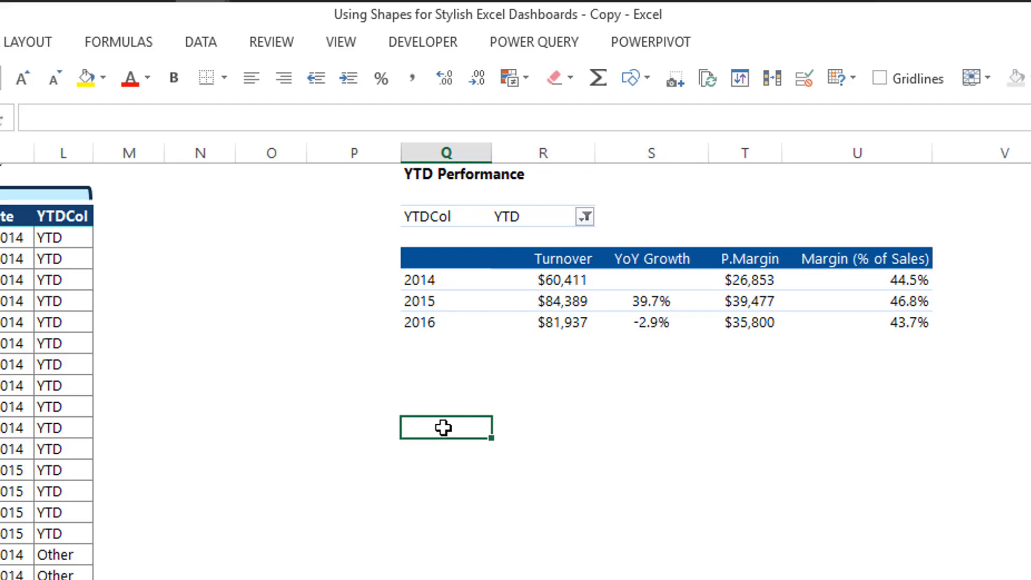
left_click(154, 38)
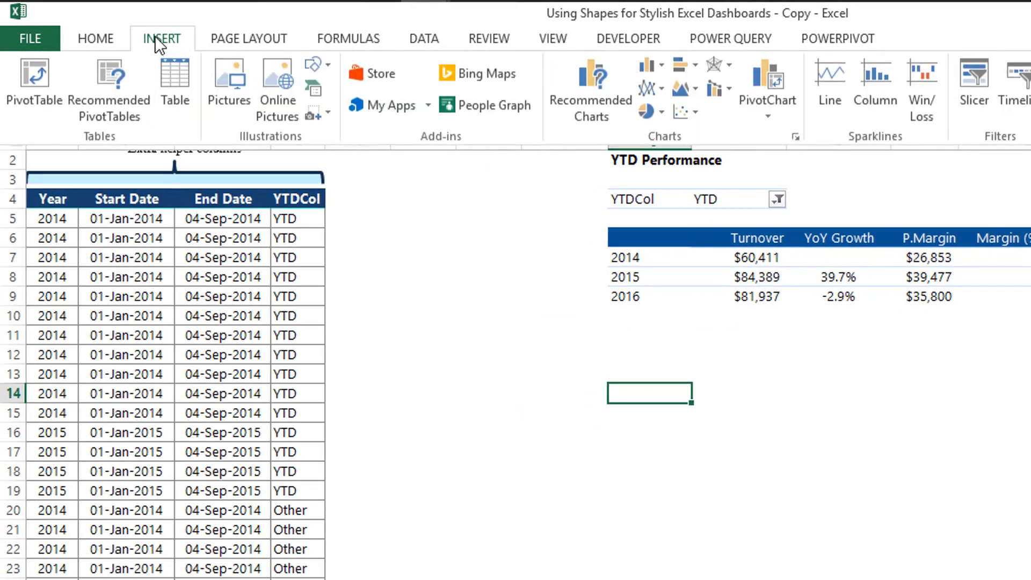
left_click(34, 75)
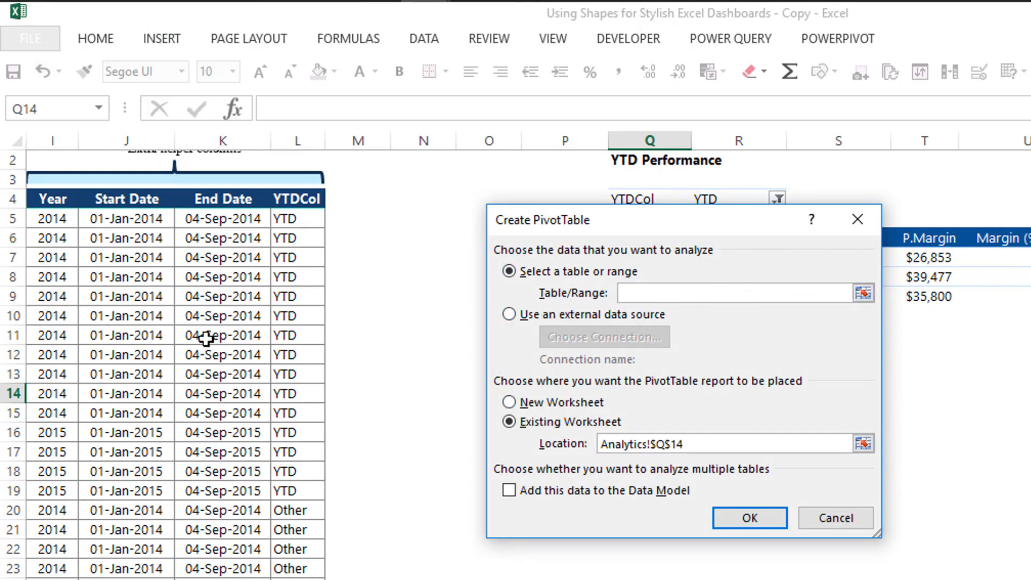
left_click(139, 316)
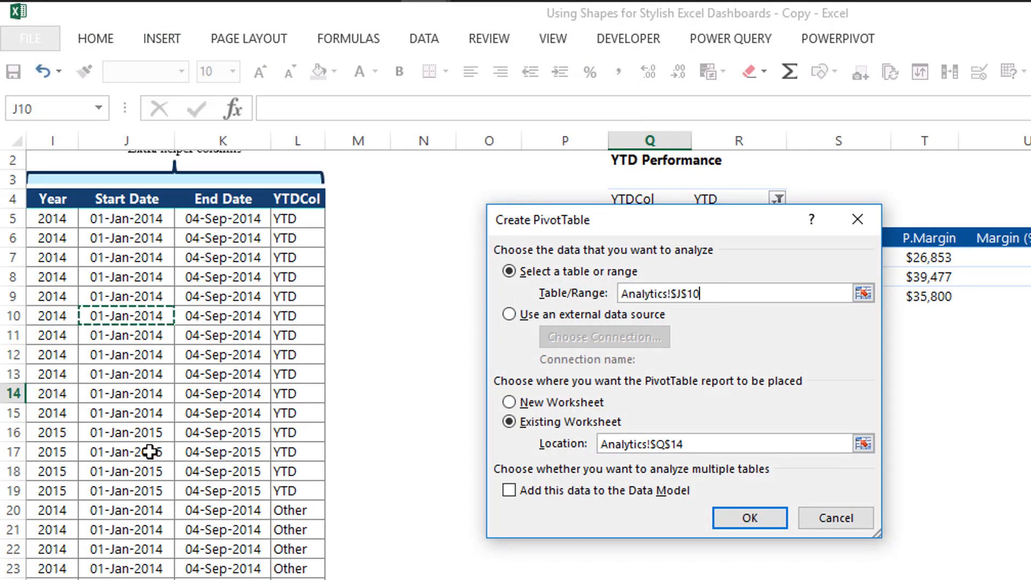
key("ctrl+a")
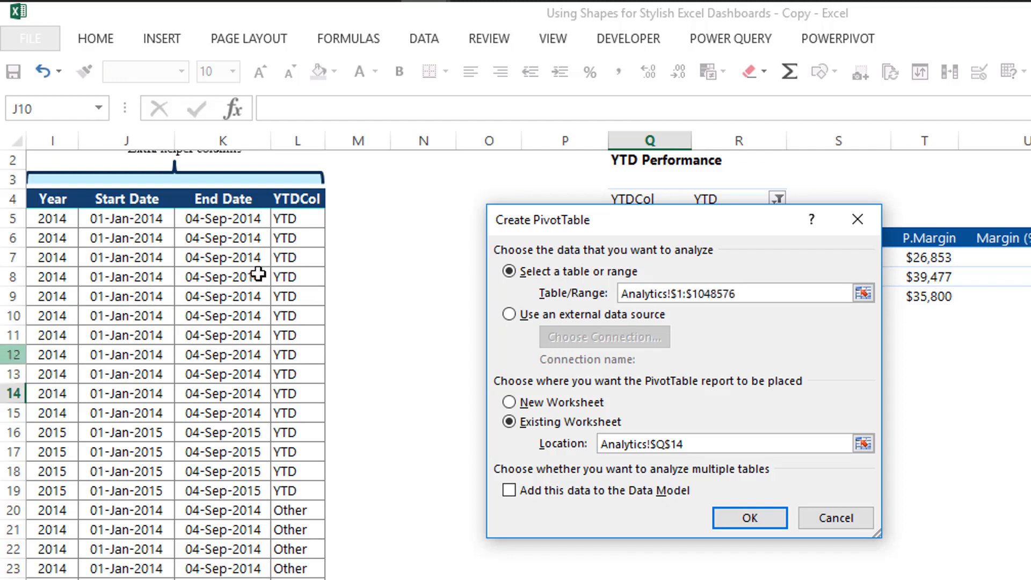
left_click(254, 296)
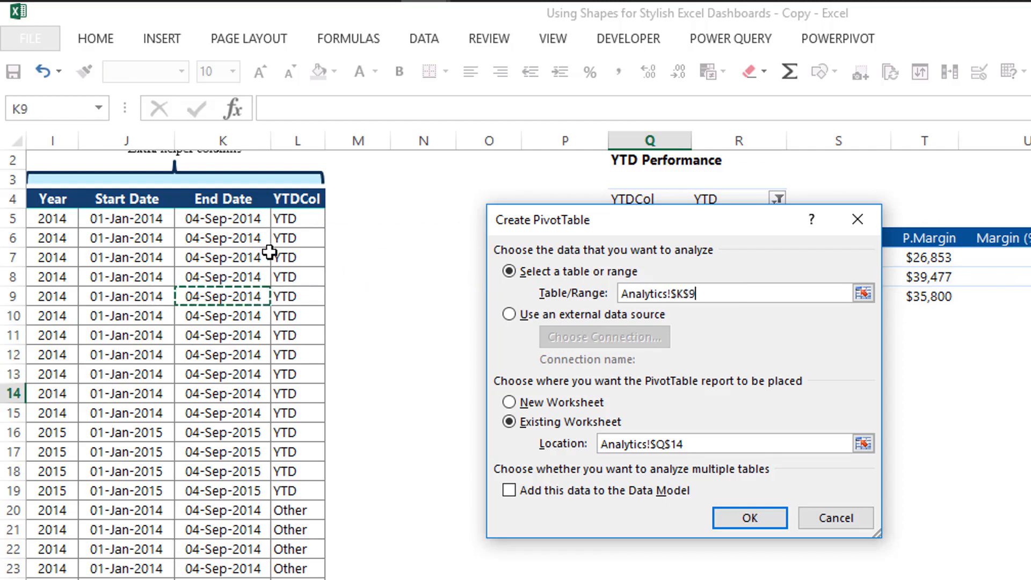
Step: Set the new PivotTable's source to the full sales data including the helper columns, Analytics!$A$4:$L$31, and create it
left_click(310, 199)
key("ctrl+shift+Left")
key("ctrl+shift+Down")
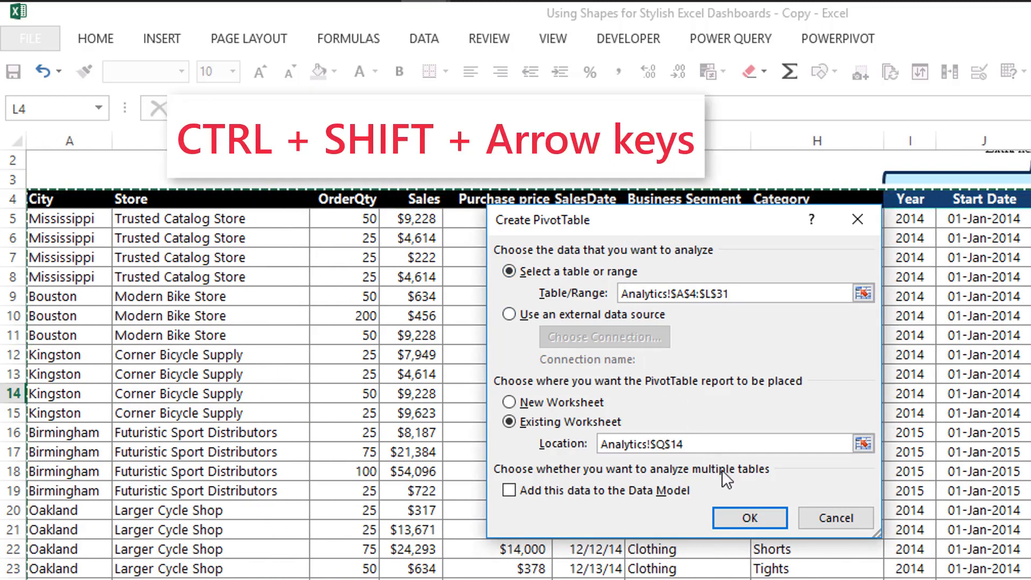
left_click(749, 511)
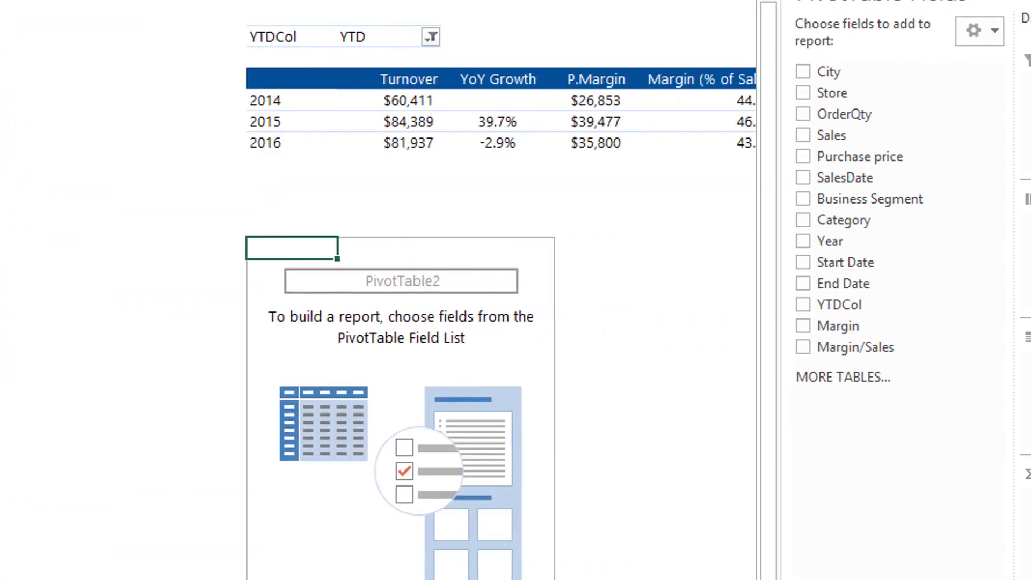
Step: Add the Year field to the new pivot table as a report filter
left_click_drag(247, 0, 117, 0)
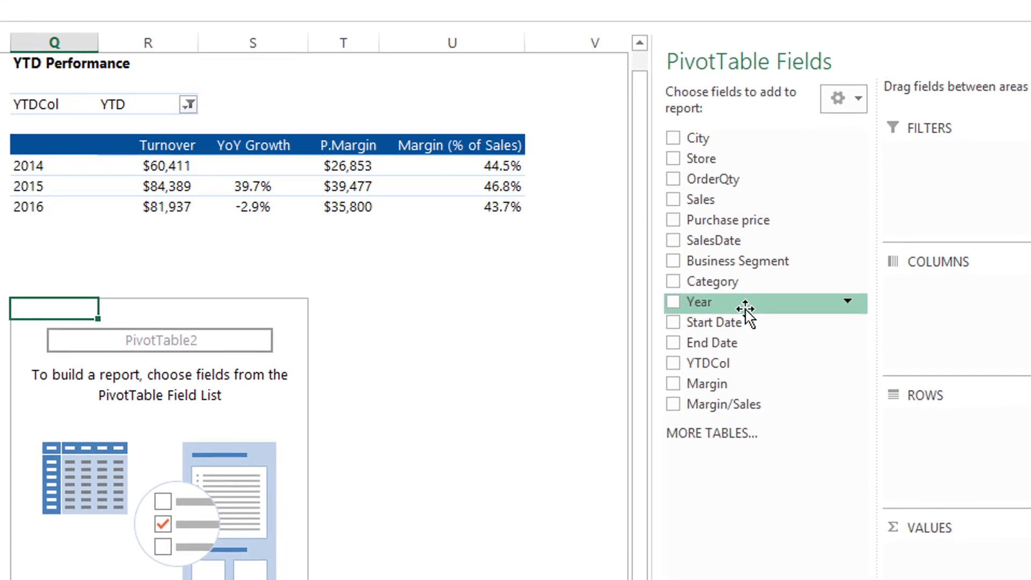
left_click_drag(746, 310, 915, 200)
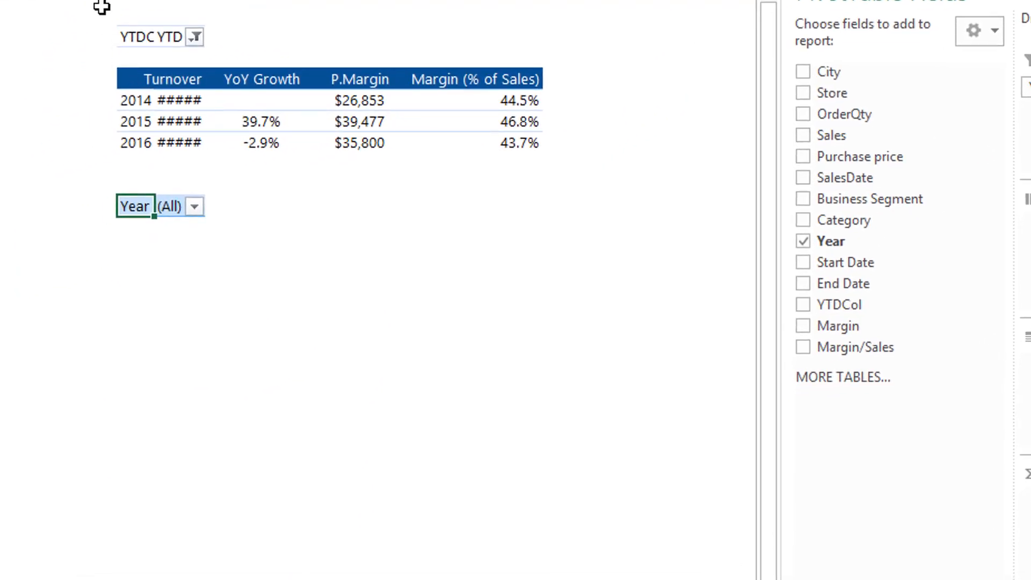
Step: Try autofitting the width of the Turnover column in the YTD Performance table, and undo it
double_click(205, 0)
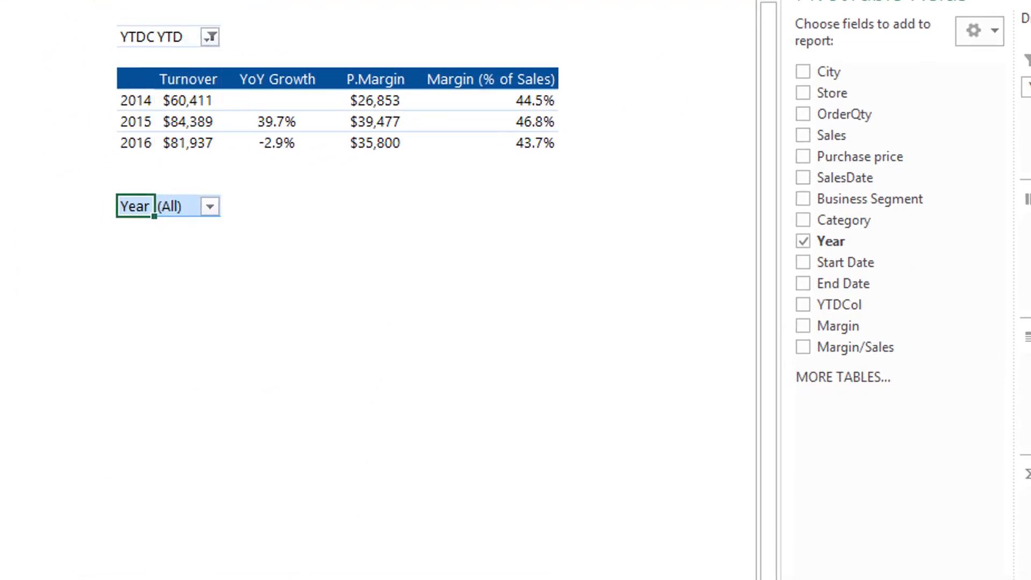
key("ctrl+z")
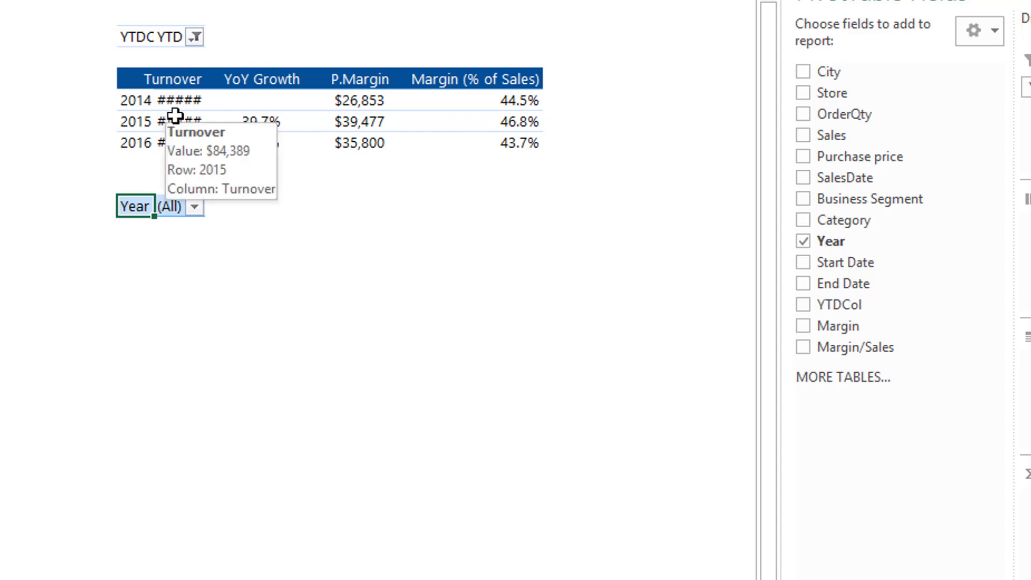
left_click_drag(191, 98, 192, 143)
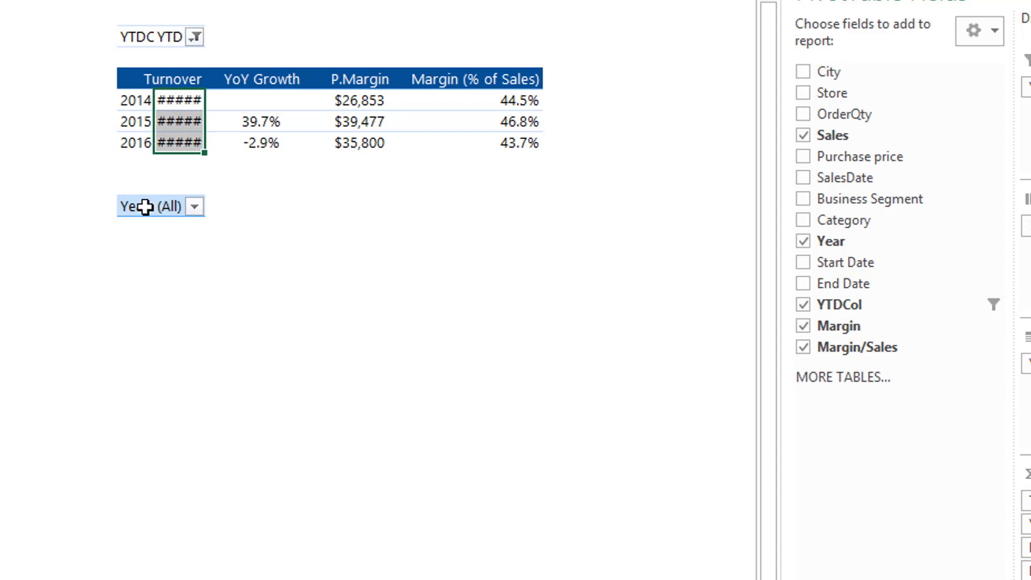
Step: Turn off Autofit column widths on update for the Year pivot table, and widen column R to fit the Turnover values
right_click(145, 206)
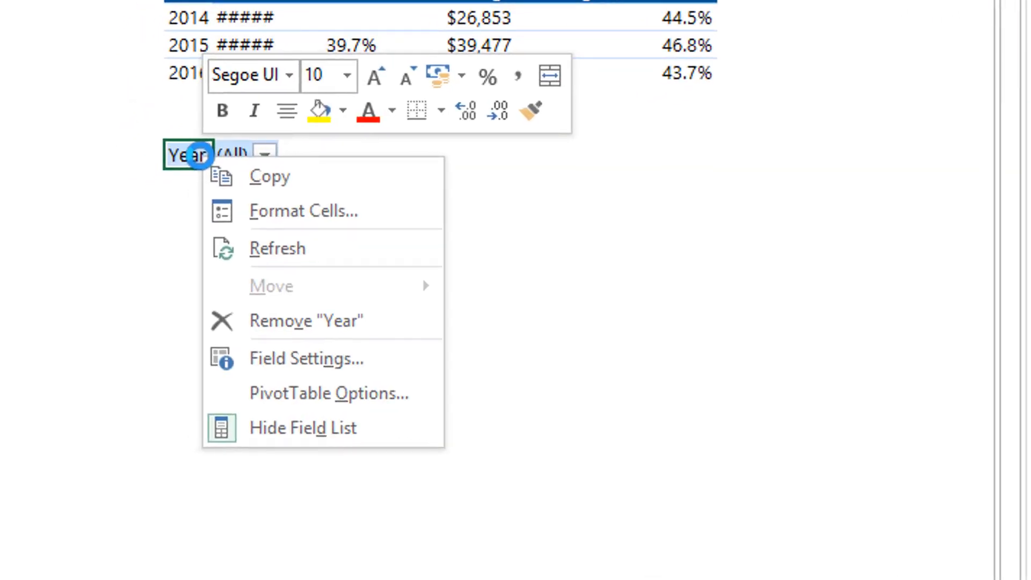
left_click(336, 405)
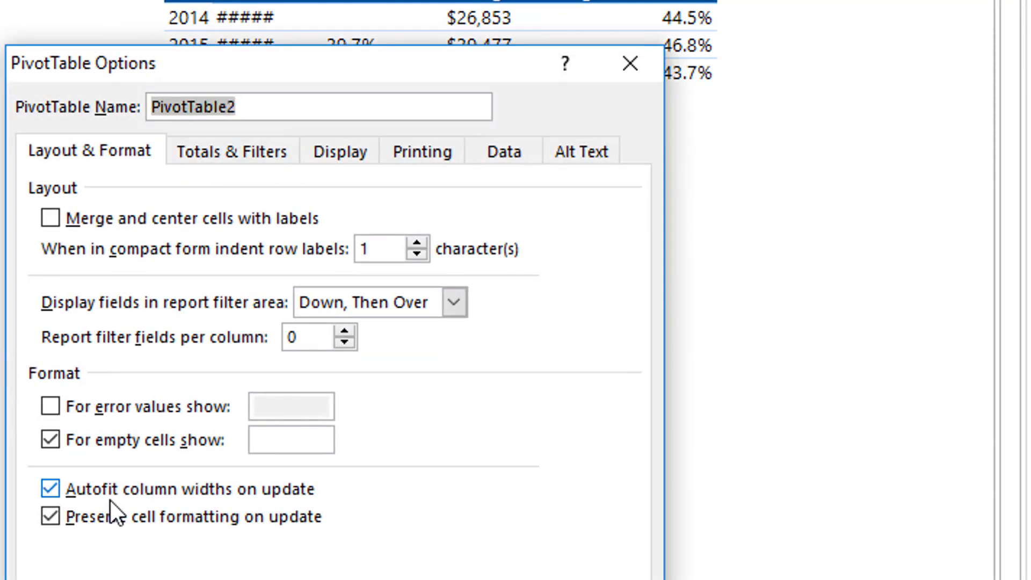
left_click(50, 489)
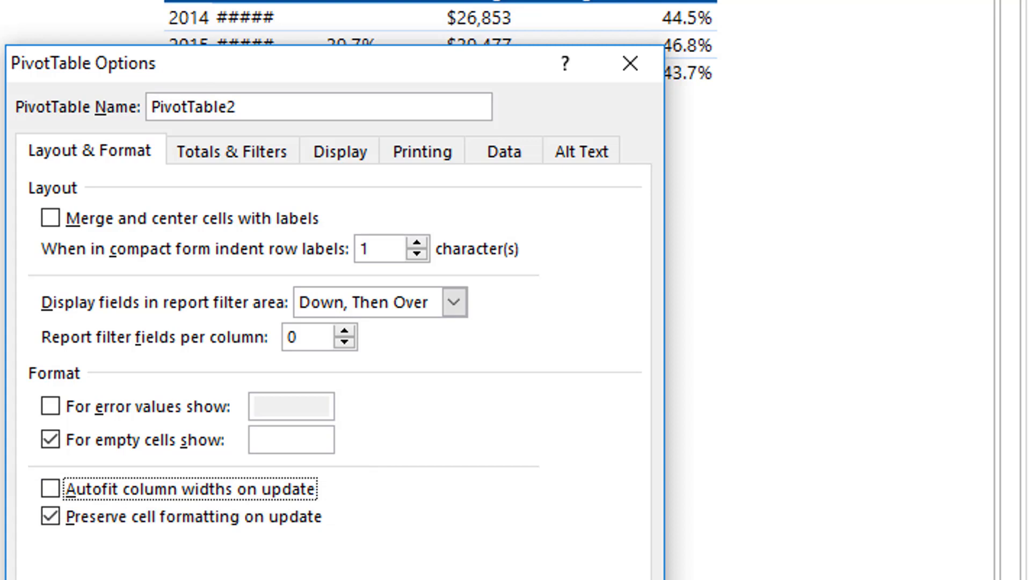
key("Return")
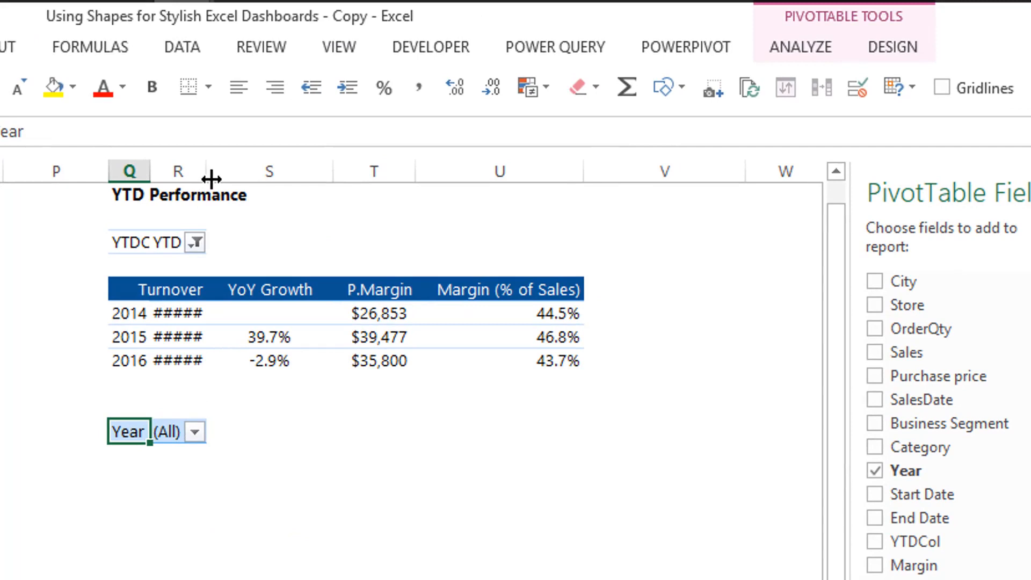
left_click_drag(211, 179, 264, 184)
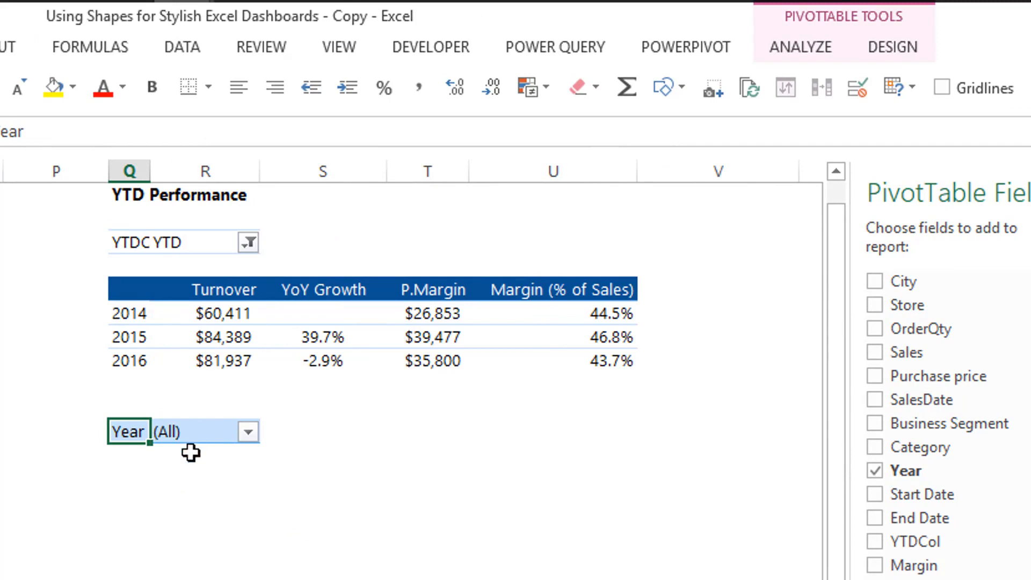
Step: Insert a slicer for the Year field connected to the new pivot table
left_click(198, 432)
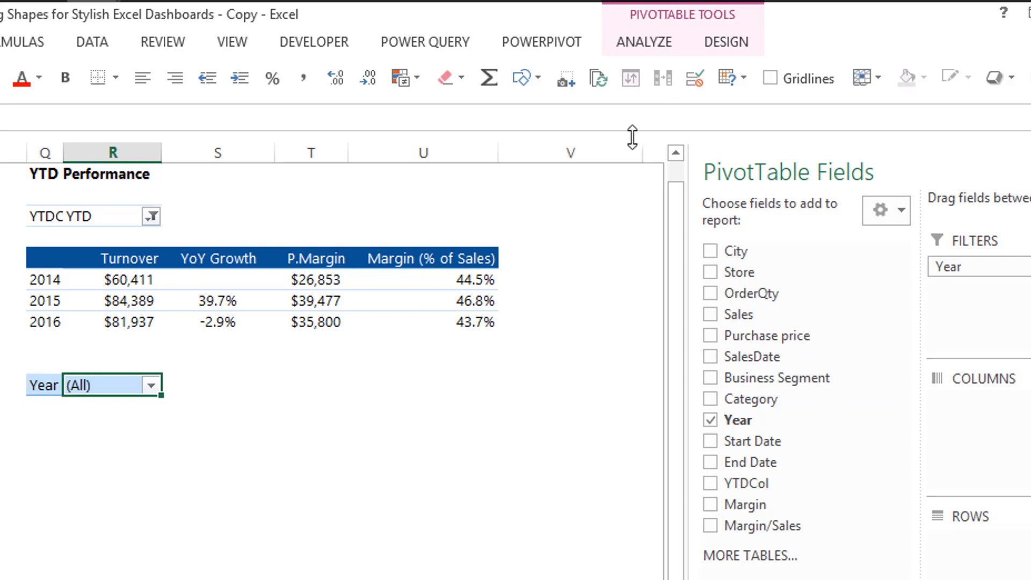
left_click(664, 48)
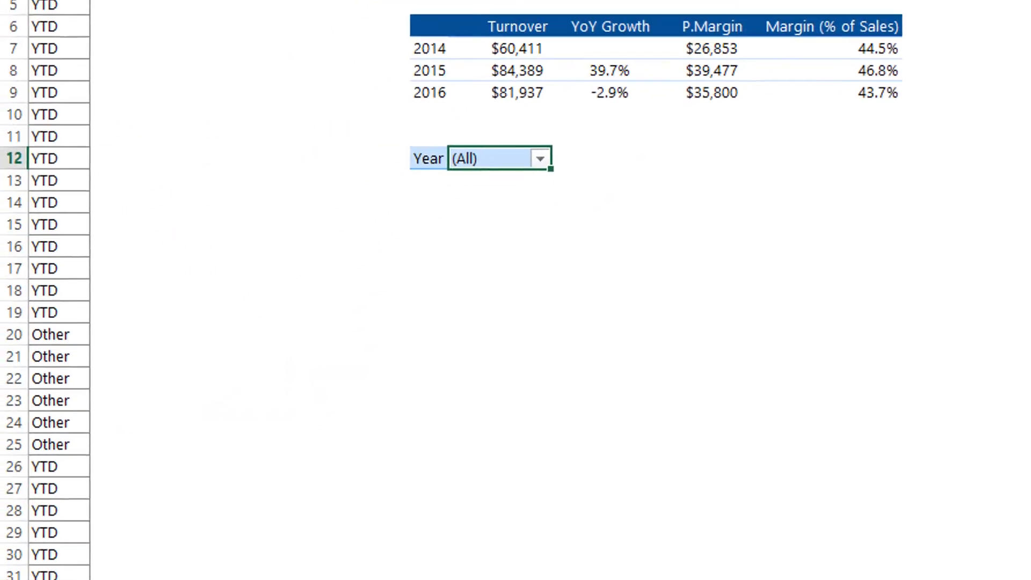
left_click(211, 146)
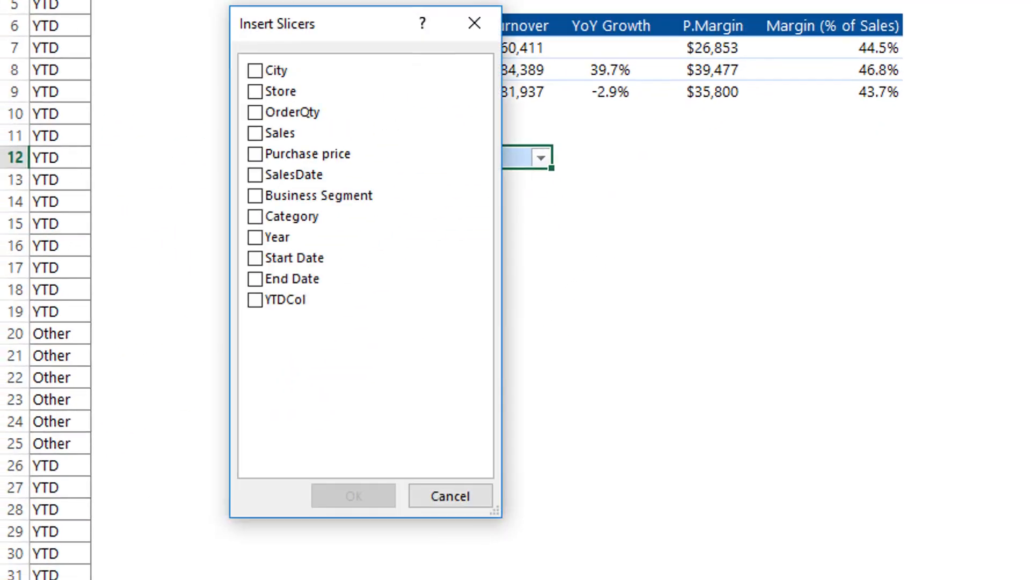
left_click(256, 237)
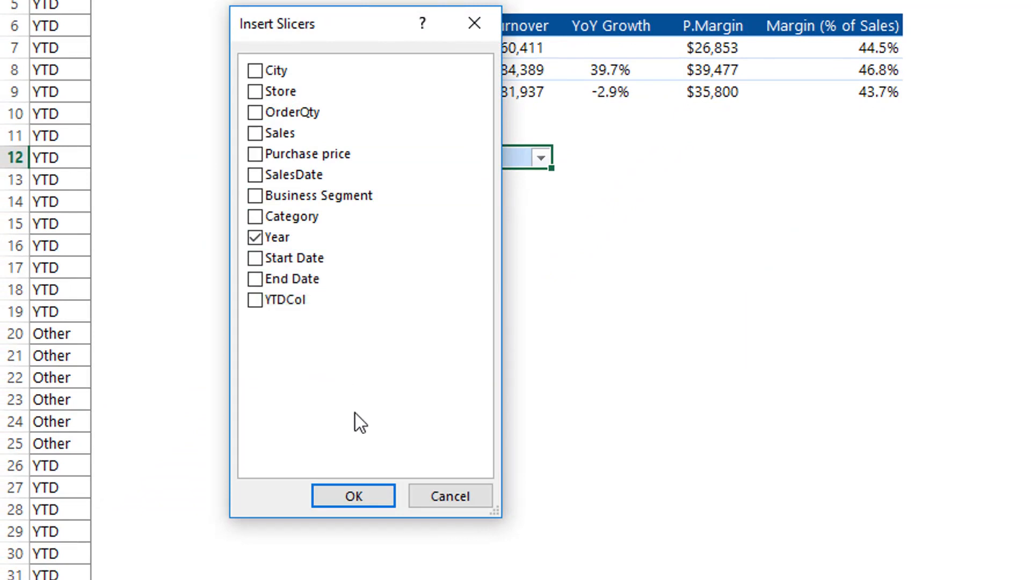
left_click(360, 493)
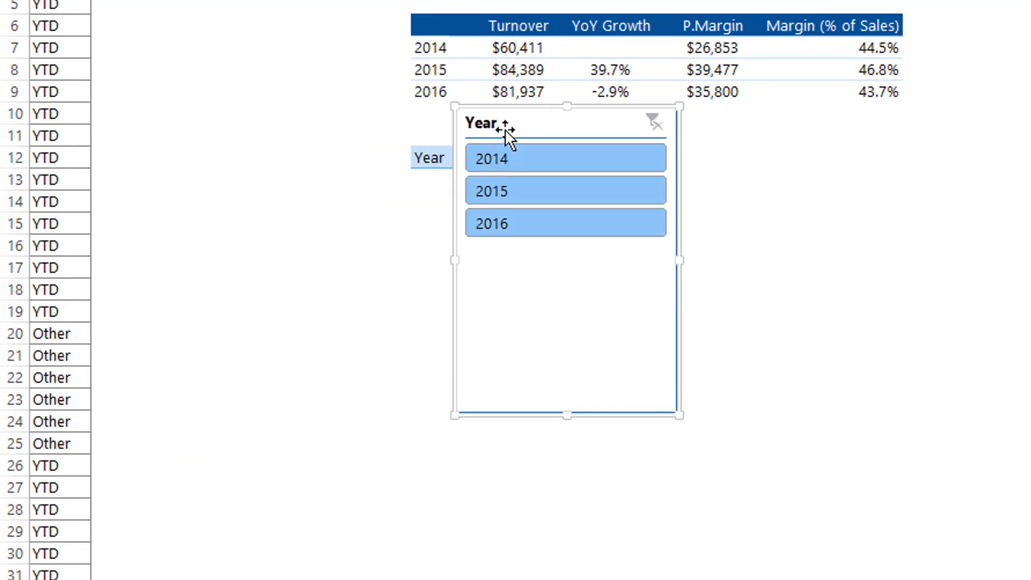
Step: Move the Year slicer to the right of the Year filter cells, and filter the pivot table to 2016 with it
left_click_drag(507, 136, 665, 132)
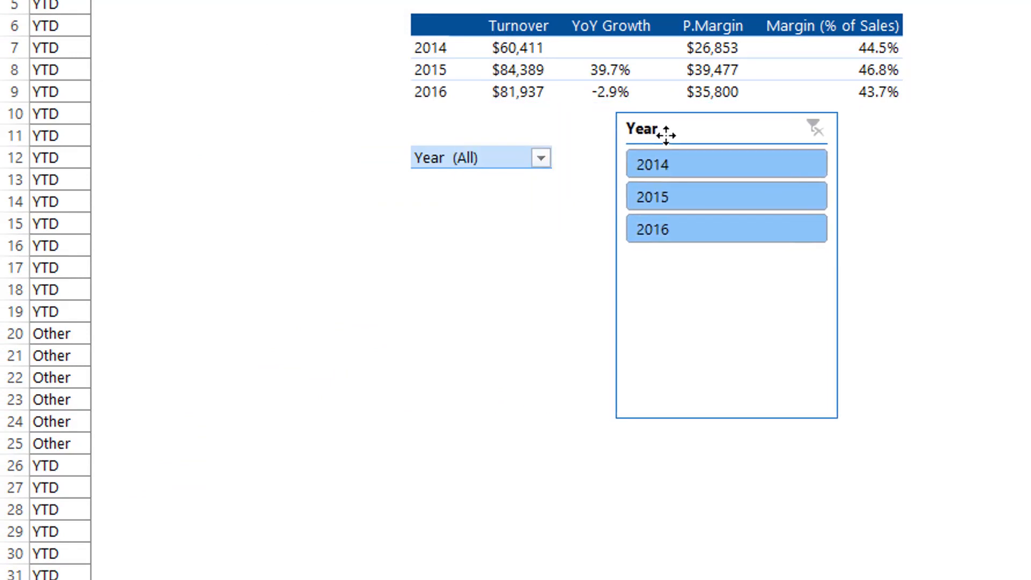
left_click(677, 230)
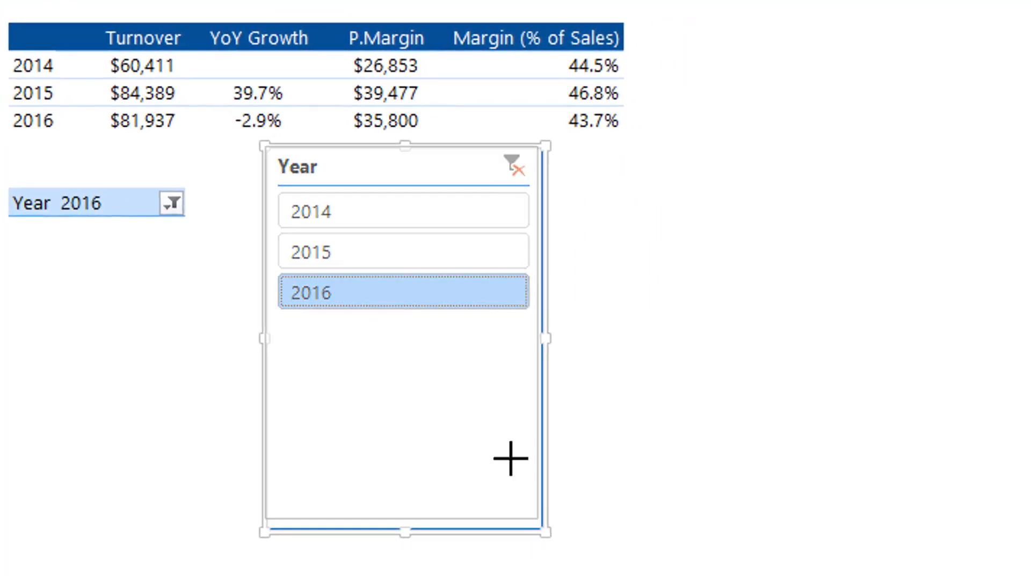
Step: Shrink the Year slicer to fit its three year buttons and move it to the right of the YTD Performance table
left_click_drag(460, 351, 448, 334)
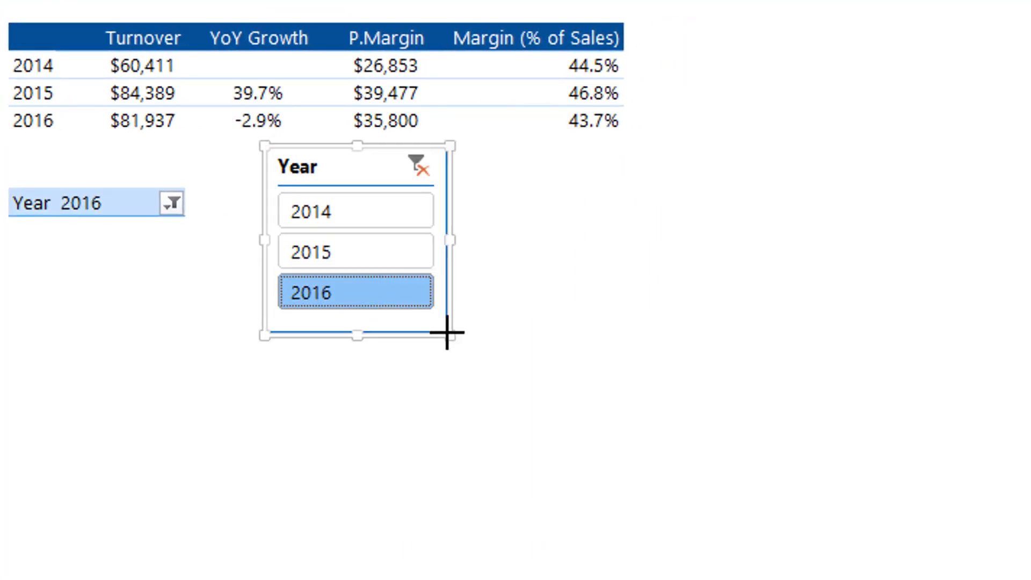
left_click_drag(356, 166, 776, 13)
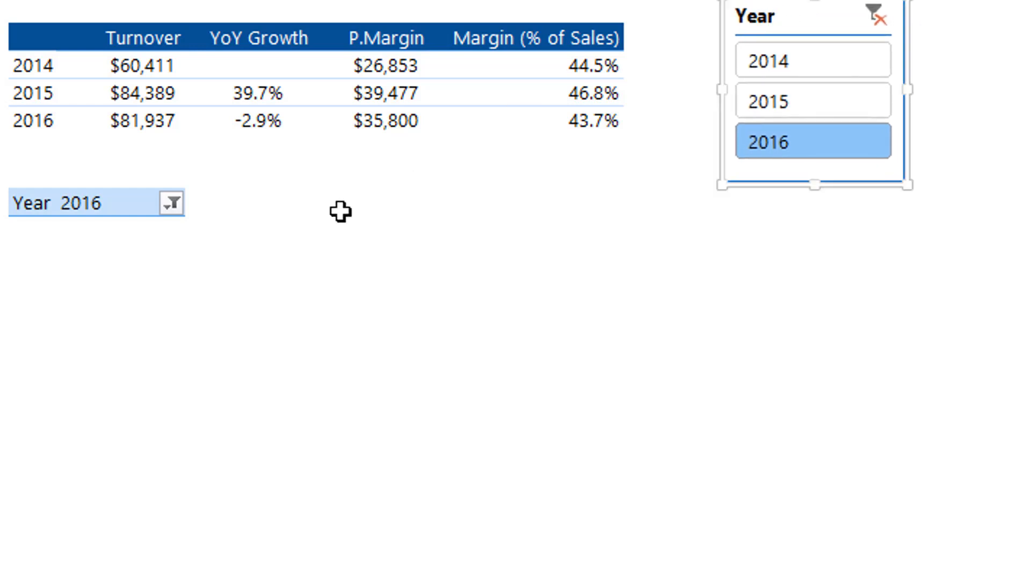
Step: Define the name SelectedYear for cell R12, which holds the Year pivot table's filter value
left_click(119, 211)
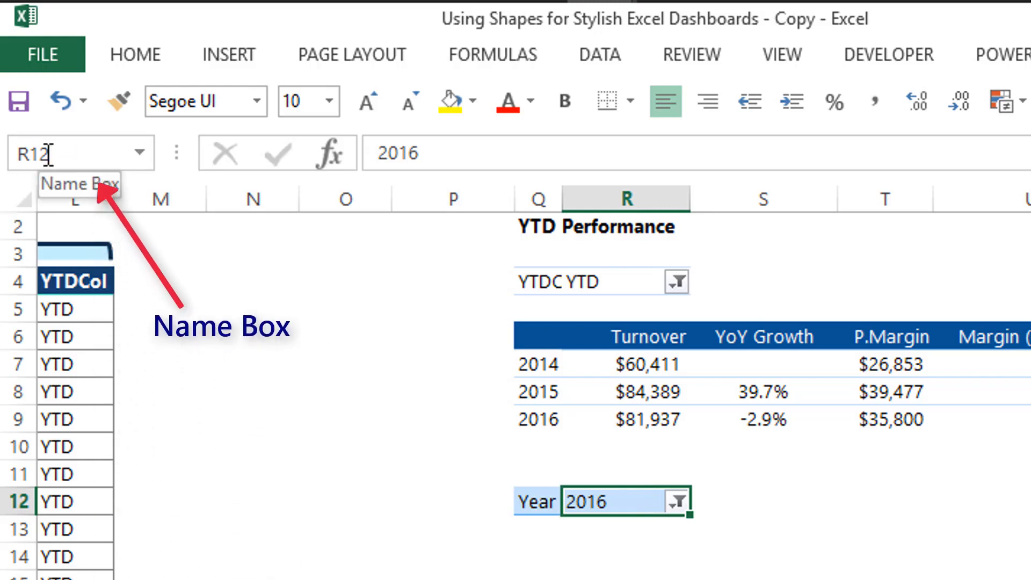
left_click(80, 157)
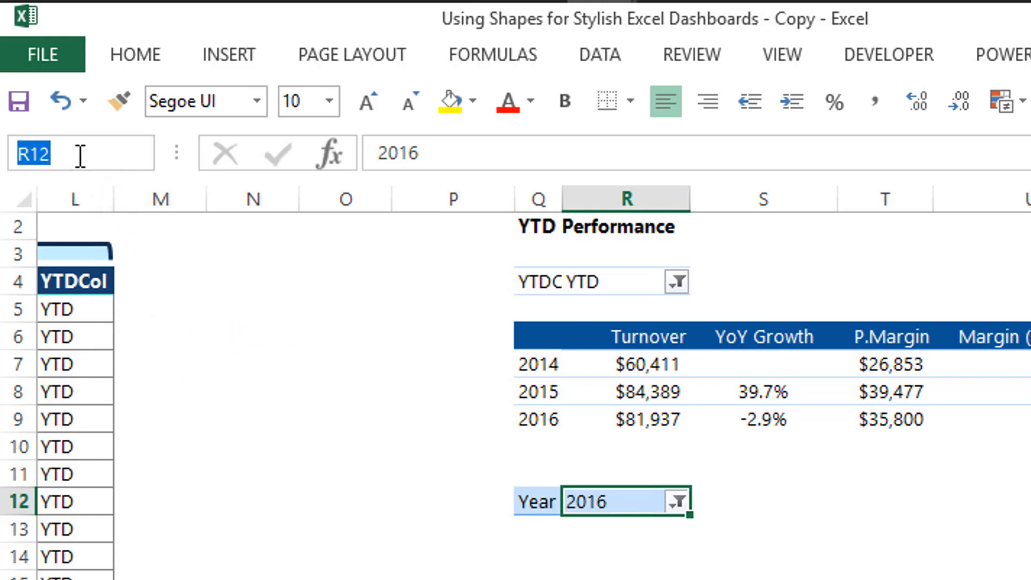
type("Selected")
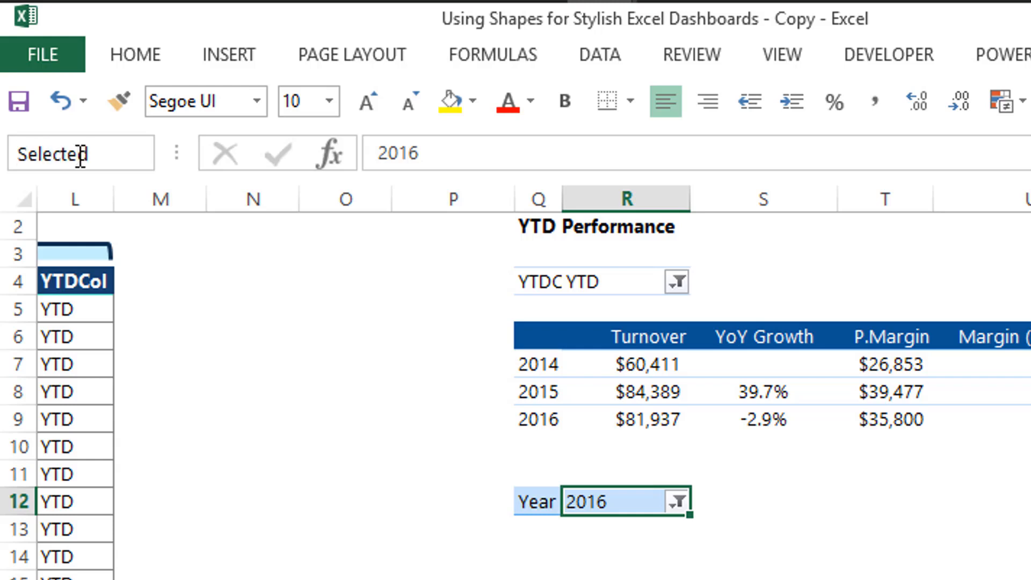
type("Year")
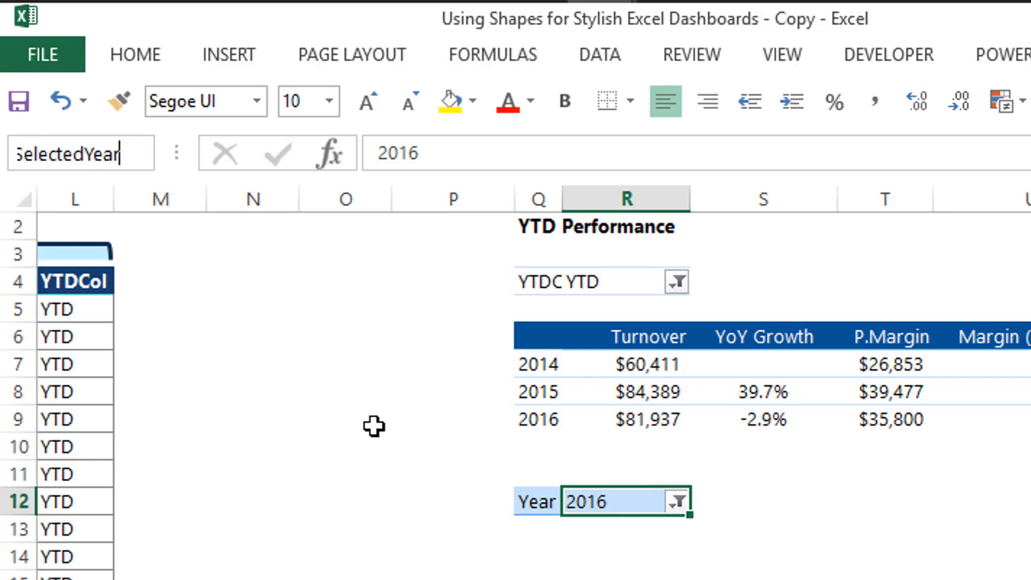
key("Return")
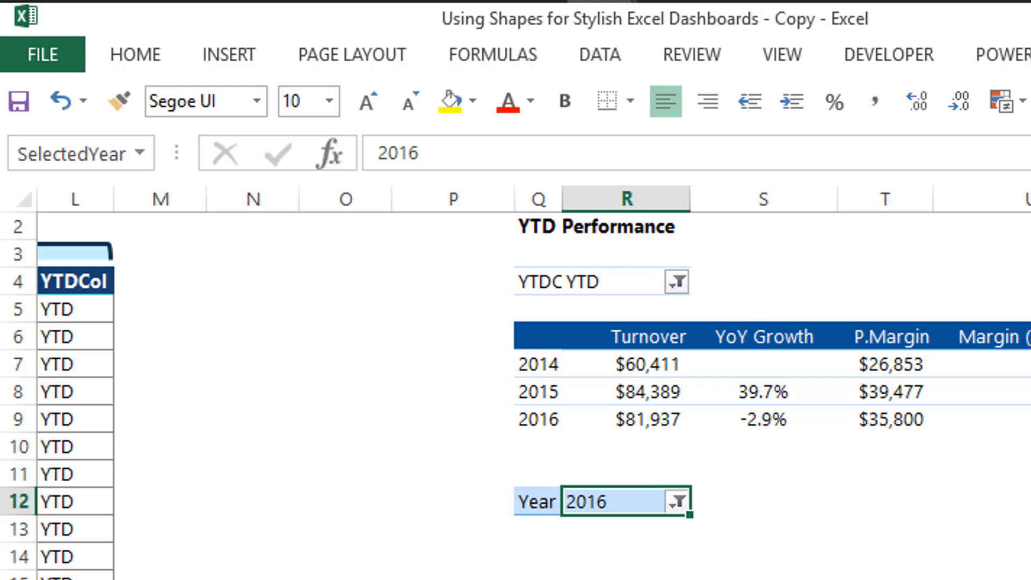
Step: Widen column Q to about 8.29 and enter the heading Year in cell Q16
left_click(538, 579)
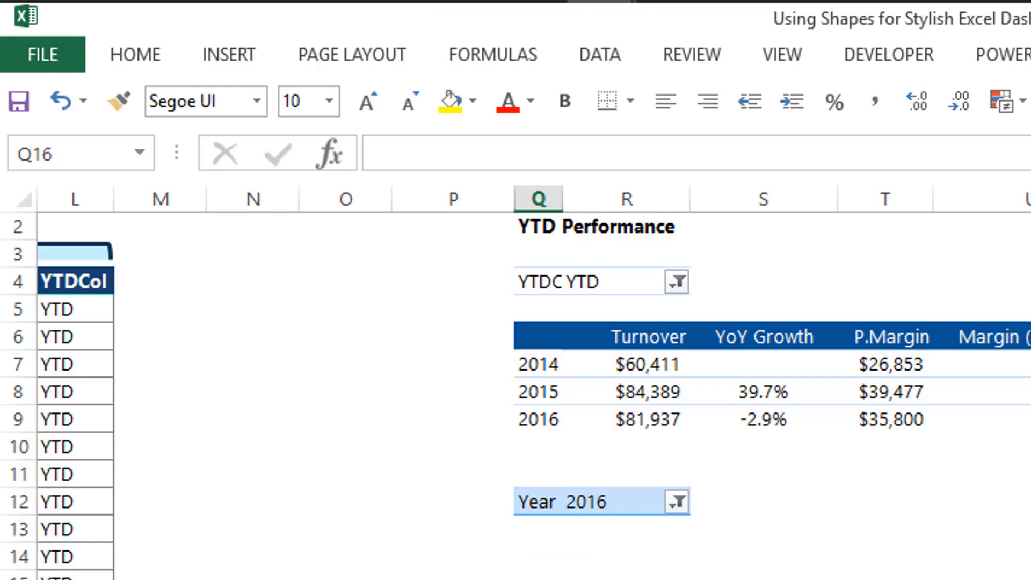
left_click_drag(562, 198, 600, 202)
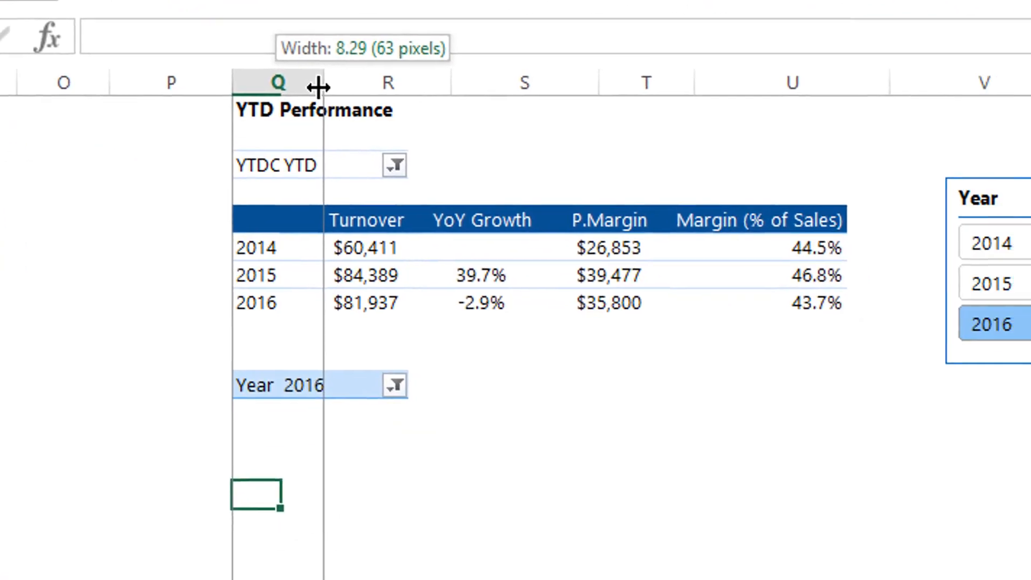
left_click_drag(318, 86, 320, 86)
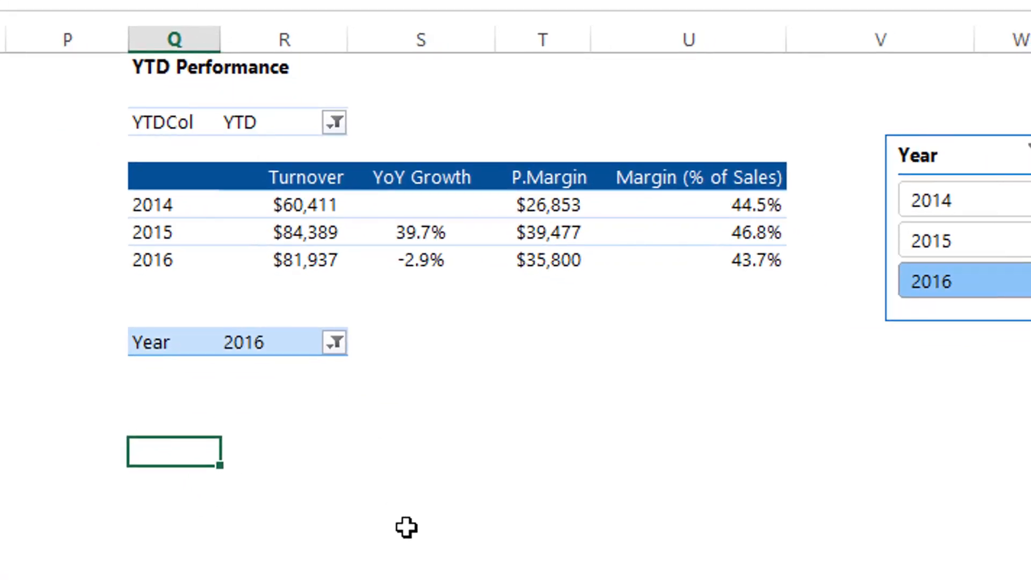
type("Year")
key("Tab")
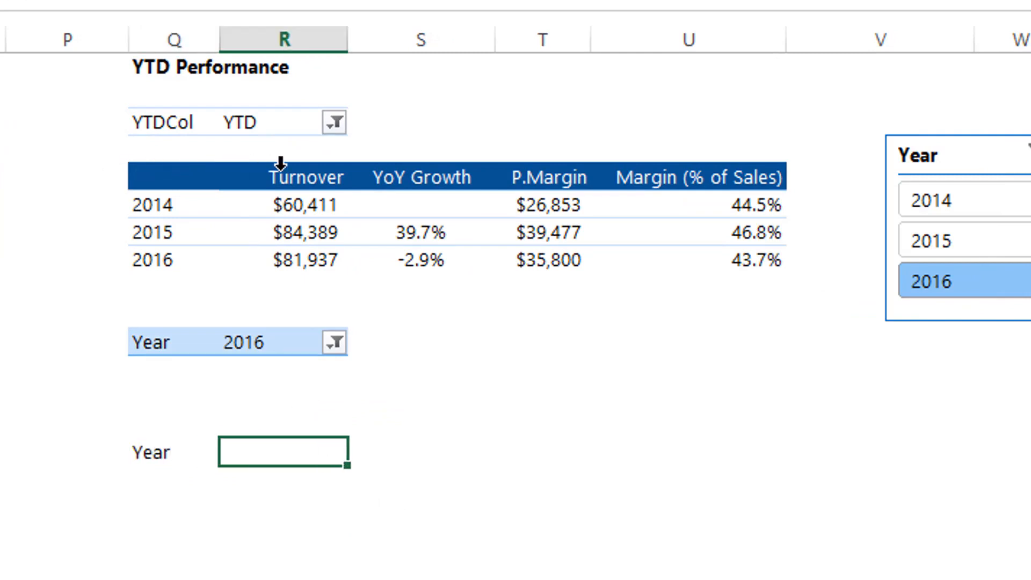
Step: Copy the headings Turnover through Margin (% of Sales) from R6:U6 of the YTD Performance table to R16:U16, beside the Year heading
left_click_drag(294, 176, 690, 180)
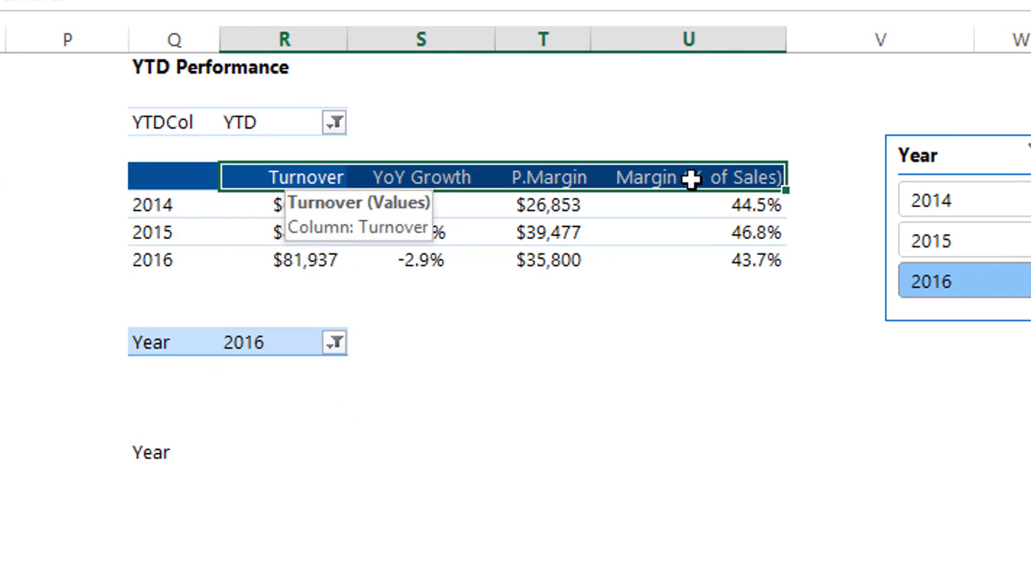
key("ctrl+c")
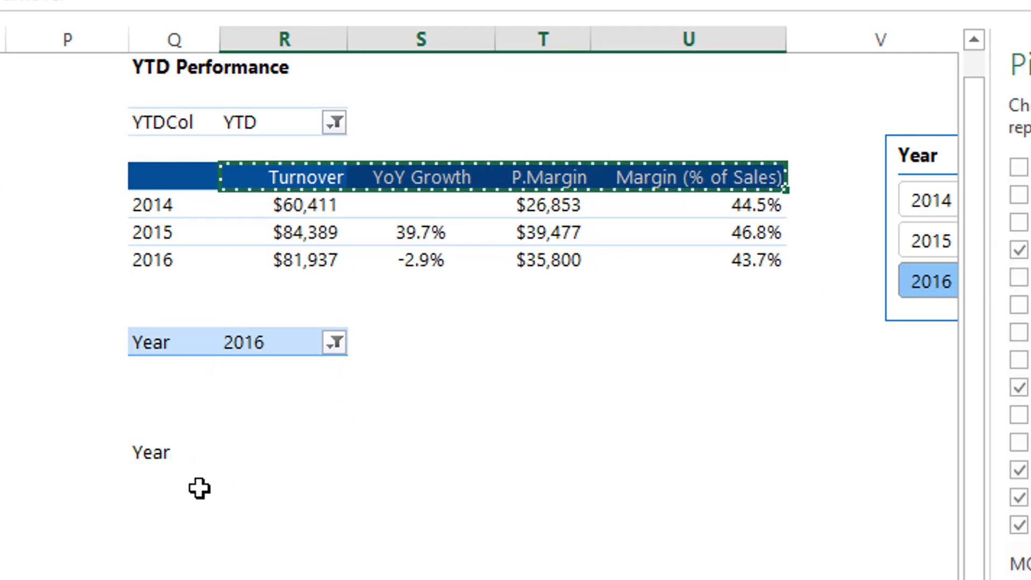
left_click(237, 465)
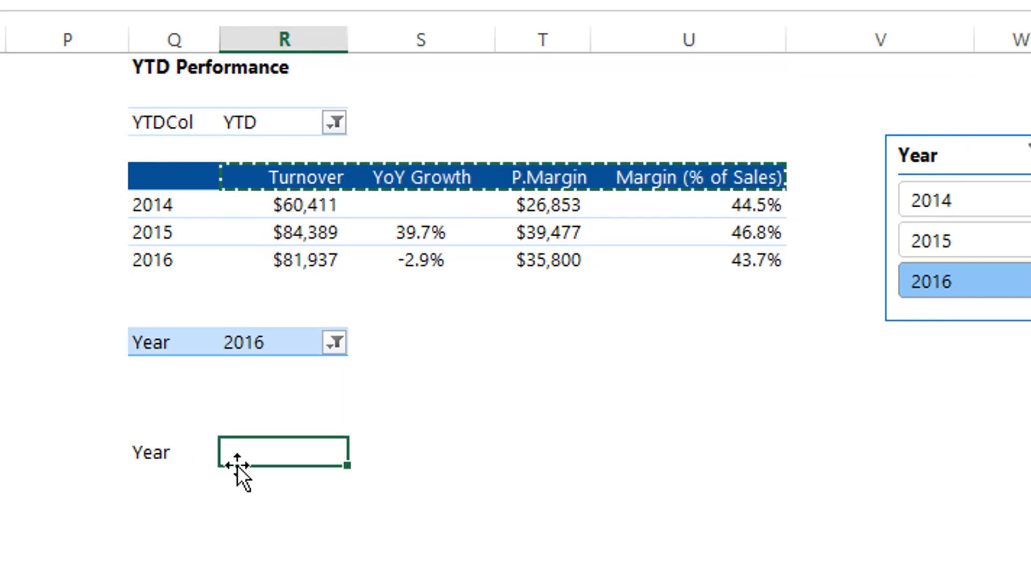
key("ctrl+v")
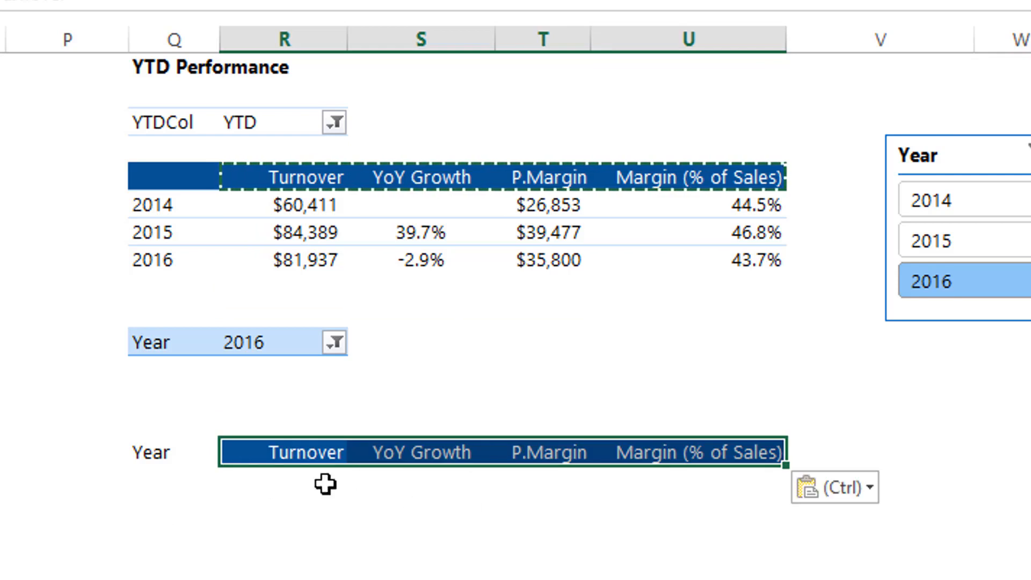
Step: Copy the blue header formatting of cell Q6 onto the Year heading in Q16
left_click(147, 174)
key("alt+h")
key("f")
key("p")
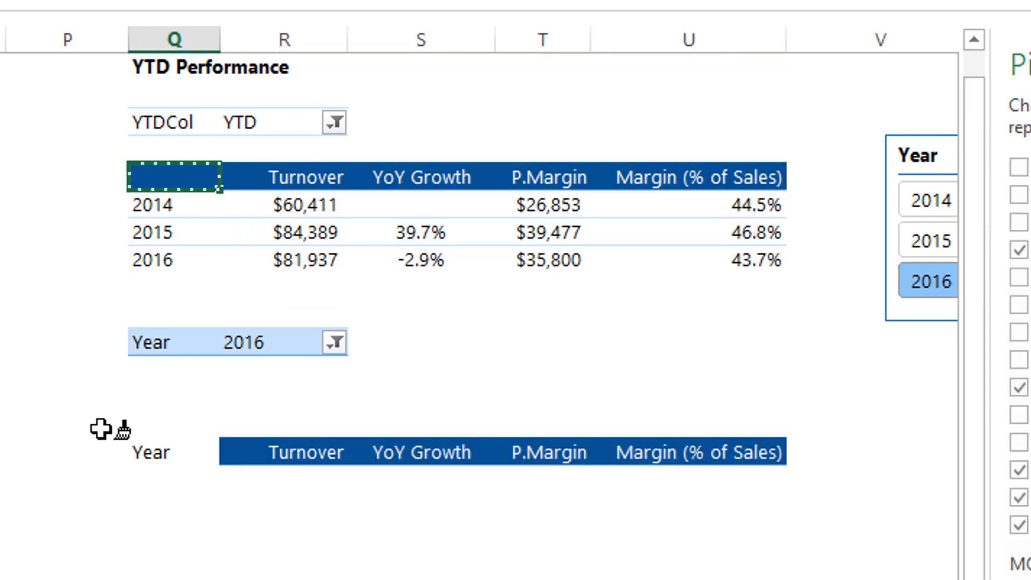
left_click(144, 449)
Step: Enter the formula =SelectedYear in cell Q17, directly below the Year heading
left_click(185, 497)
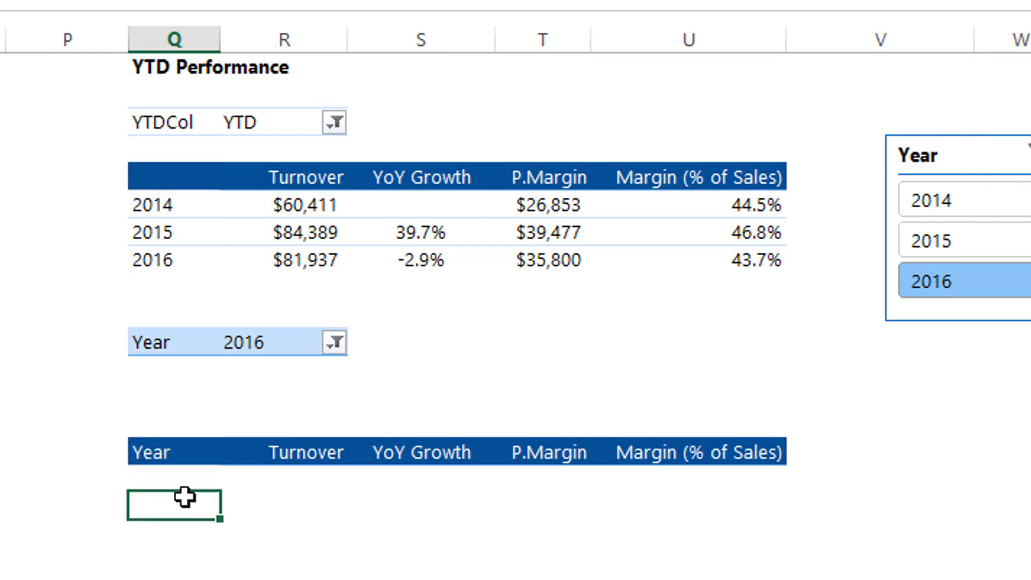
left_click(179, 478)
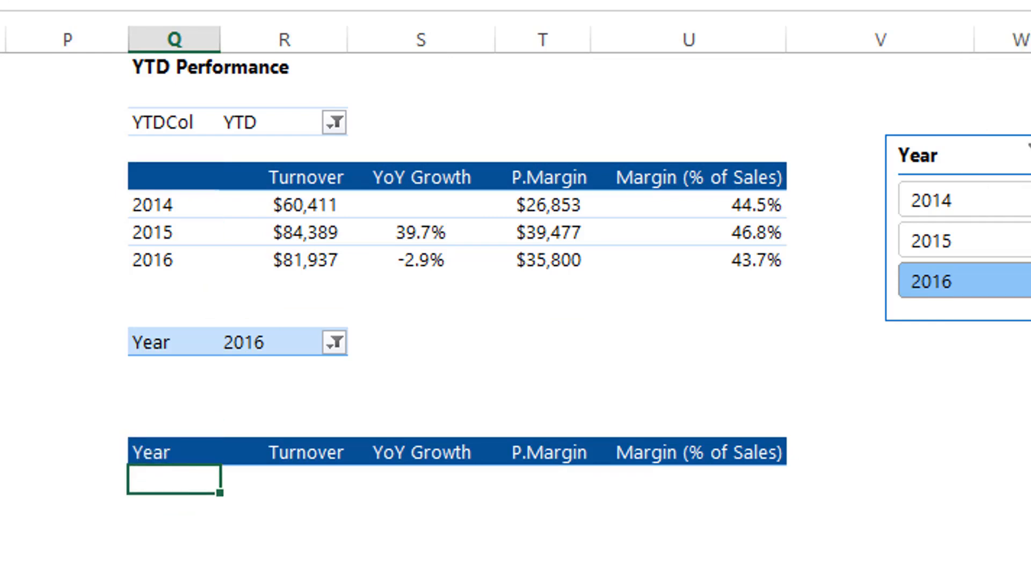
type("=sele")
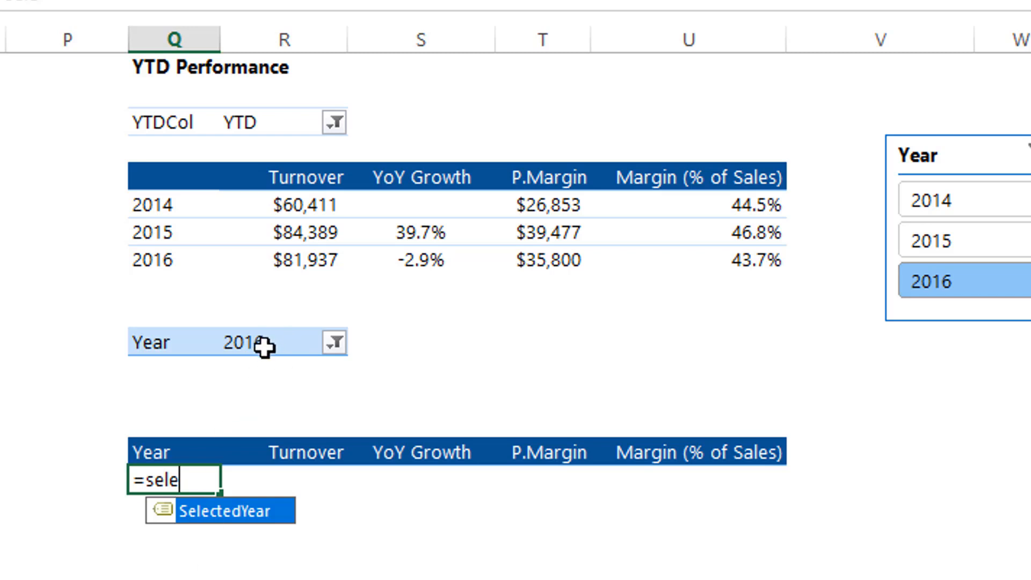
key("Tab")
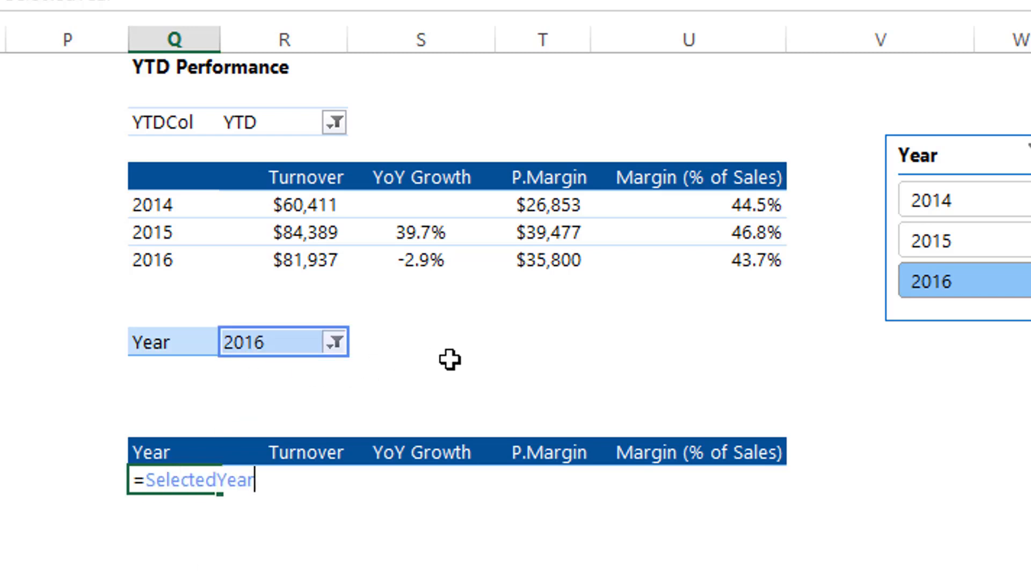
key("Return")
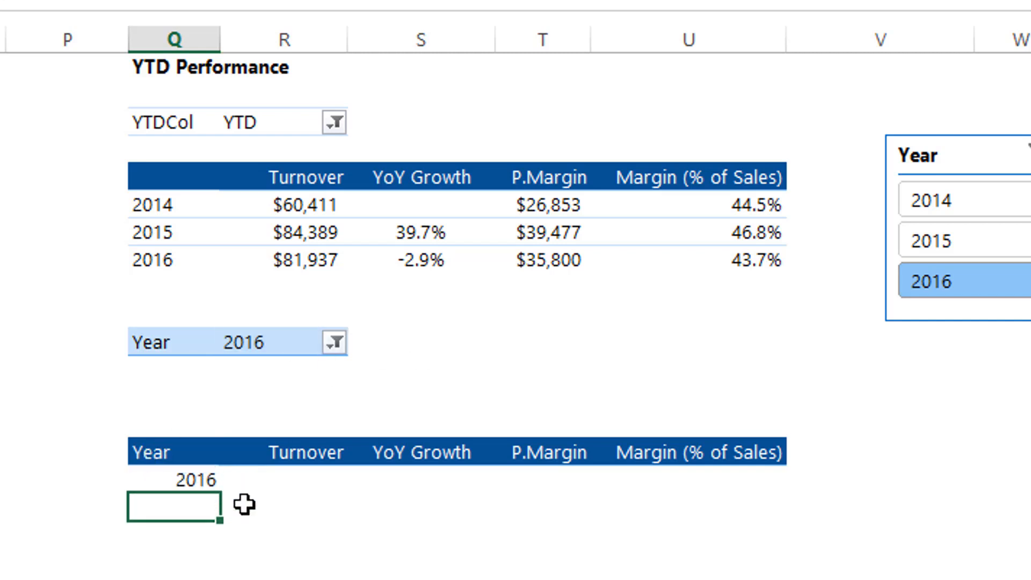
Step: Right-align the Year heading in cell Q16 so it lines up with the year value below it
left_click(191, 479)
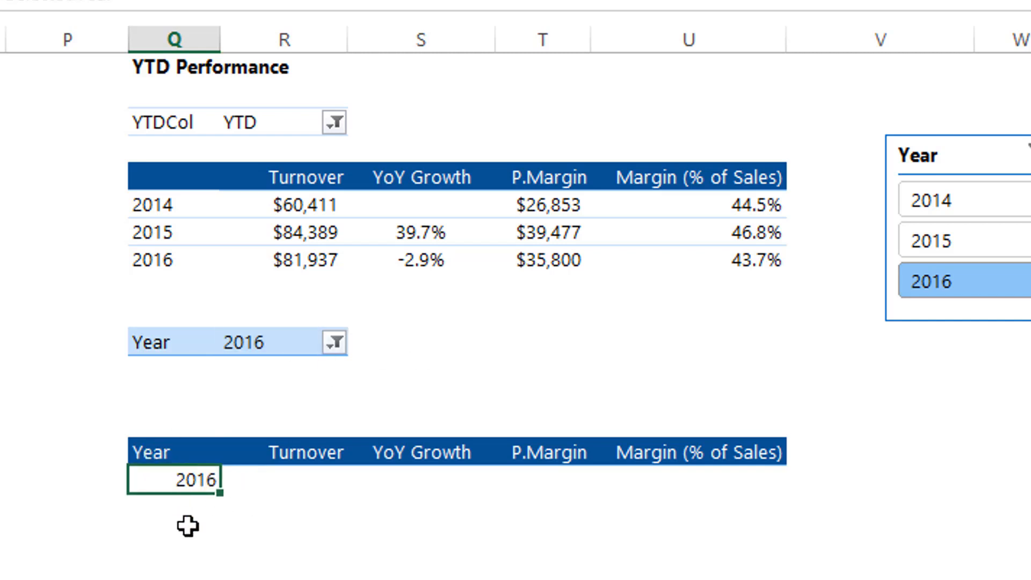
left_click(193, 449)
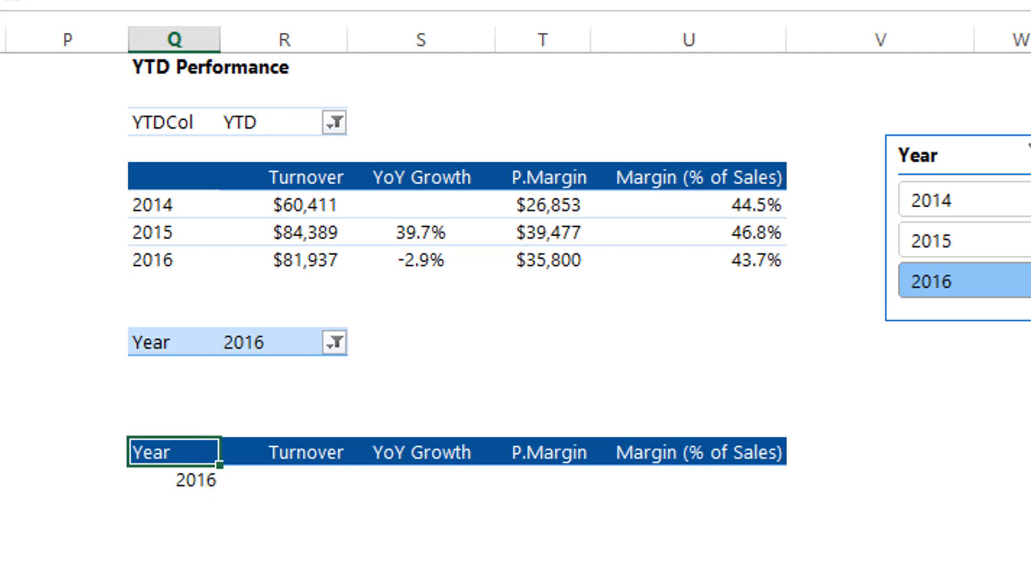
left_click(179, 488)
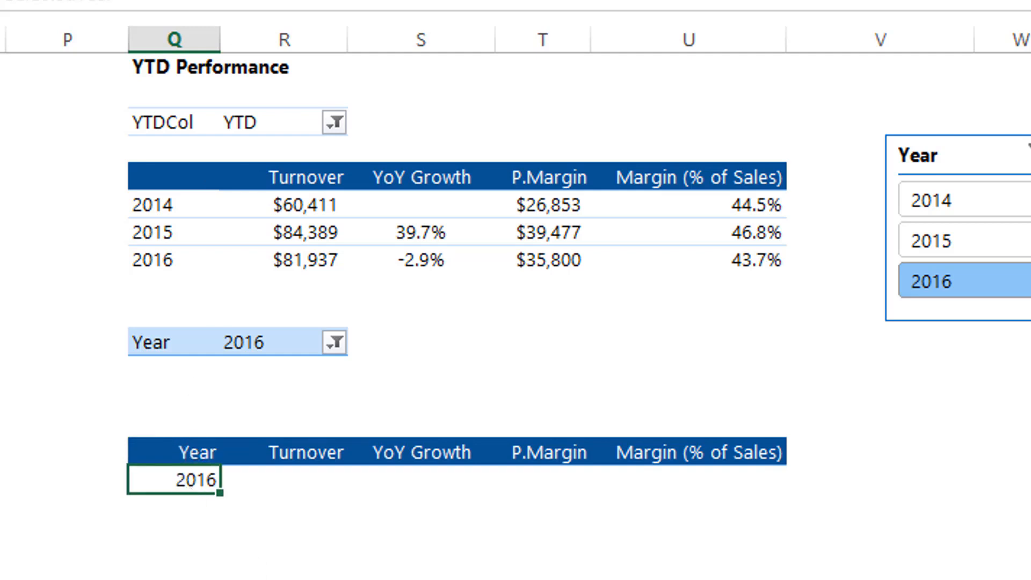
Step: Enter the formula =SelectedYear-1 in cell Q18 for the previous year
left_click(174, 506)
type("=sele")
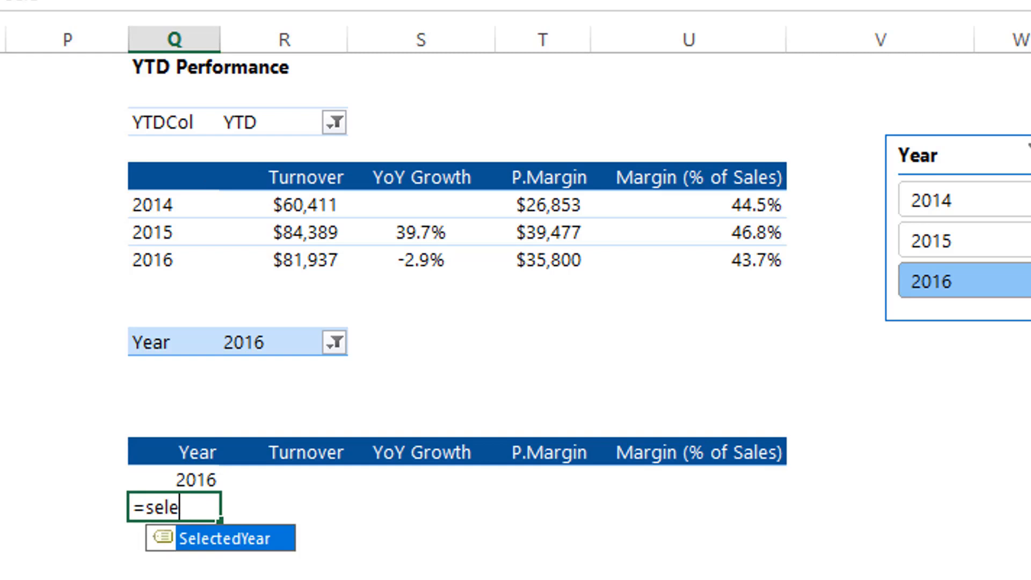
key("Tab")
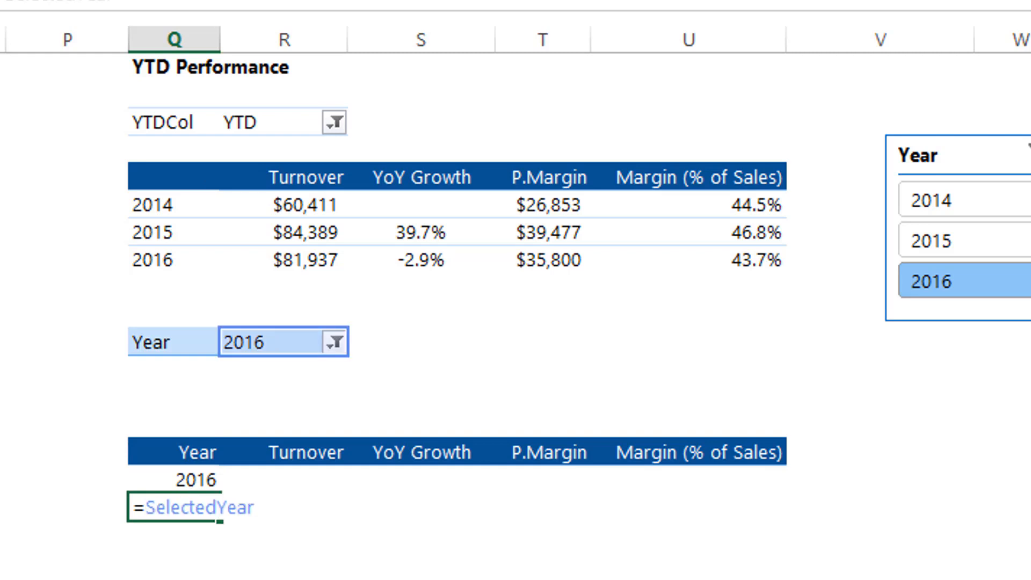
type("-1")
key("Return")
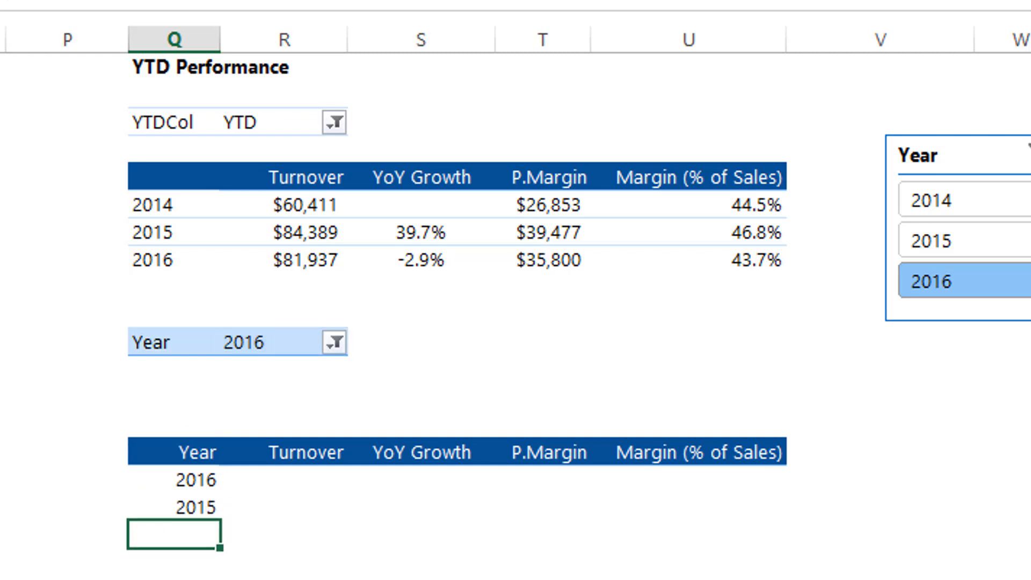
Step: Label the two year rows in column P as "Current year'" in P17 and "Prior year" in P18
left_click(75, 480)
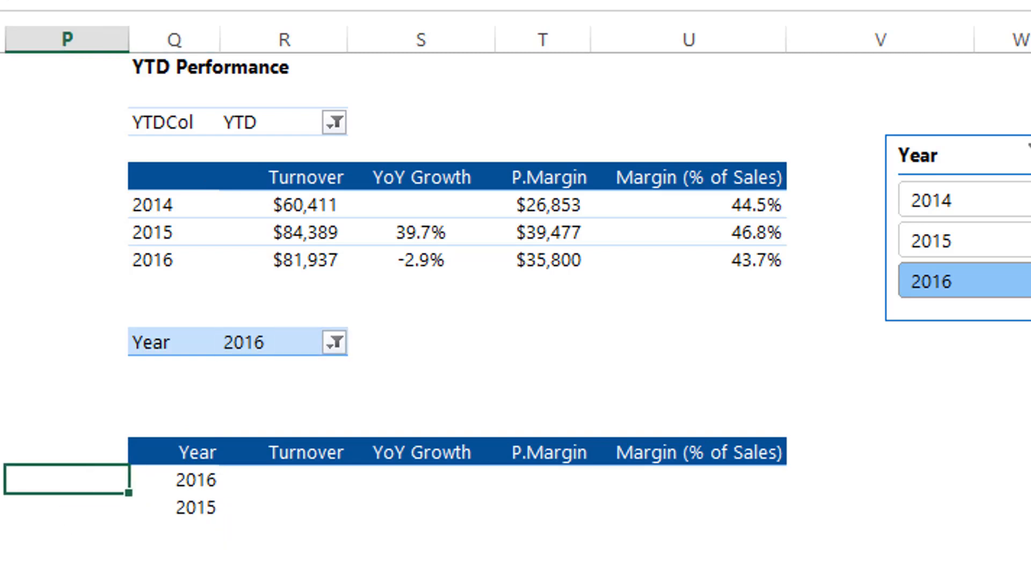
type("Current ")
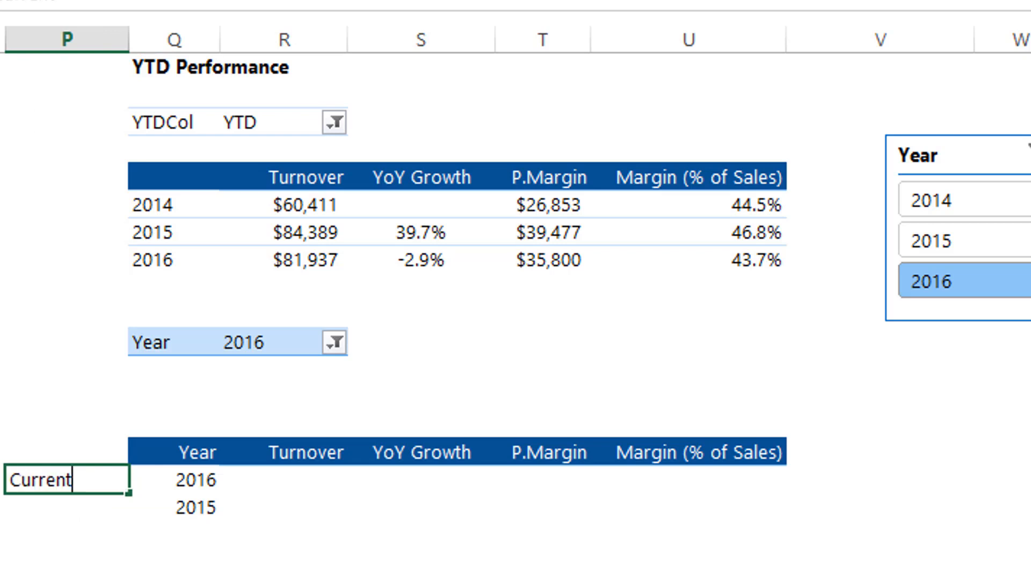
type("year'")
key("Return")
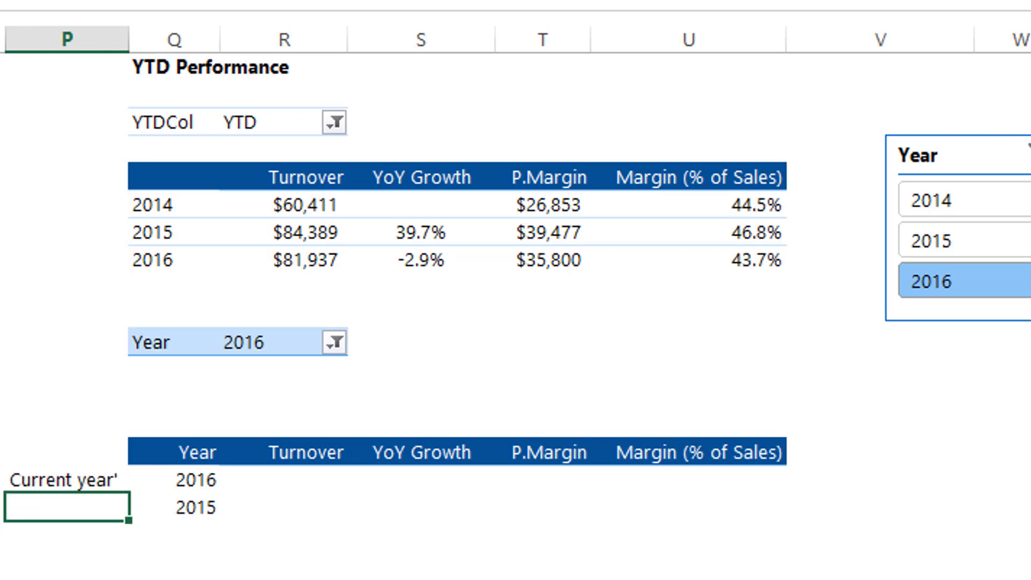
type("Prior year")
key("Tab")
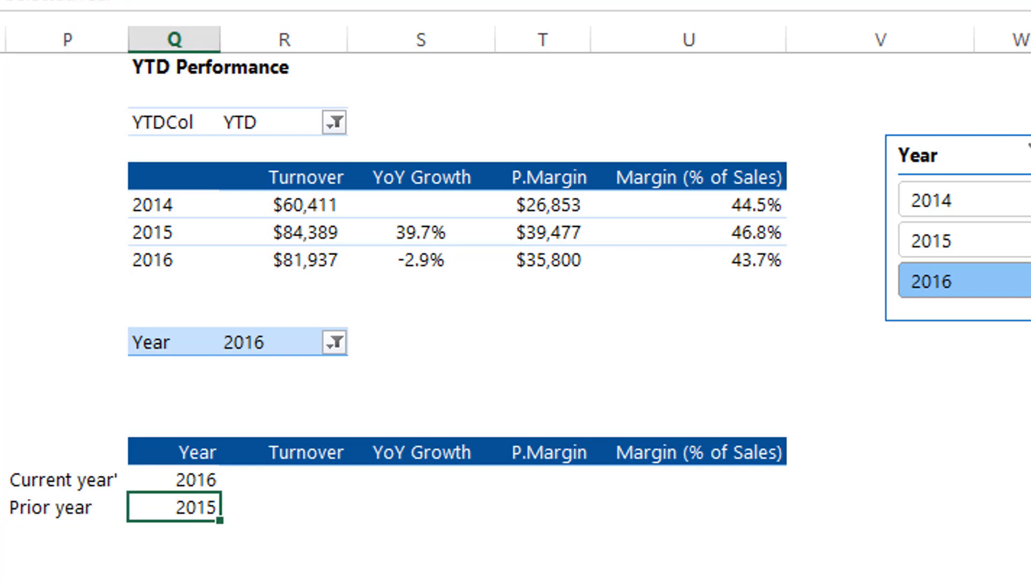
Step: Start a VLOOKUP formula in cell R17 with $Q17 as the lookup value and $Q$6:$U$9 as the table array
left_click_drag(293, 478, 658, 518)
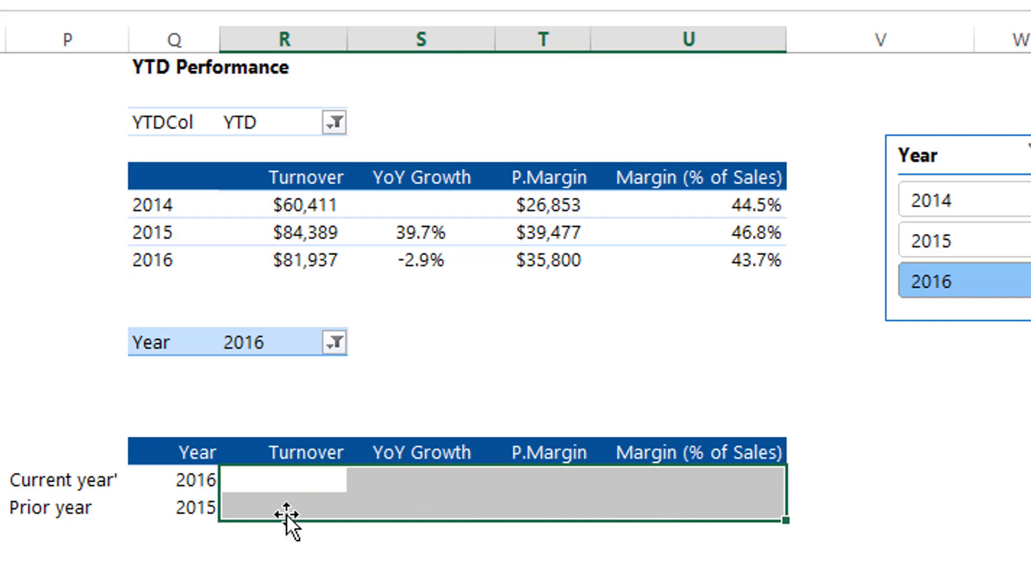
left_click(292, 479)
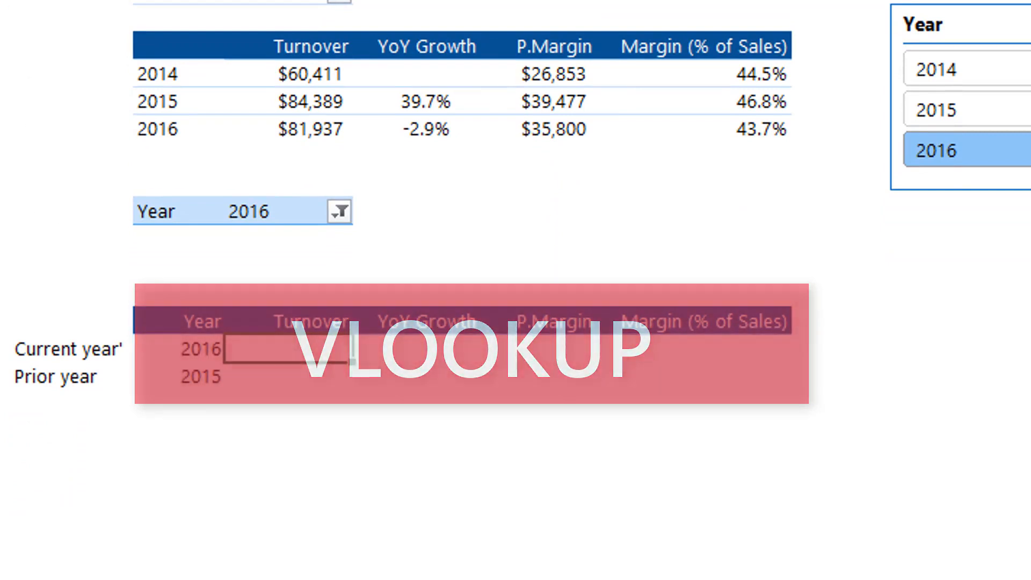
type("=VL")
key("Tab")
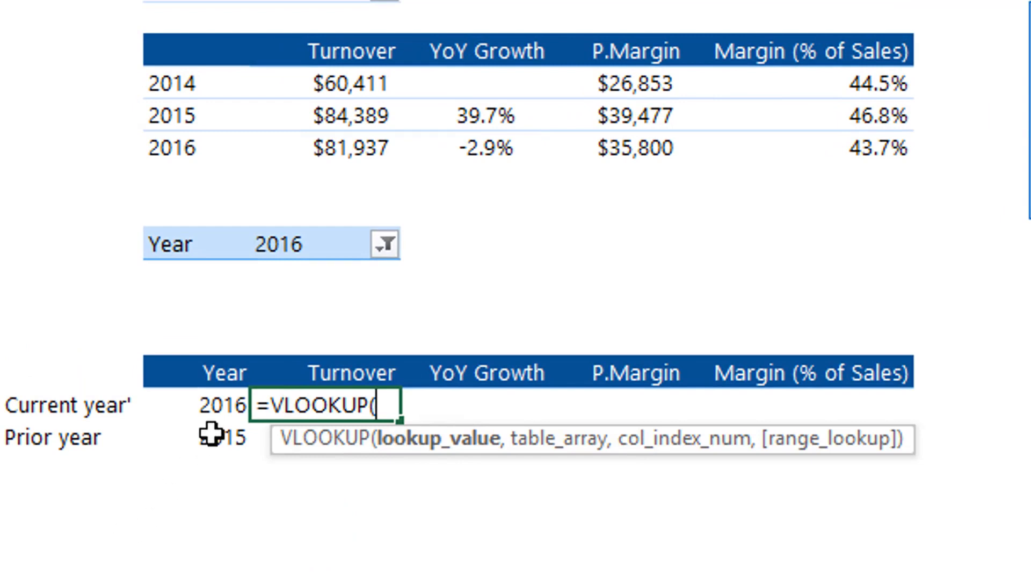
left_click(229, 405)
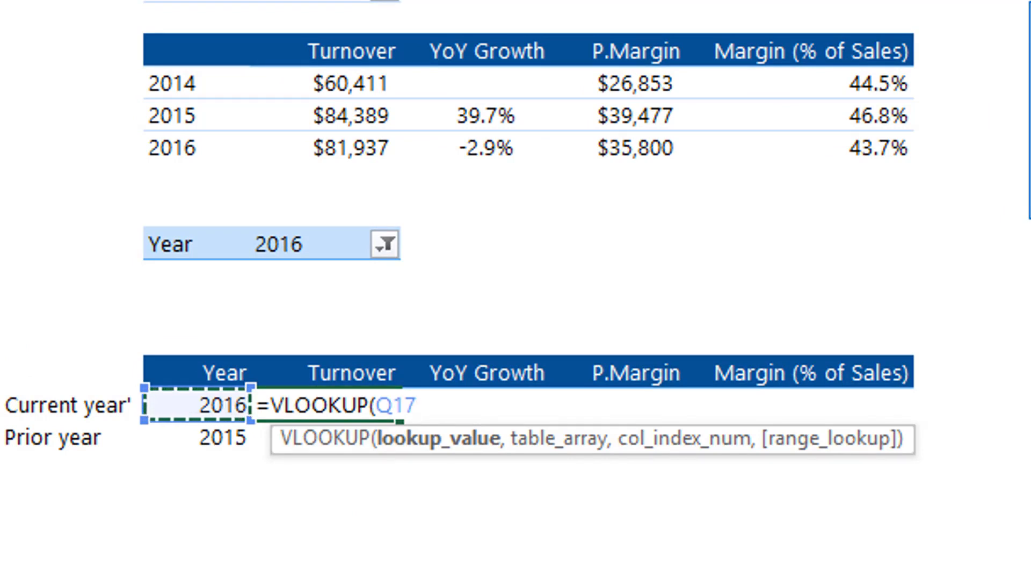
key("F4")
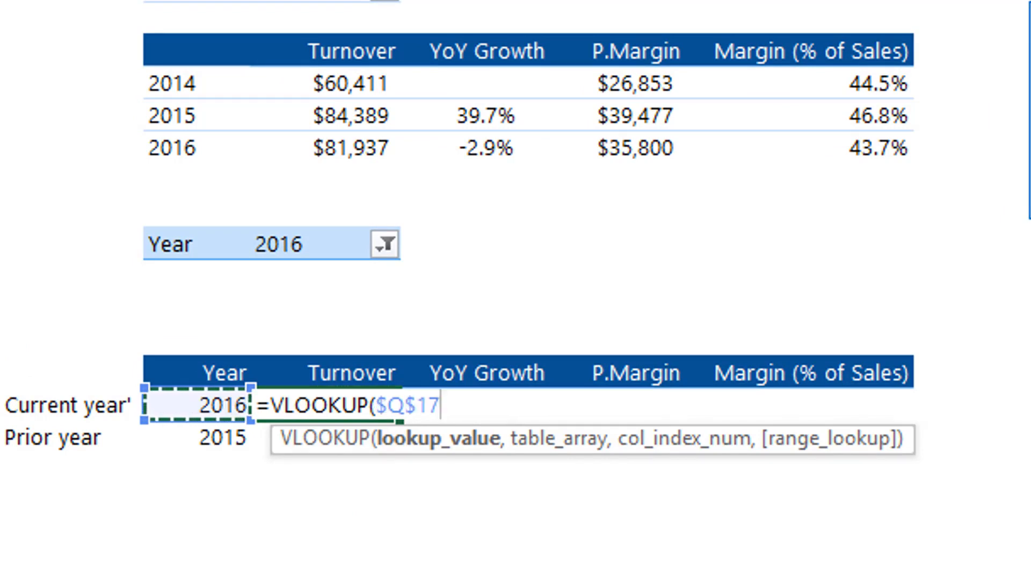
key("F4")
key("F4")
type(",")
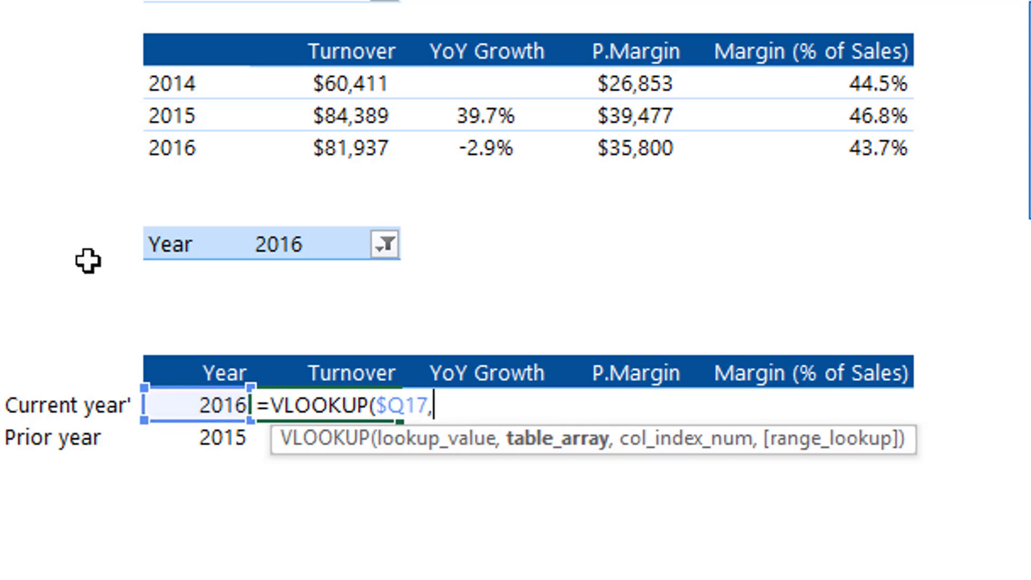
left_click_drag(198, 59, 814, 161)
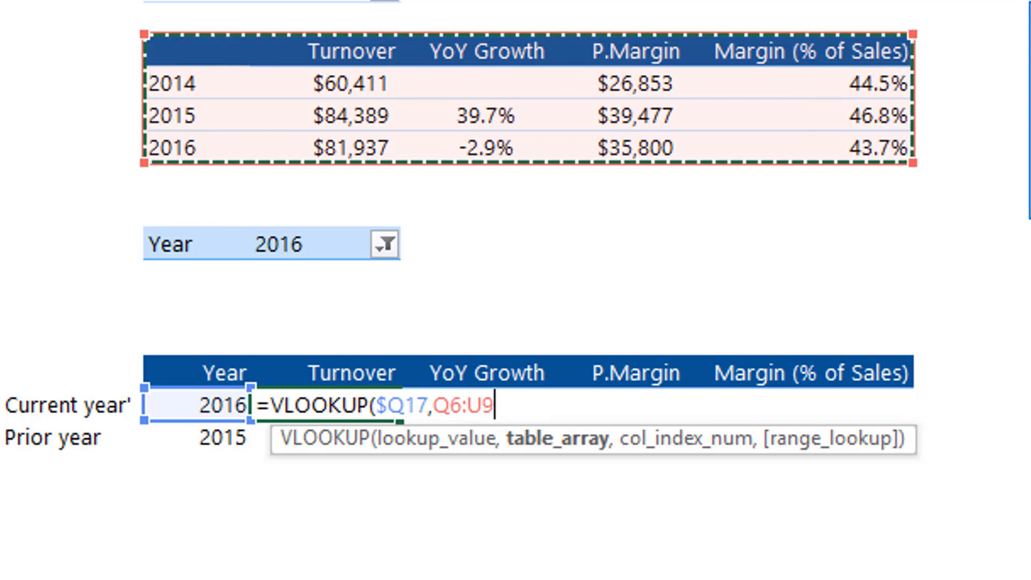
key("F4")
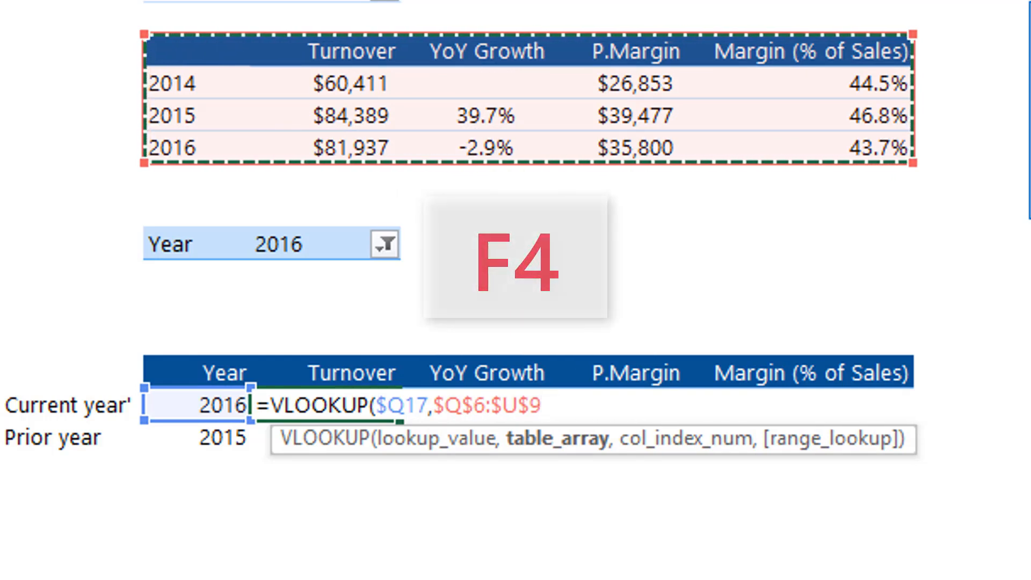
type(",")
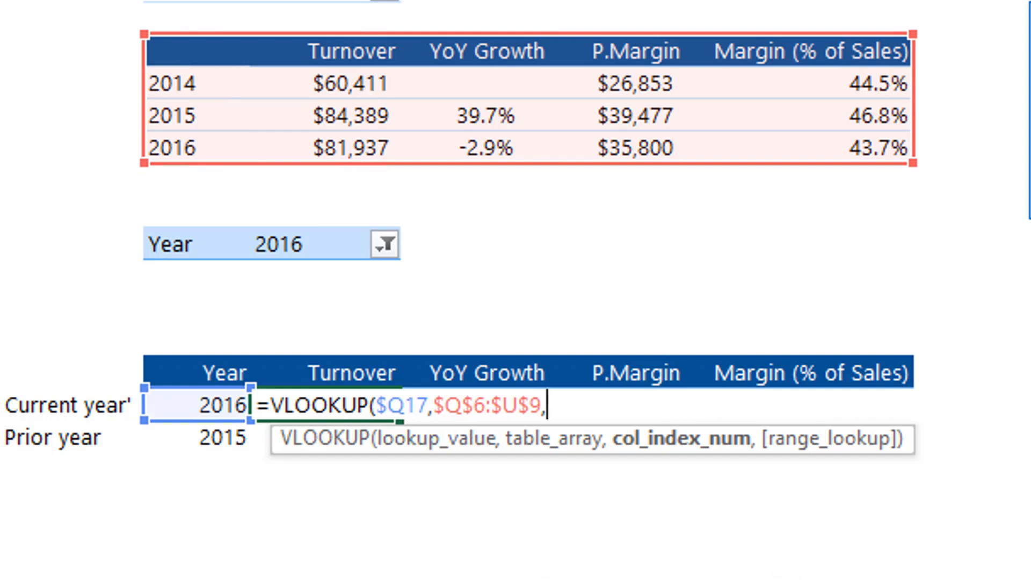
Step: Supply the VLOOKUP's column index with MATCH(R$16,$Q$6:$U$6,0), matching the Turnover heading against the YTD Performance headers
type("ma")
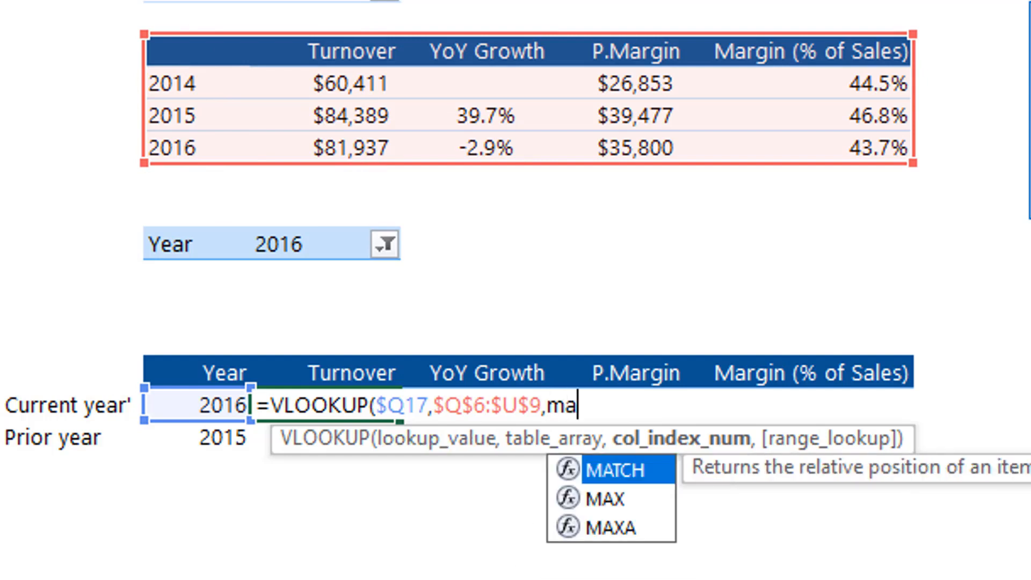
key("Tab")
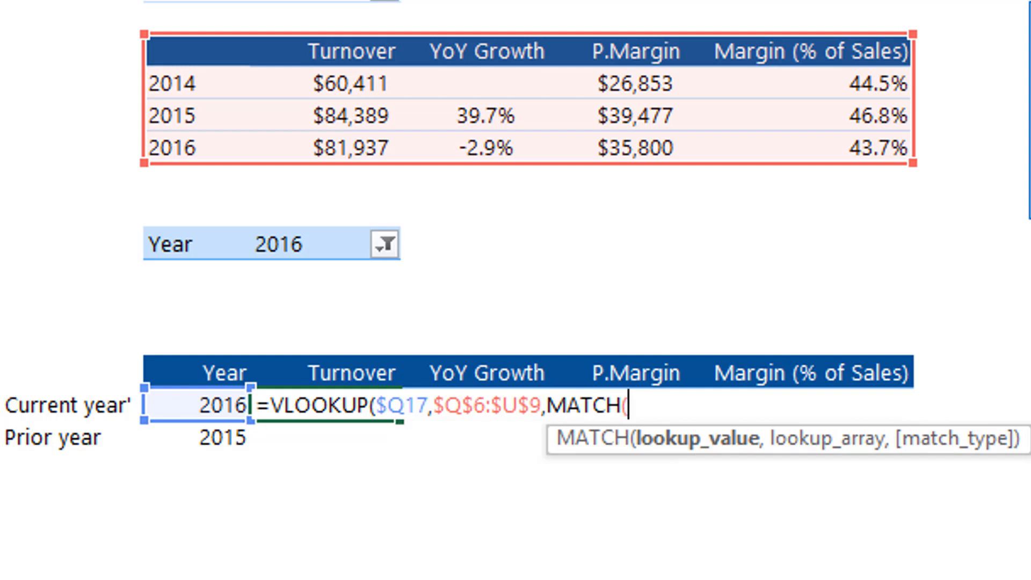
left_click(372, 372)
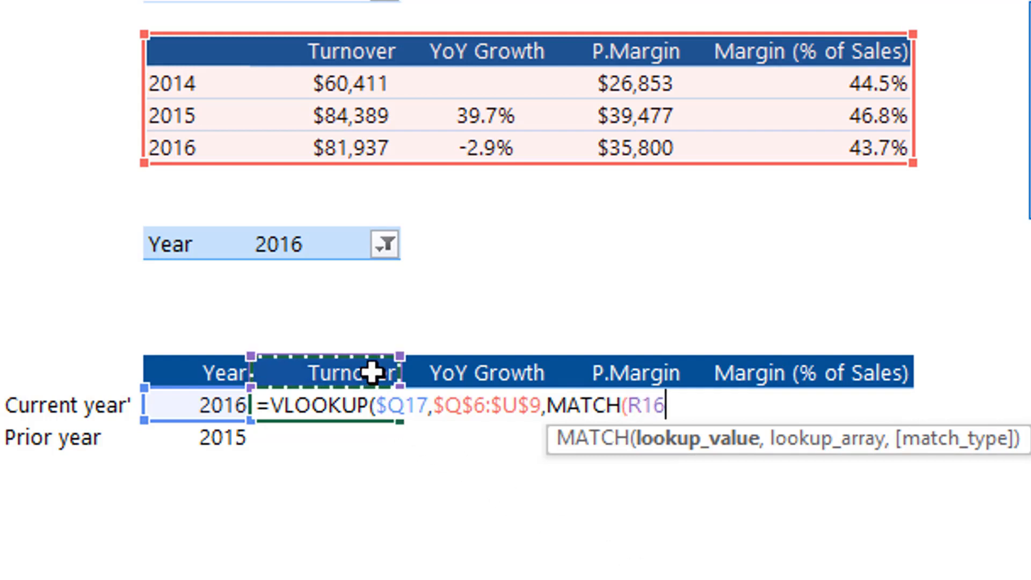
left_click(222, 366)
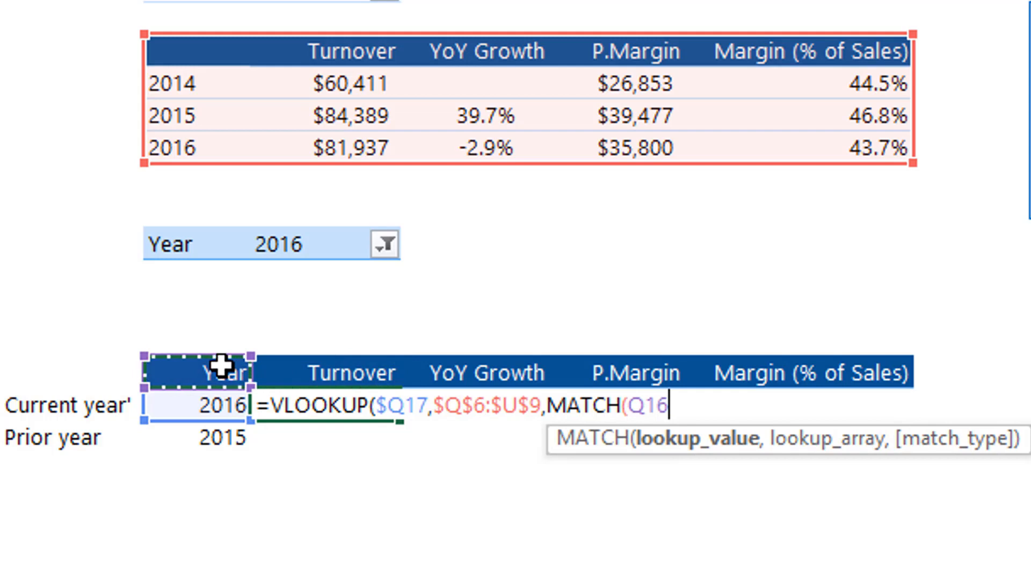
left_click(338, 369)
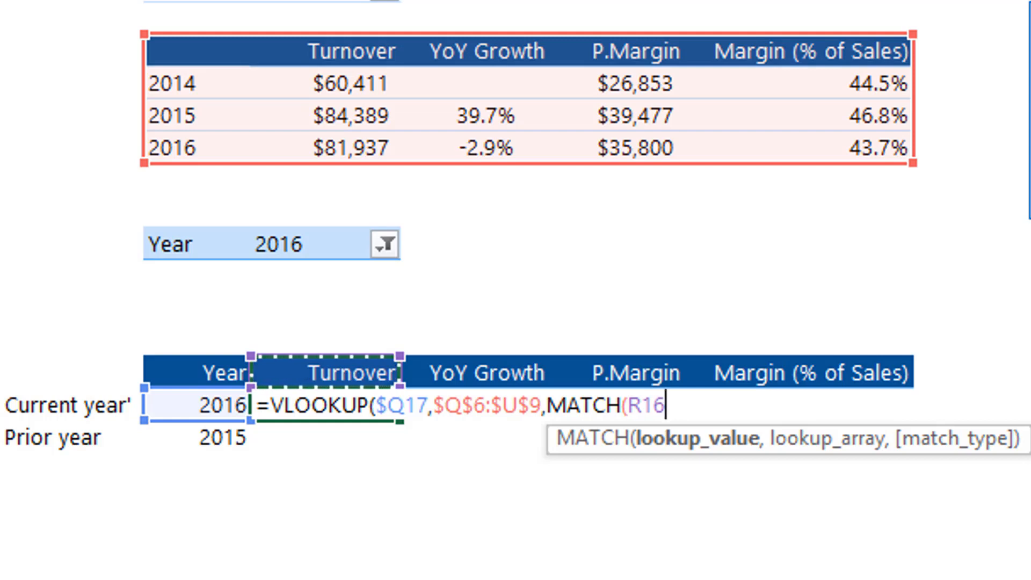
key("F4")
key("F4")
type(",")
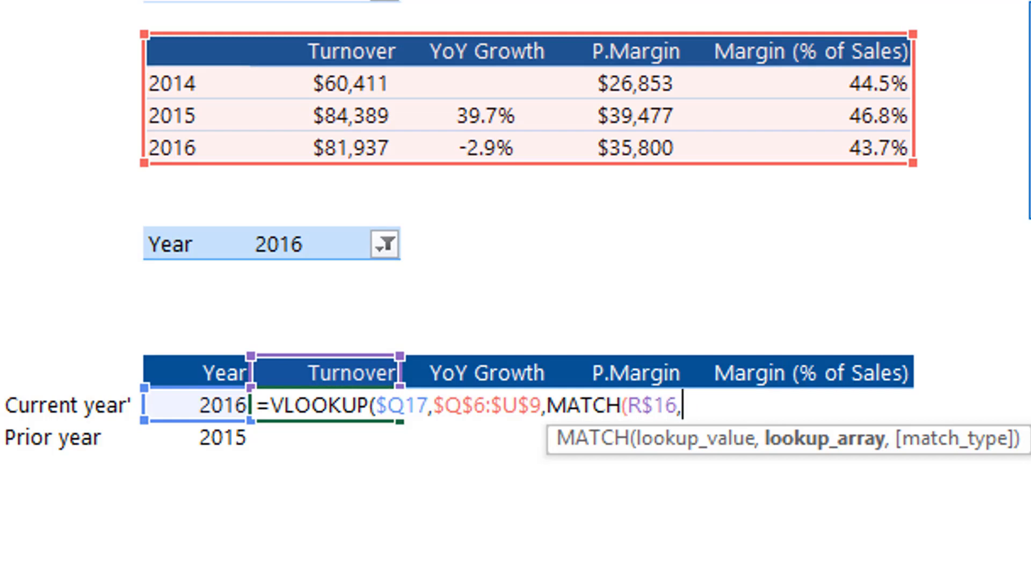
left_click(202, 51)
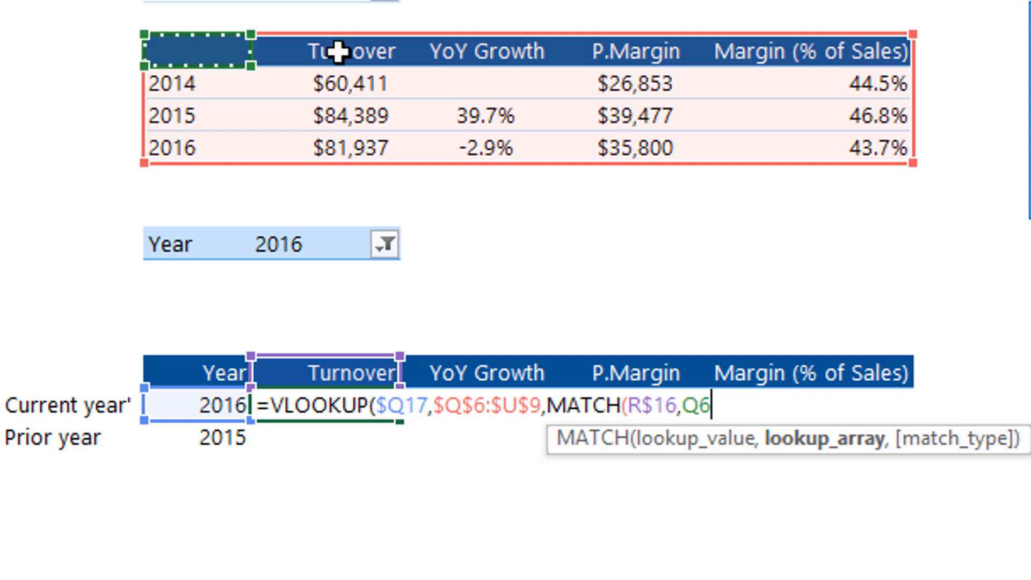
left_click_drag(337, 52, 807, 49)
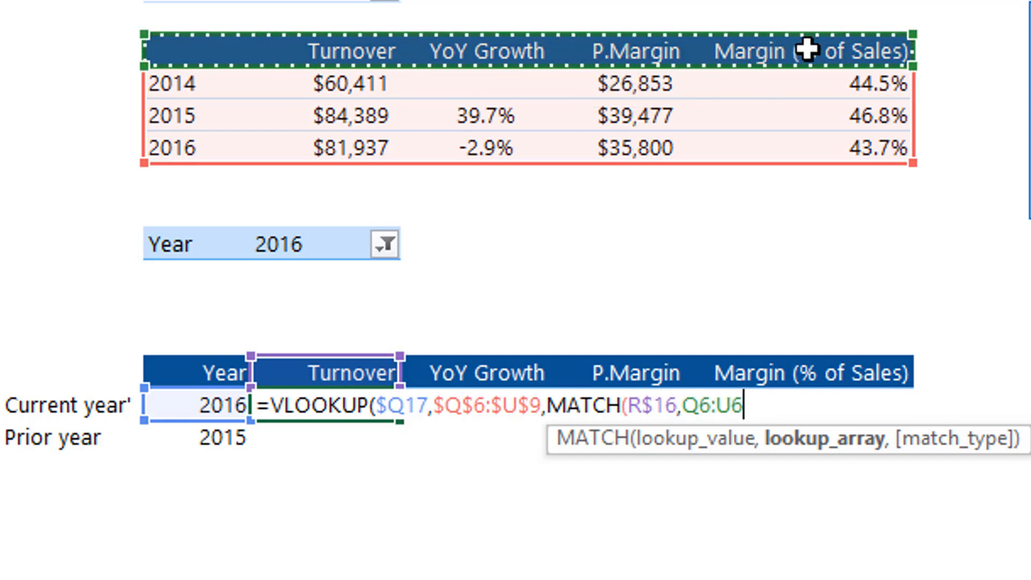
key("F4")
type(",")
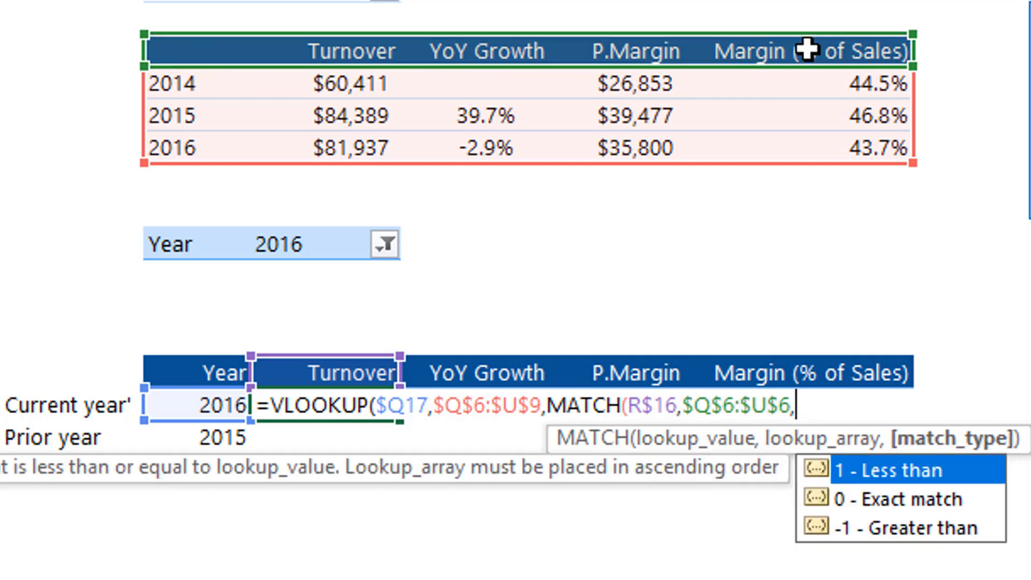
type("0)")
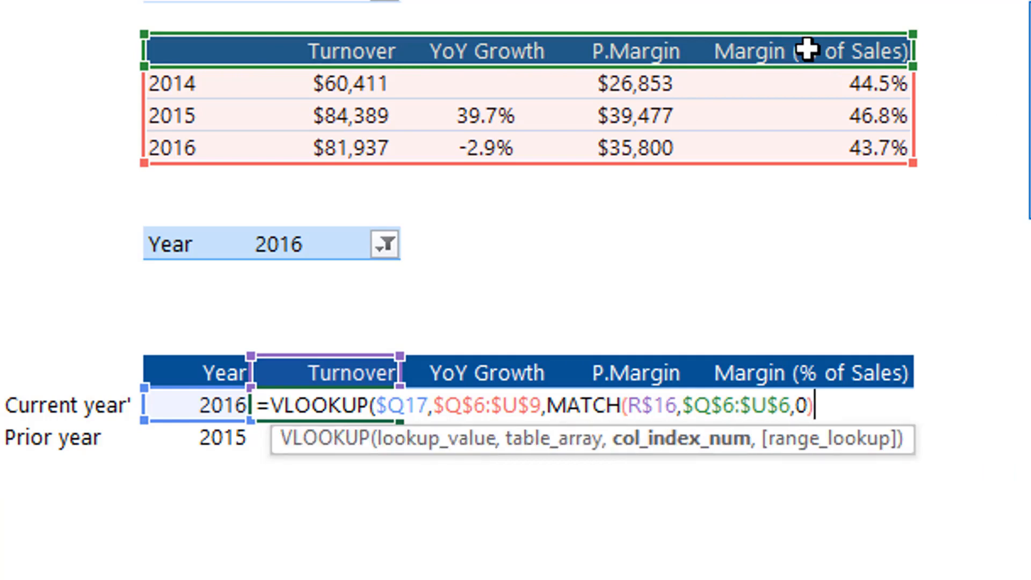
Step: Set the VLOOKUP's range lookup argument to FALSE for an exact match and close the function's bracket
type(",")
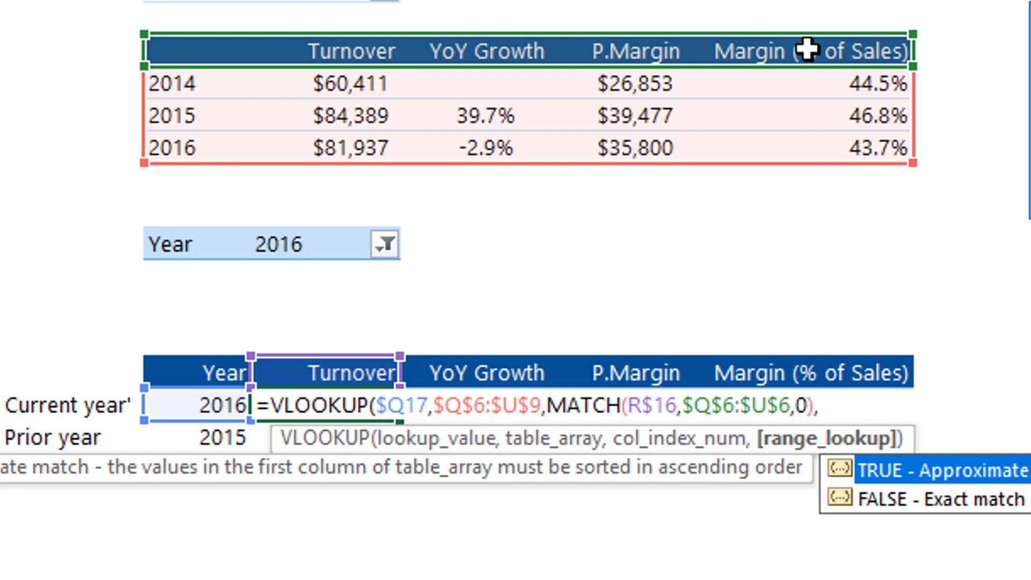
key("Down")
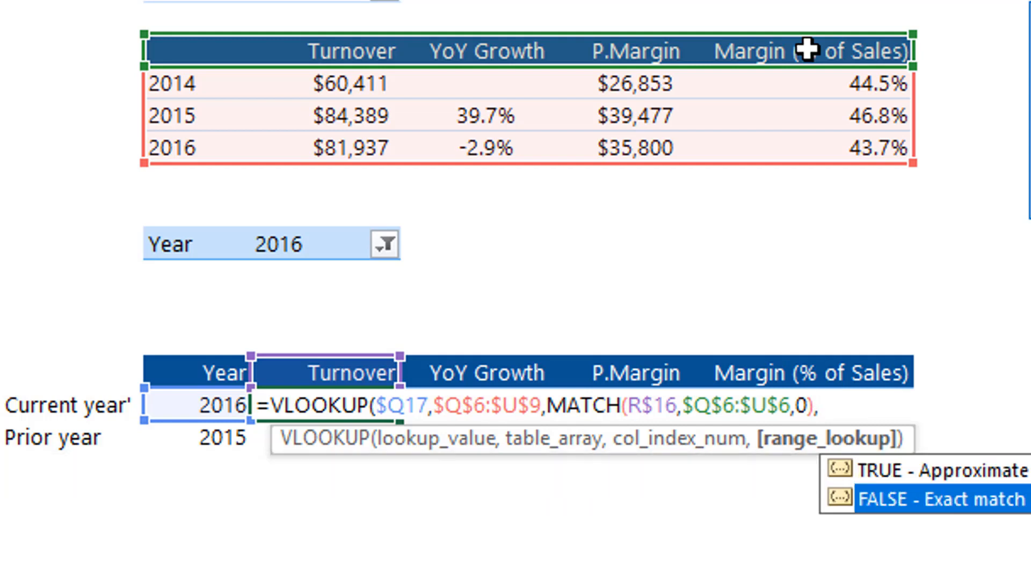
key("Tab")
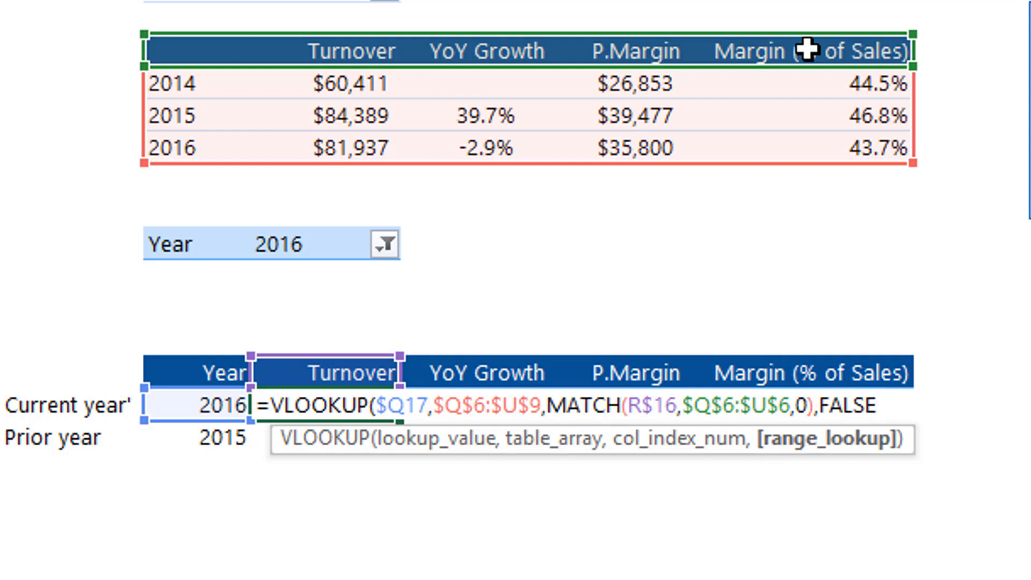
type(")")
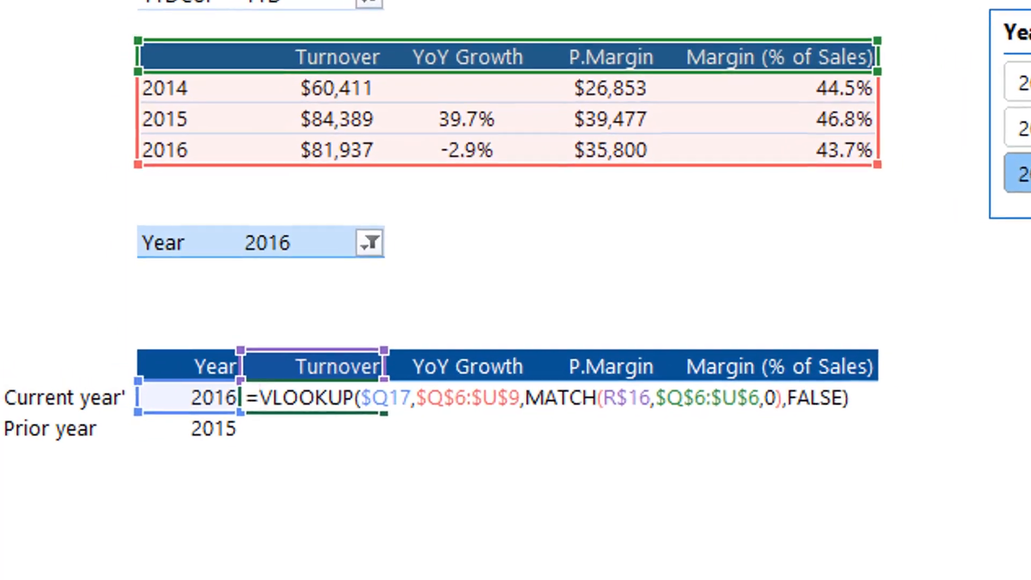
Step: Wrap the VLOOKUP in R17 in an IFERROR that returns an empty string "" on error, and enter the formula
type("ife")
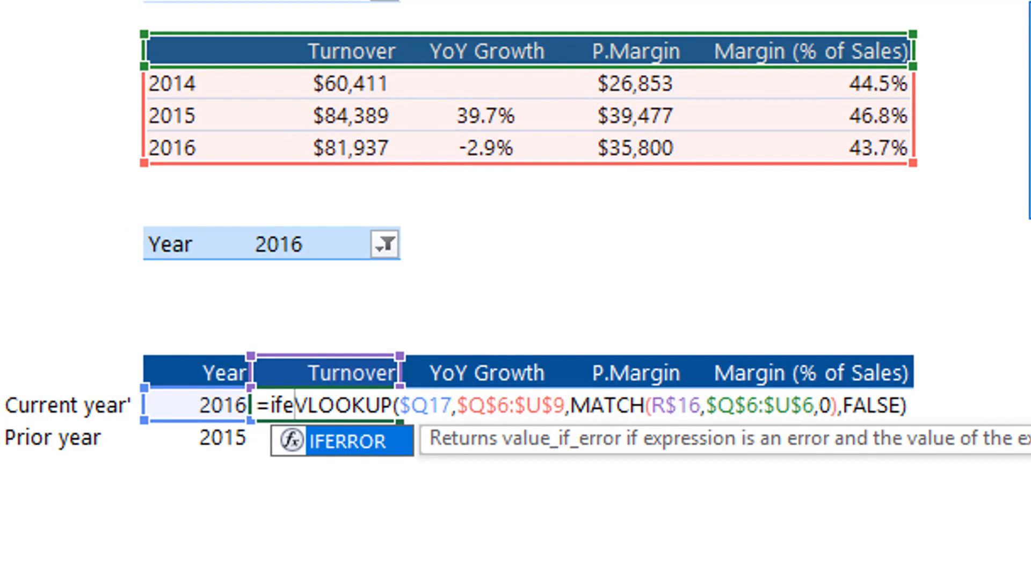
key("Tab")
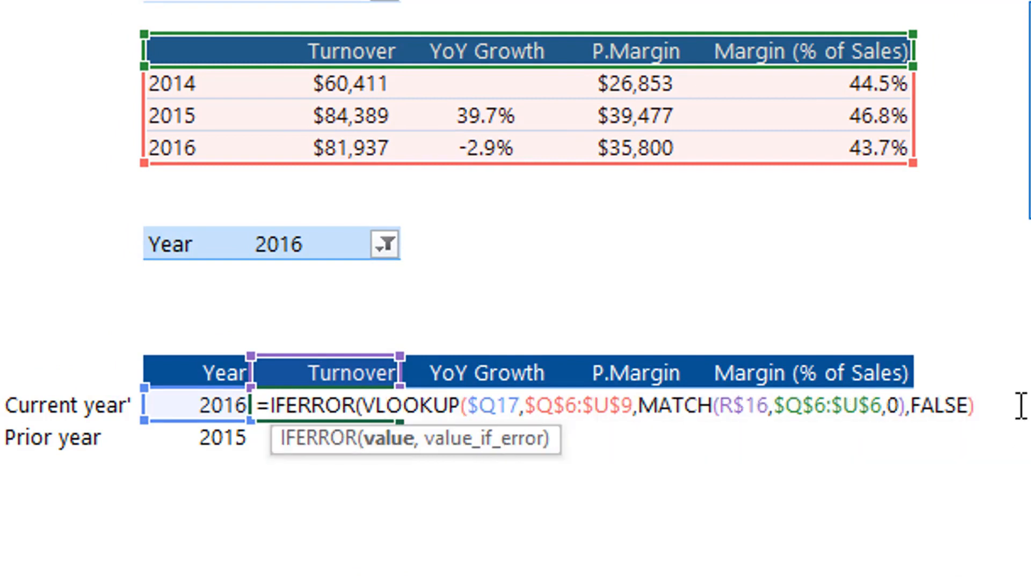
left_click(997, 409)
type(",")
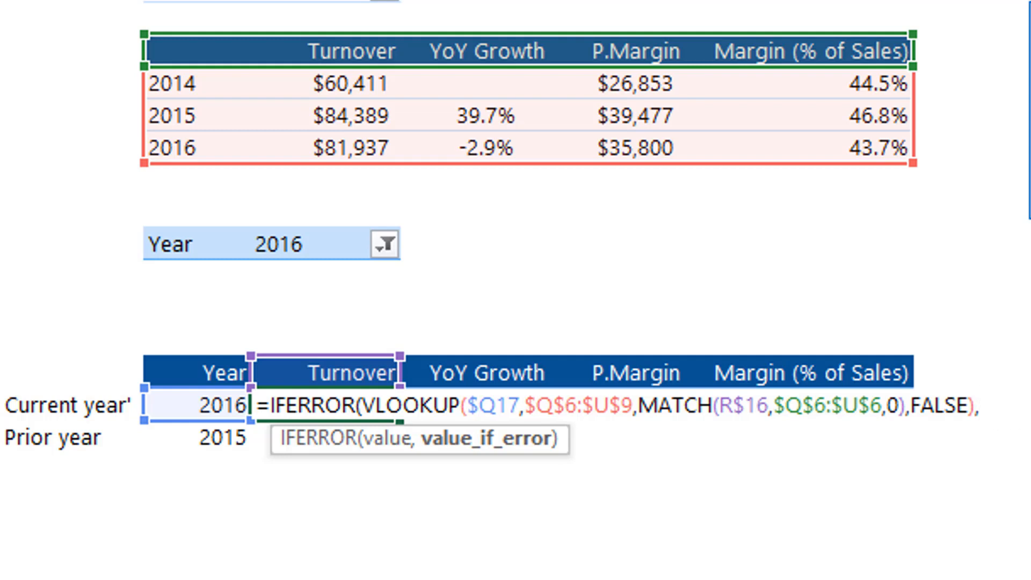
type("\"\"")
type(")")
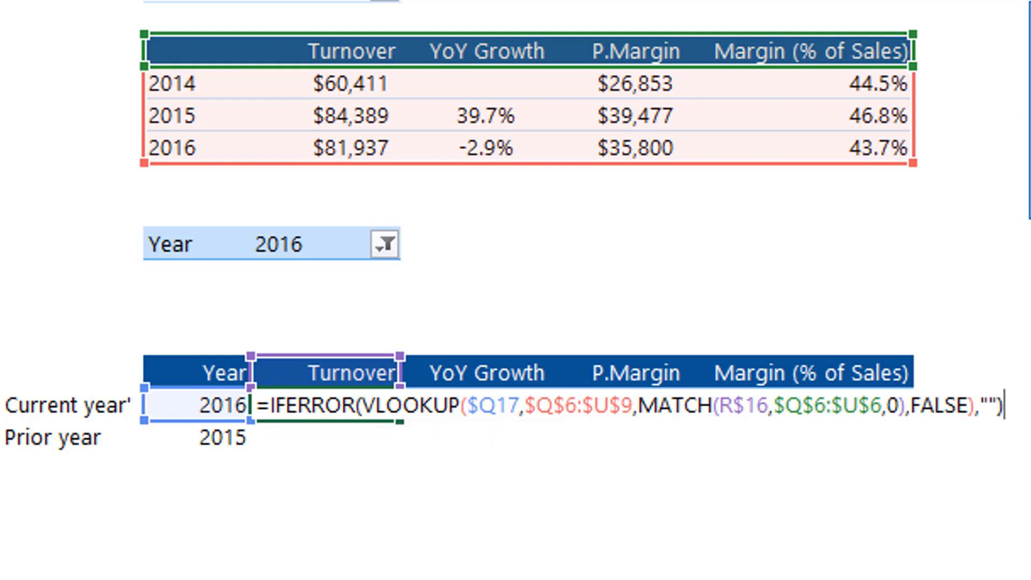
key("Return")
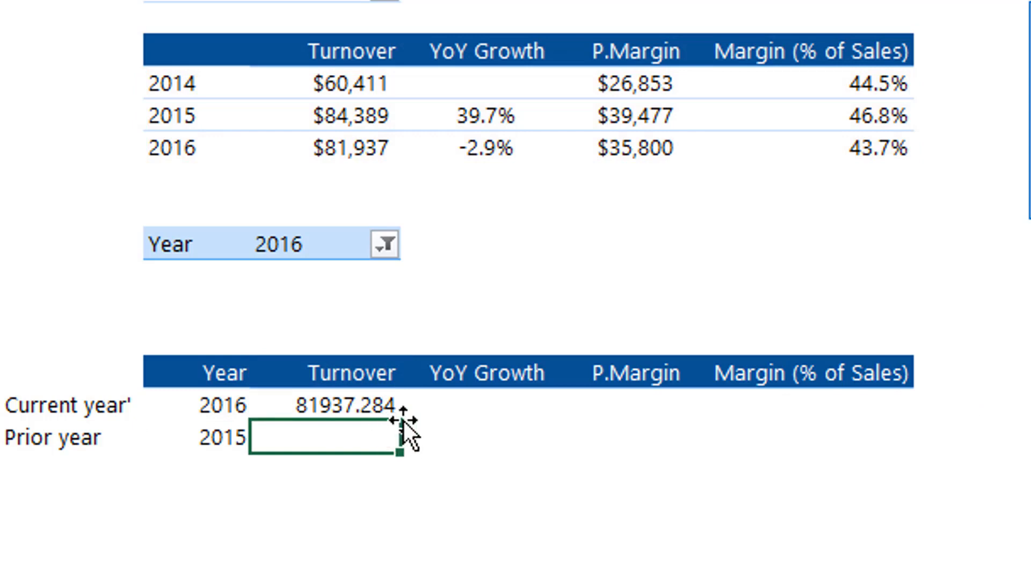
Step: Fill the R17 lookup formula across the current and prior year rows, range R17:U18
left_click(330, 409)
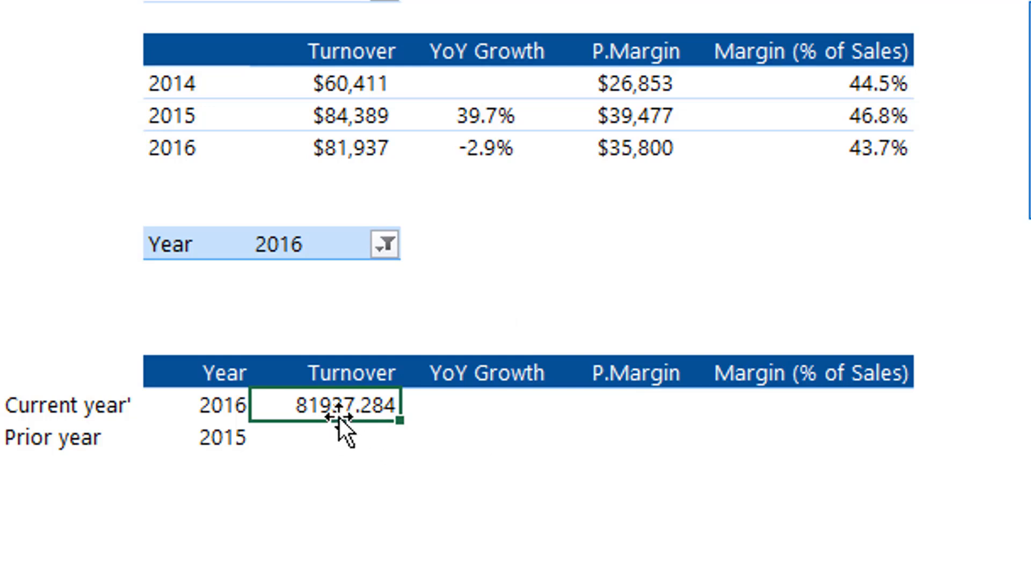
left_click_drag(339, 406, 720, 440)
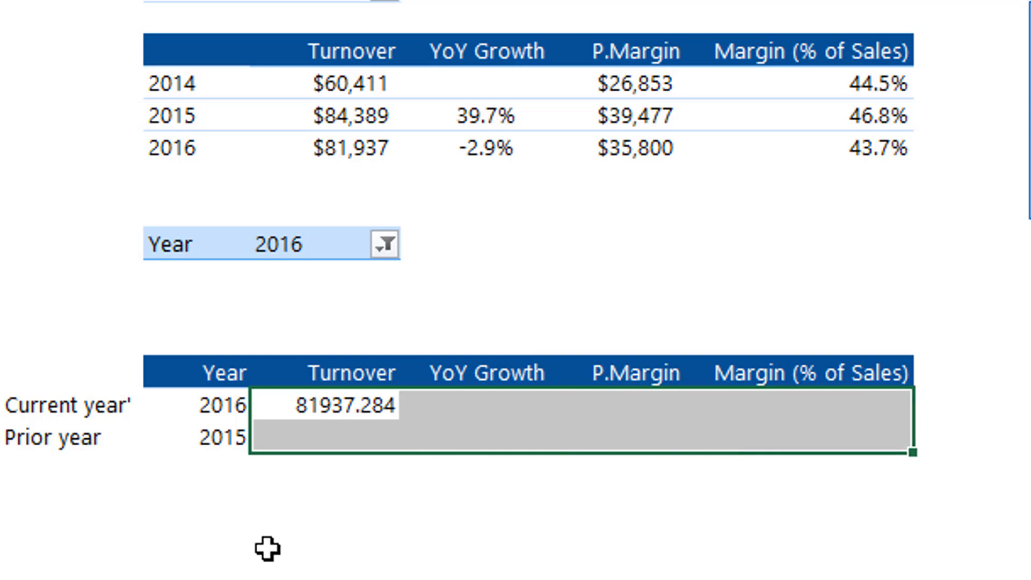
key("F2")
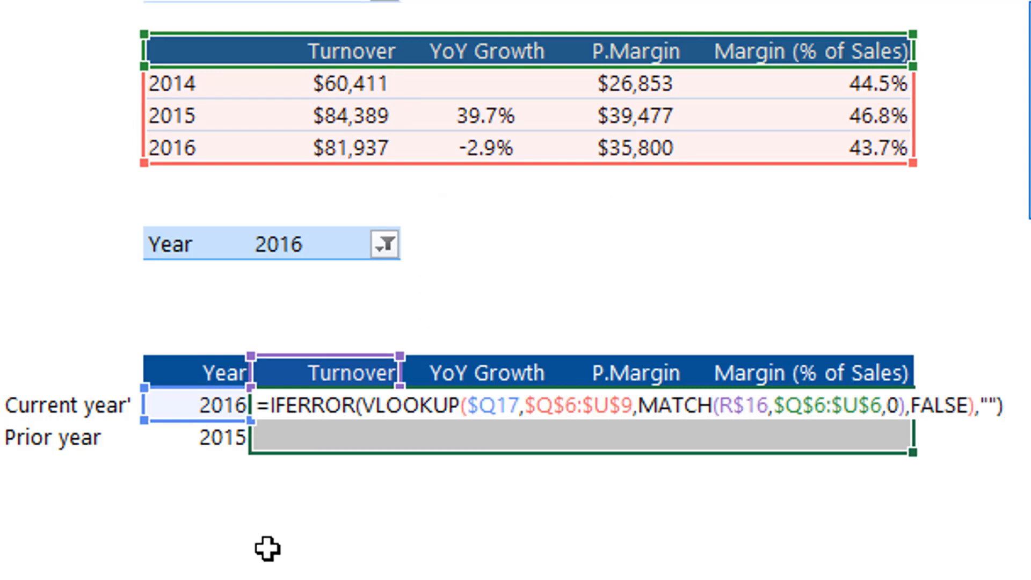
key("ctrl+Return")
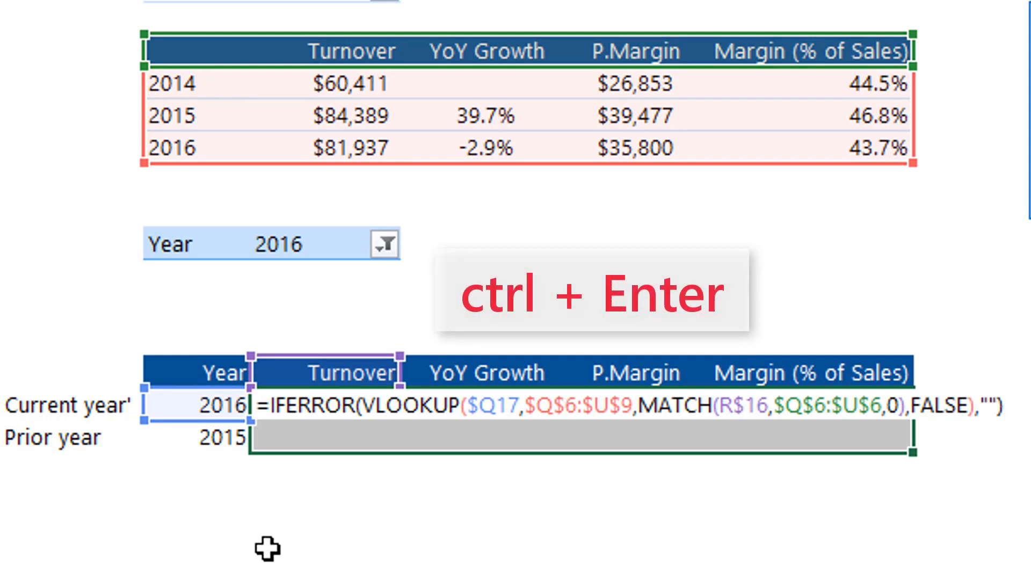
key("ctrl+Return")
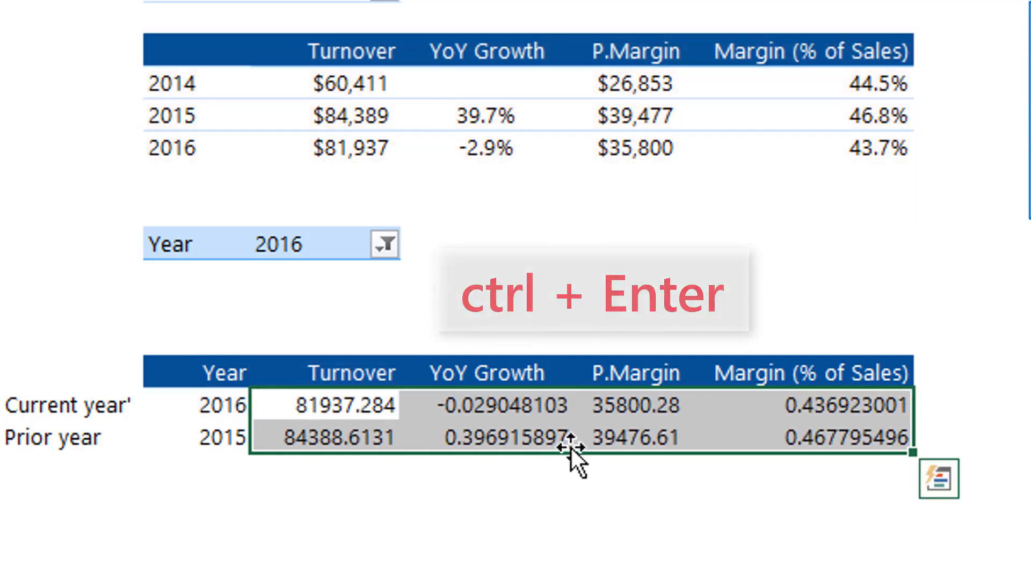
Step: Copy the formatting of the 2016 row in YTD Performance, R9:U9, onto the current and prior year values in R17:U18 with Format Painter
left_click(617, 416)
left_click(880, 436)
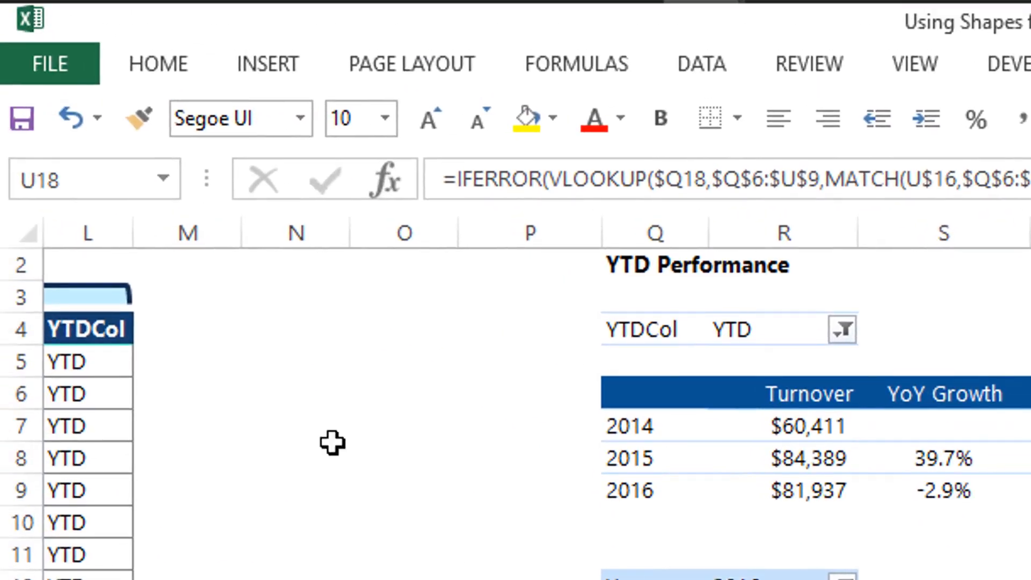
left_click(157, 65)
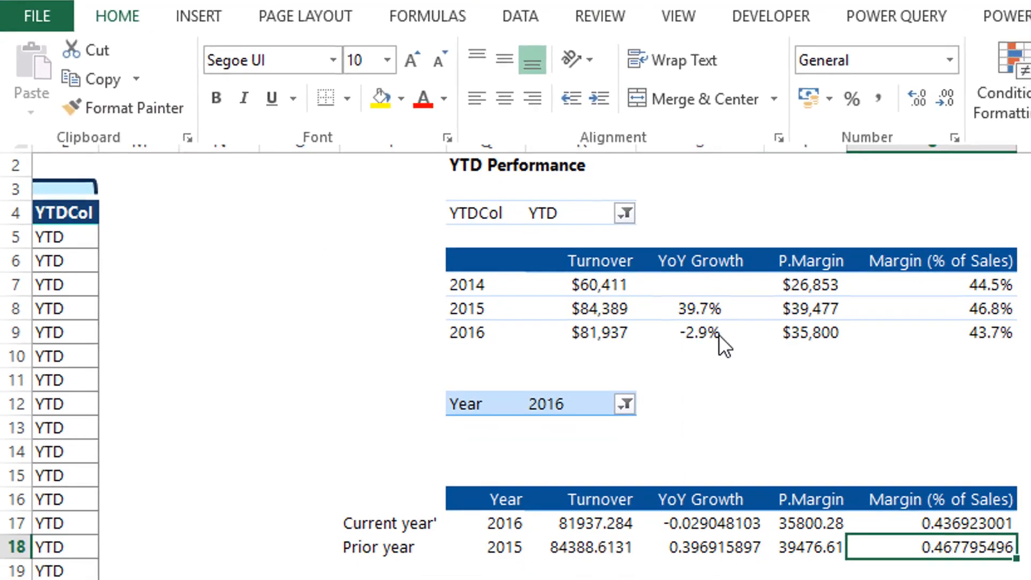
left_click(876, 502)
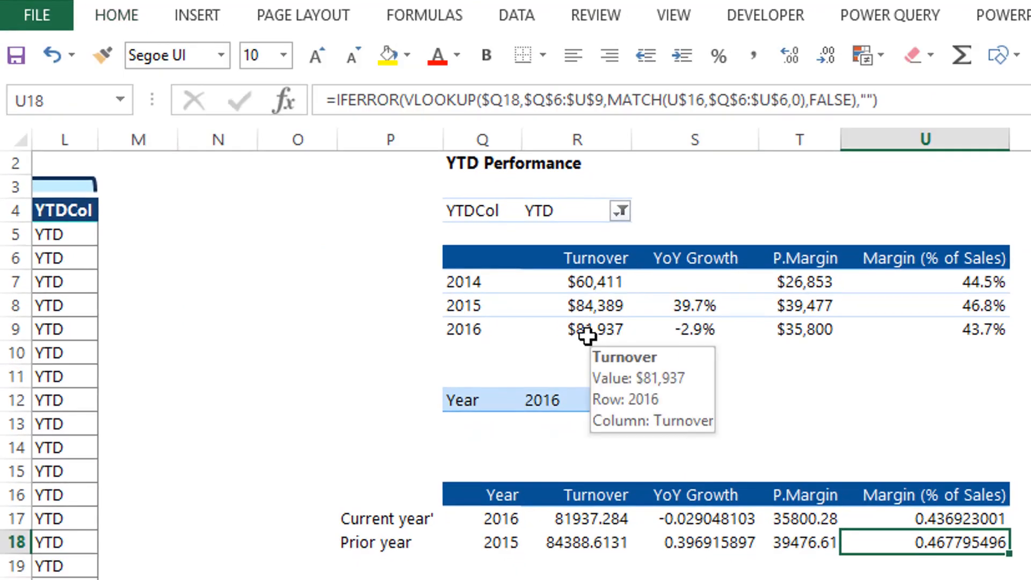
left_click_drag(585, 329, 904, 337)
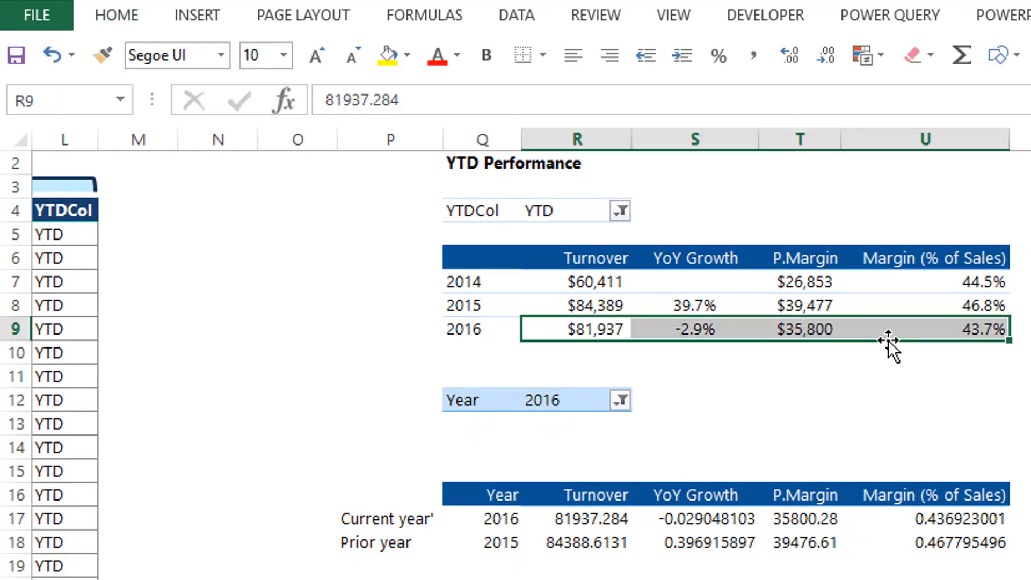
left_click(117, 14)
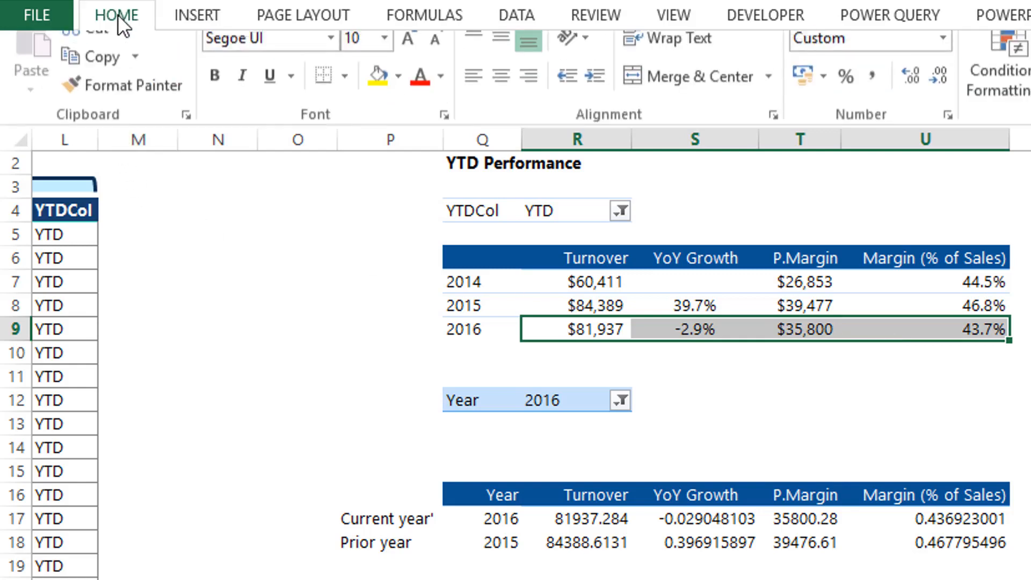
left_click(100, 111)
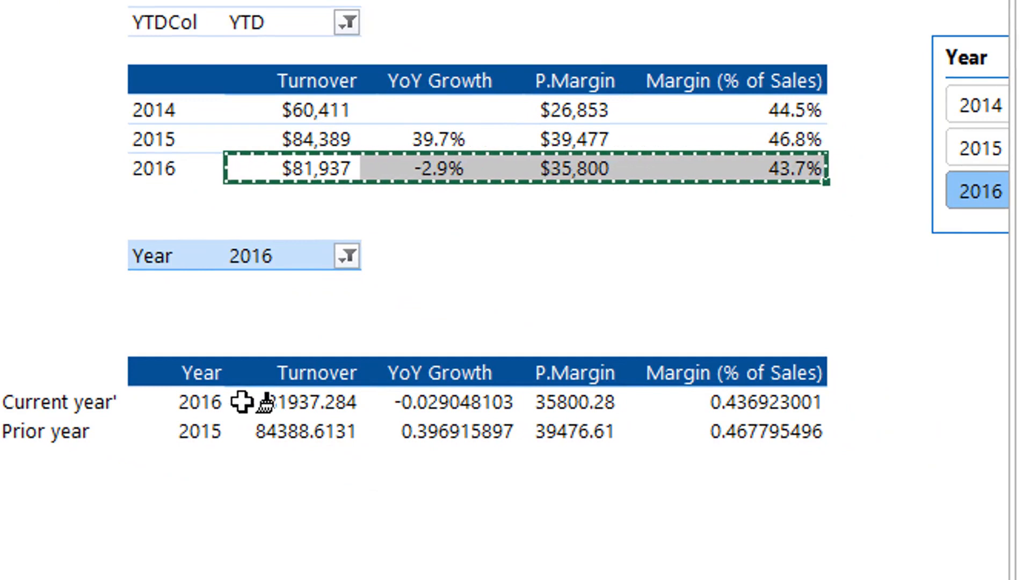
left_click_drag(329, 401, 715, 430)
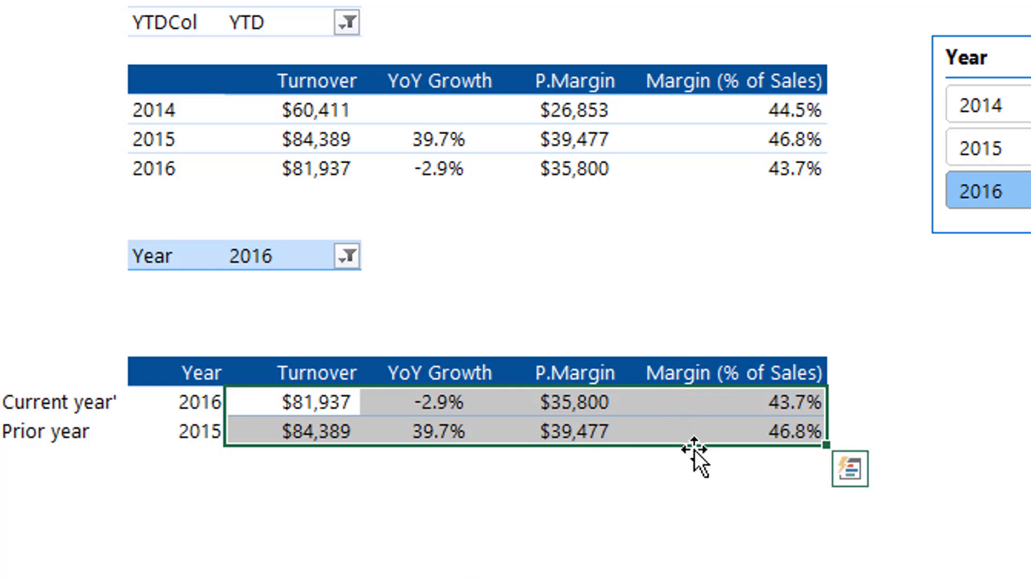
left_click(367, 430)
left_click(591, 432)
left_click(763, 423)
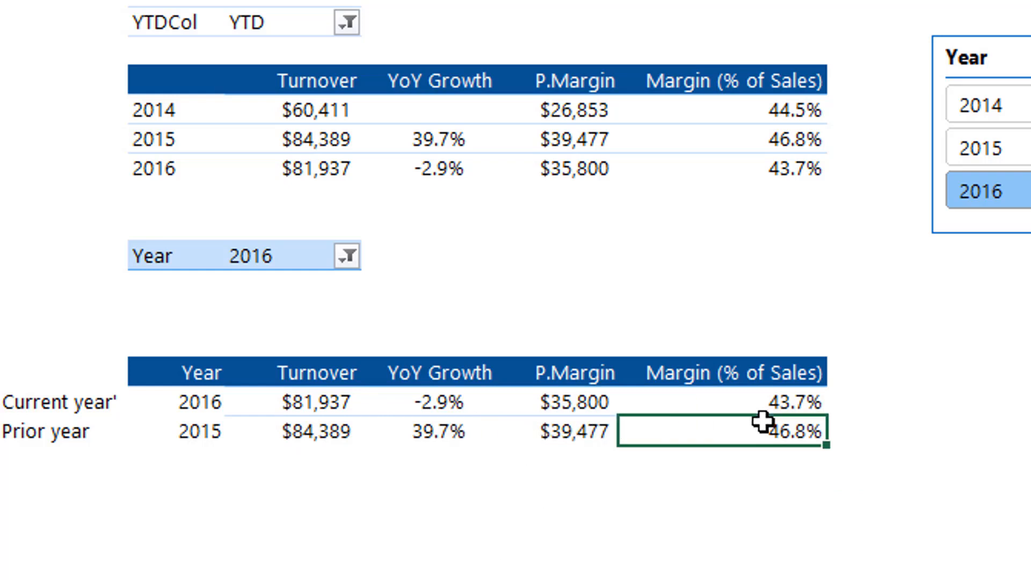
left_click(764, 400)
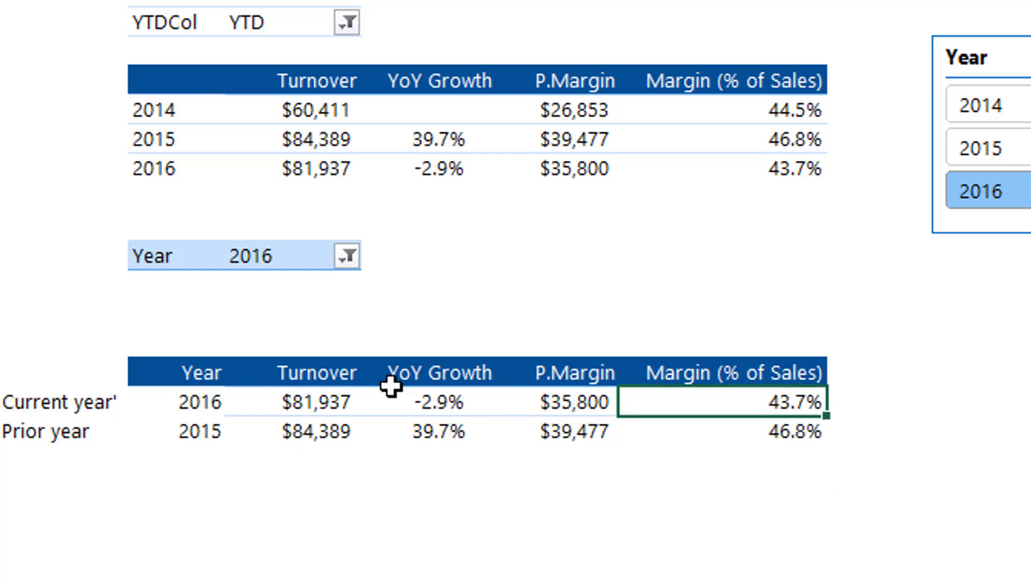
left_click(427, 414)
left_click(416, 428)
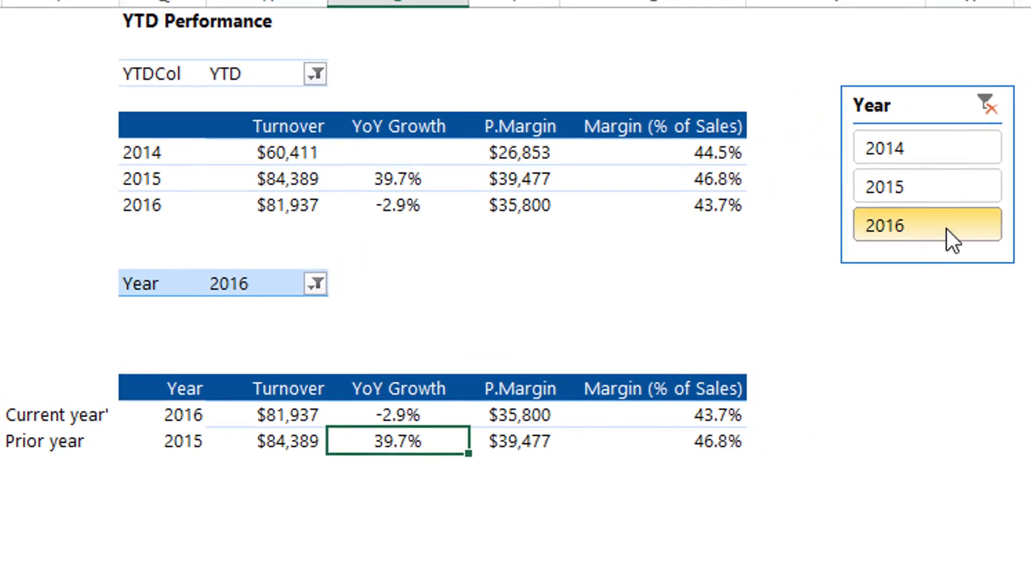
Step: Test the current and prior year table by switching the Year slicer to 2015, 2014, 2015 and back to 2016
left_click(900, 188)
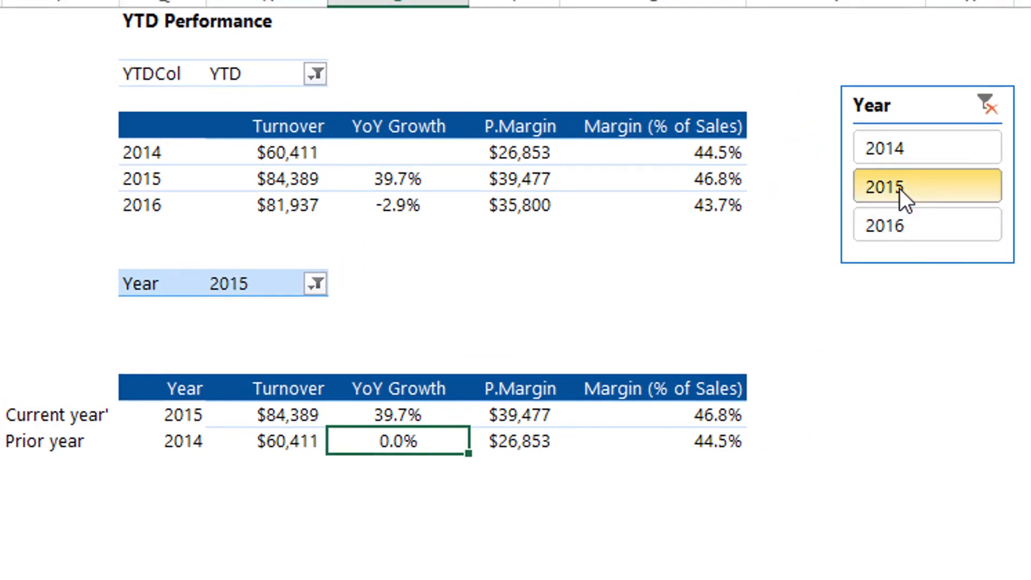
left_click(920, 154)
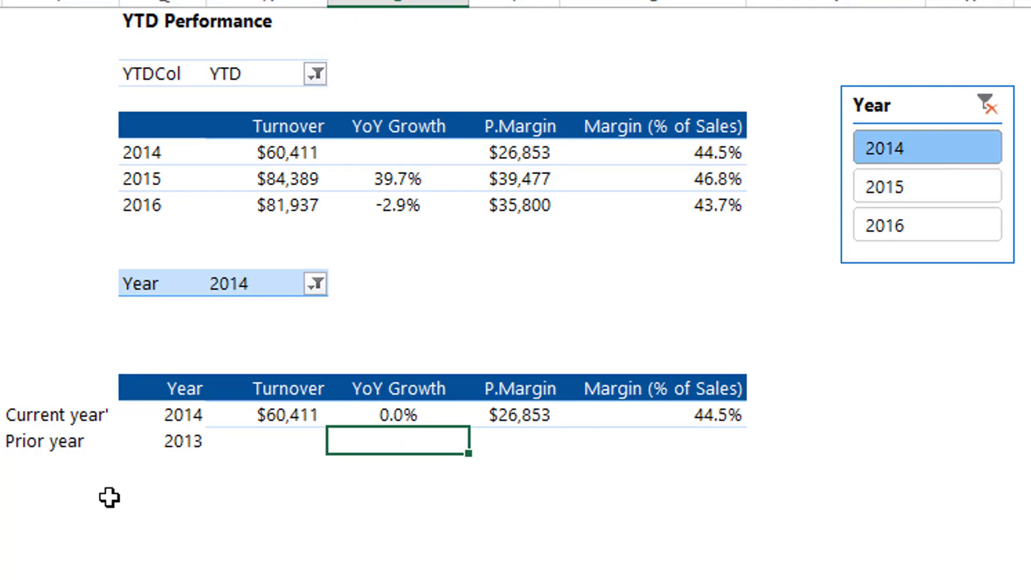
left_click_drag(195, 448, 697, 436)
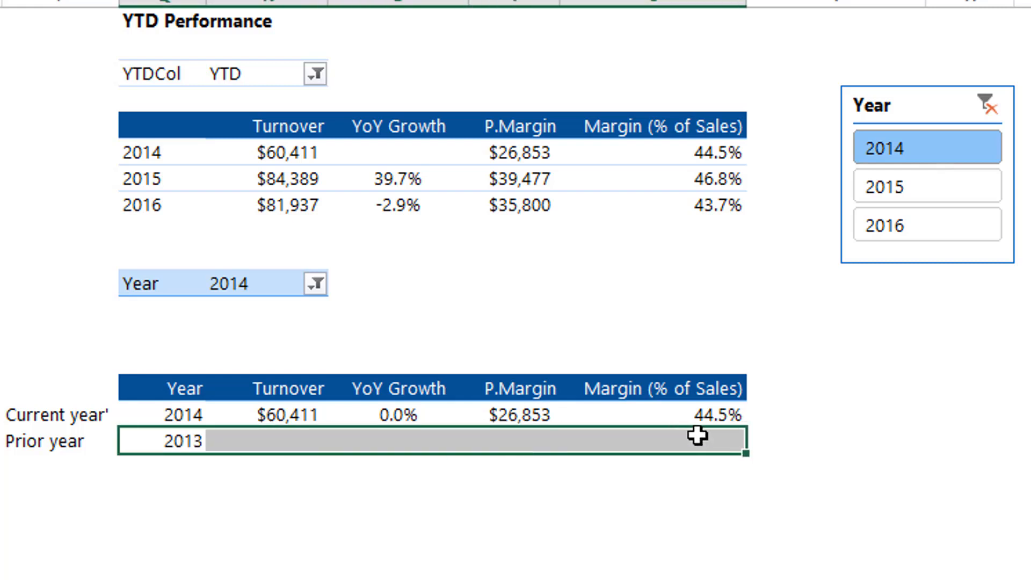
left_click(538, 441)
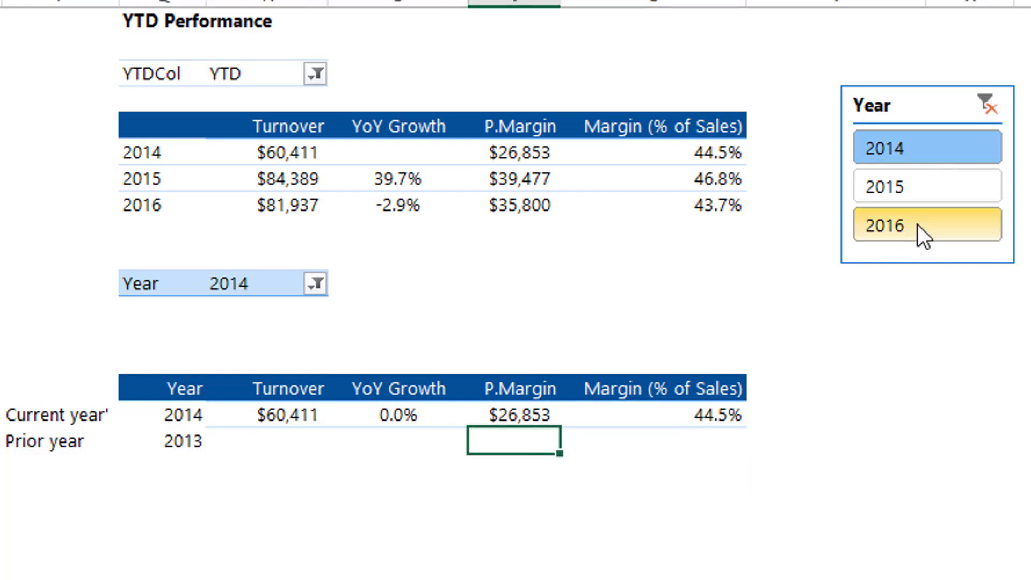
left_click(929, 194)
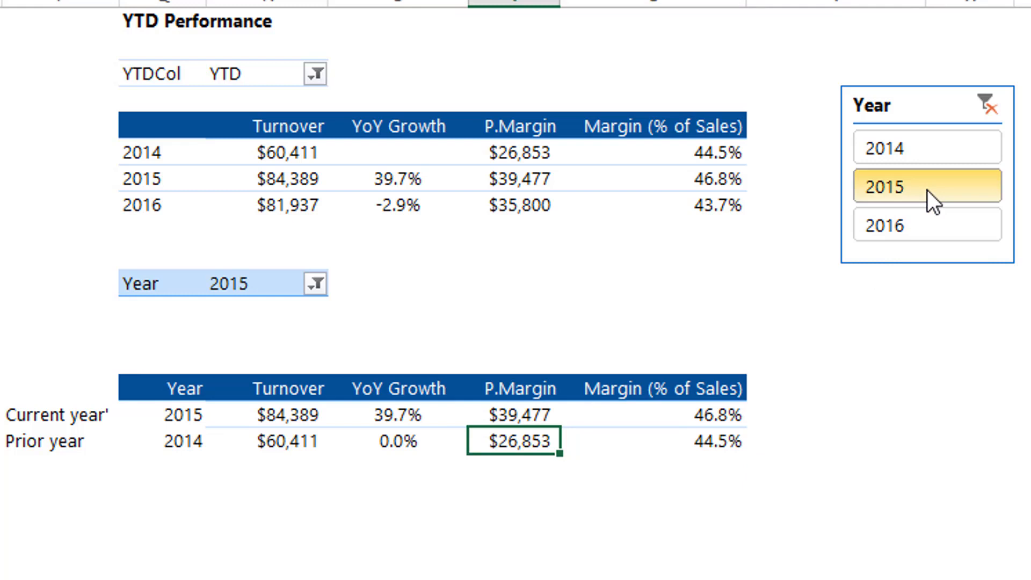
left_click(916, 220)
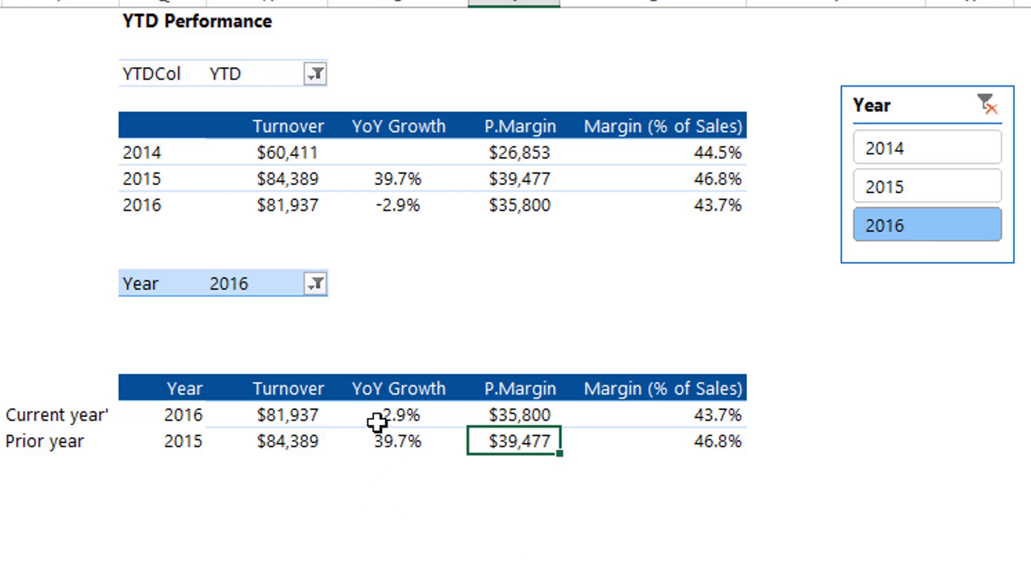
Step: Start a Greater Than conditional formatting rule on the current and prior YoY Growth cells, S17:S18, with the threshold 0
left_click_drag(398, 417, 396, 435)
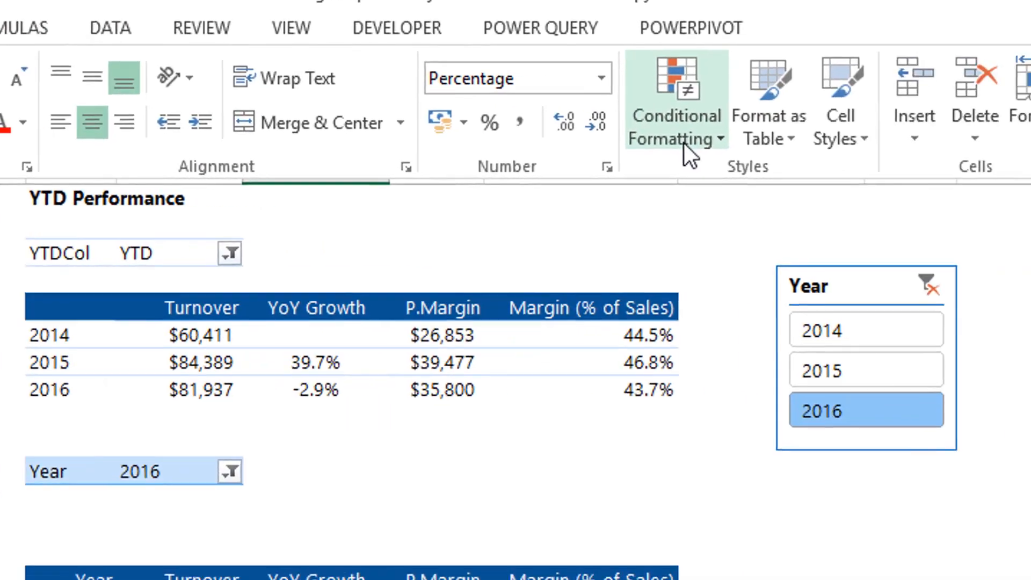
left_click(520, 140)
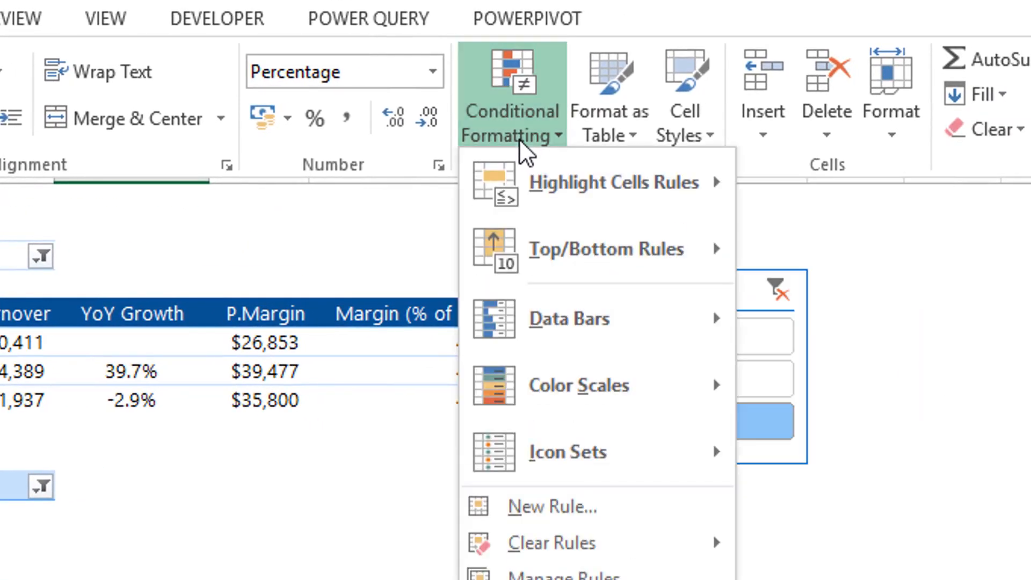
mouse_move(597, 195)
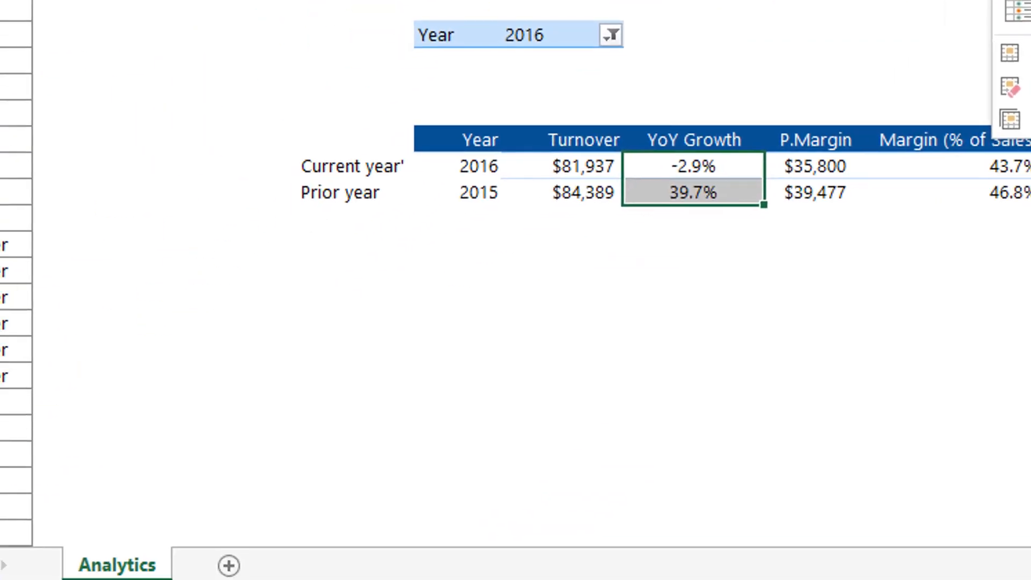
left_click(843, 188)
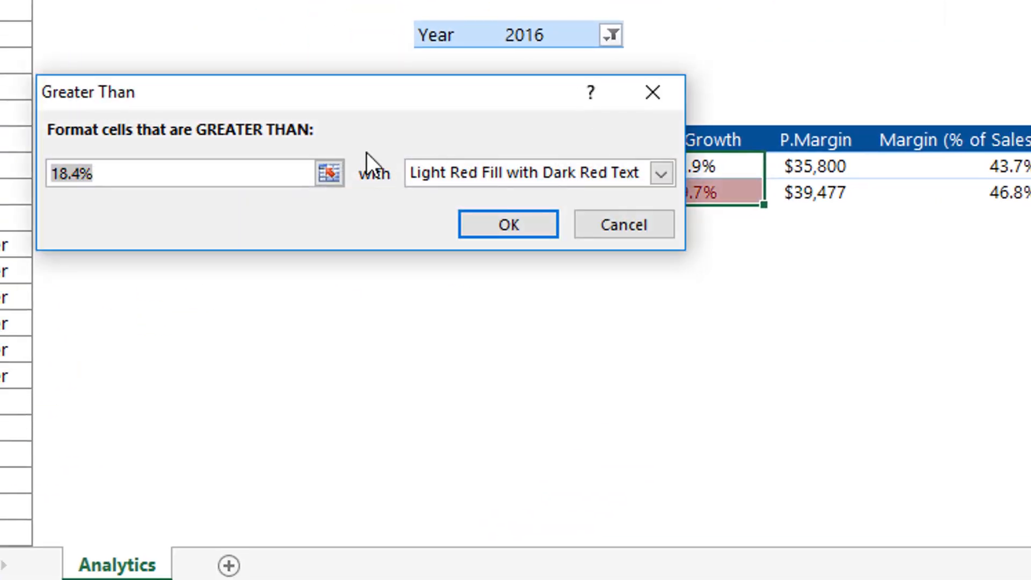
left_click_drag(353, 112, 556, 278)
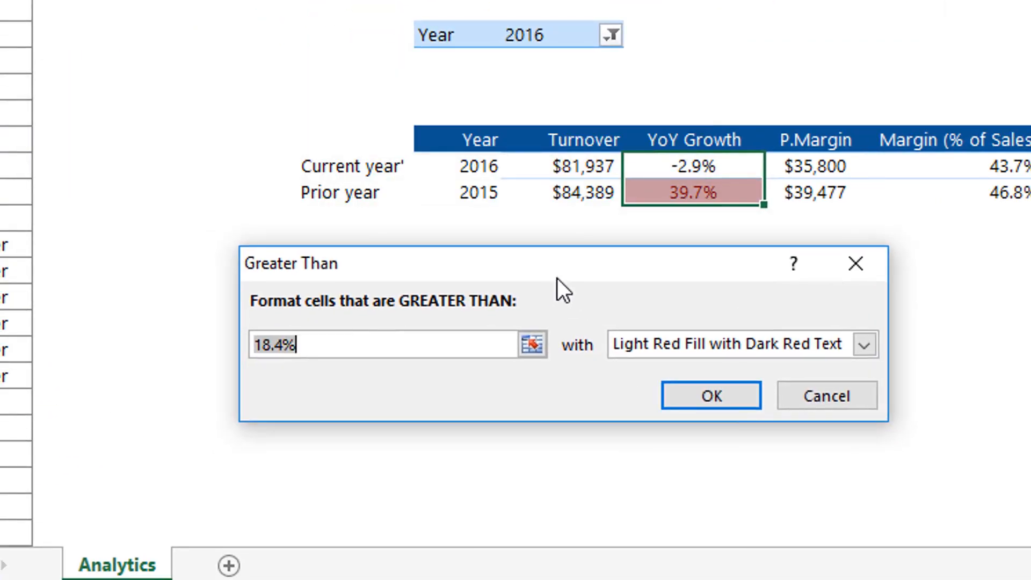
type("0")
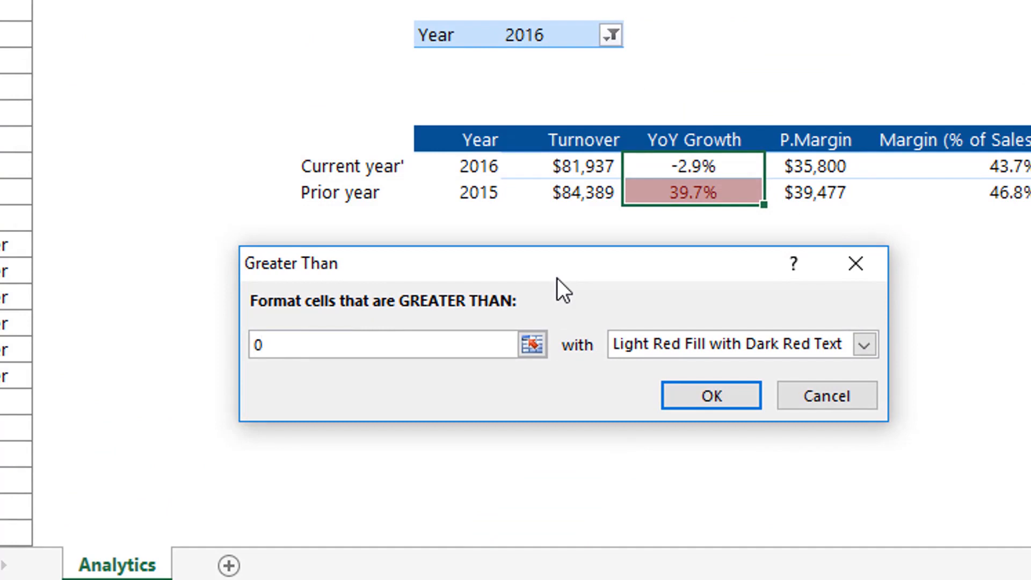
Step: Give the Greater Than rule a custom format with a bold, standard green font and apply the rule
left_click(861, 343)
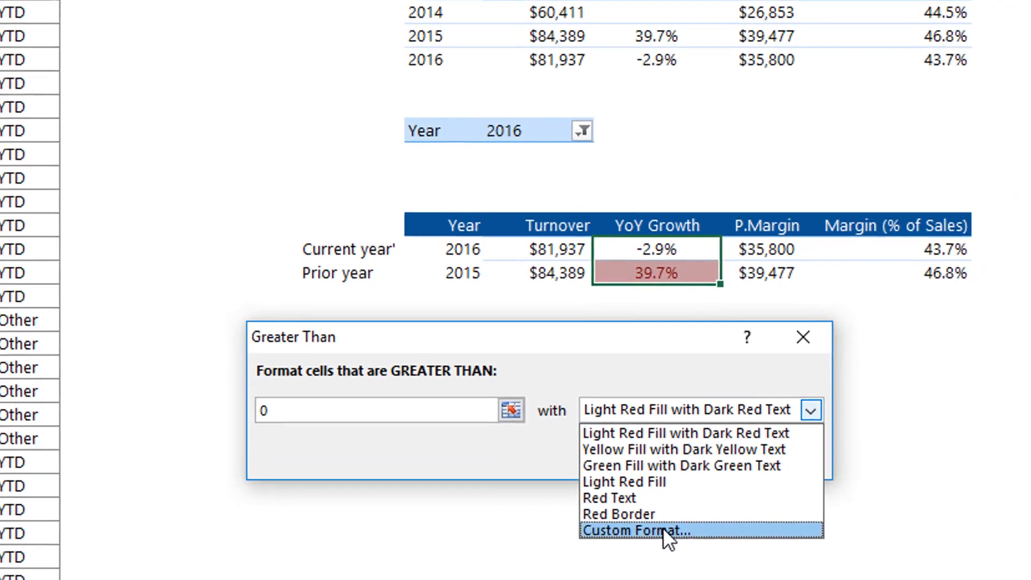
left_click(697, 475)
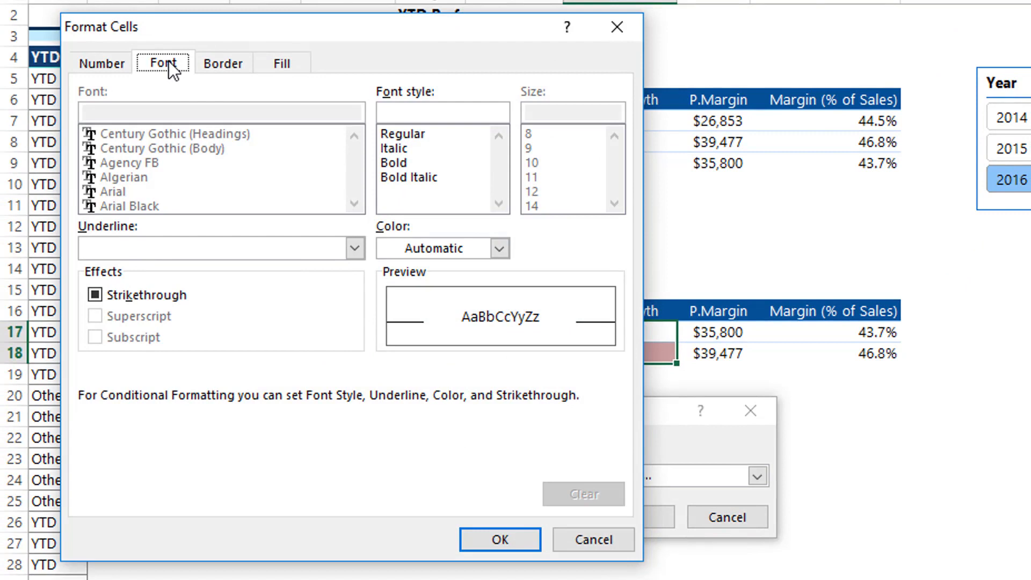
left_click(396, 163)
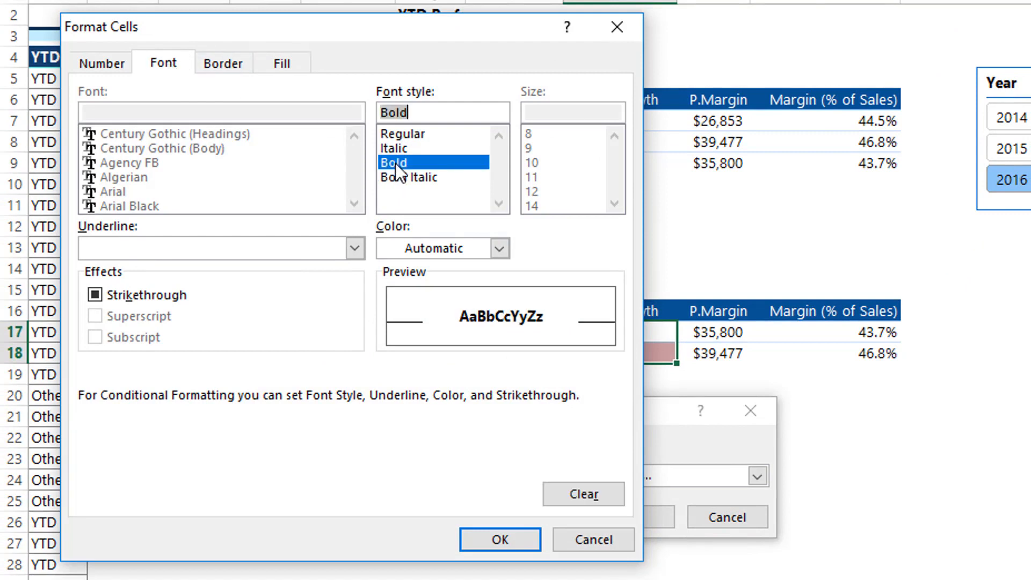
left_click(437, 248)
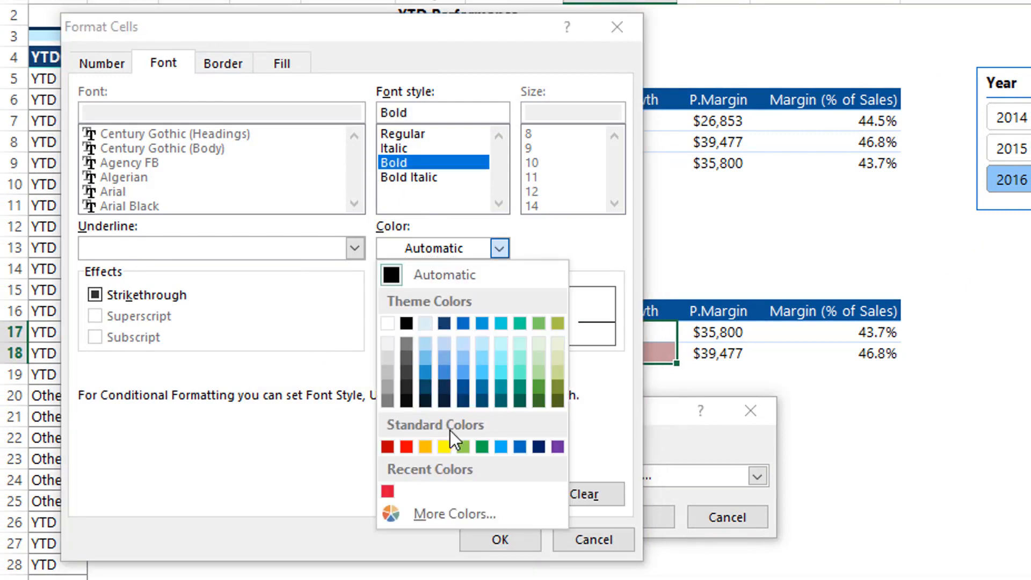
left_click(482, 446)
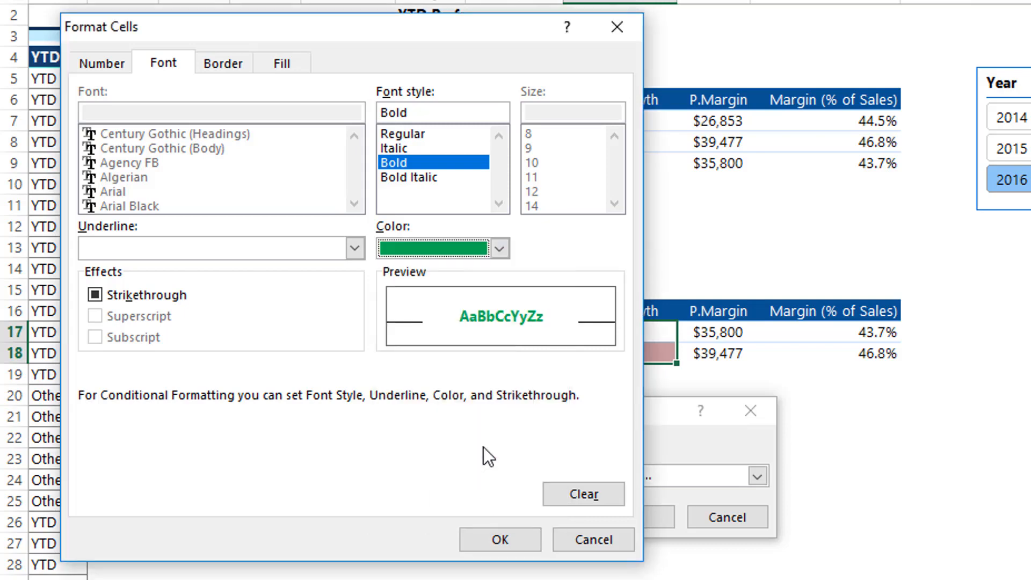
left_click(501, 539)
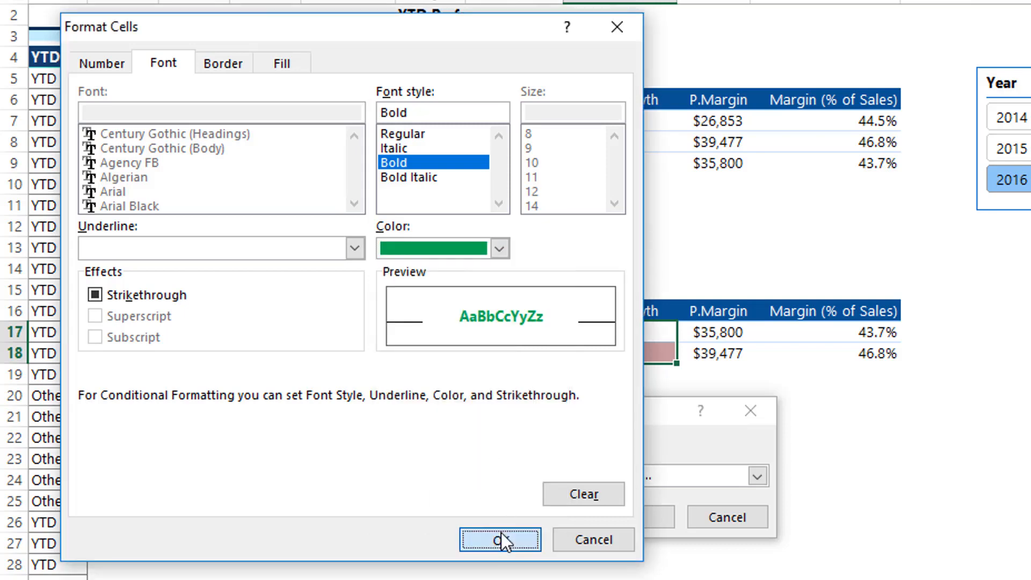
left_click(627, 517)
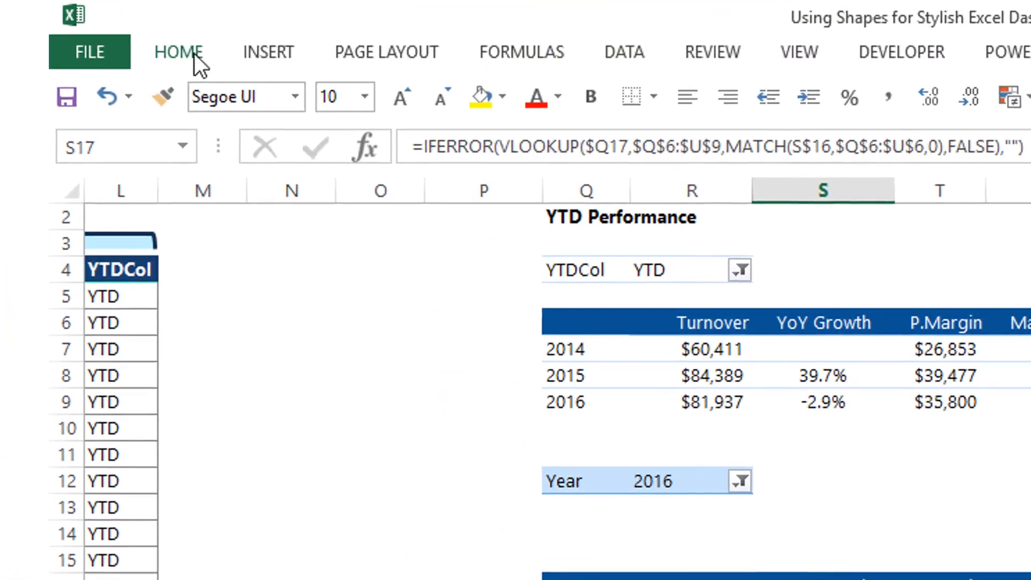
Step: Start a Less Than conditional formatting rule on the current and prior YoY Growth cells, S17:S18, with the threshold 0%
left_click(561, 132)
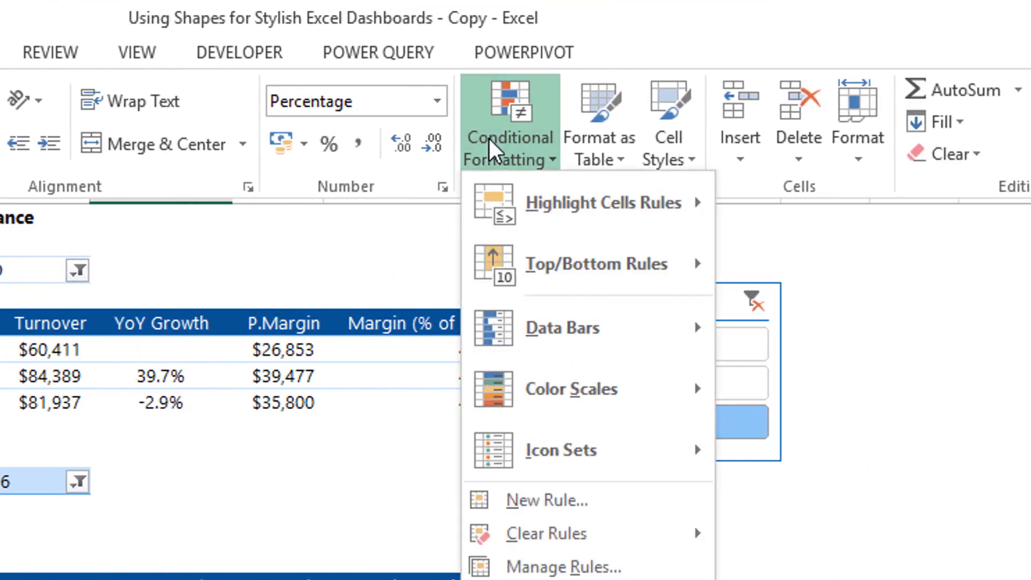
mouse_move(596, 214)
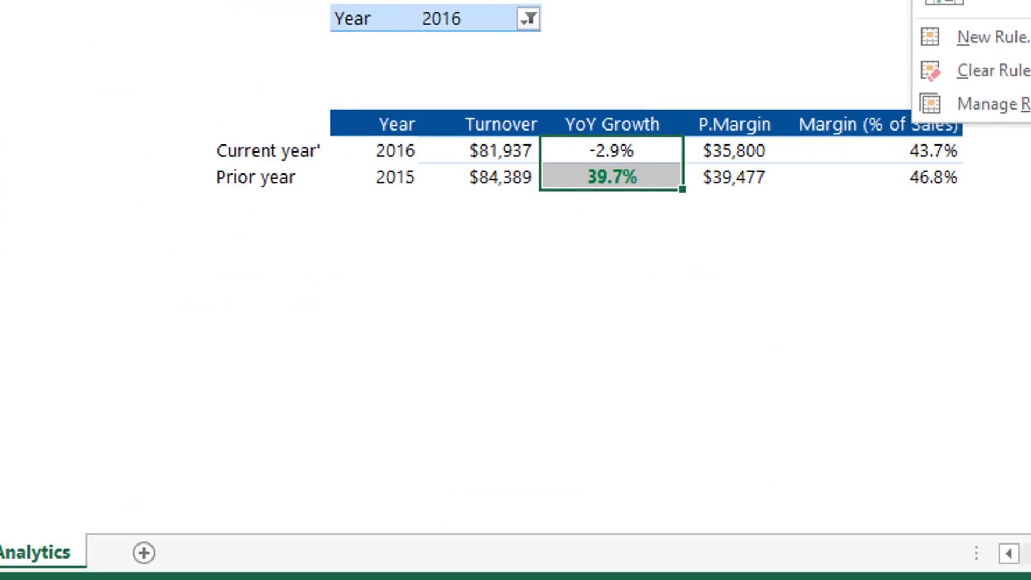
left_click(617, 1)
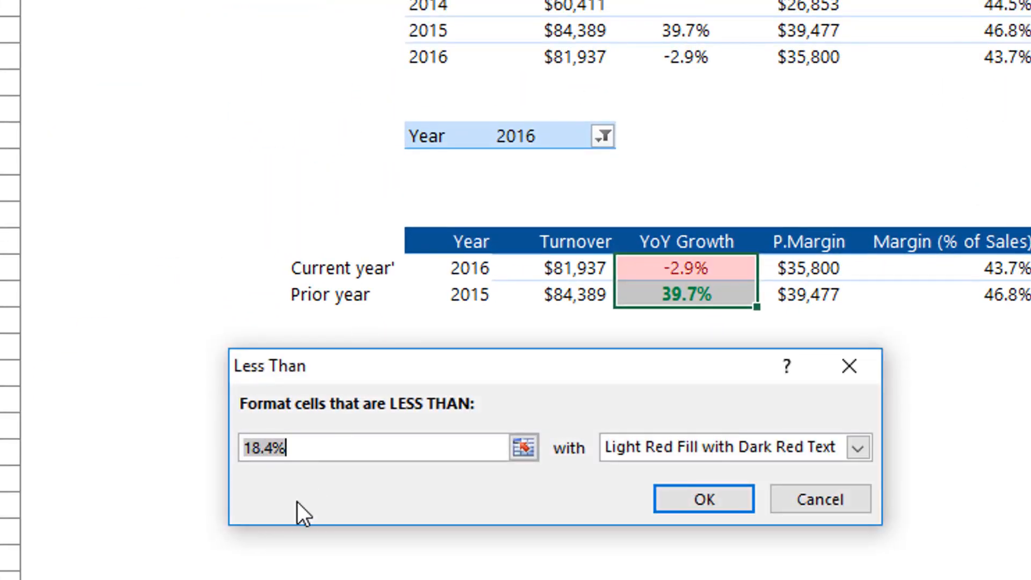
type("0")
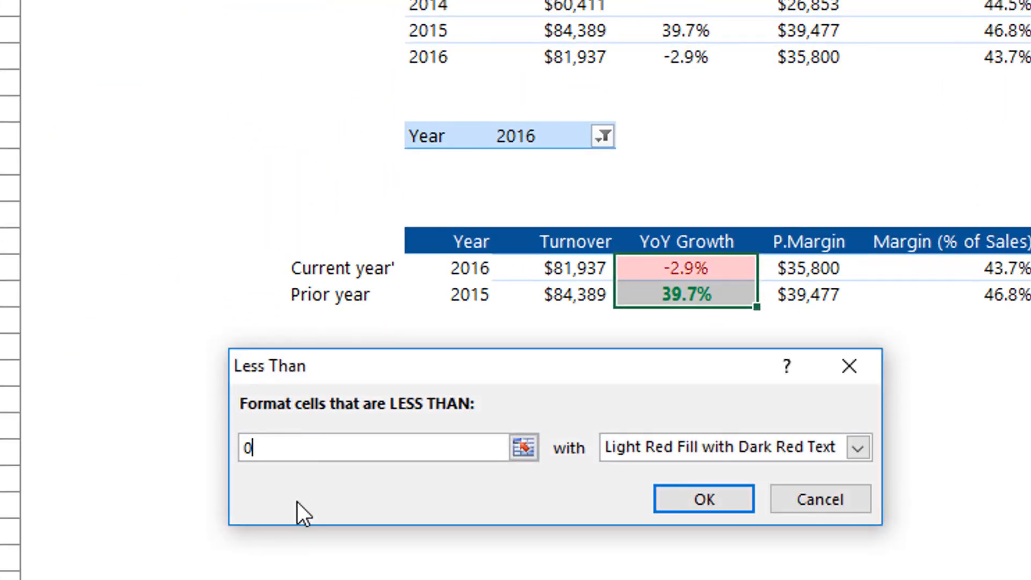
type("%")
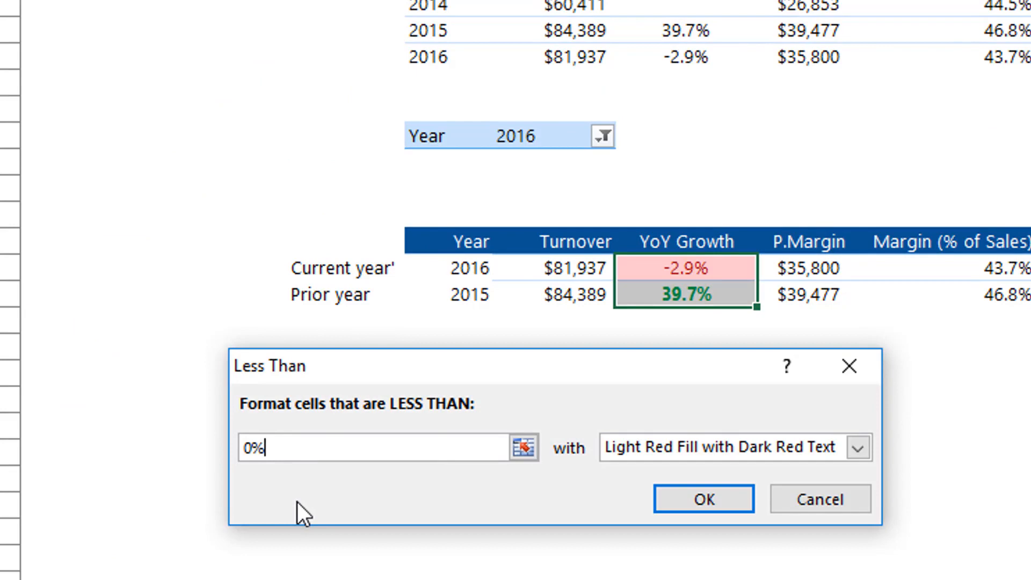
Step: Give the Less Than rule a custom format with a bold italic, standard dark red font and apply the rule
left_click(666, 453)
left_click(636, 577)
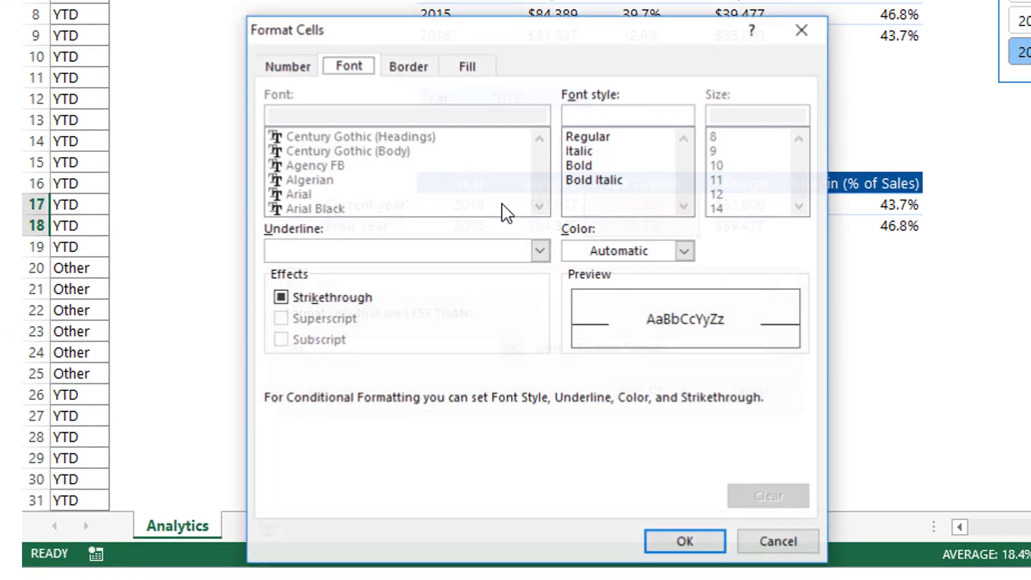
left_click(596, 181)
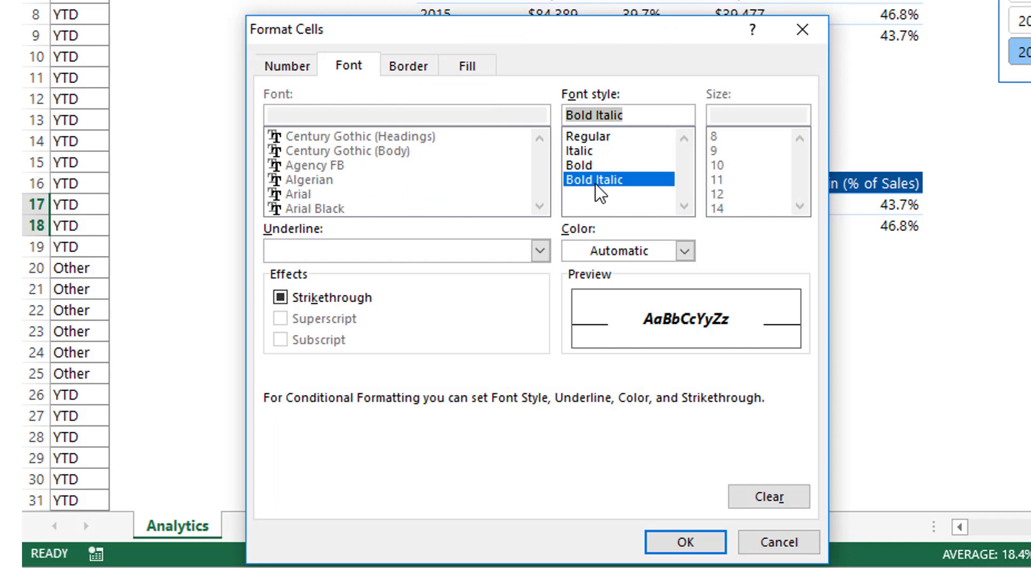
left_click(618, 261)
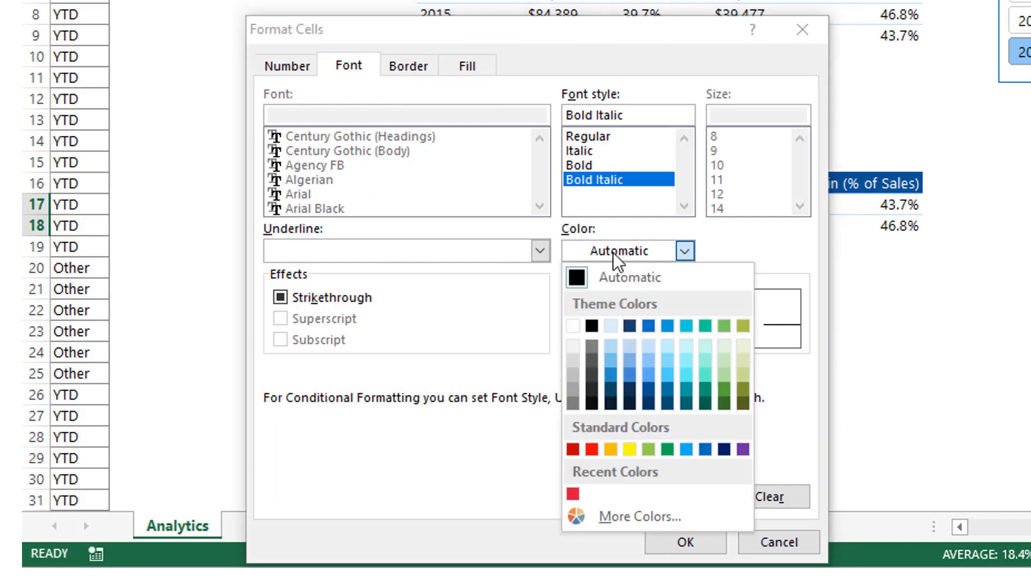
left_click(573, 449)
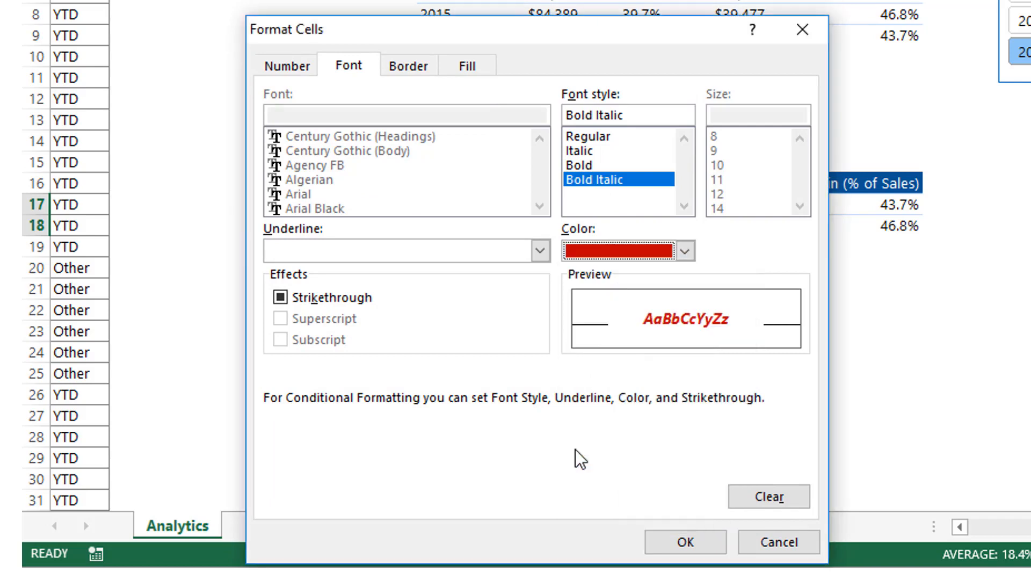
left_click(692, 542)
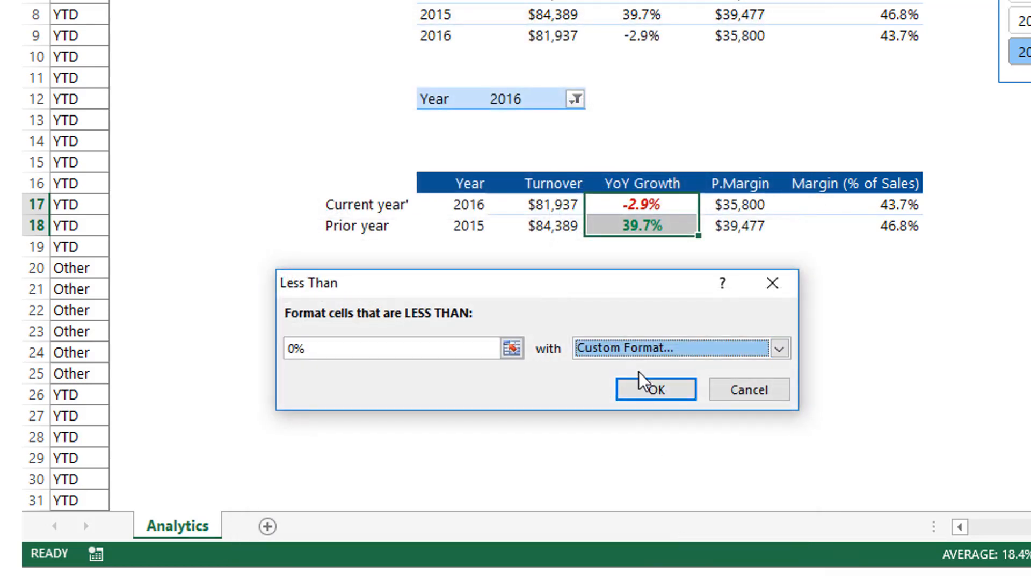
left_click(623, 388)
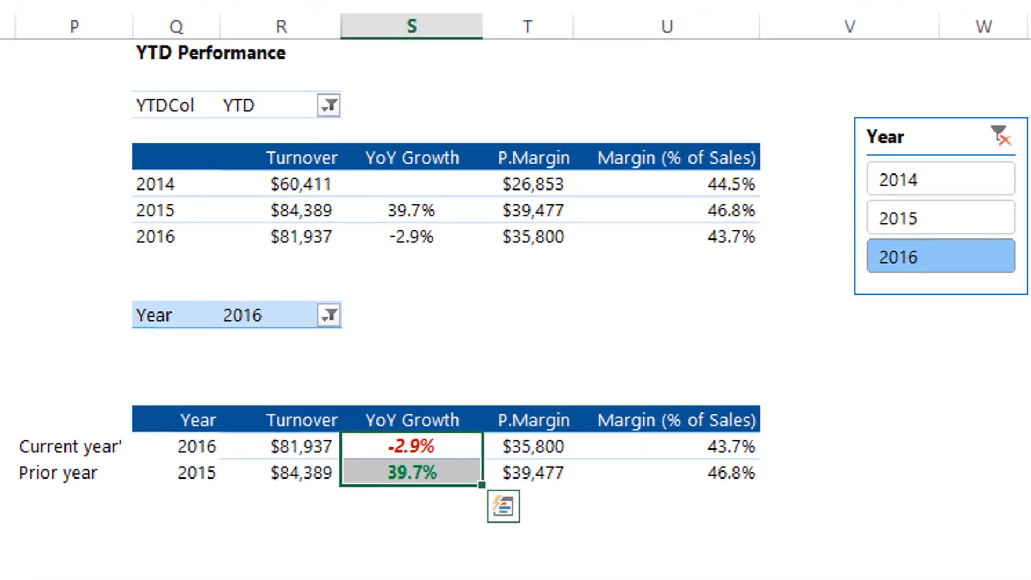
Step: Check the conditional formatting on the current and prior YoY Growth cells, S17 and S18
left_click(430, 471)
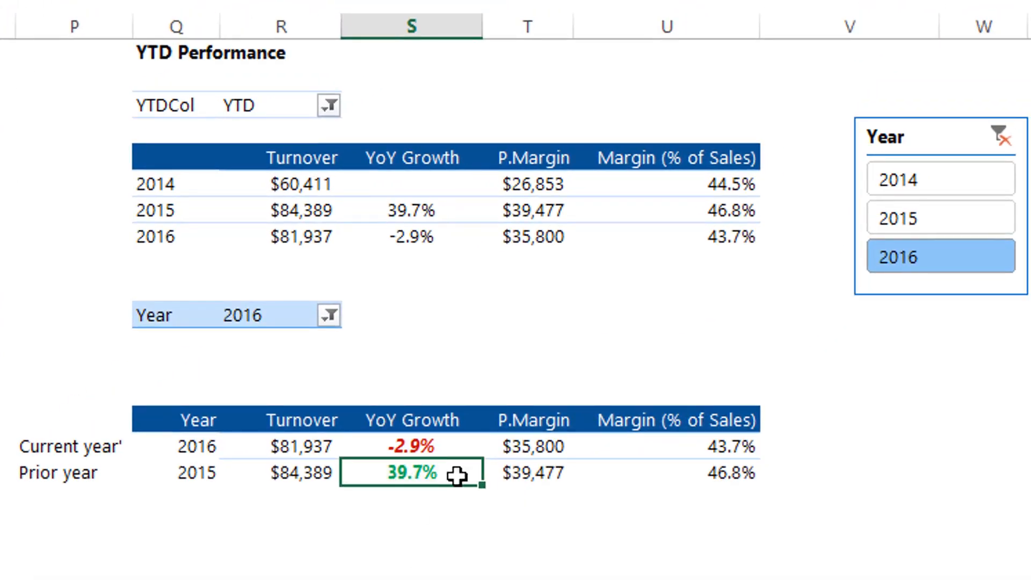
left_click(464, 446)
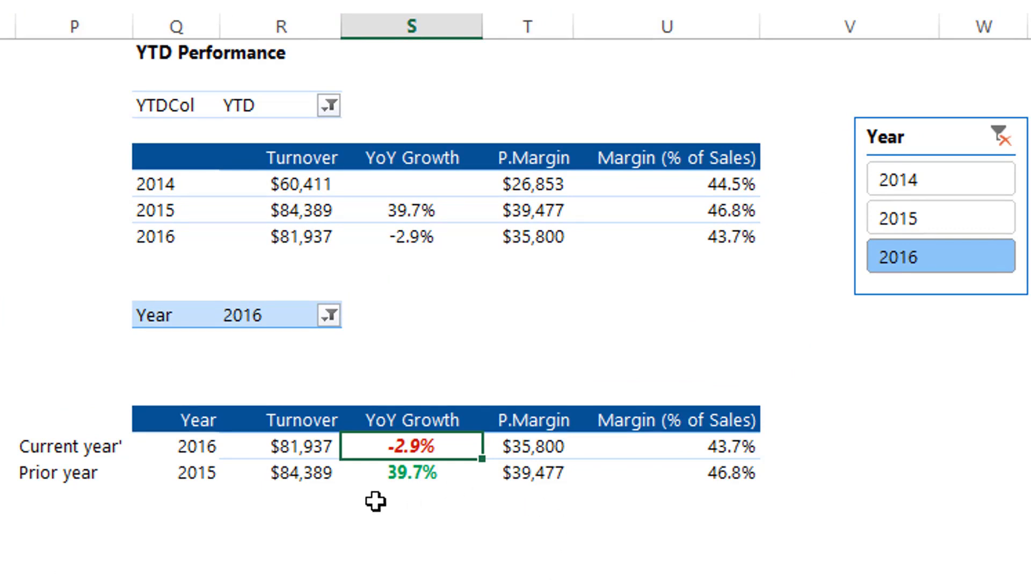
left_click(430, 470)
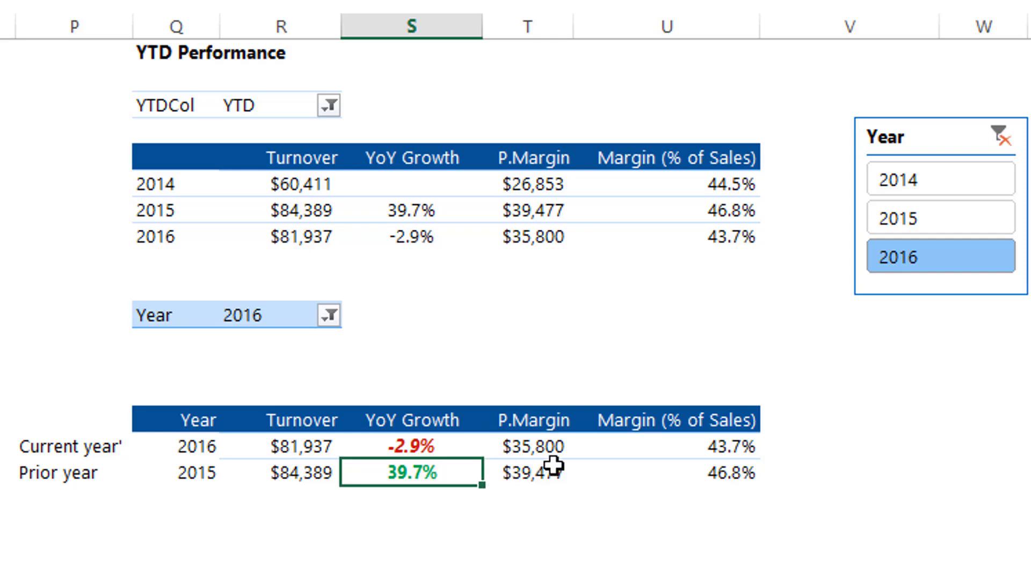
left_click(414, 445)
left_click(409, 472)
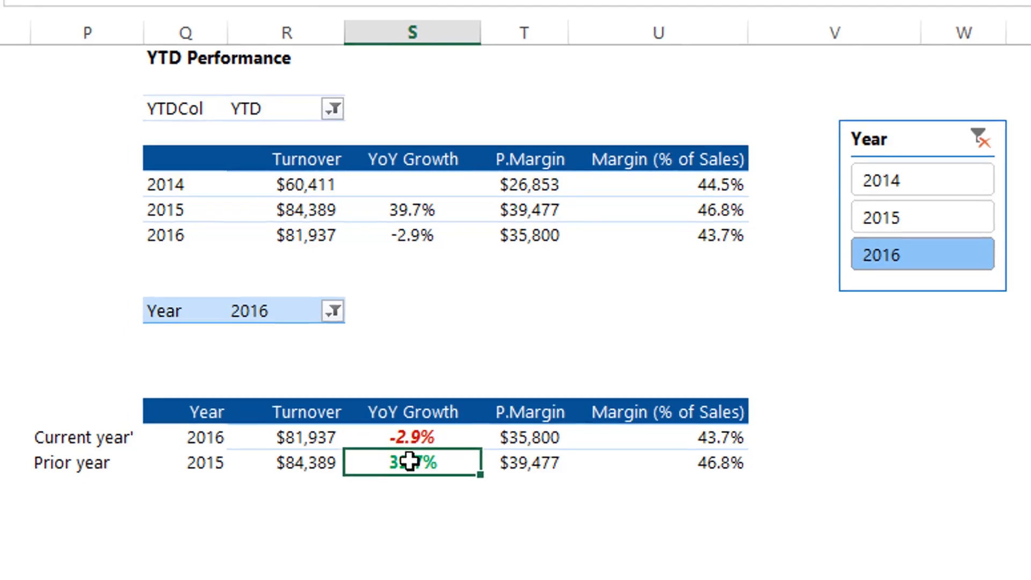
Step: Add a new worksheet after Analytics and rename it DASHBOARD
left_click(167, 552)
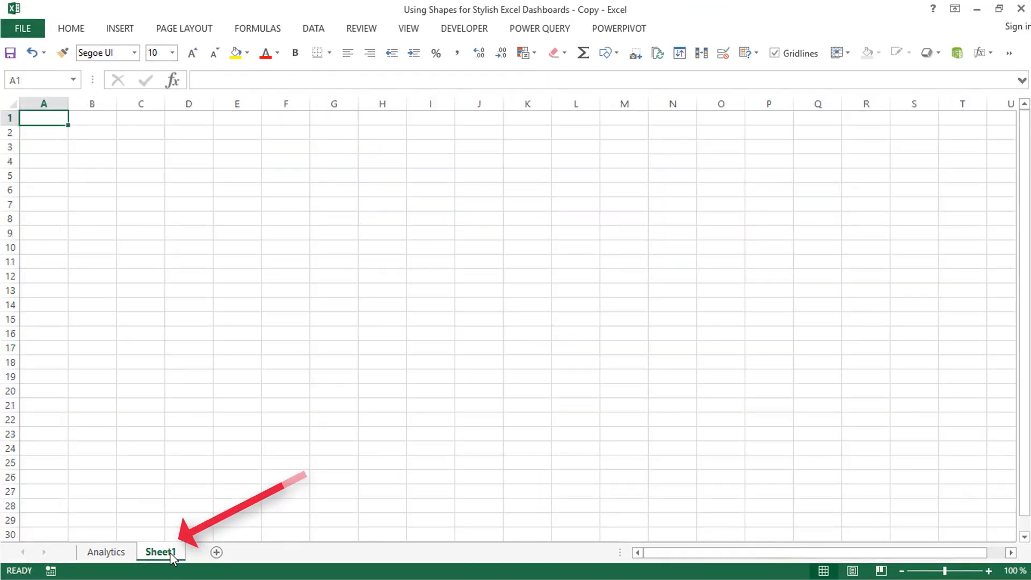
left_click(196, 241)
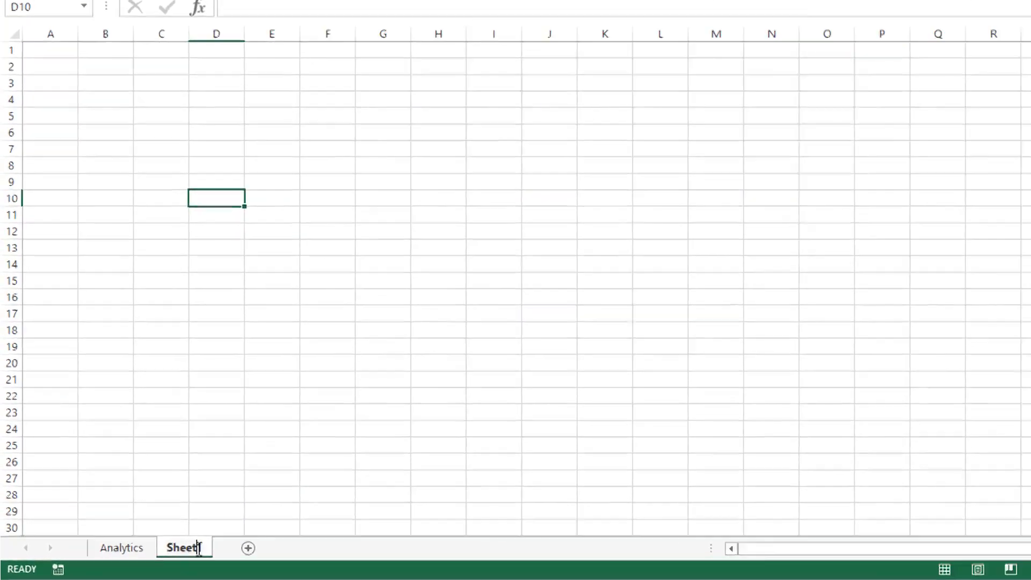
type("DASHBOA")
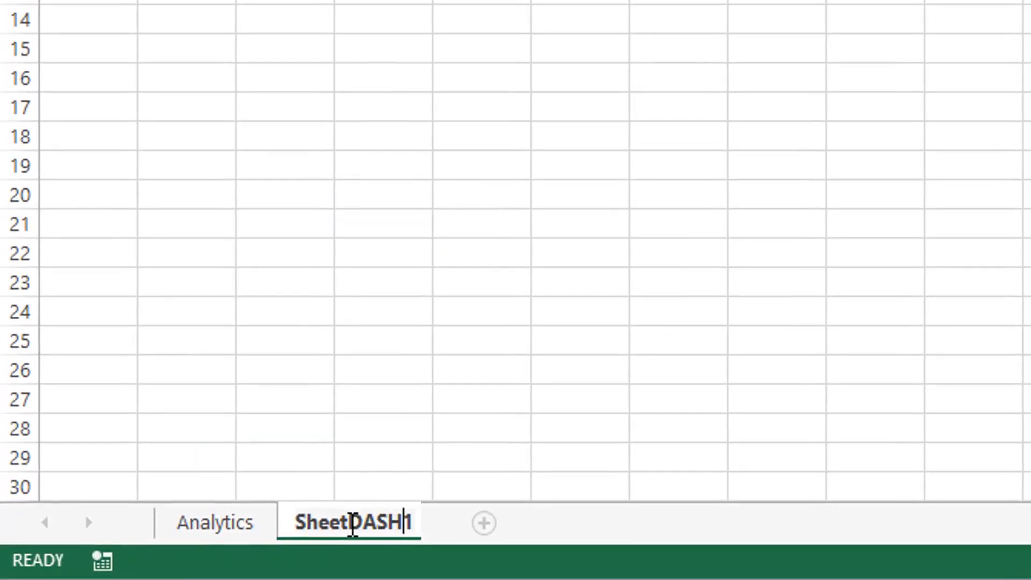
type("RD")
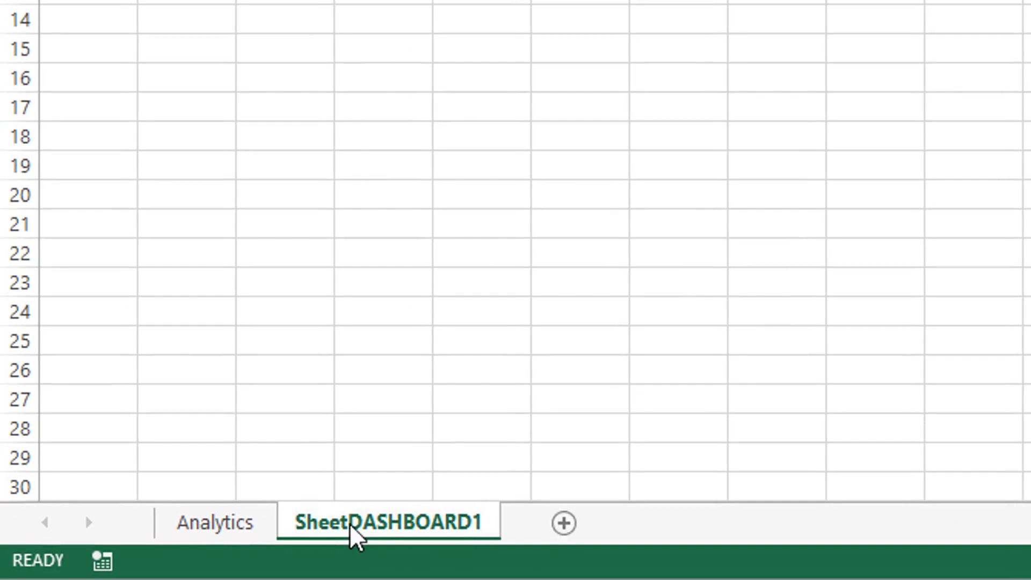
double_click(352, 523)
type("DASH")
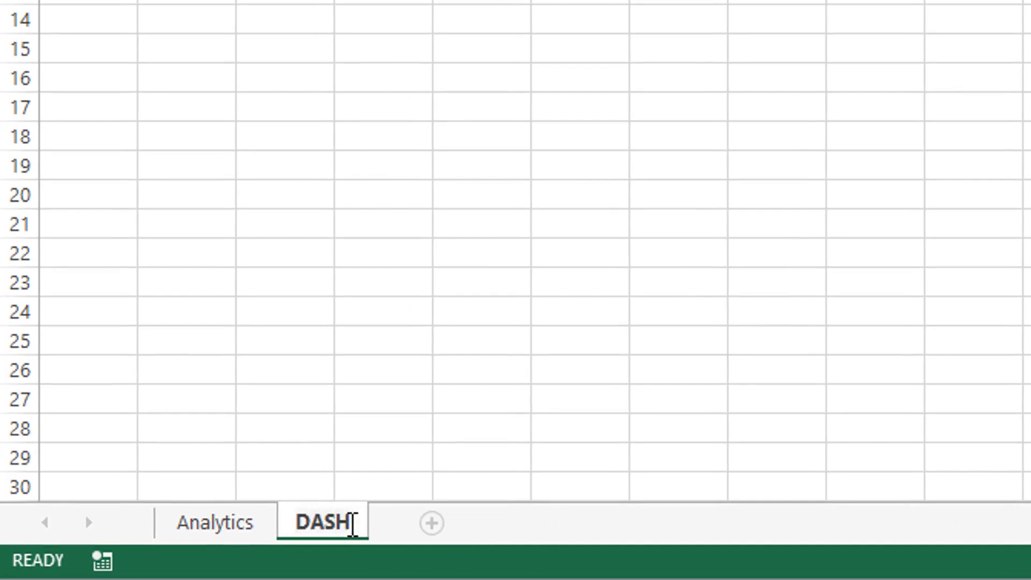
type("BOARD")
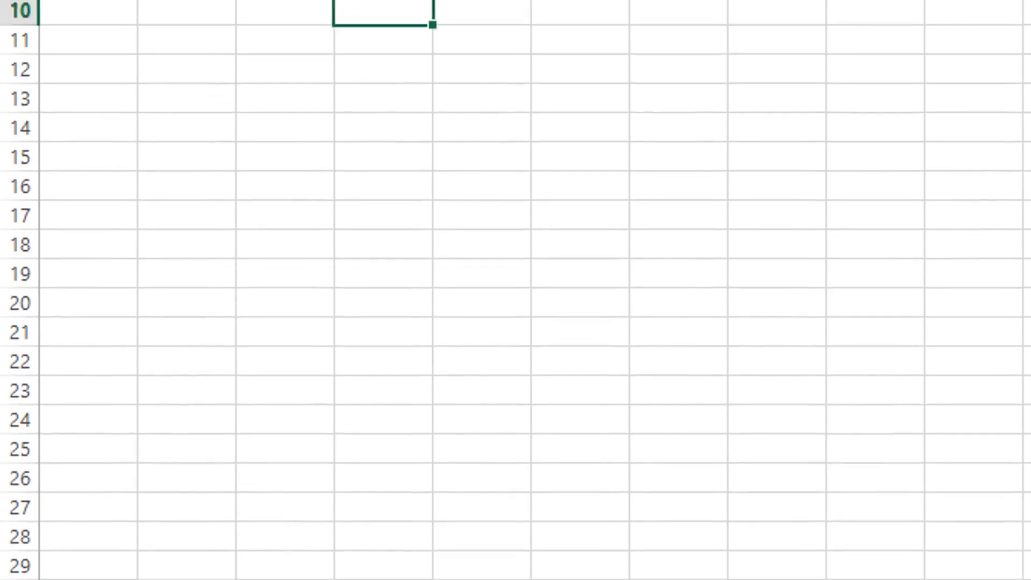
Step: Turn off the gridlines on the DASHBOARD sheet
left_click(973, 12)
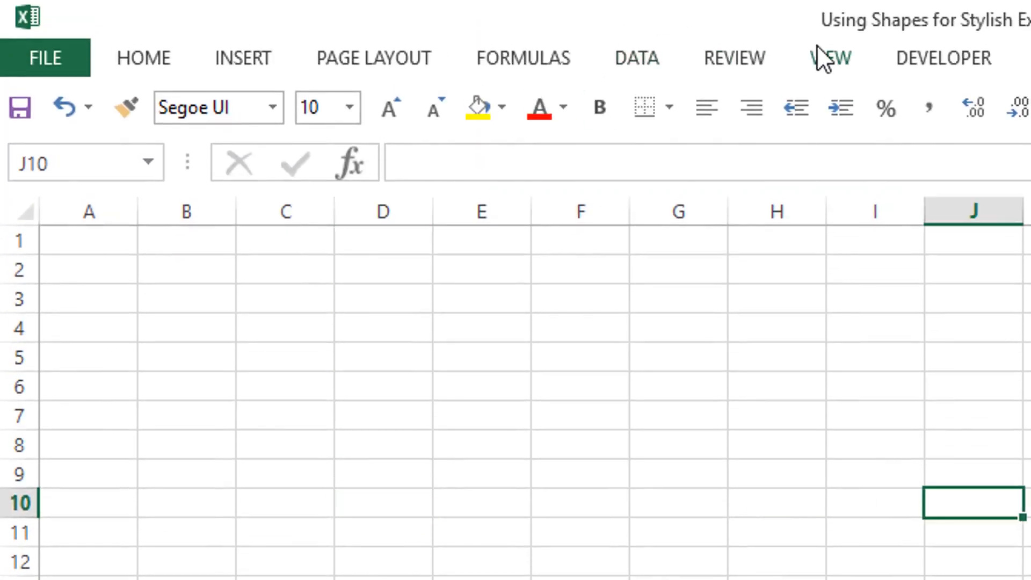
left_click(817, 48)
left_click(357, 161)
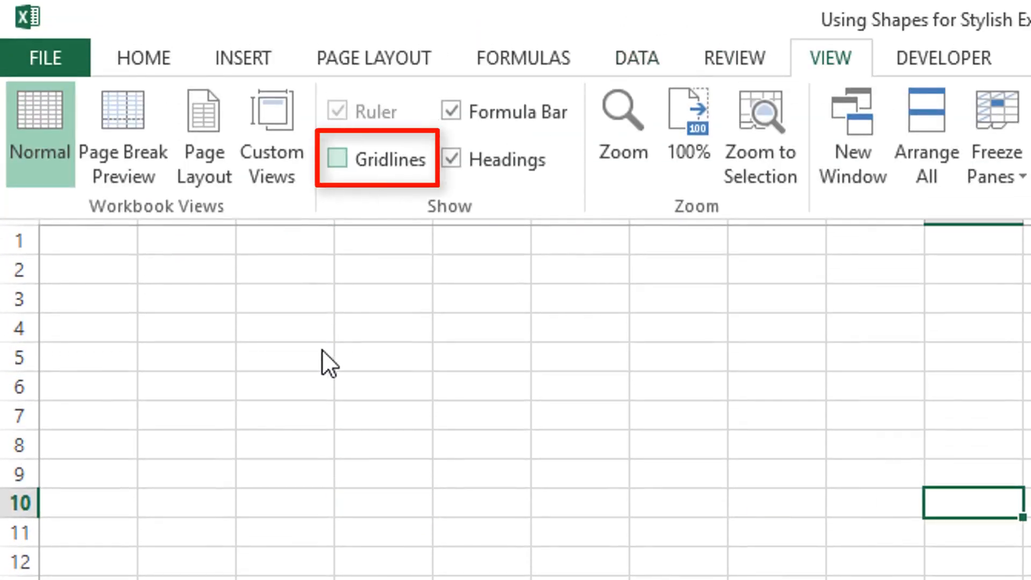
left_click(349, 379)
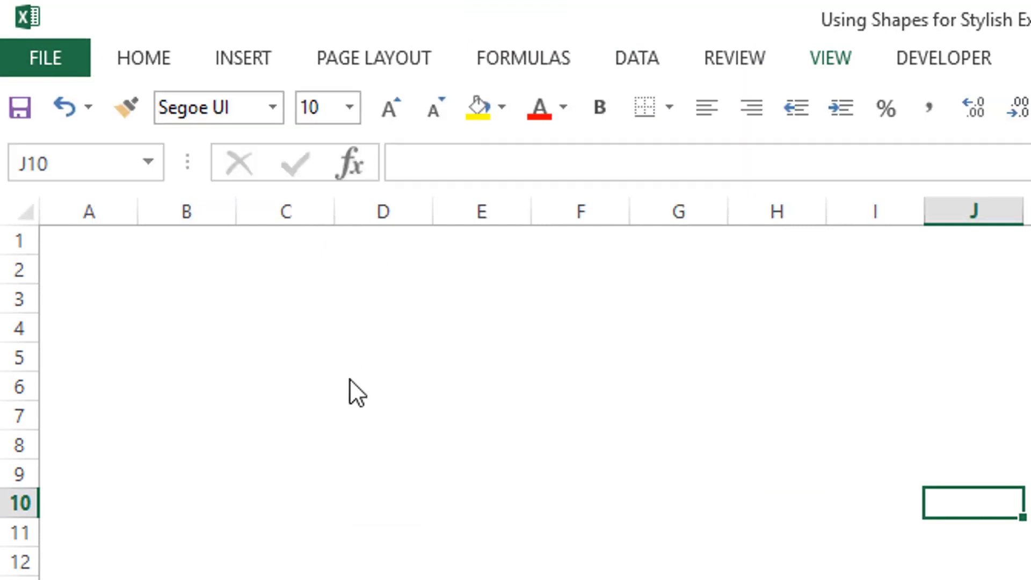
left_click(182, 301)
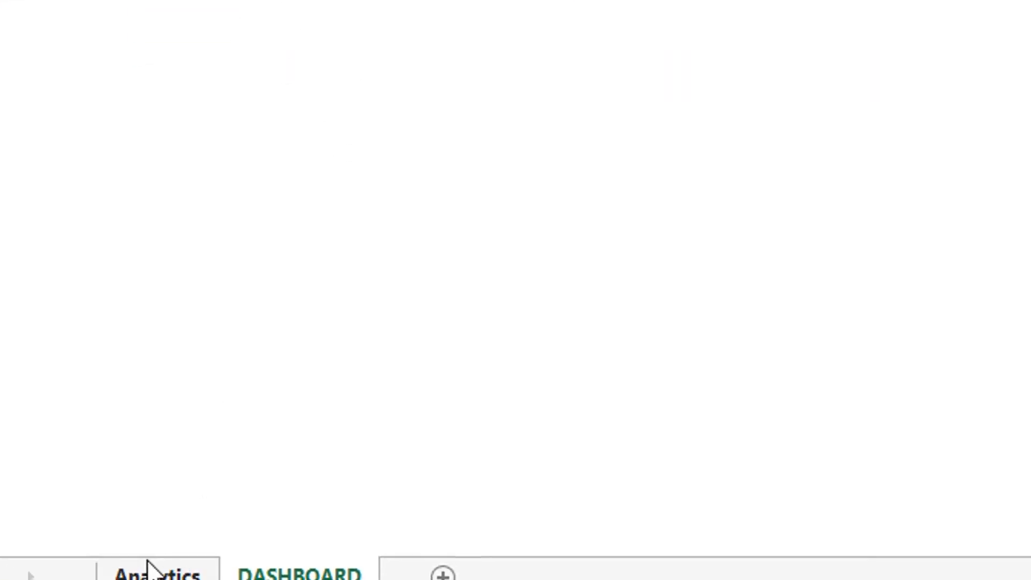
Step: Move the Year slicer from the Analytics sheet to the DASHBOARD sheet, placing it over columns L and M near the sheet's first rows
left_click(148, 562)
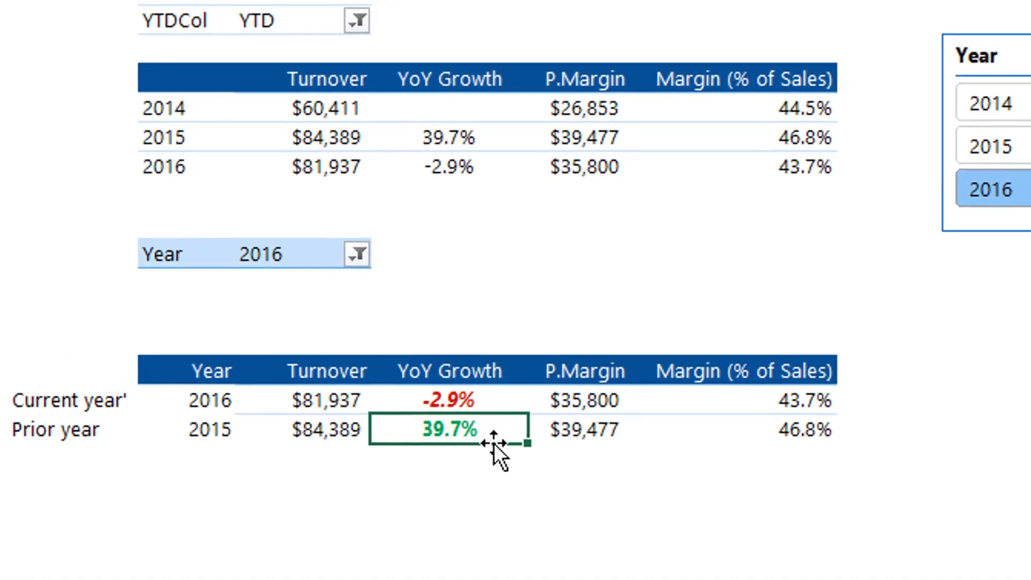
left_click(983, 40)
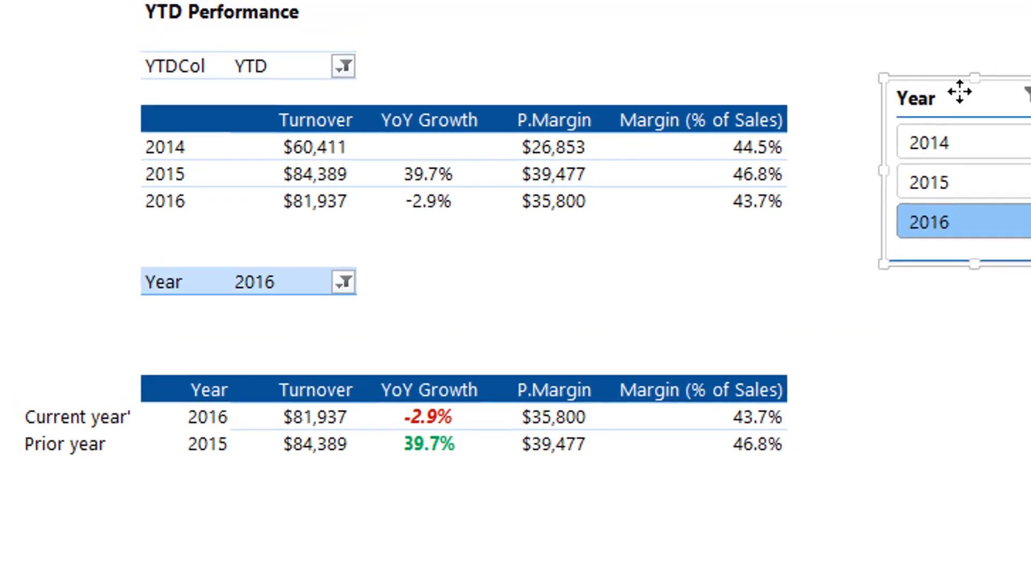
key("ctrl+x")
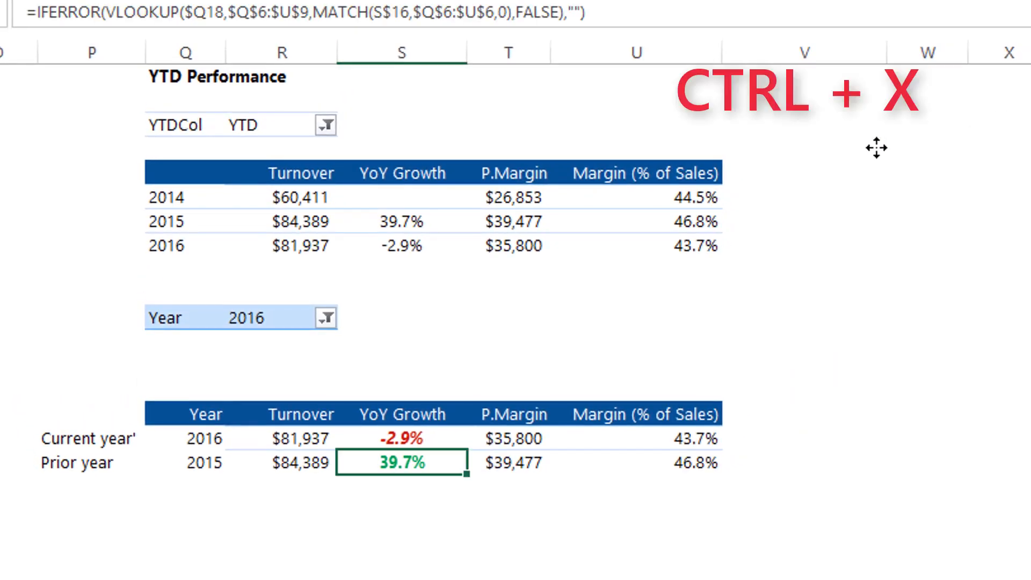
left_click(163, 551)
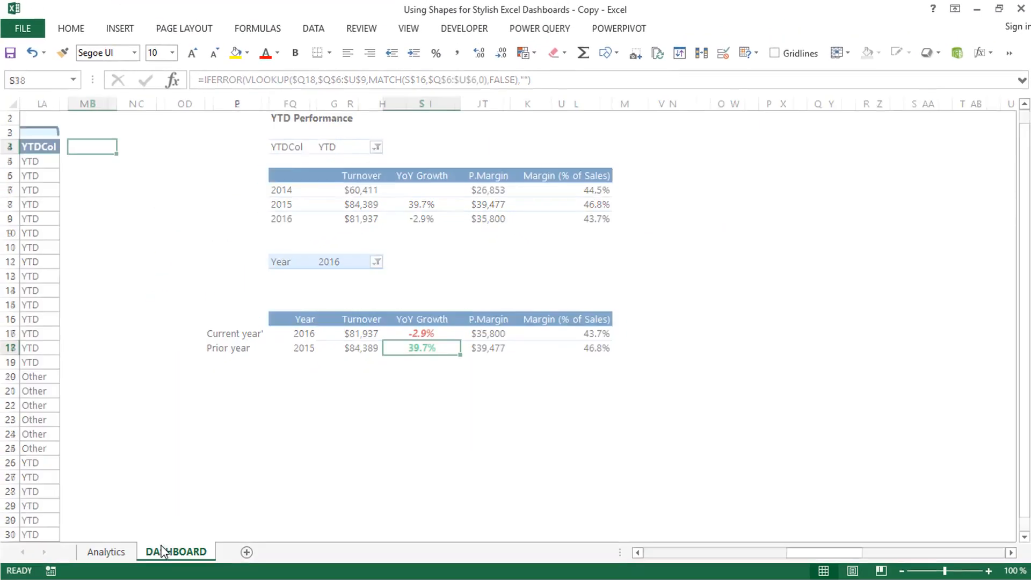
left_click(479, 161)
key("ctrl+v")
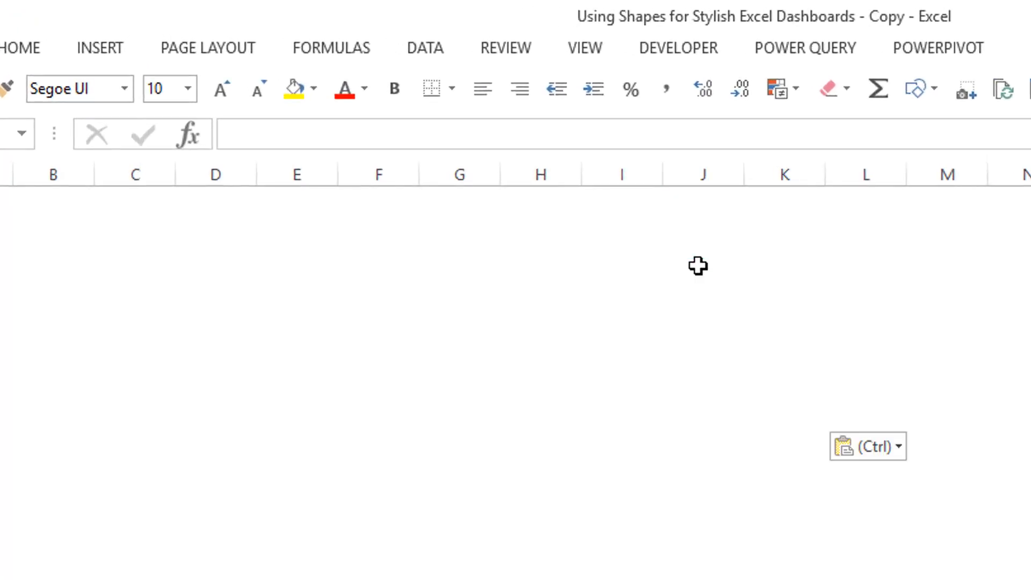
left_click_drag(703, 268, 911, 230)
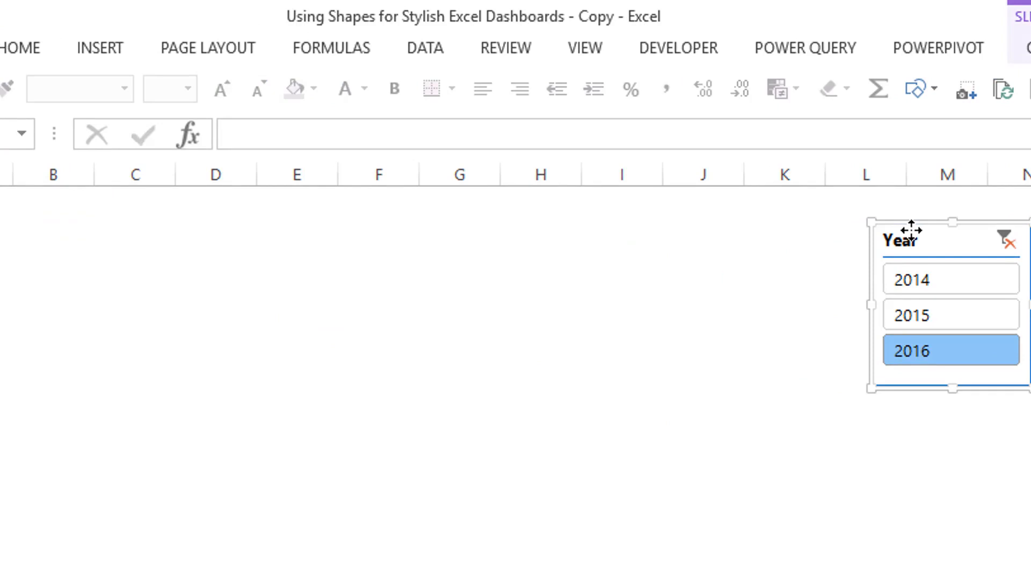
left_click(460, 368)
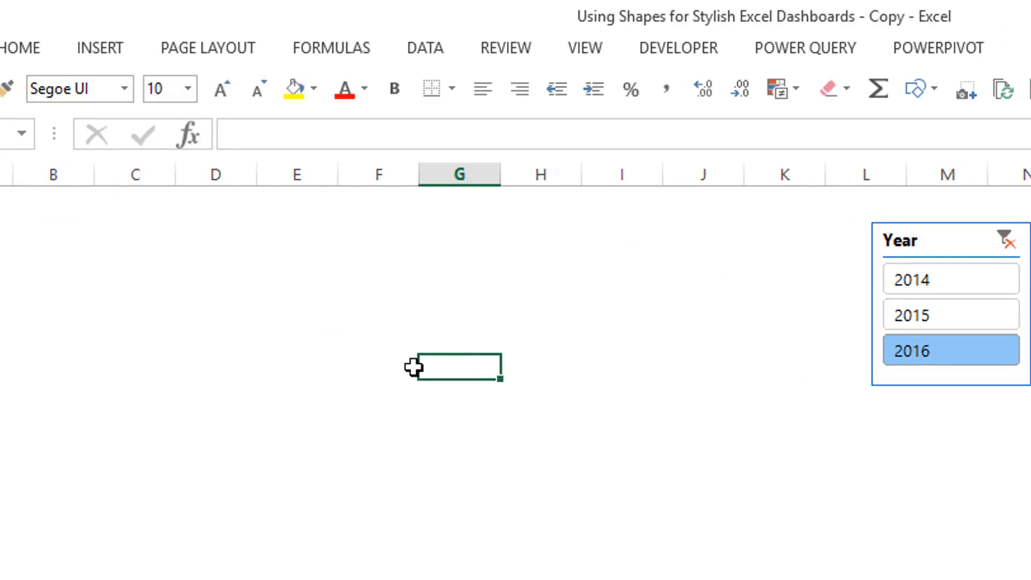
Step: Draw a rectangle on the DASHBOARD sheet covering columns B to F and rows 5 to 11
left_click(33, 277)
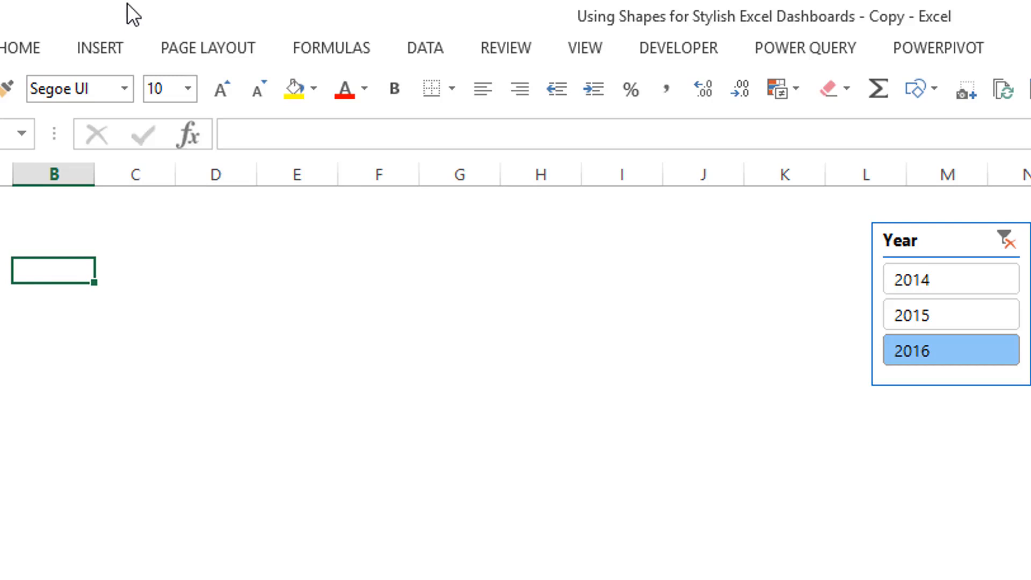
left_click(97, 51)
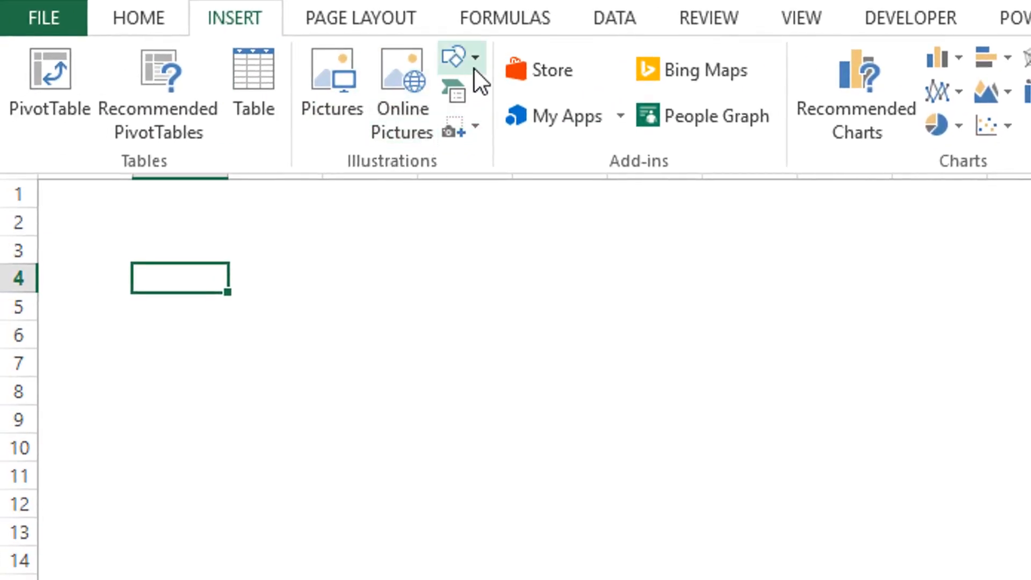
left_click(473, 63)
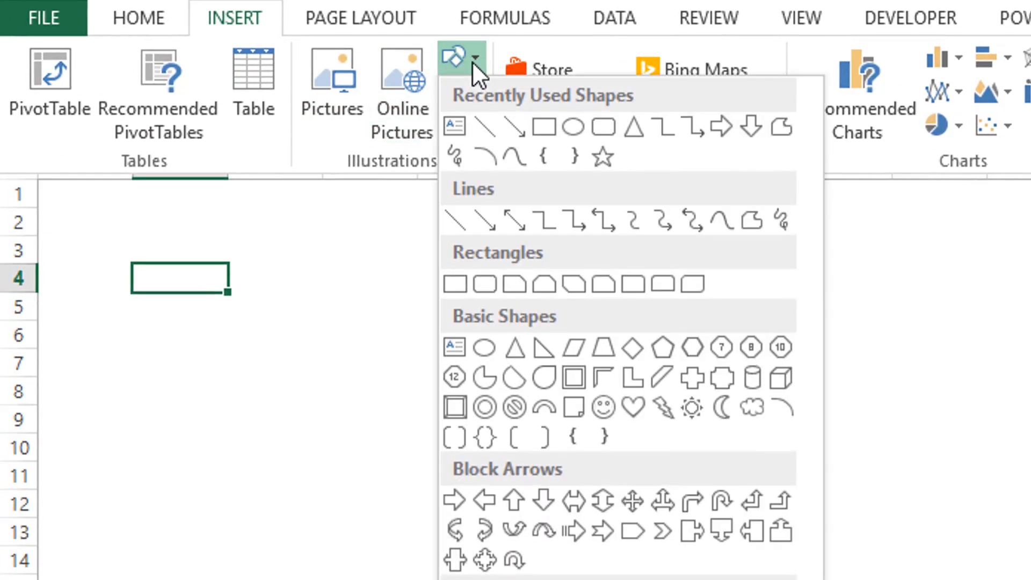
left_click(453, 283)
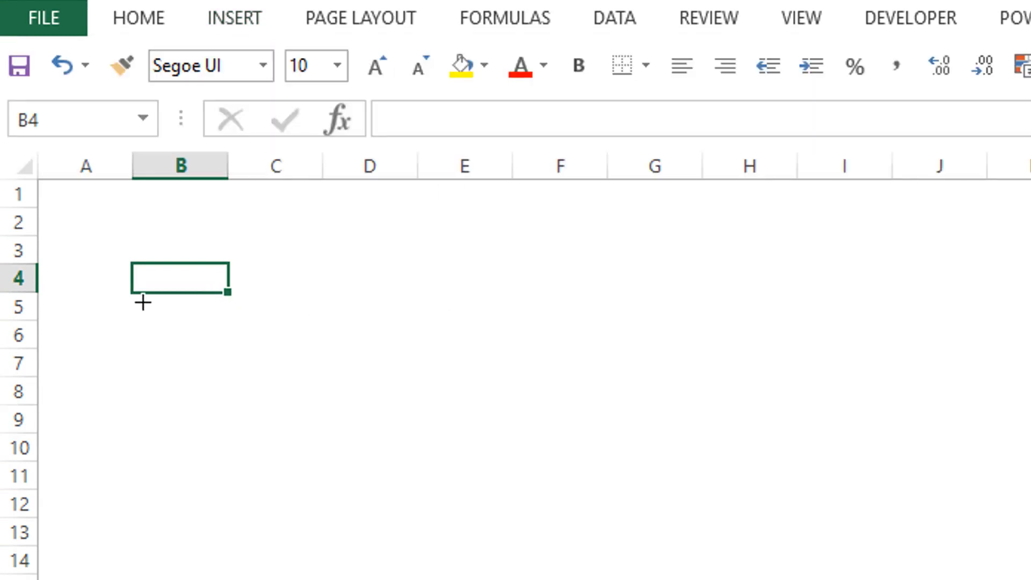
mouse_move(143, 302)
left_mouse_down()
mouse_move(578, 437)
mouse_move(587, 458)
mouse_move(614, 463)
mouse_move(618, 484)
left_mouse_up()
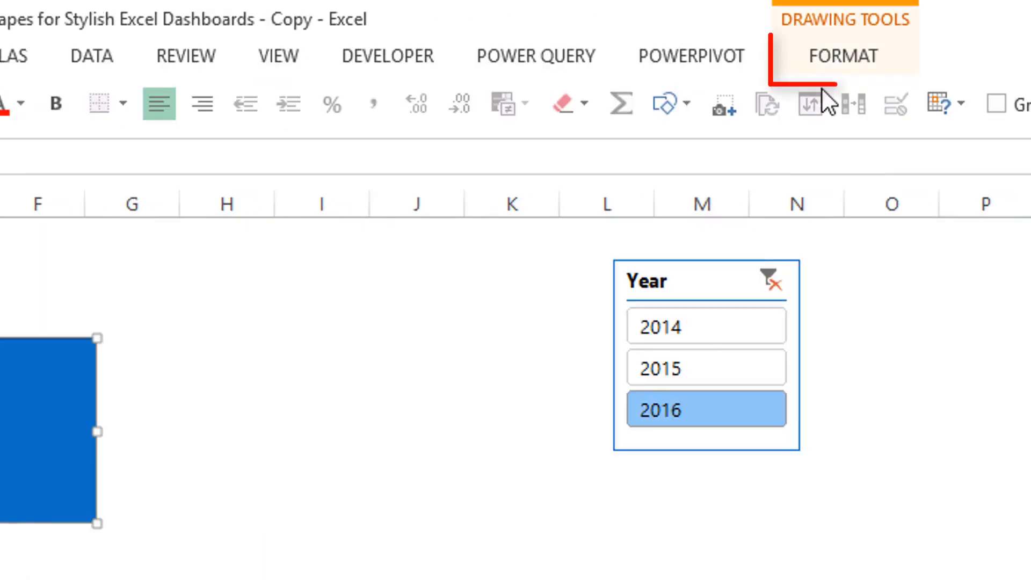
Step: Fill the rectangle with the lightest grey theme colour and remove its outline
left_click(829, 56)
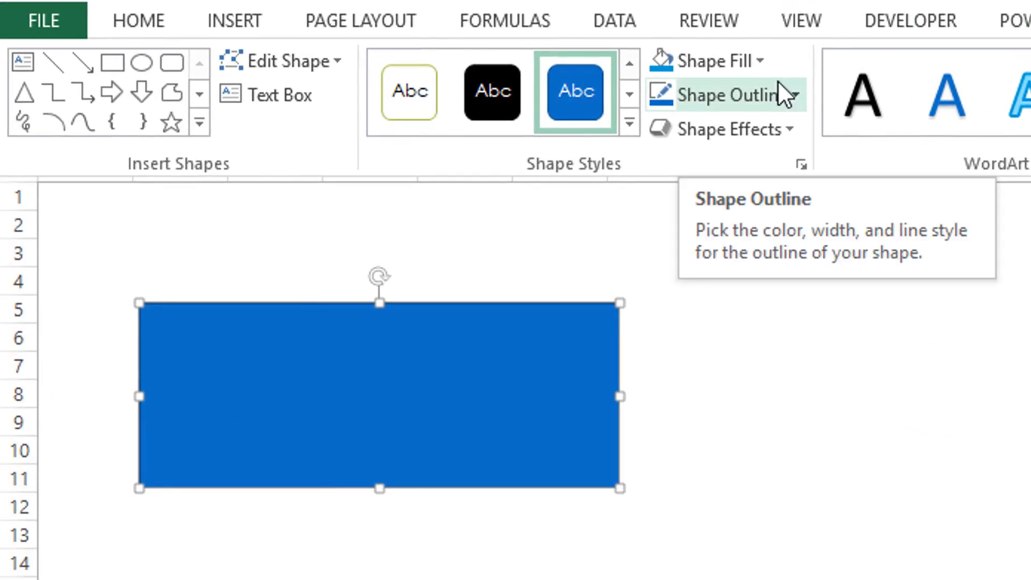
left_click(759, 67)
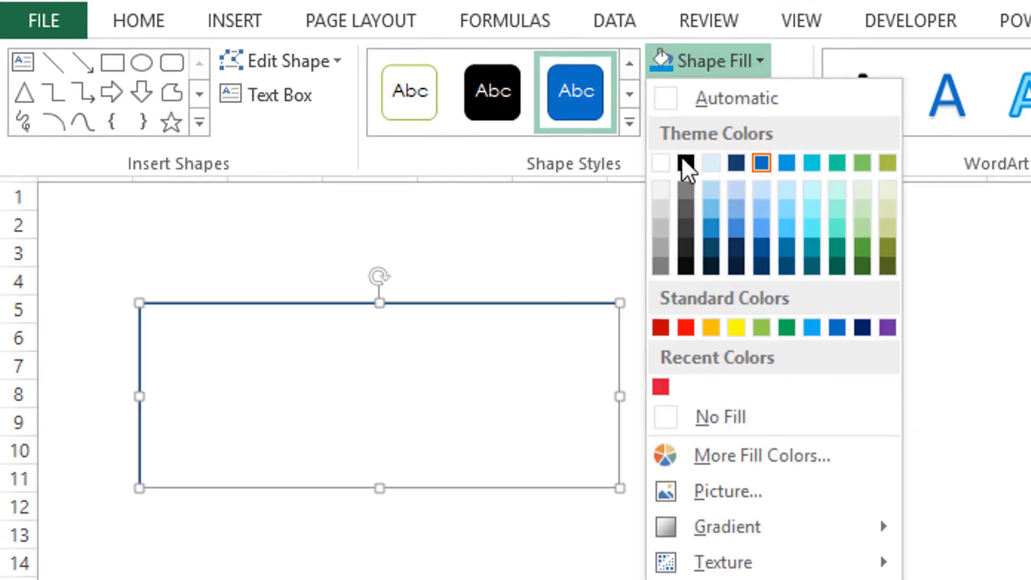
left_click(662, 188)
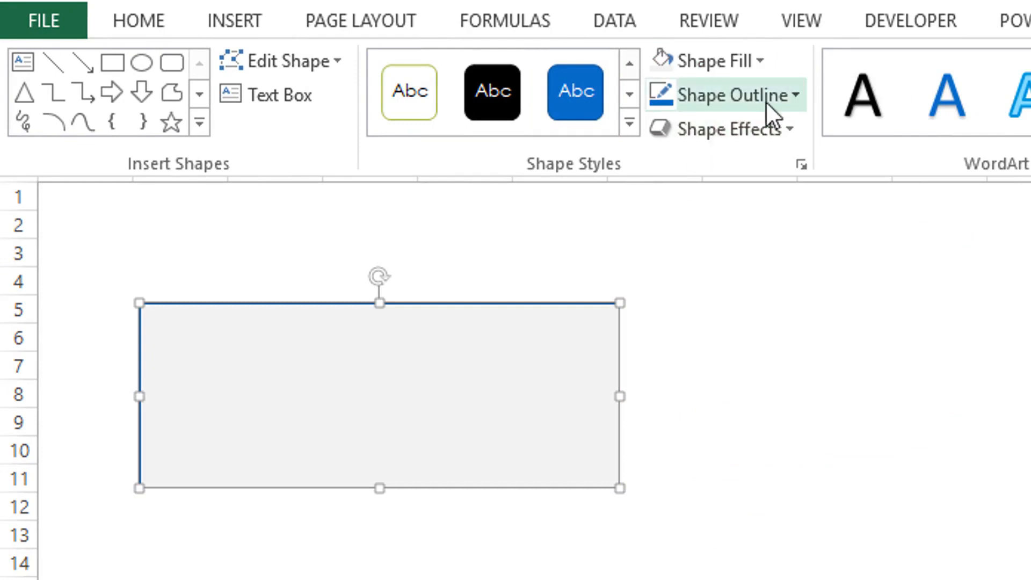
left_click(784, 99)
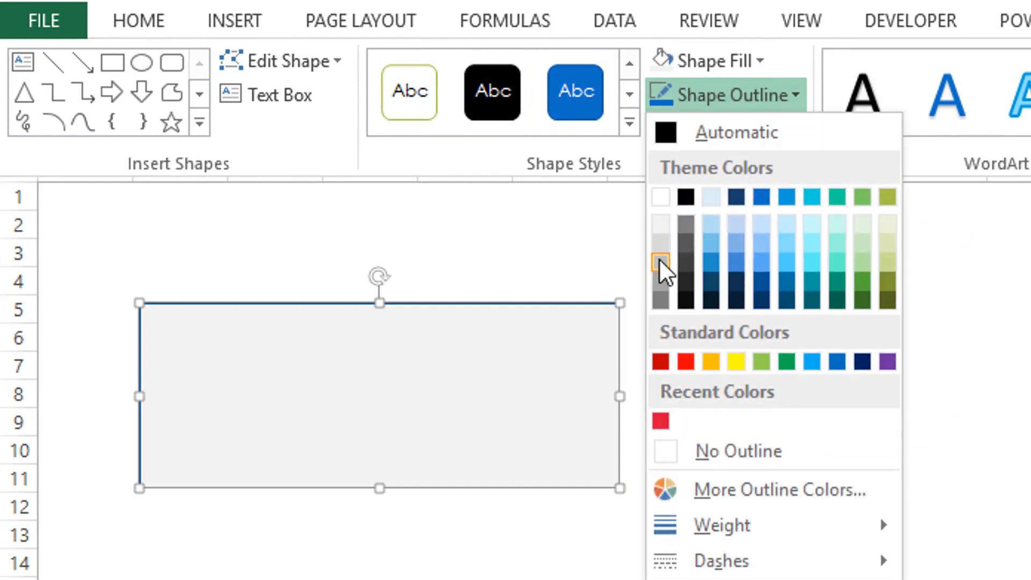
left_click(721, 450)
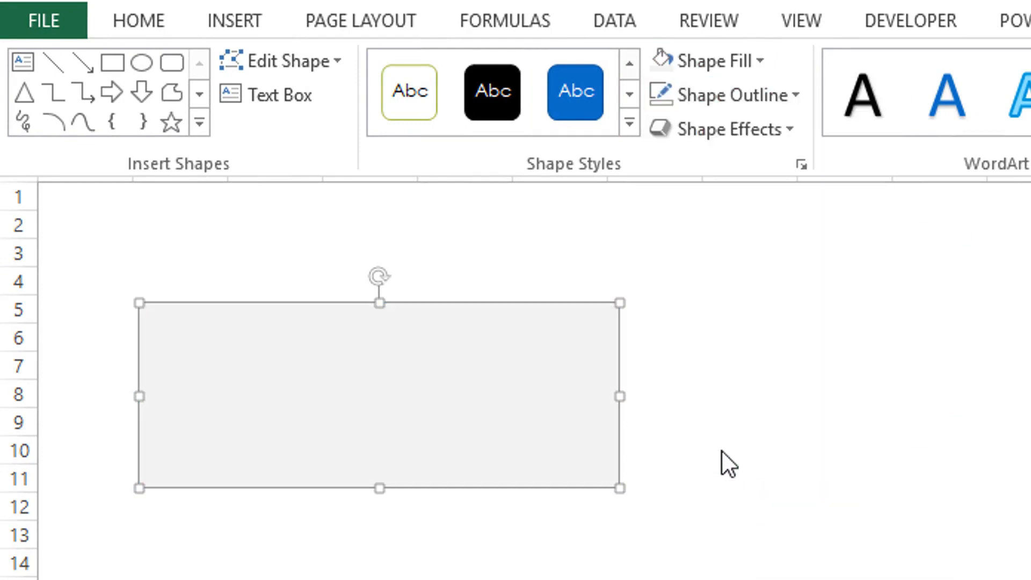
key("Escape")
left_click(722, 451)
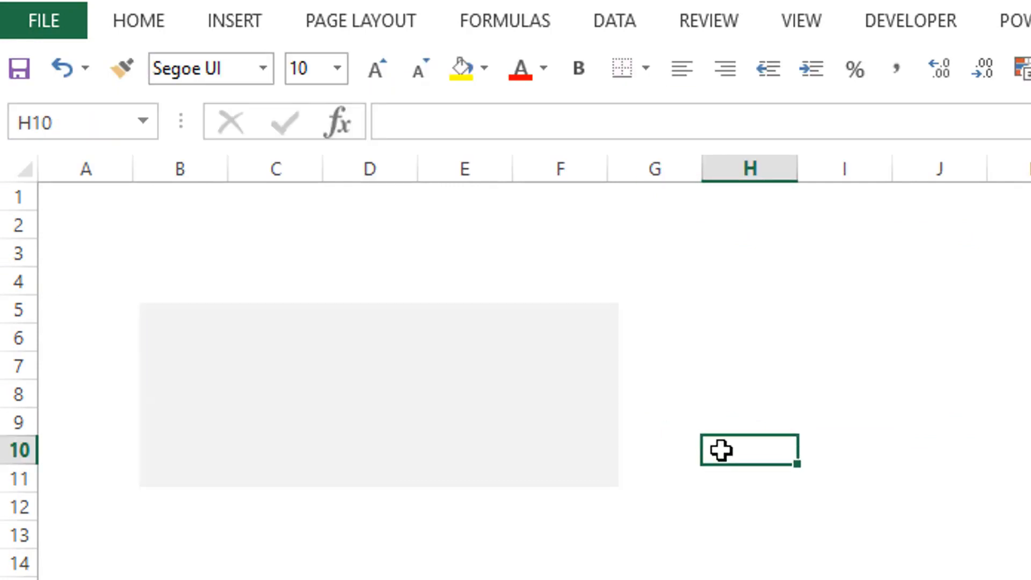
Step: Draw a Pentagon block arrow over the upper part of the grey rectangle, from its left edge to just past column E, ending in row 7
left_click(468, 411)
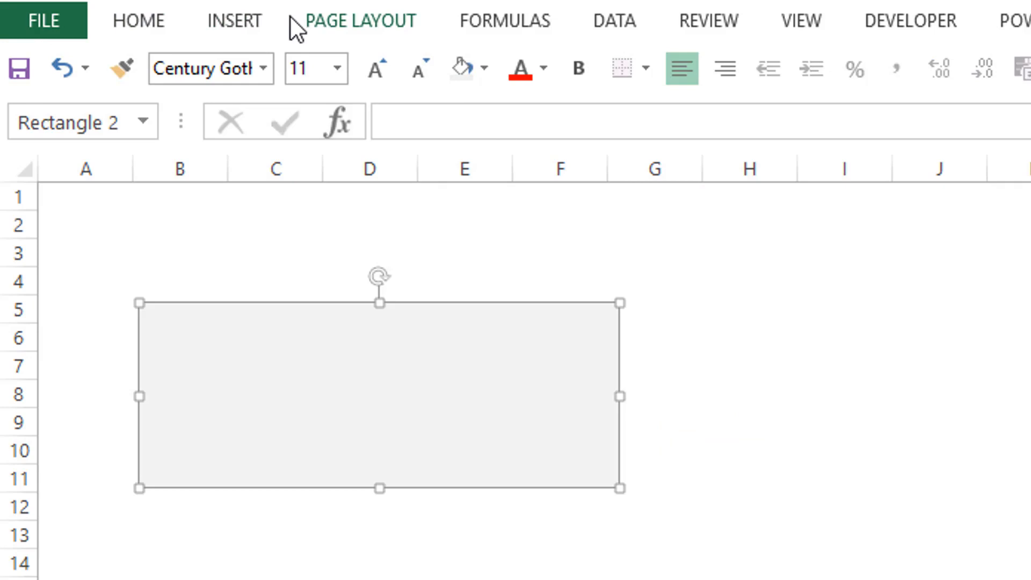
left_click(250, 21)
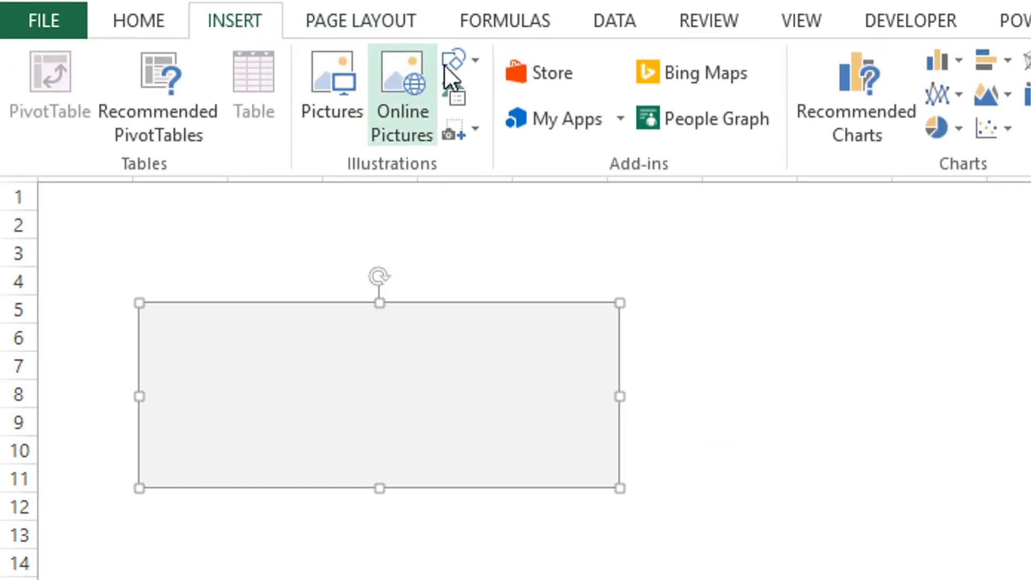
left_click(475, 58)
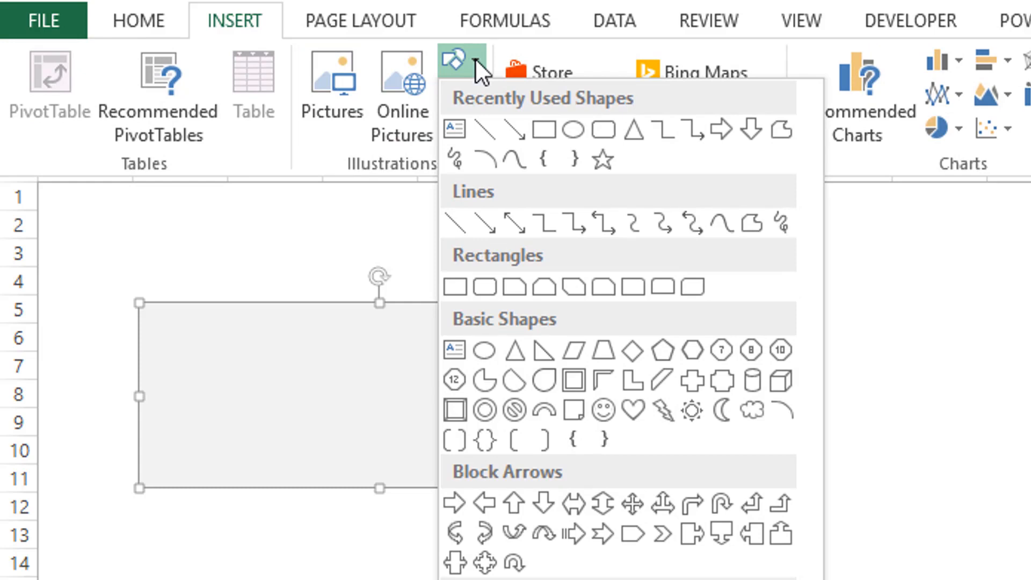
left_click(633, 534)
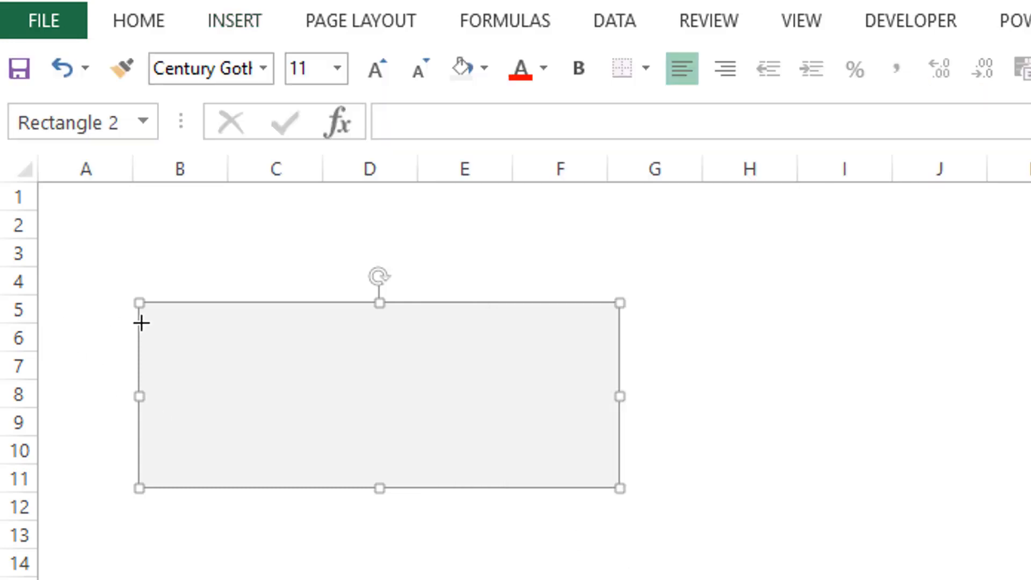
mouse_move(140, 318)
left_mouse_down()
mouse_move(248, 320)
mouse_move(468, 391)
mouse_move(517, 371)
mouse_move(521, 379)
left_mouse_up()
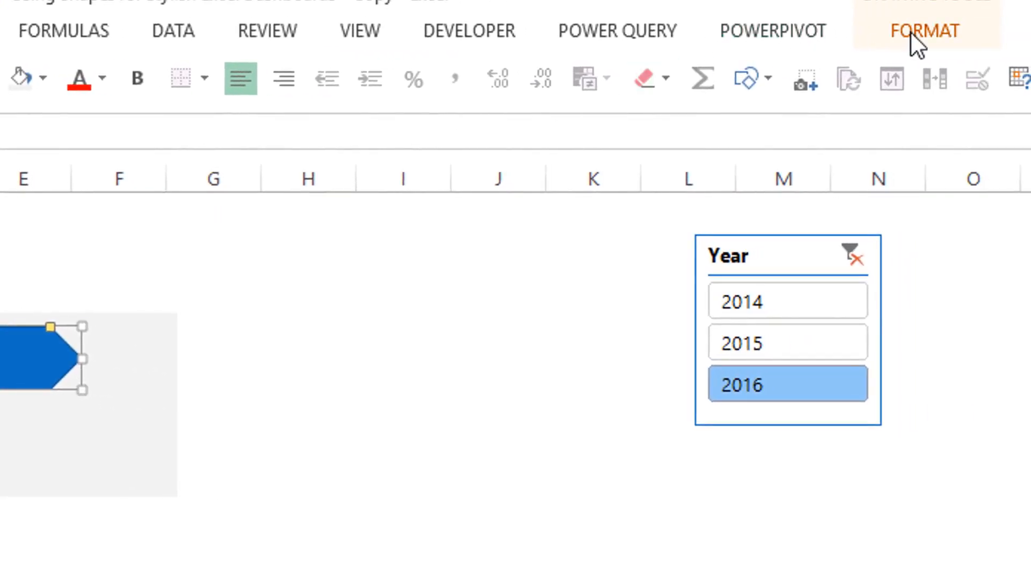
Step: Remove the pentagon's outline and fill it with a dark teal theme colour
left_click(918, 33)
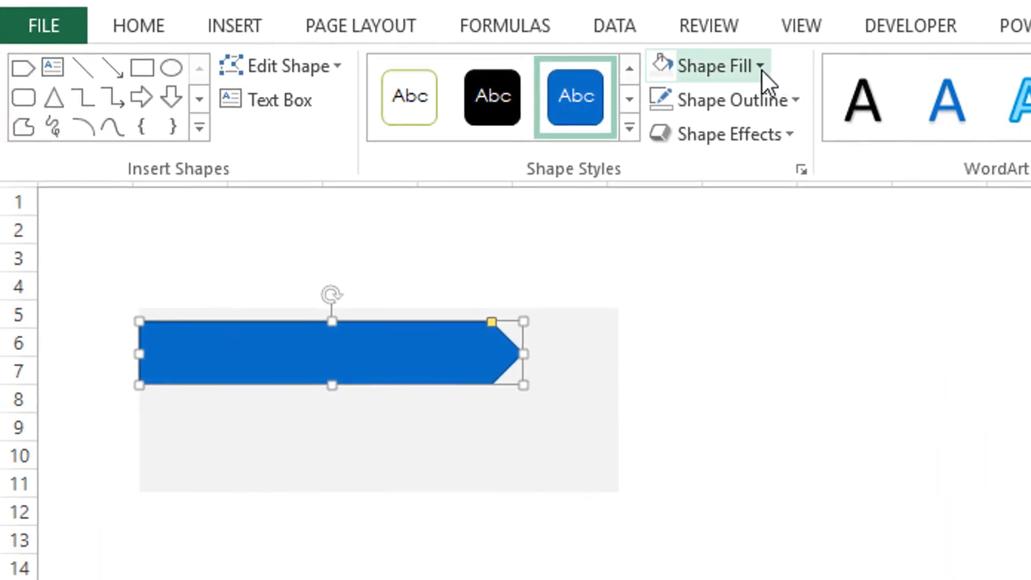
left_click(784, 104)
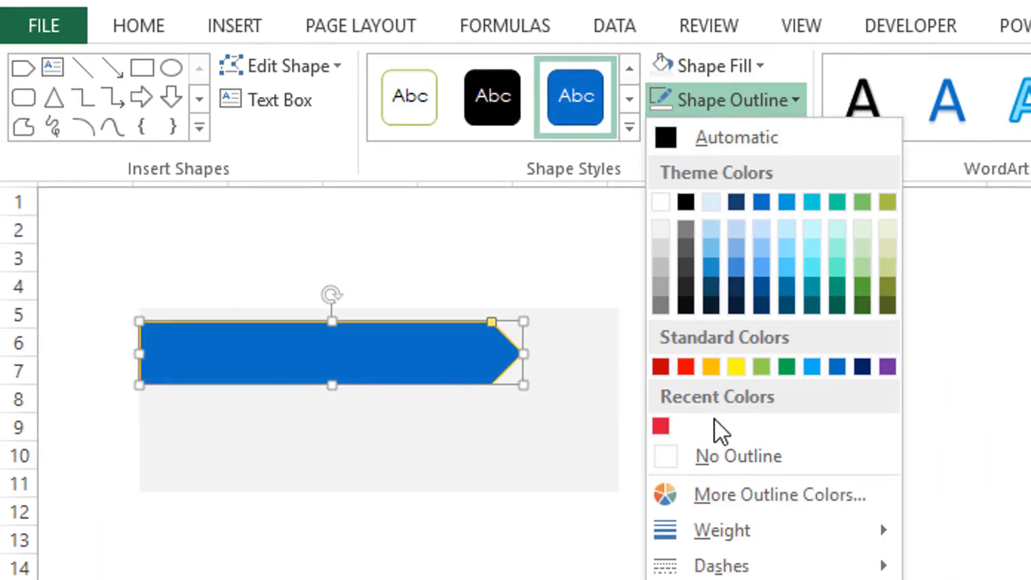
left_click(716, 456)
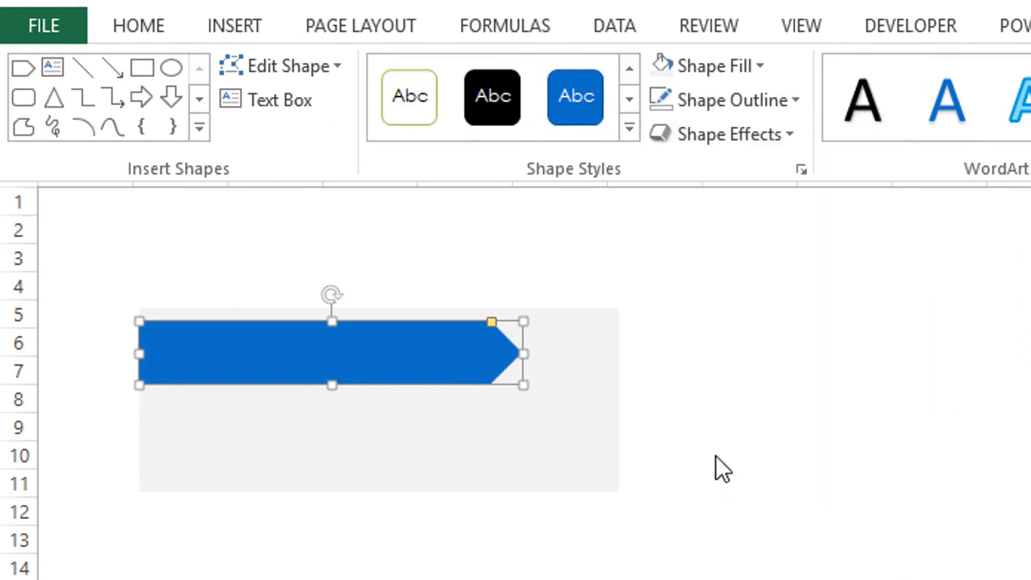
left_click(744, 65)
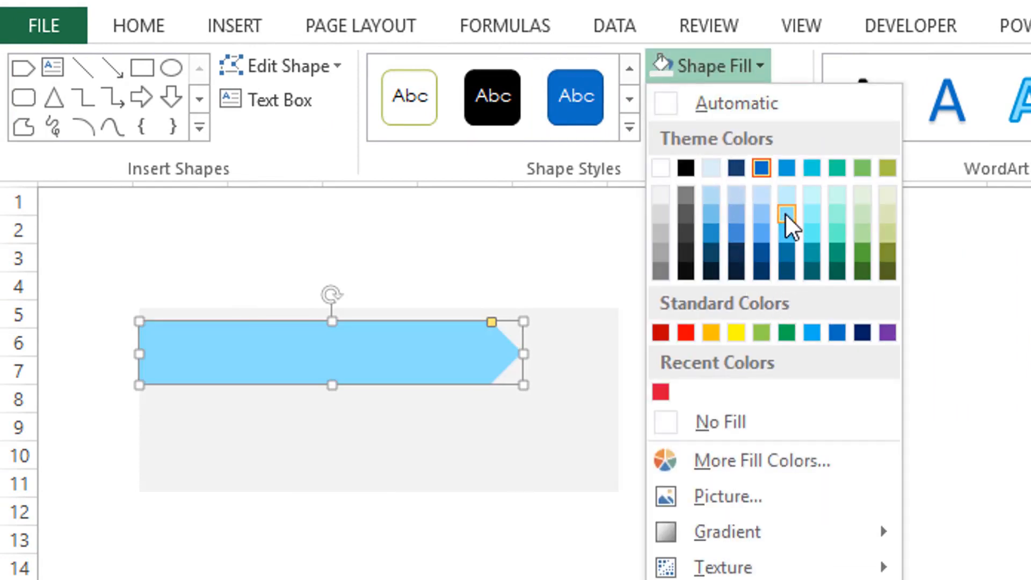
left_click(821, 251)
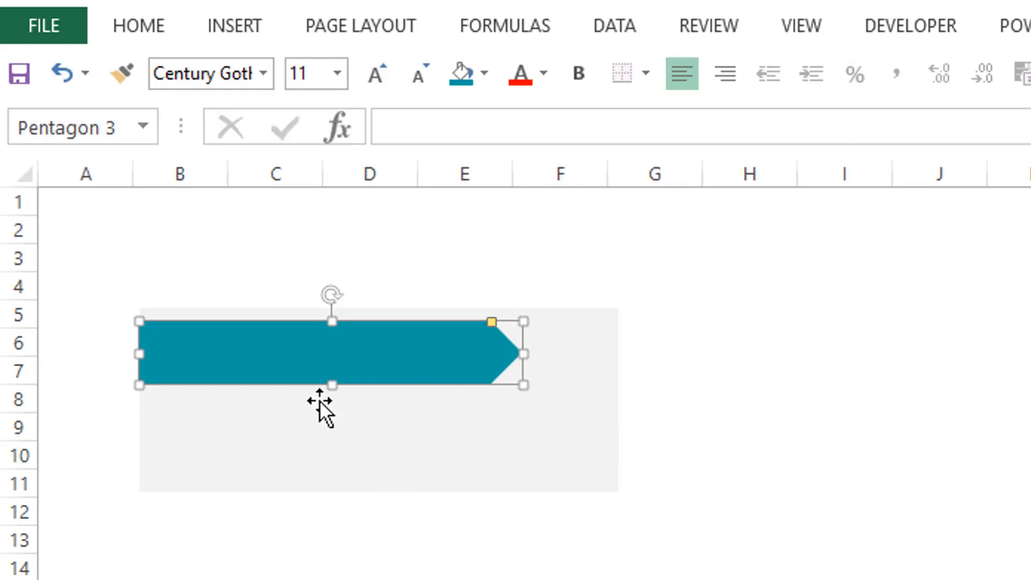
Step: Extend the grey rectangle down to row 13 and fill it with White, Background 1, Darker 15%
left_click(330, 448)
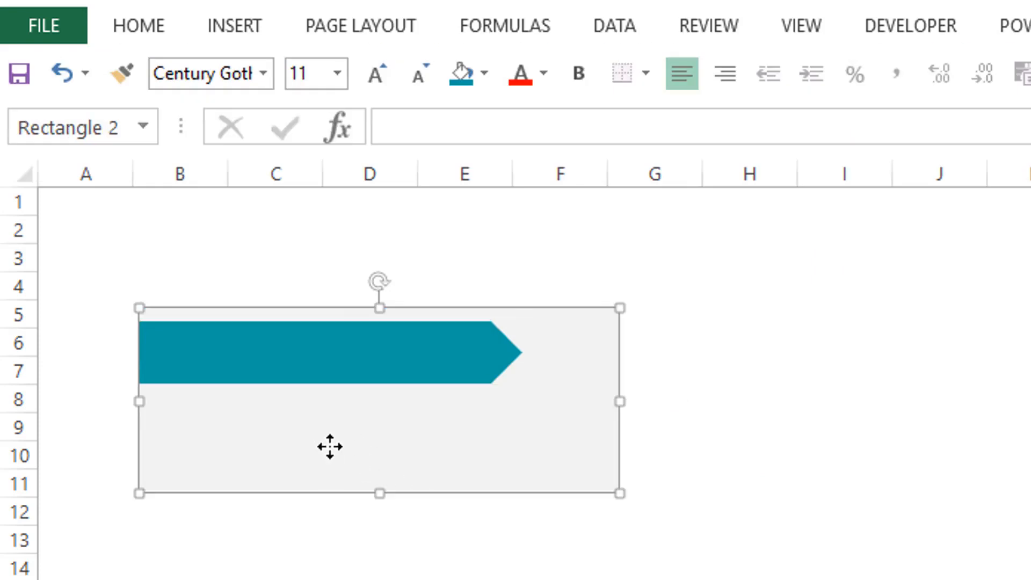
left_click_drag(373, 496, 374, 539)
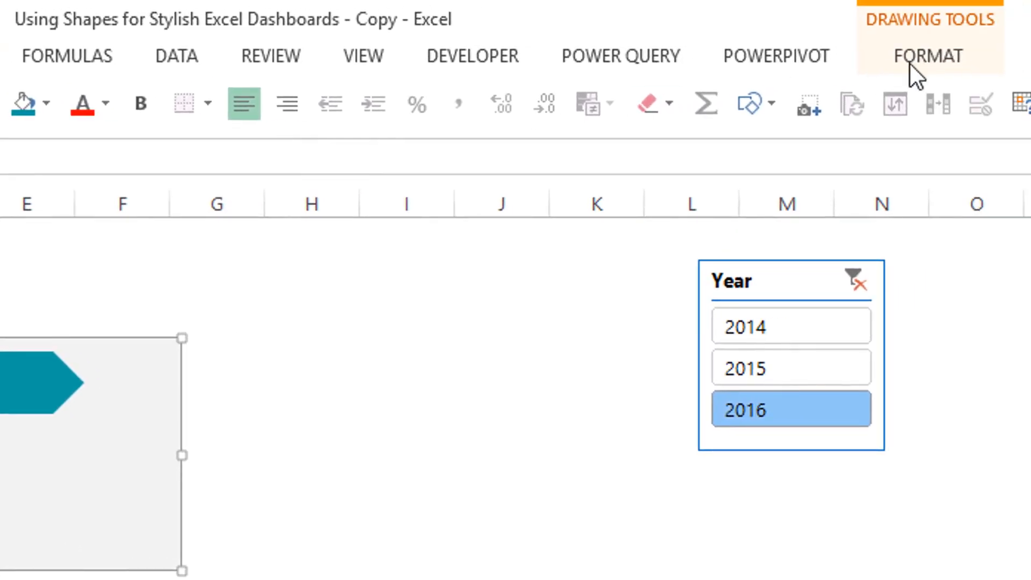
left_click(953, 58)
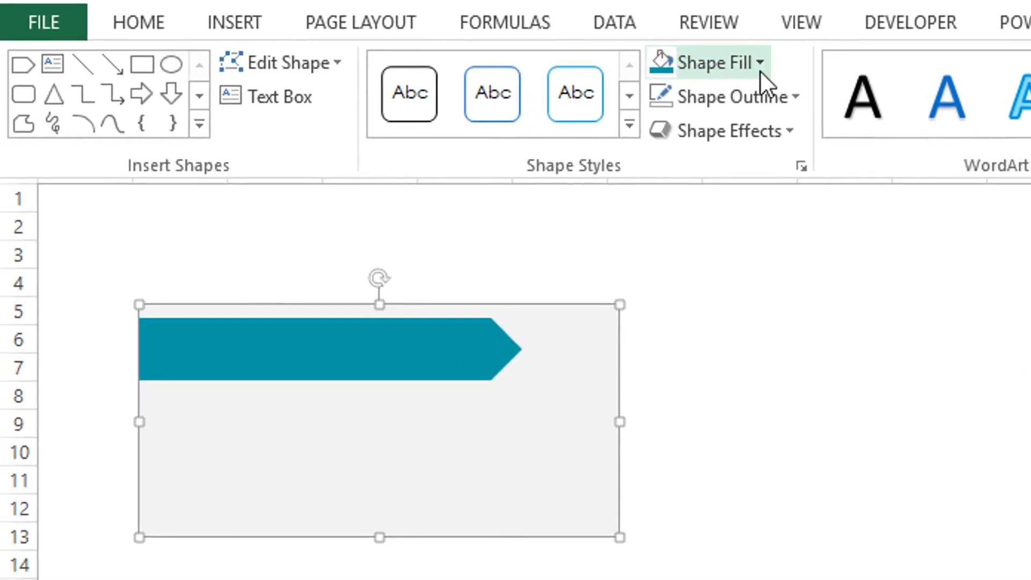
left_click(759, 63)
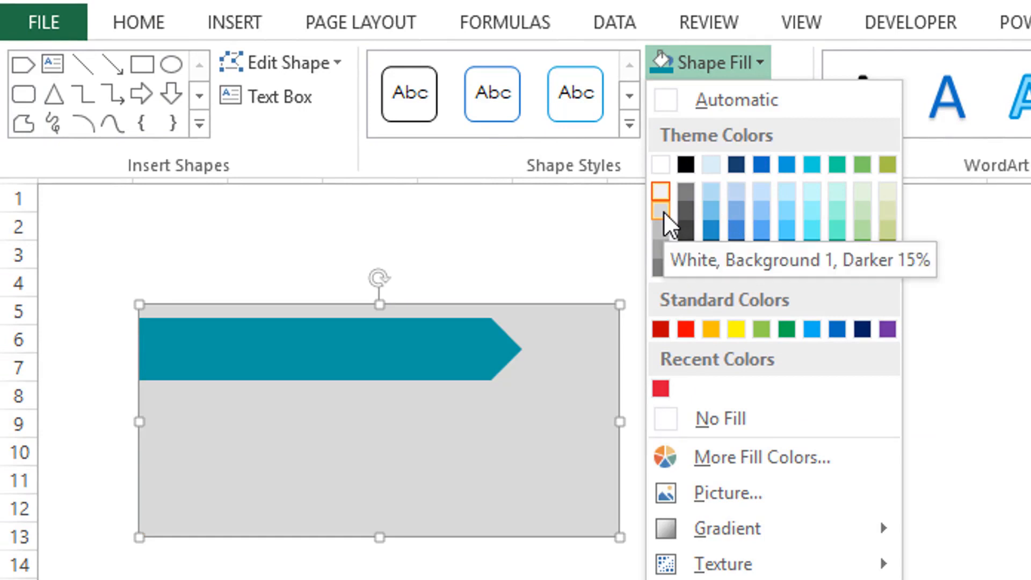
left_click(659, 210)
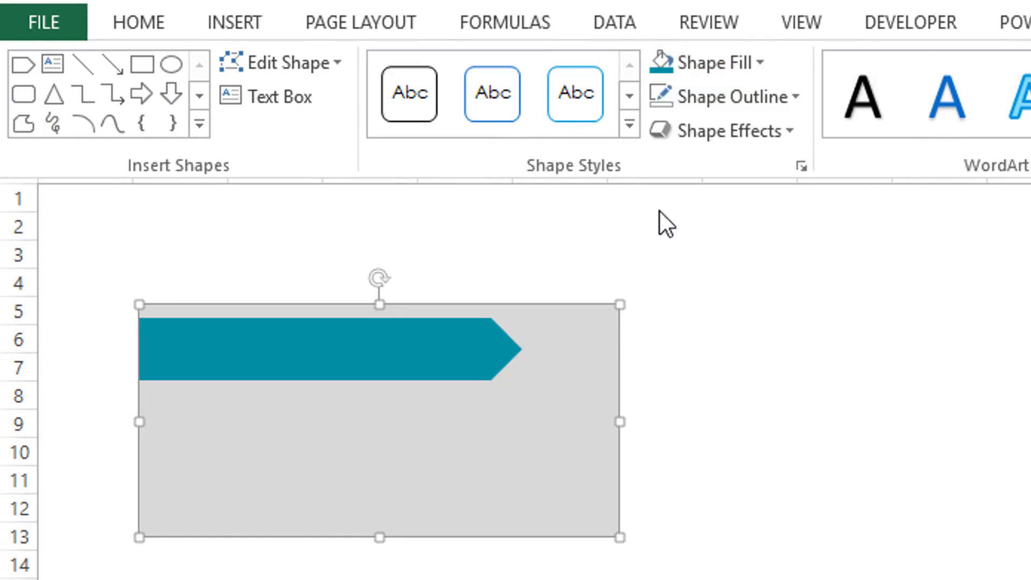
left_click(789, 511)
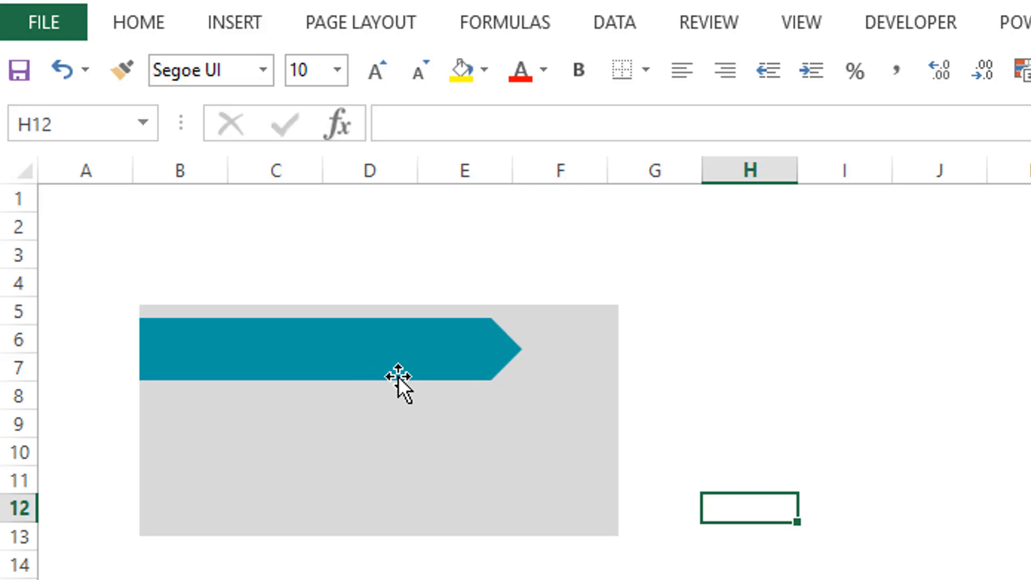
Step: Enter the heading "Performance for 2016" in cell B2 and keep that cell selected
left_click(210, 228)
type("pERFOR")
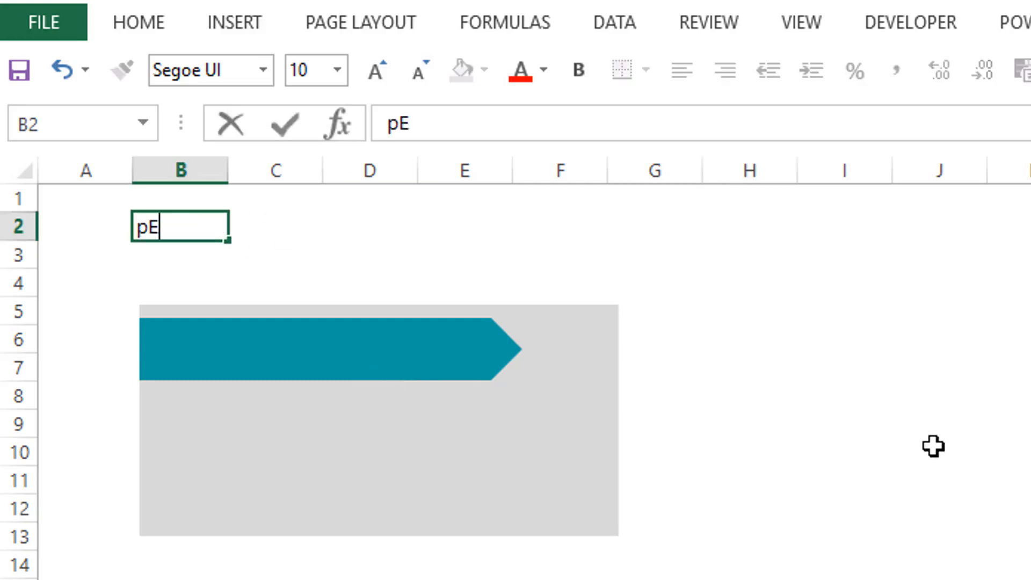
key("BackSpace")
key("BackSpace")
key("BackSpace")
key("BackSpace")
key("BackSpace")
key("BackSpace")
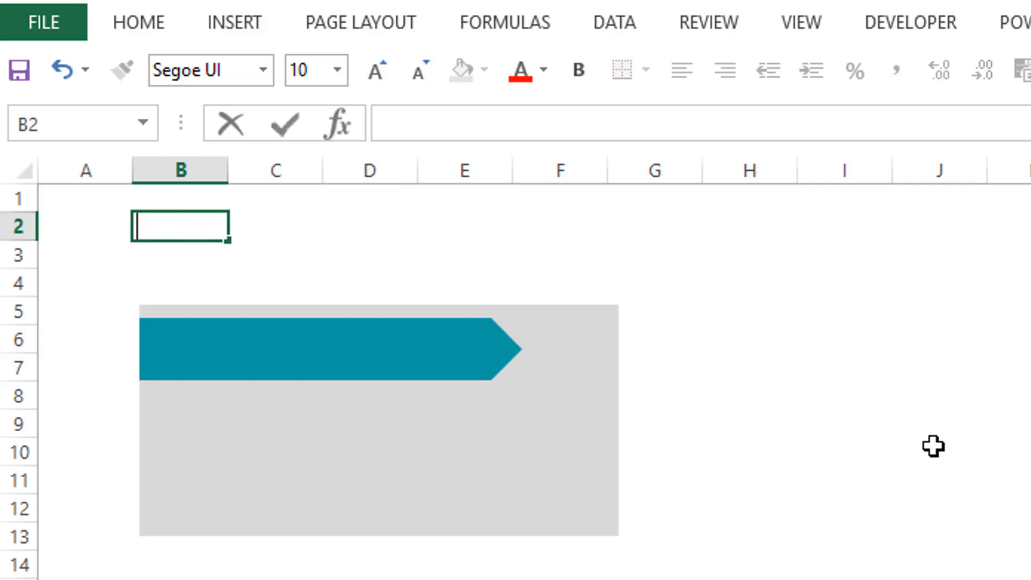
type("Perf")
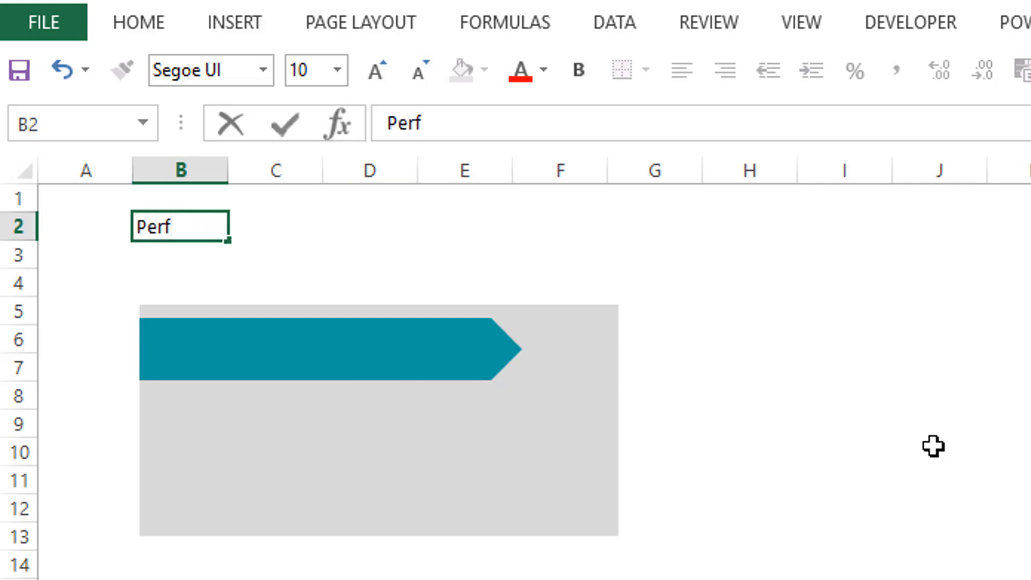
type("ormance ")
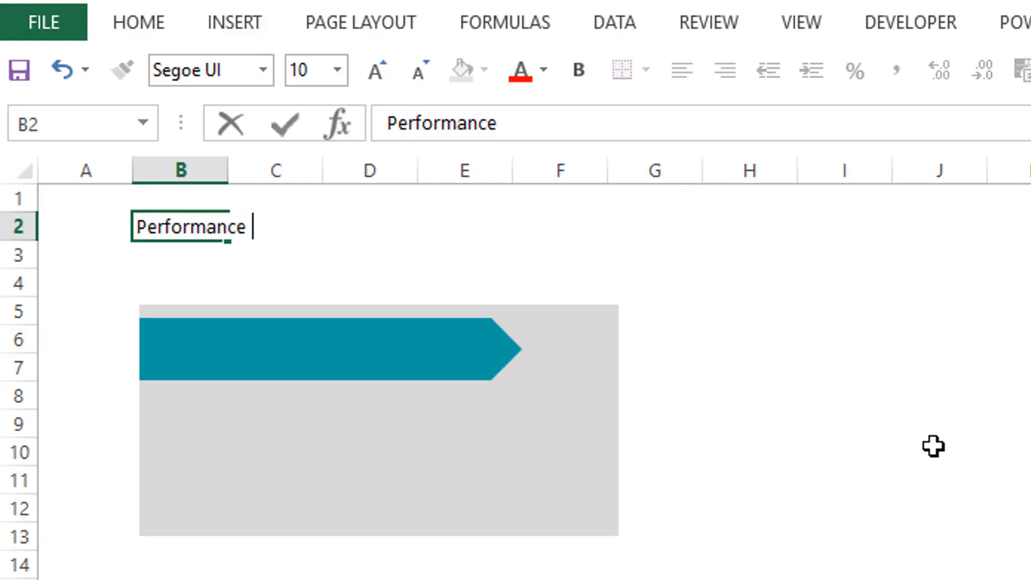
type("for ")
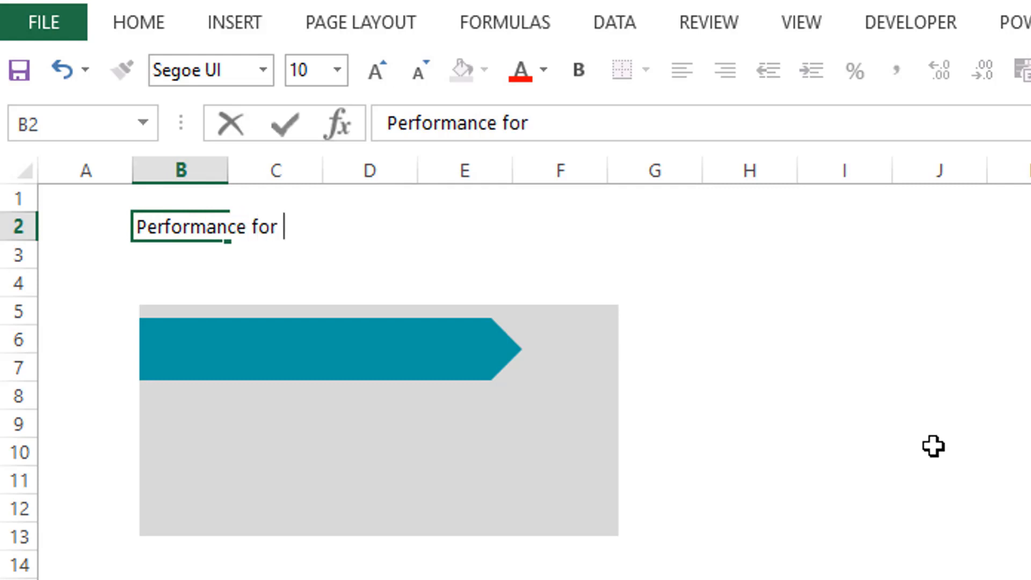
type("2016")
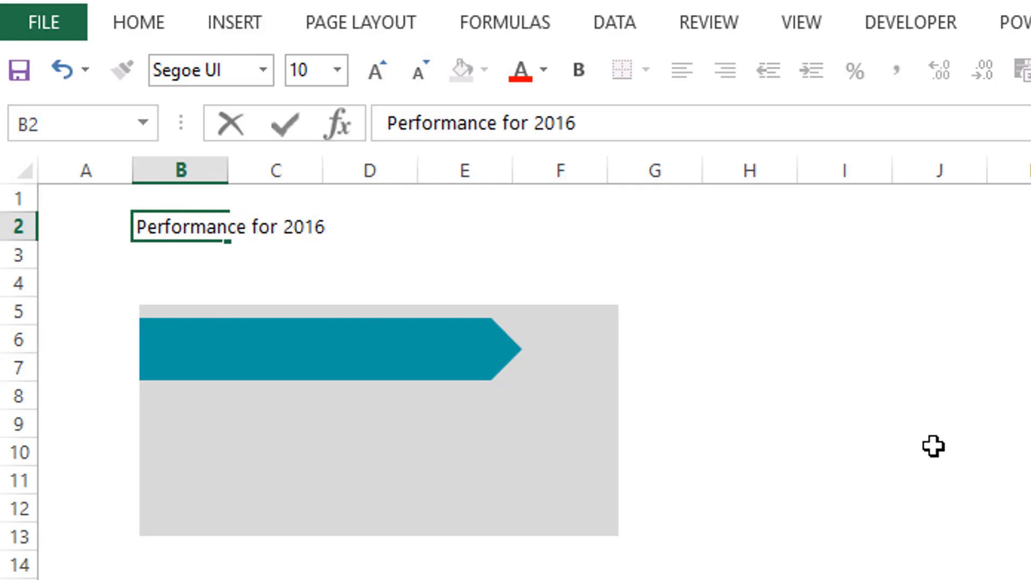
key("Return")
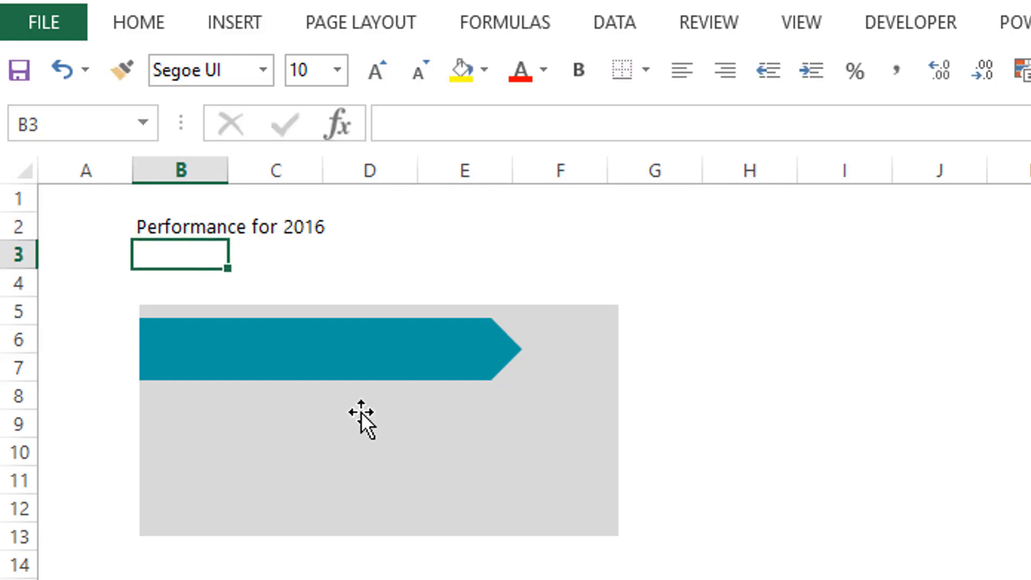
left_click(177, 225)
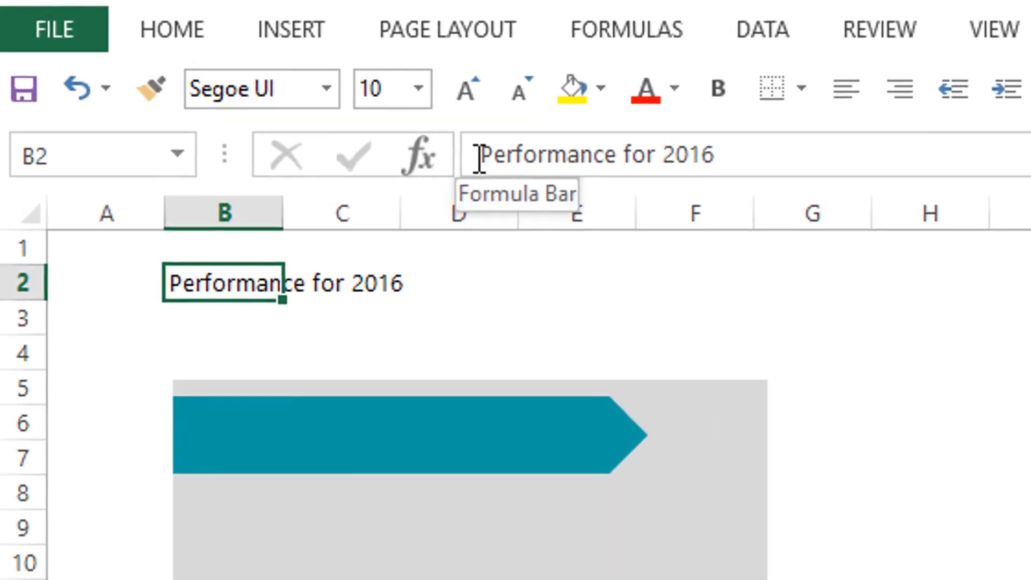
Step: Turn the heading in B2 into the formula ="Performance for "&SelectedYear so that it takes the year from the named range
left_click(480, 159)
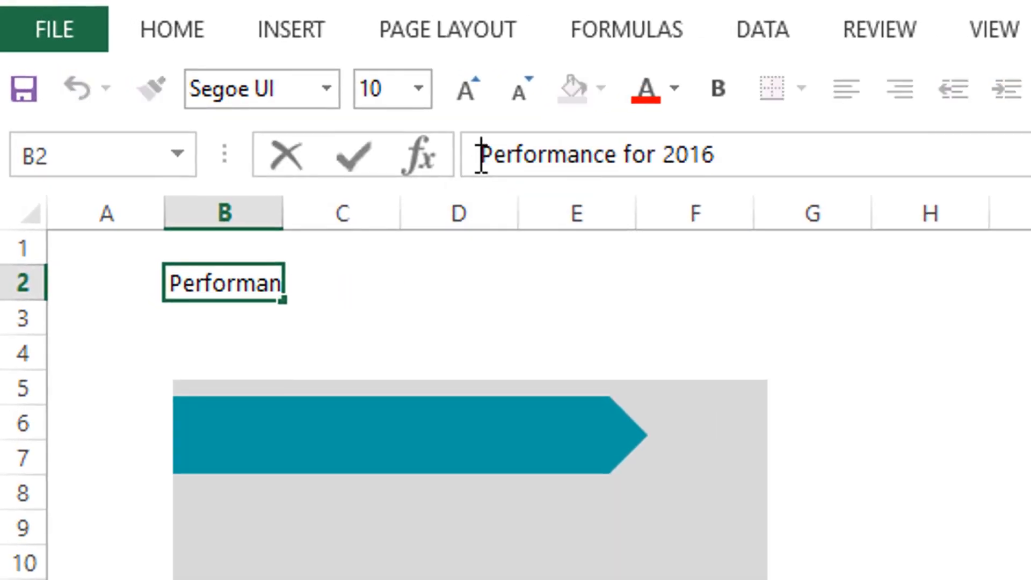
type("=")
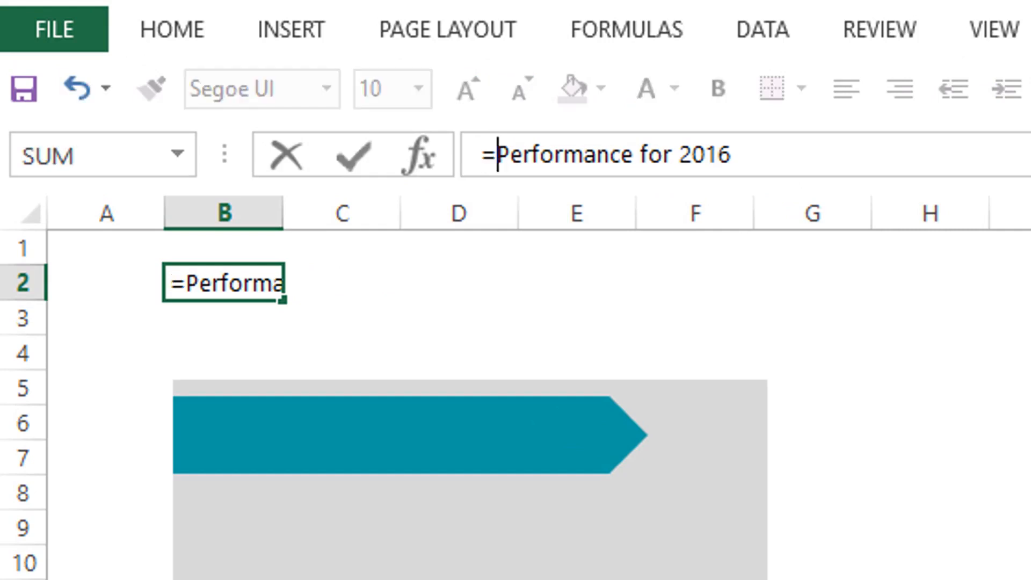
type("\"")
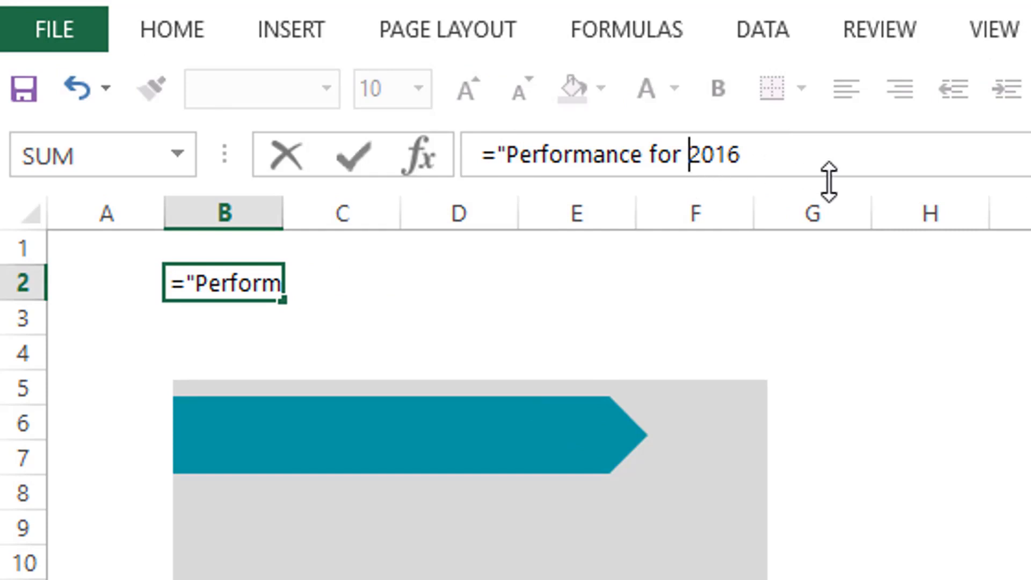
type("\"")
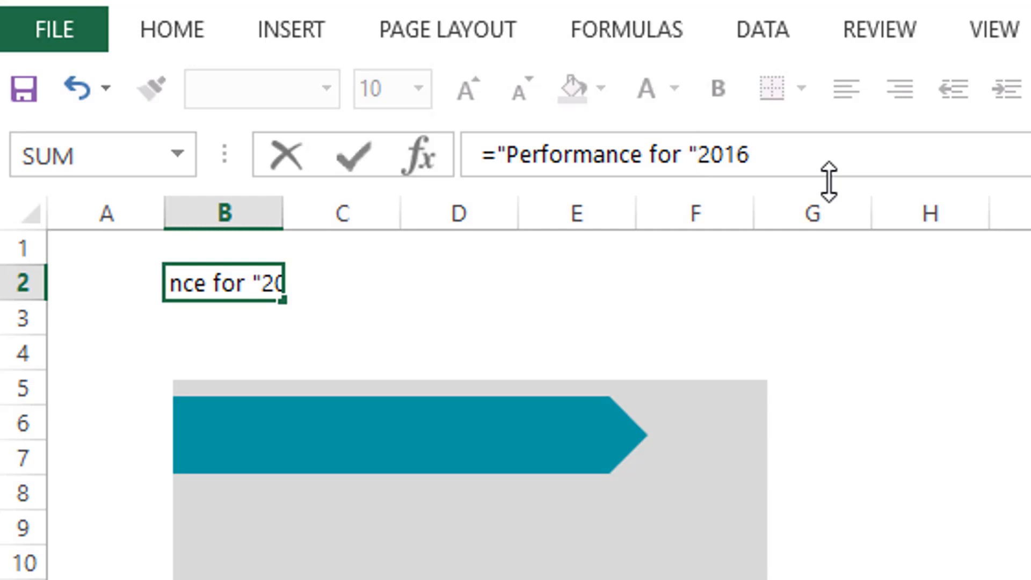
type("&")
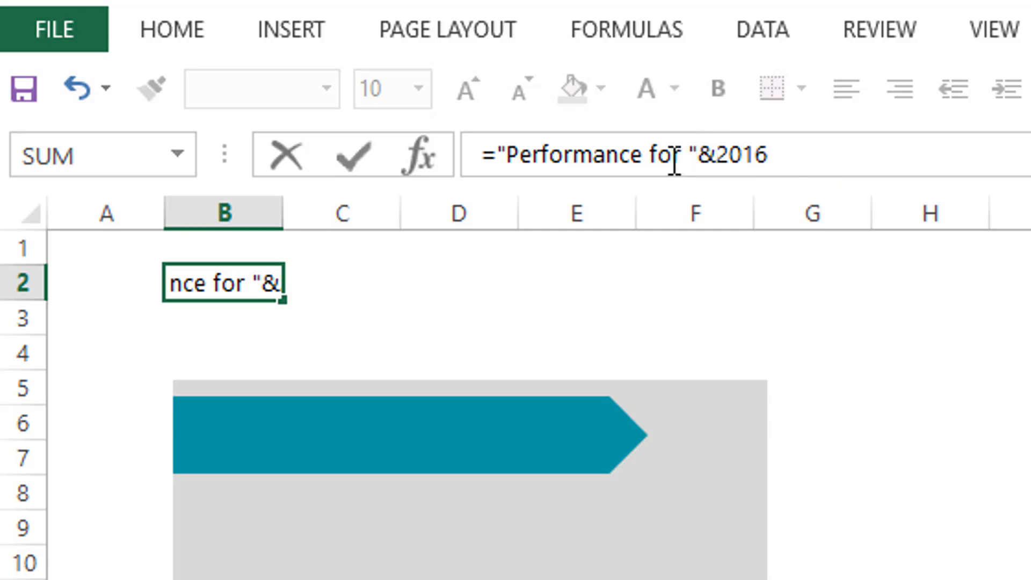
left_click_drag(700, 156, 499, 153)
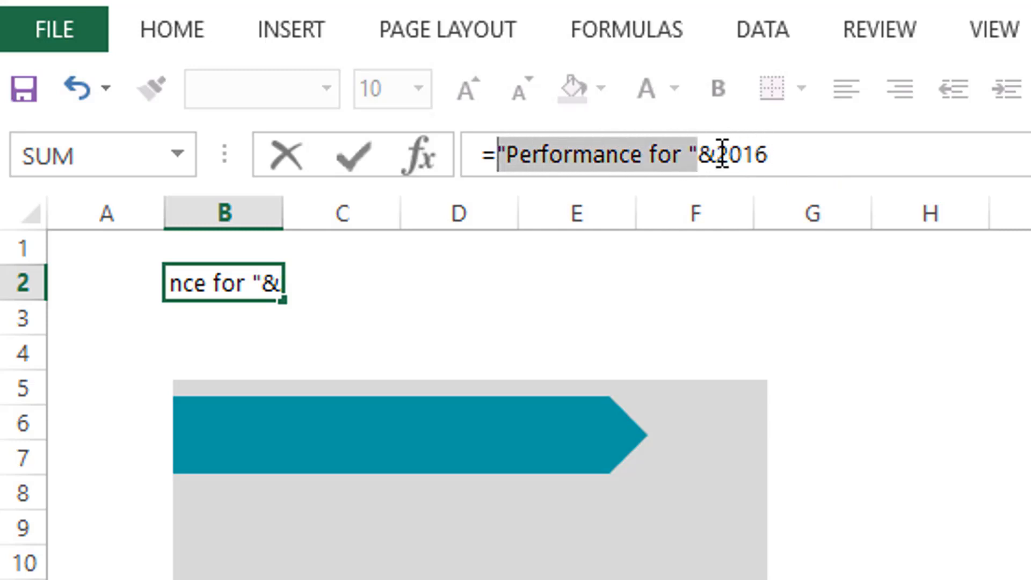
left_click_drag(719, 155, 780, 154)
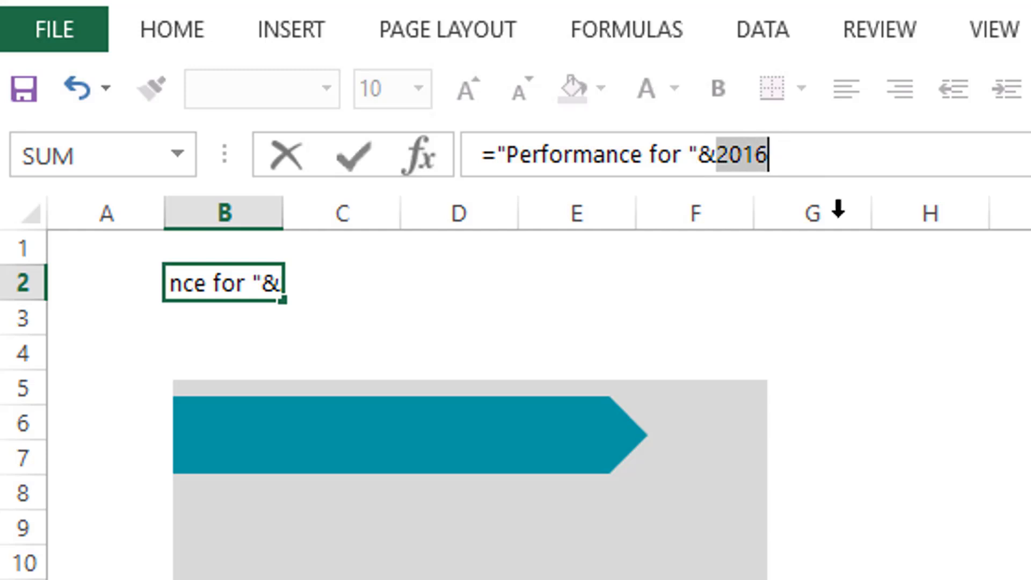
type("sele")
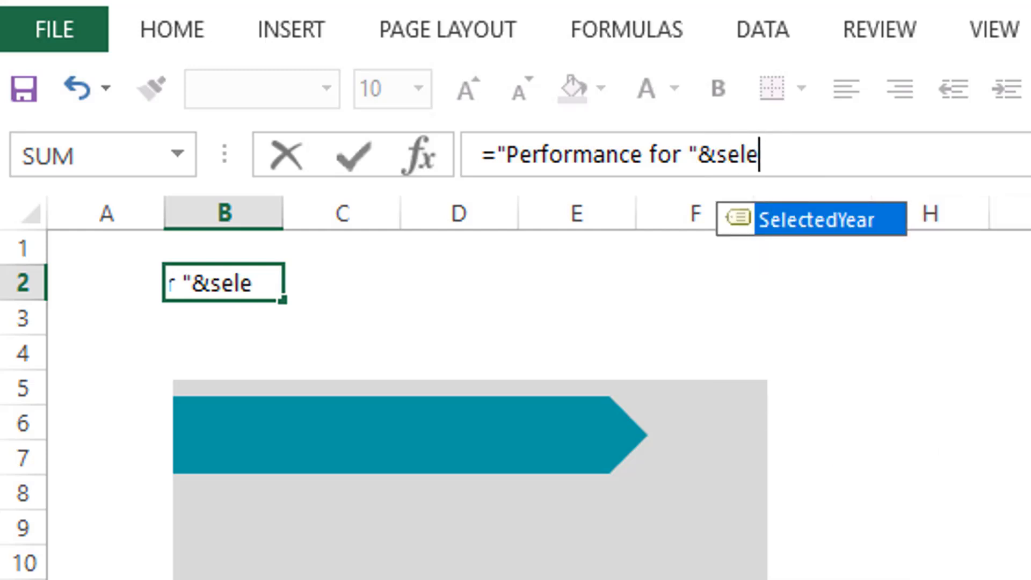
key("Tab")
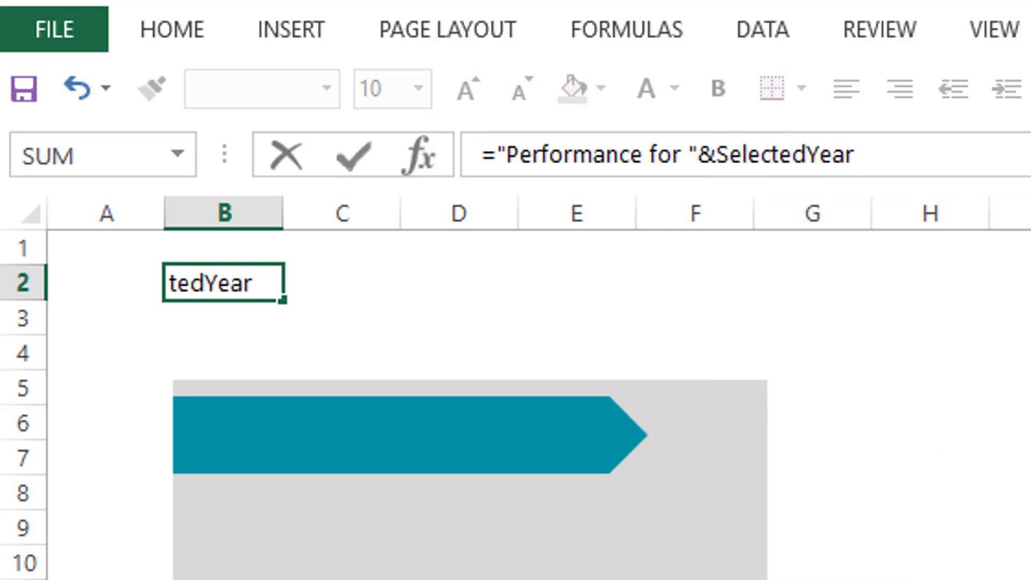
key("Return")
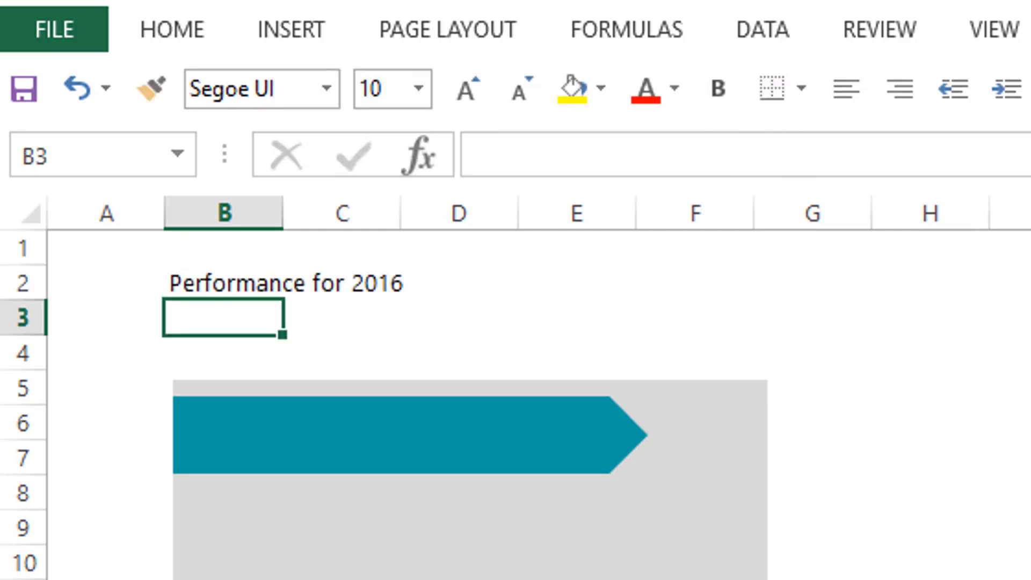
Step: Move the Year slicer to columns J to L, beginning at row 2, and filter it to 2015
left_click_drag(976, 200, 829, 189)
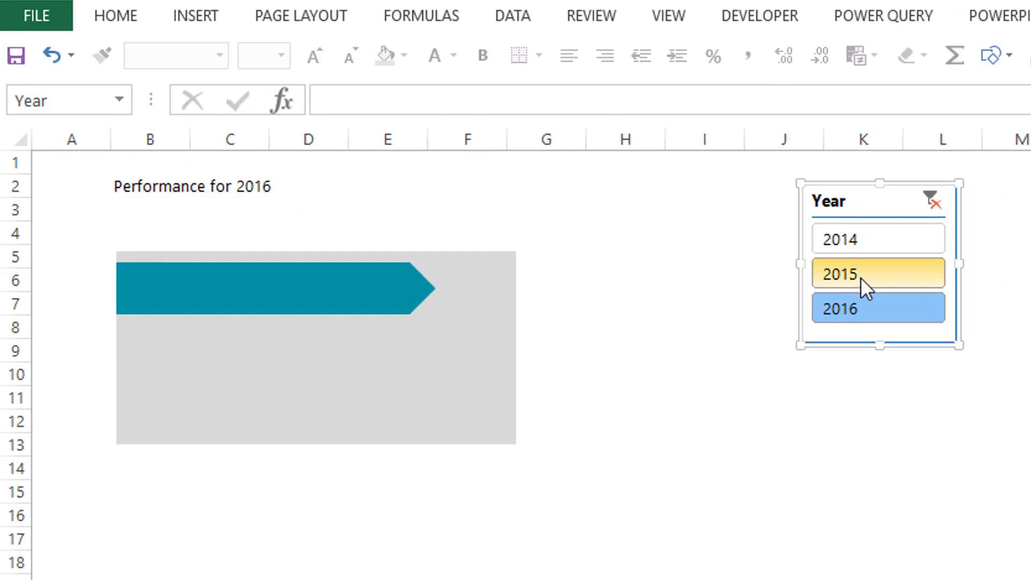
left_click(860, 277)
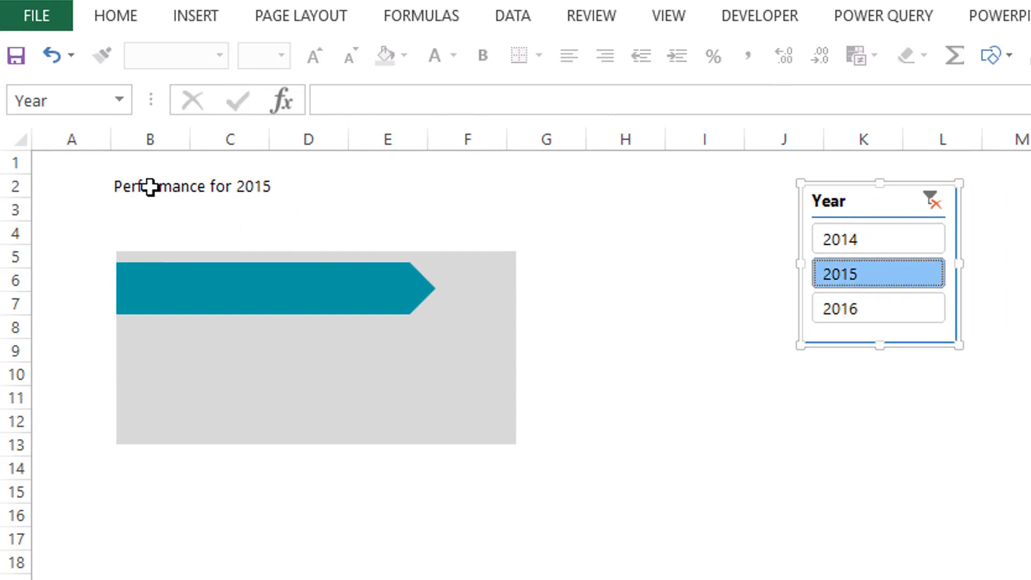
left_click(149, 186)
Step: Link the teal pentagon's text to the heading cell with the formula =$B$2
left_click(171, 298)
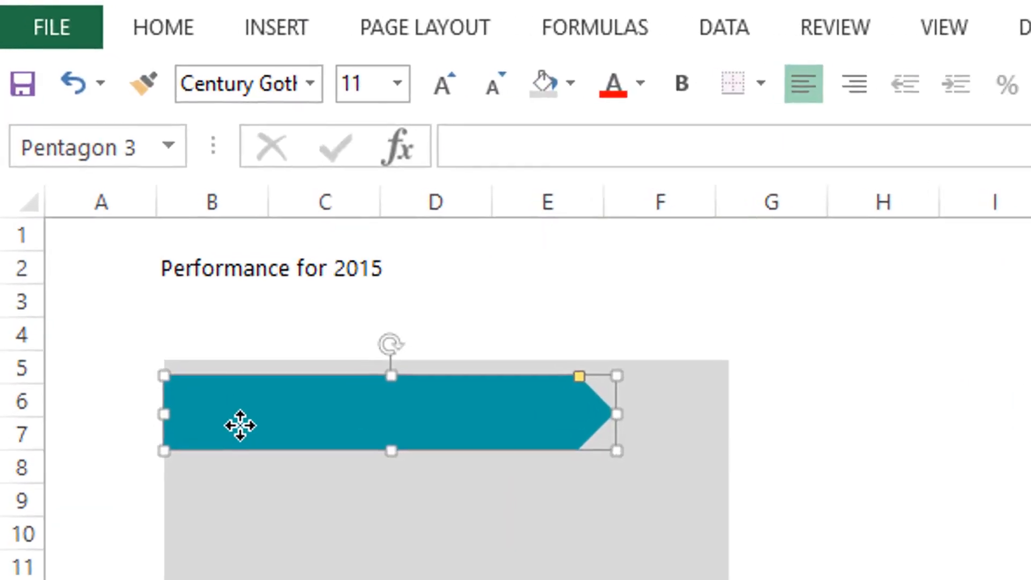
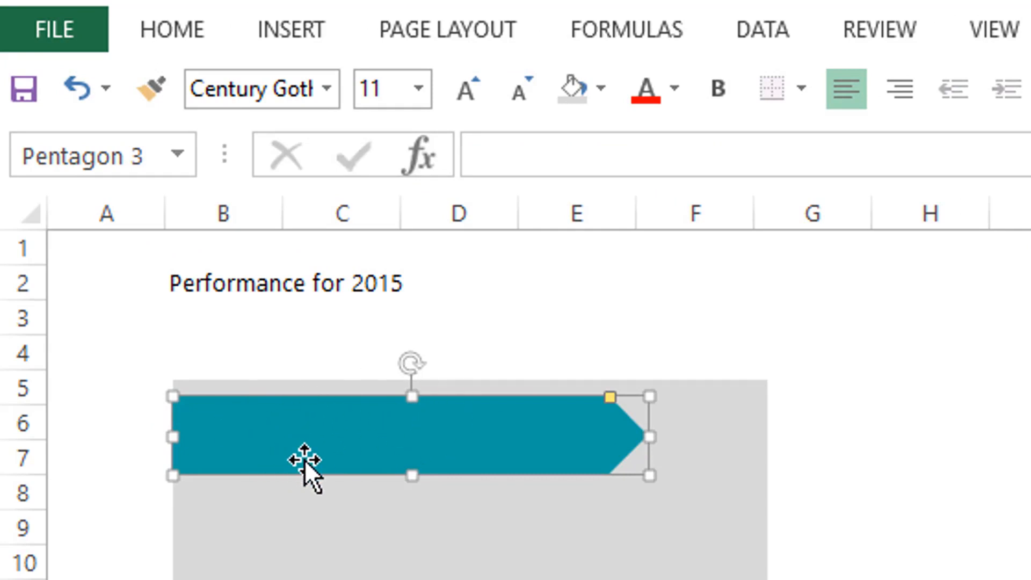
left_click(512, 159)
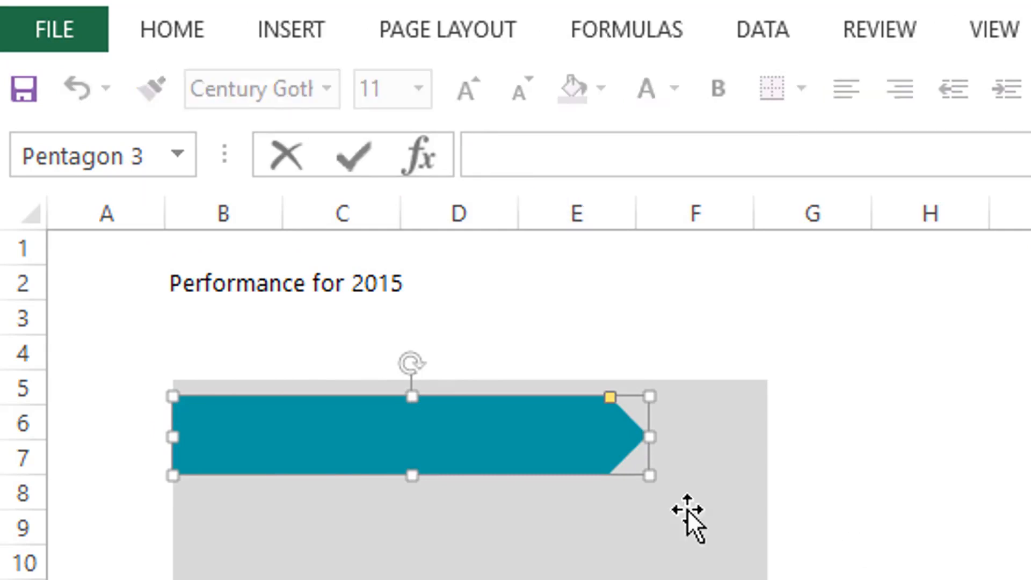
type("=")
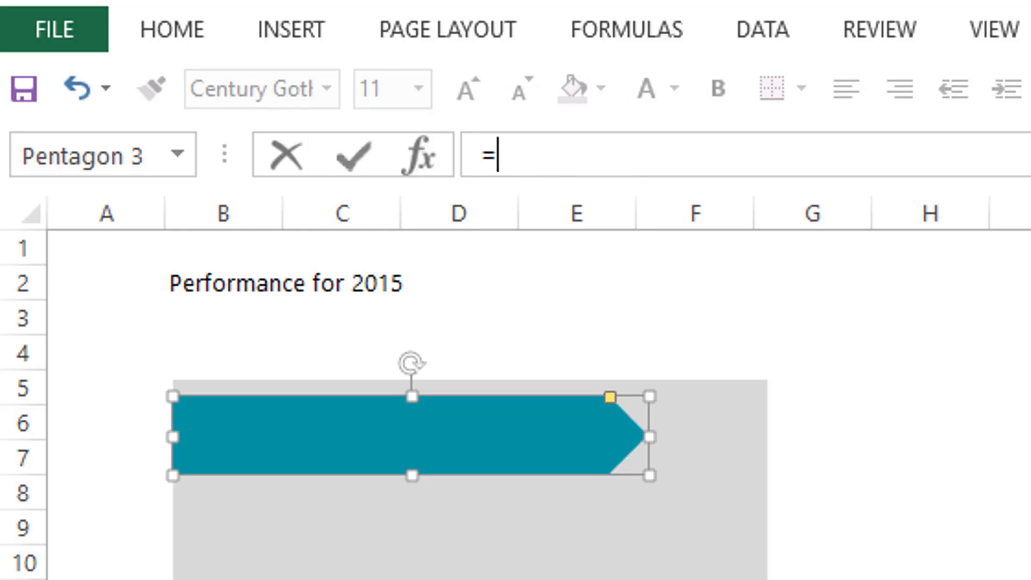
left_click(193, 287)
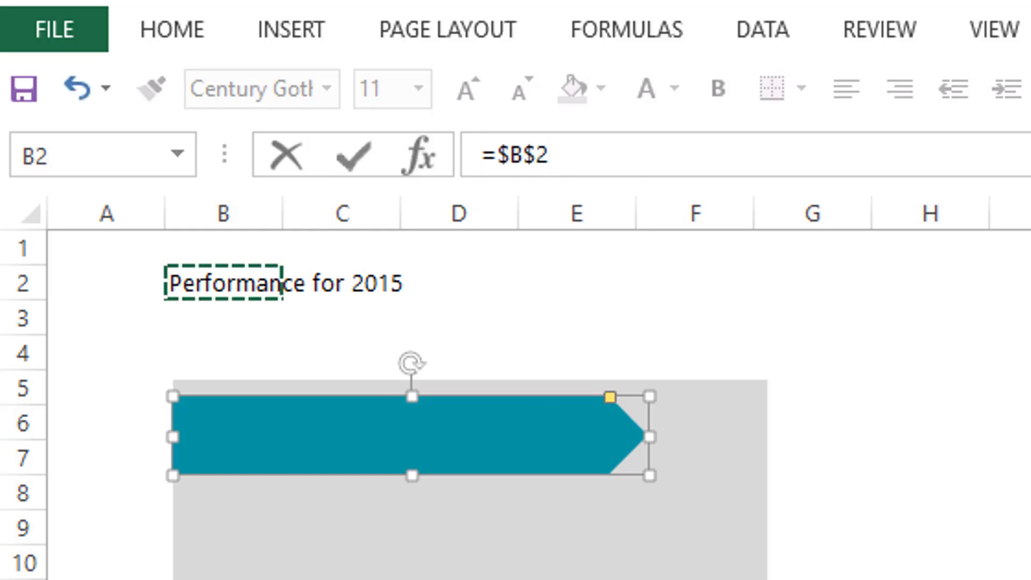
key("Return")
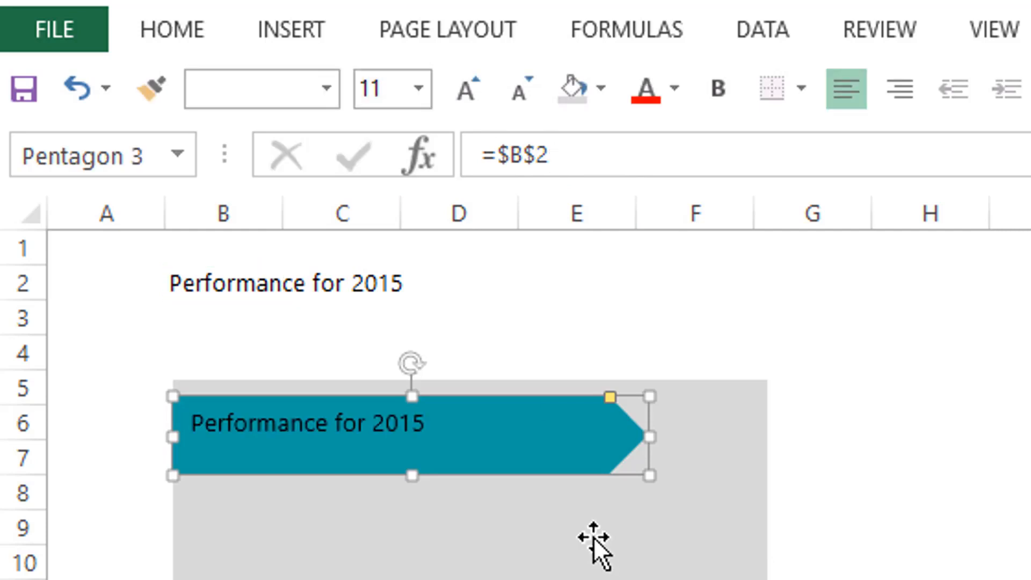
Step: Make the pentagon's linked heading text bold and white
left_click(574, 508)
left_click(575, 465)
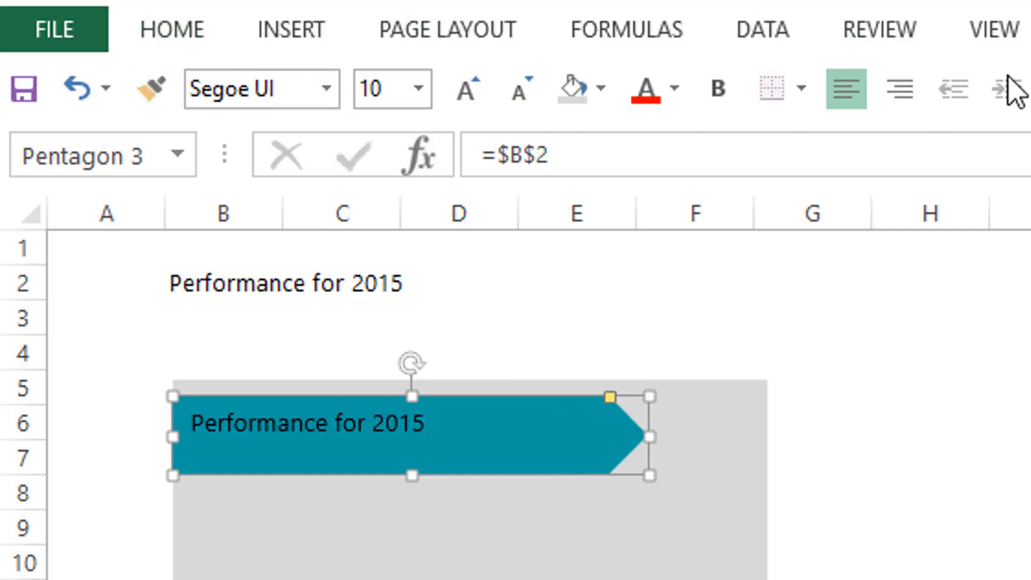
left_click(722, 94)
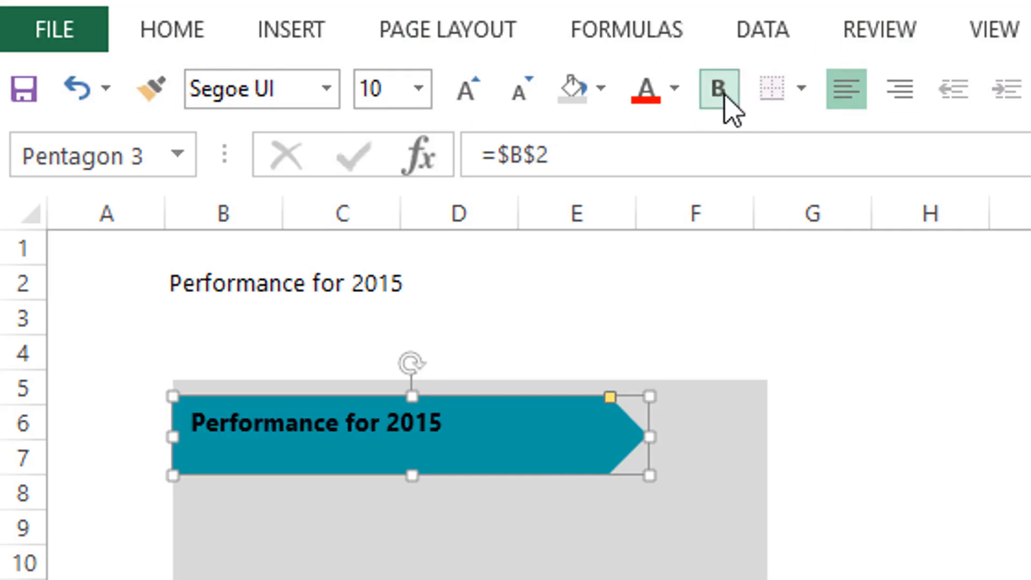
left_click(675, 87)
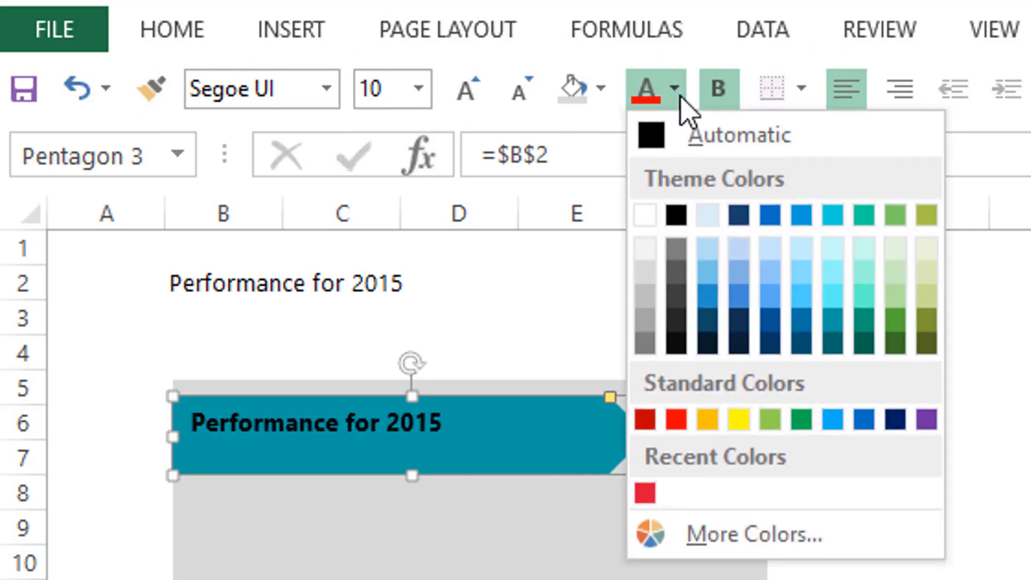
left_click(646, 213)
Step: Centre the heading text vertically and horizontally inside the pentagon
left_click(179, 34)
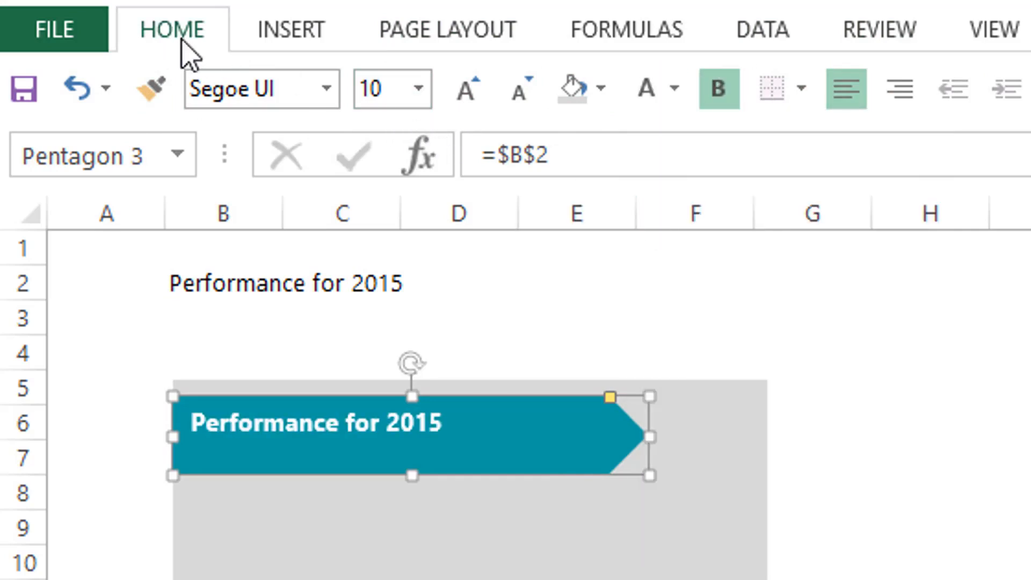
left_click(739, 100)
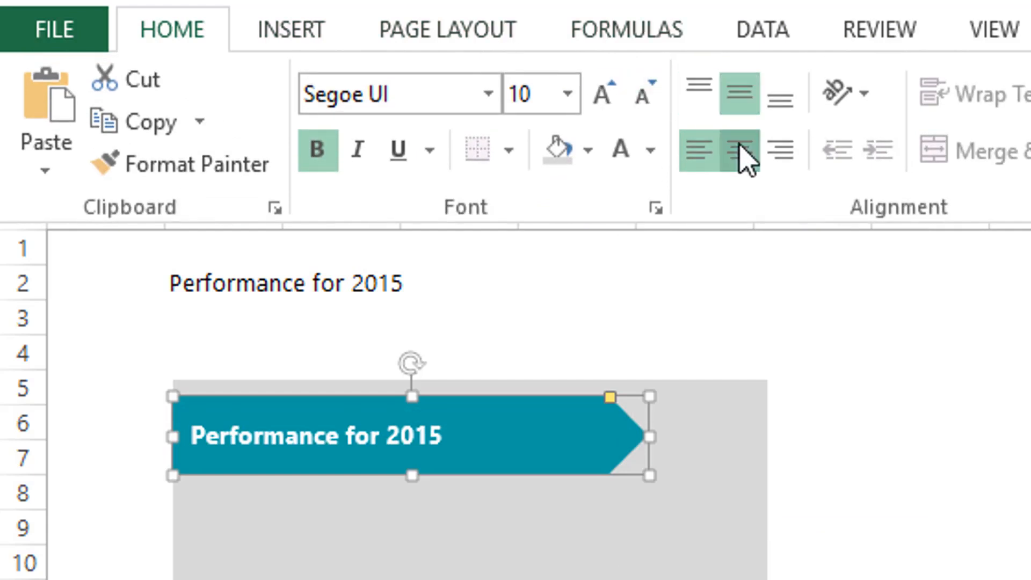
left_click(741, 153)
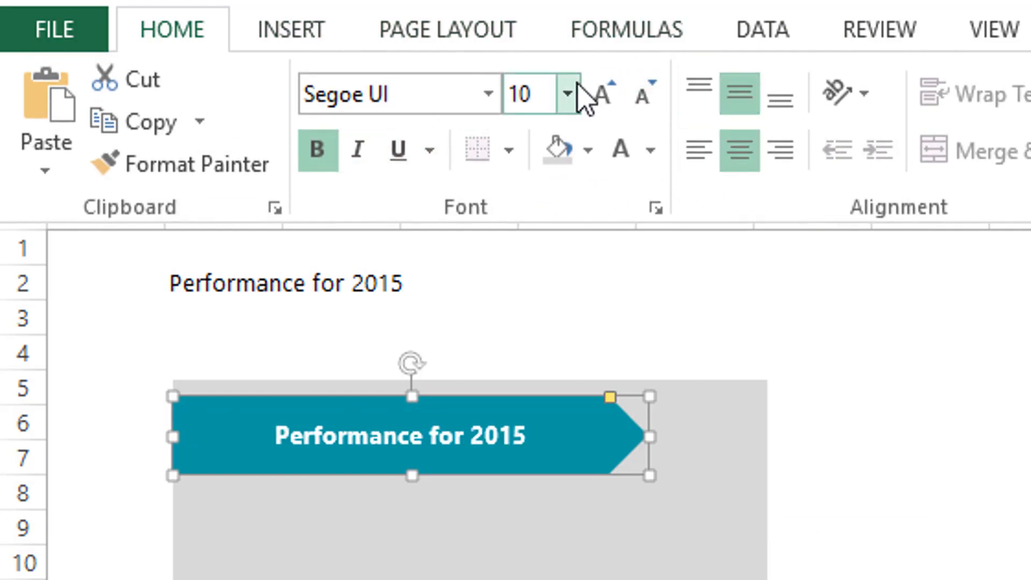
Step: Set the pentagon heading's font size to 12 and deselect the shape
left_click(600, 107)
left_click(599, 108)
left_click(600, 108)
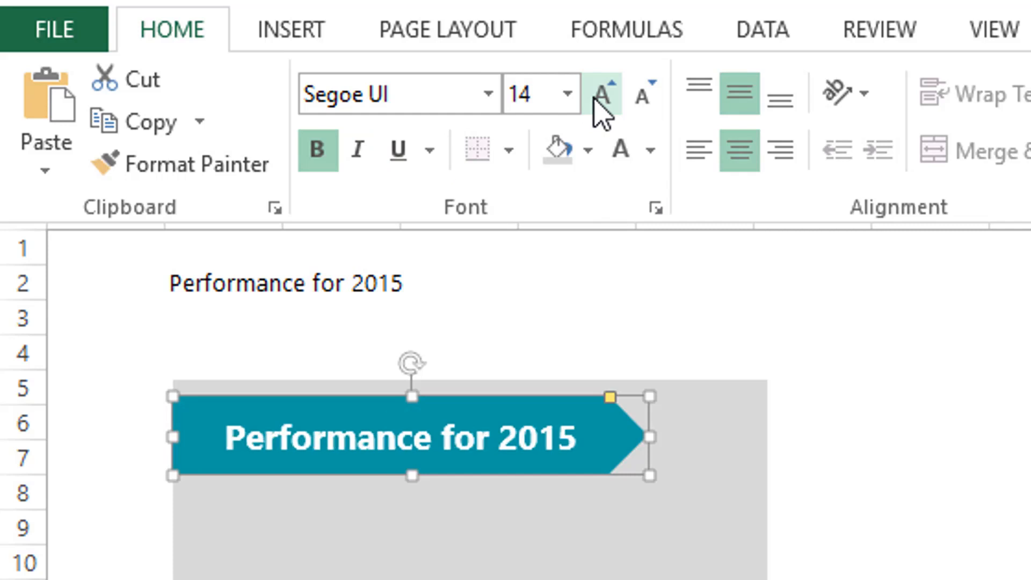
left_click(648, 103)
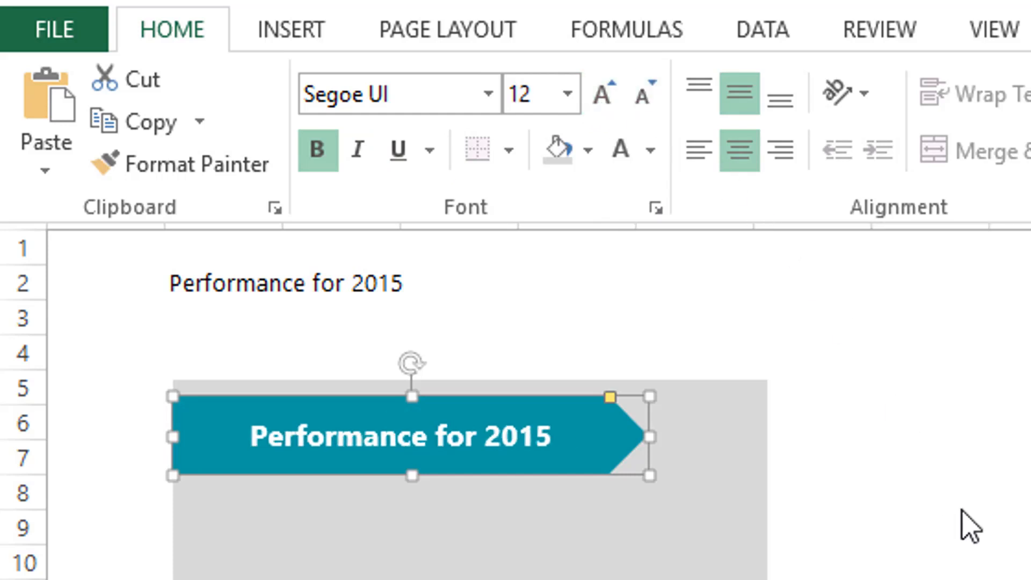
left_click(961, 514)
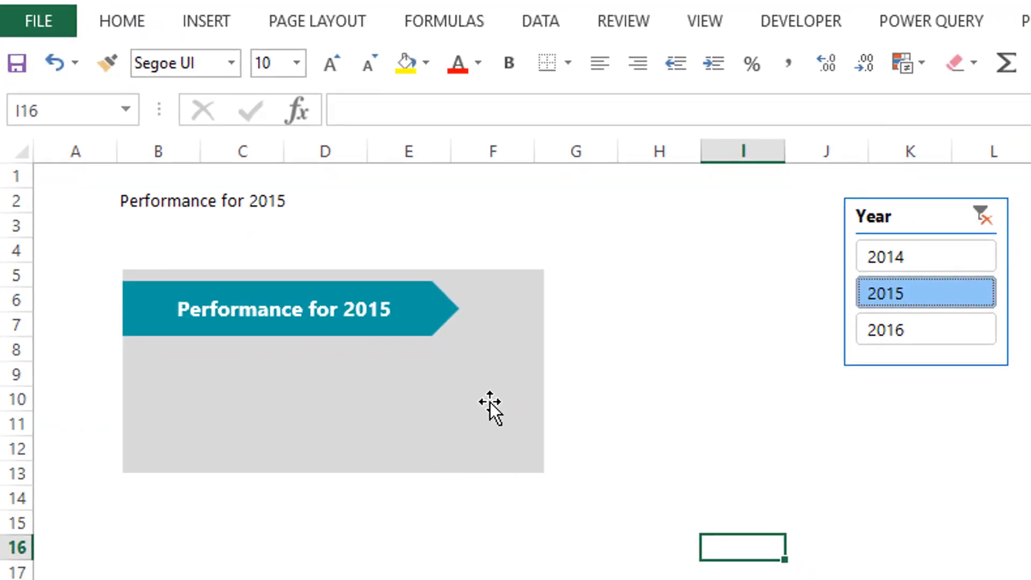
Step: Draw a small isosceles triangle on the grey rectangle in rows 8 and 9 of column B, just below the pentagon
left_click(220, 22)
left_click(407, 53)
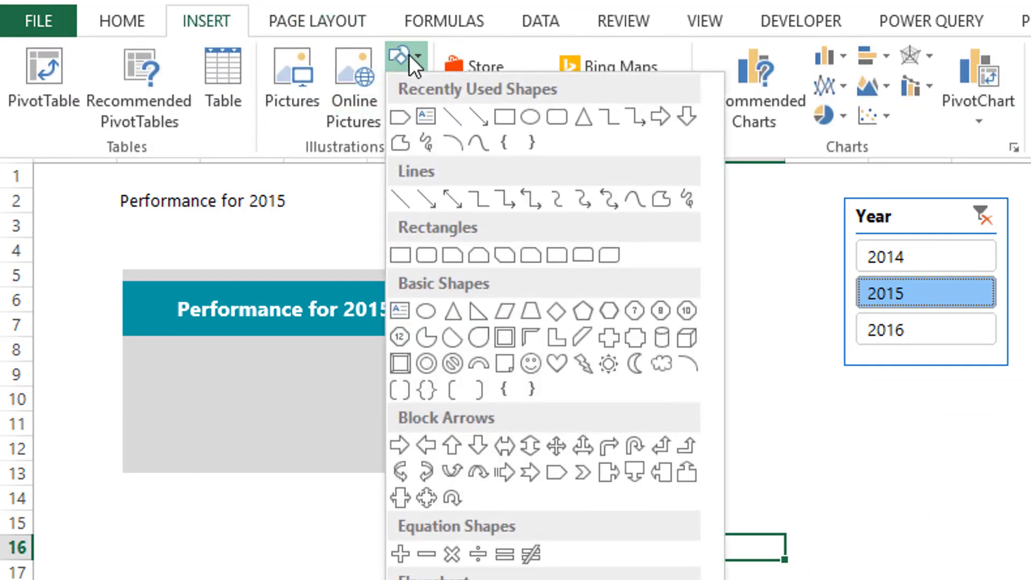
left_click(455, 318)
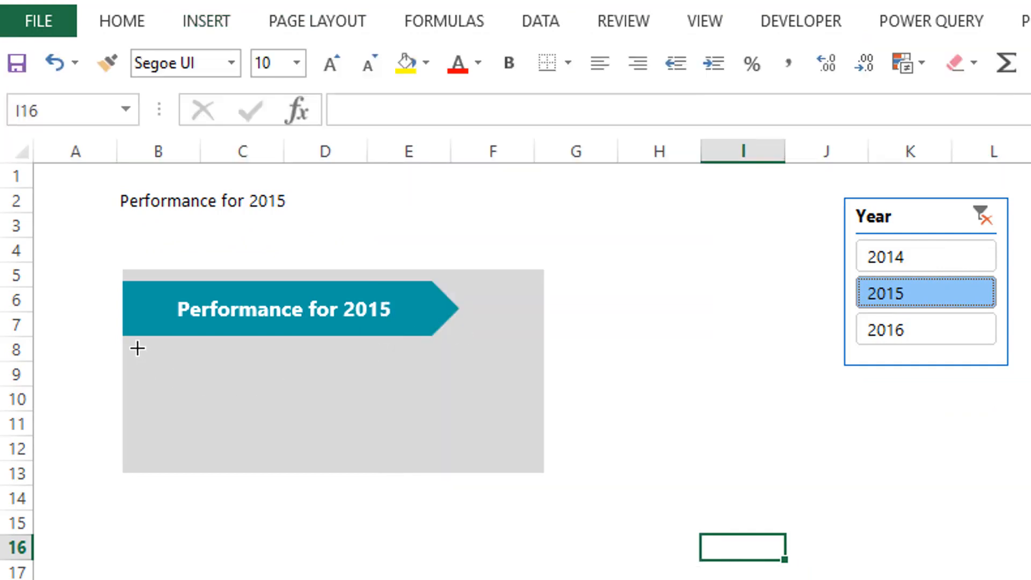
left_click_drag(141, 353, 180, 384)
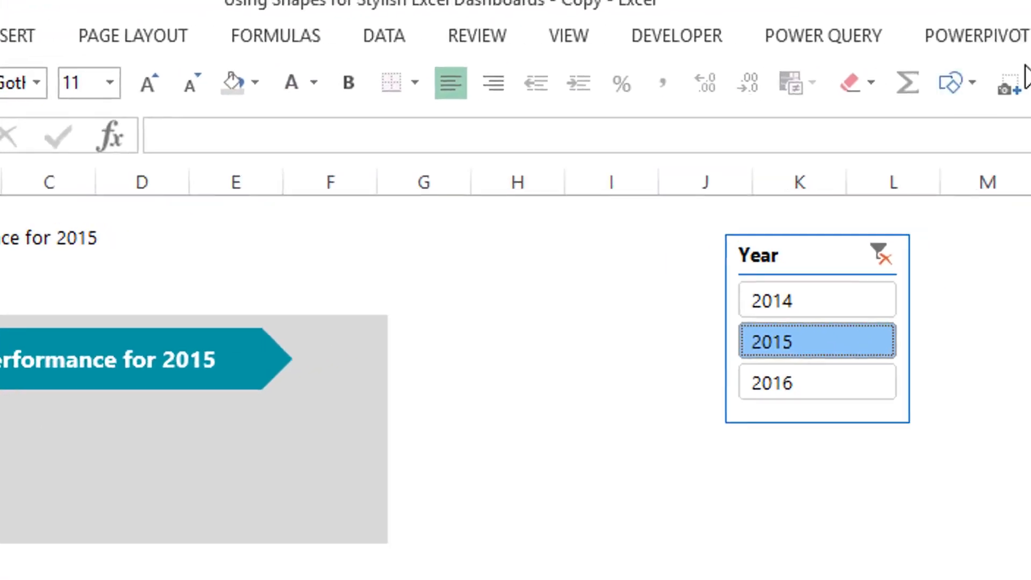
Step: Remove the triangle's outline and fill it with the darkest shade of the green theme colour
left_click(974, 80)
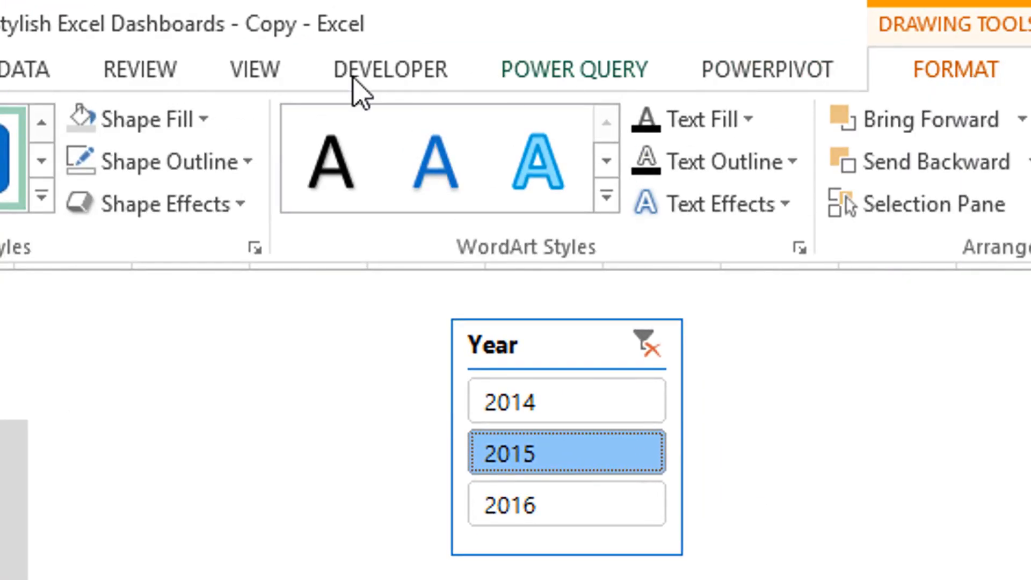
left_click(215, 161)
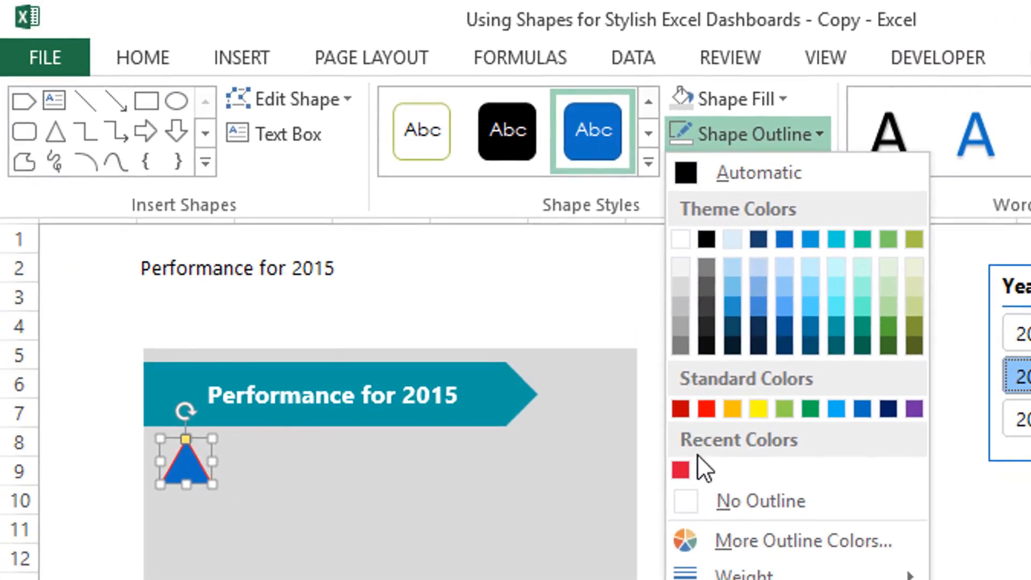
left_click(546, 530)
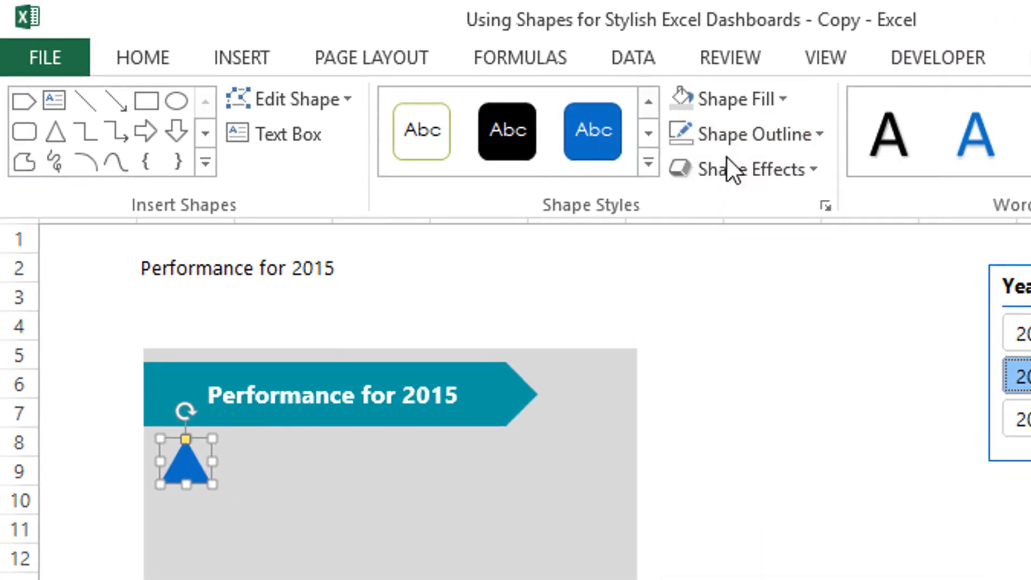
left_click(756, 100)
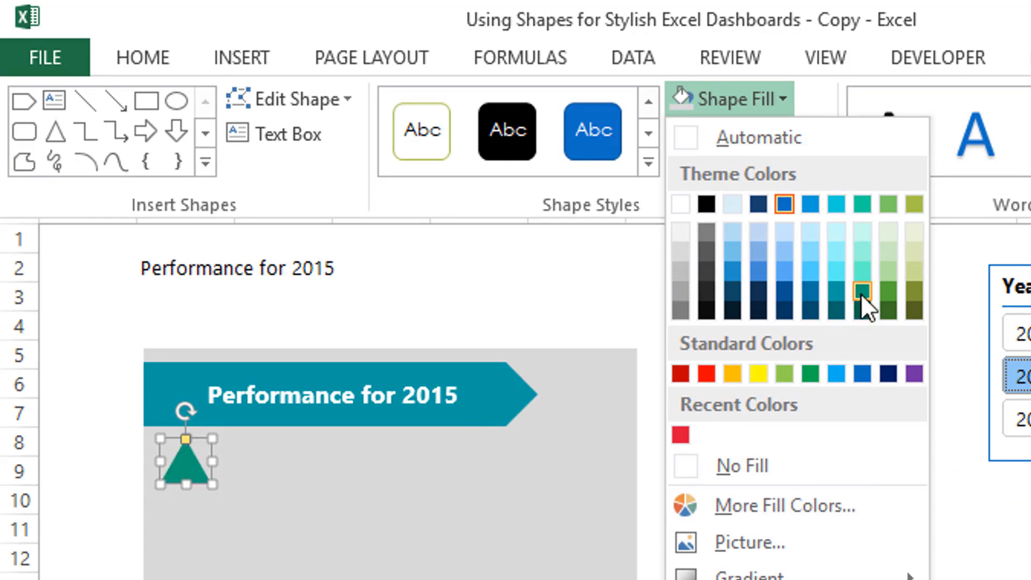
left_click(862, 310)
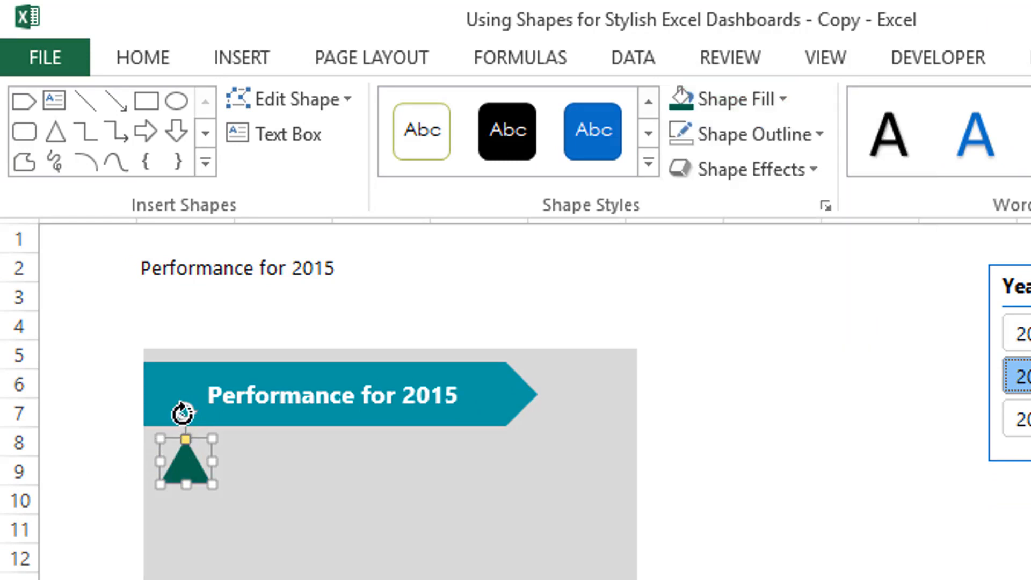
Step: Rotate the green triangle until it points down and tuck it under the pentagon at the grey rectangle's edge
left_click(185, 413)
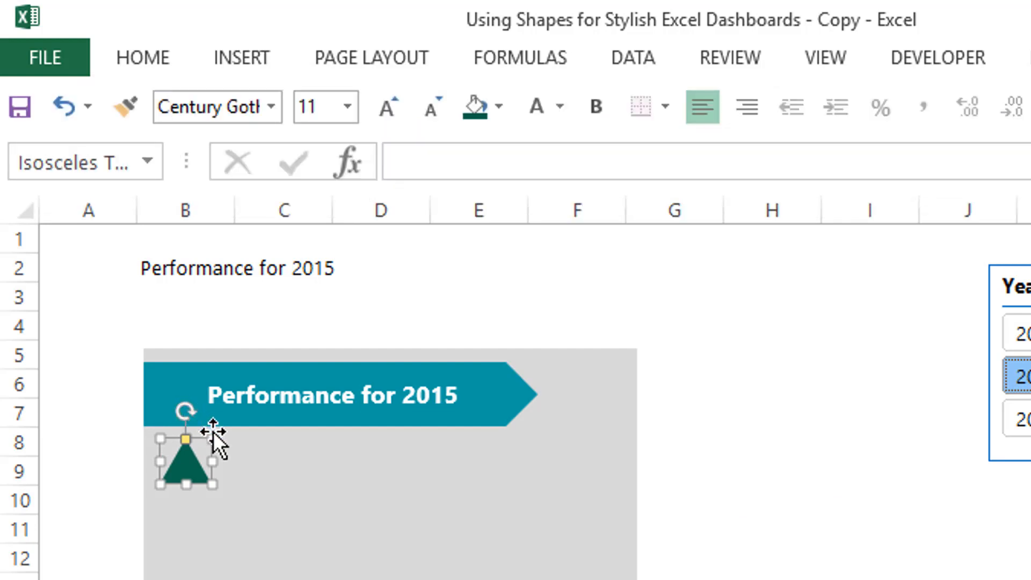
left_click_drag(185, 412, 175, 446)
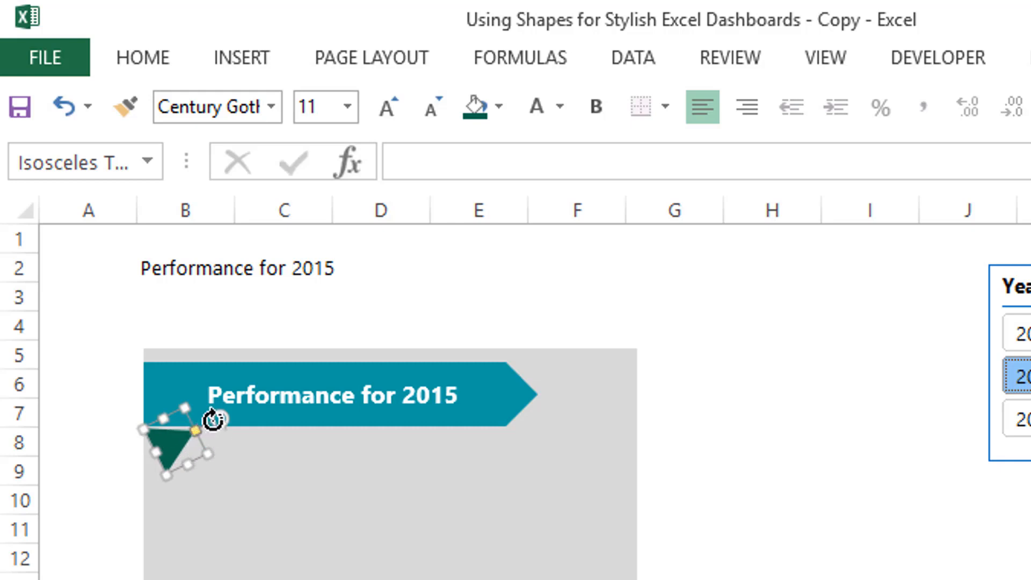
left_click_drag(213, 420, 211, 421)
left_click_drag(161, 453, 162, 452)
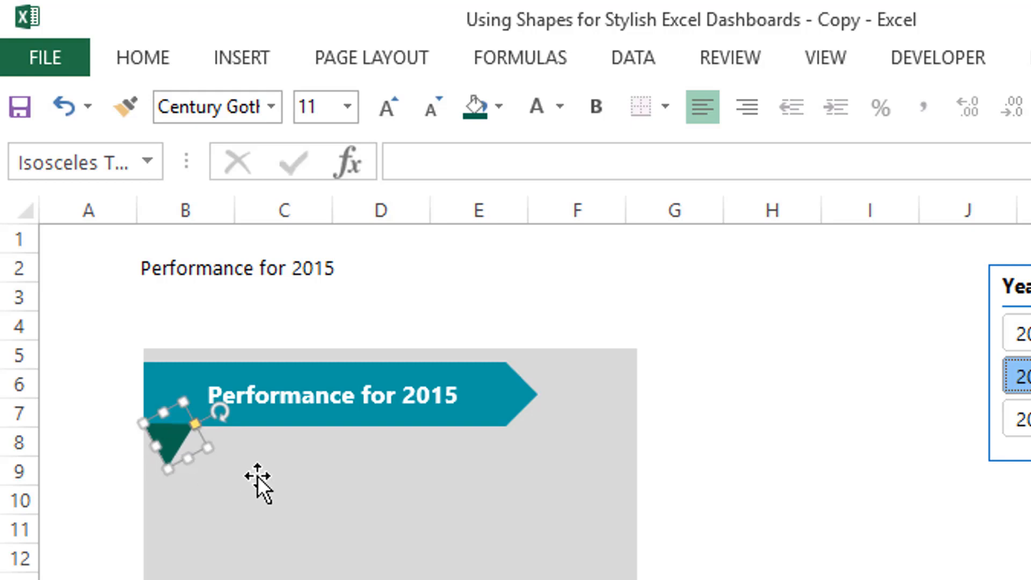
left_click(574, 487)
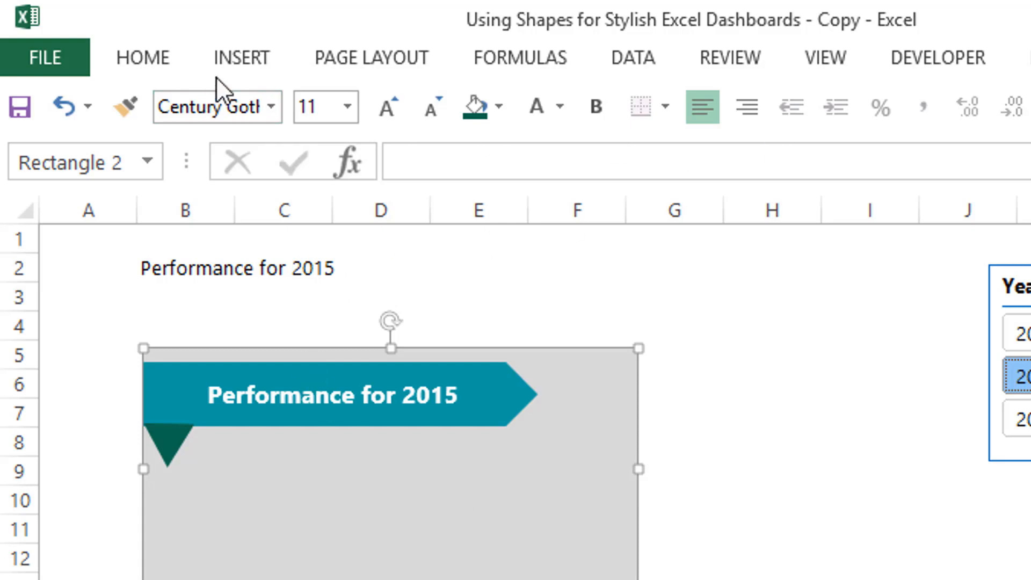
Step: Draw a text box on the grey rectangle just below the pentagon, spanning about rows 8 to 10
left_click(236, 58)
left_click(488, 96)
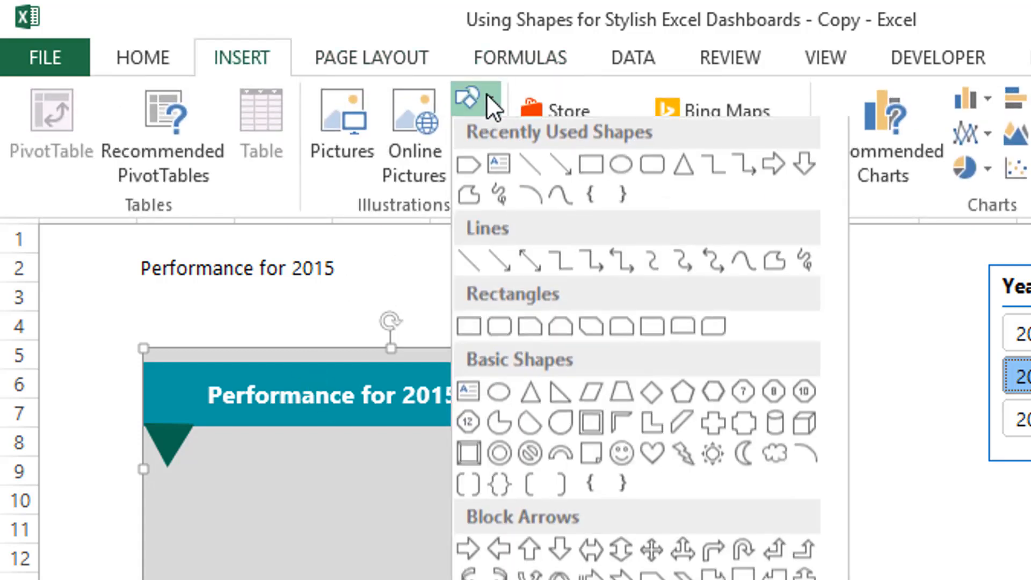
left_click(499, 170)
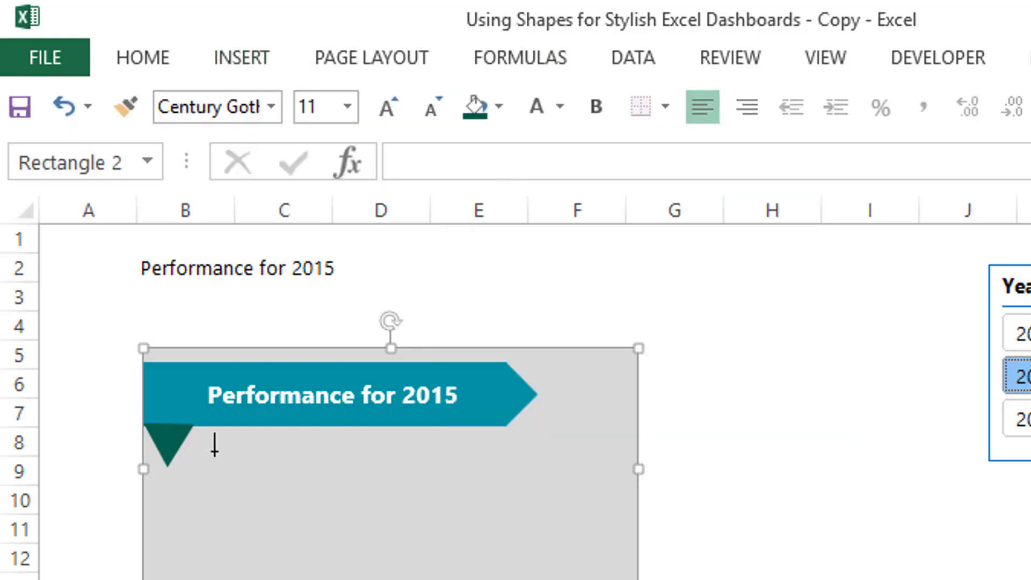
left_click_drag(218, 449, 487, 501)
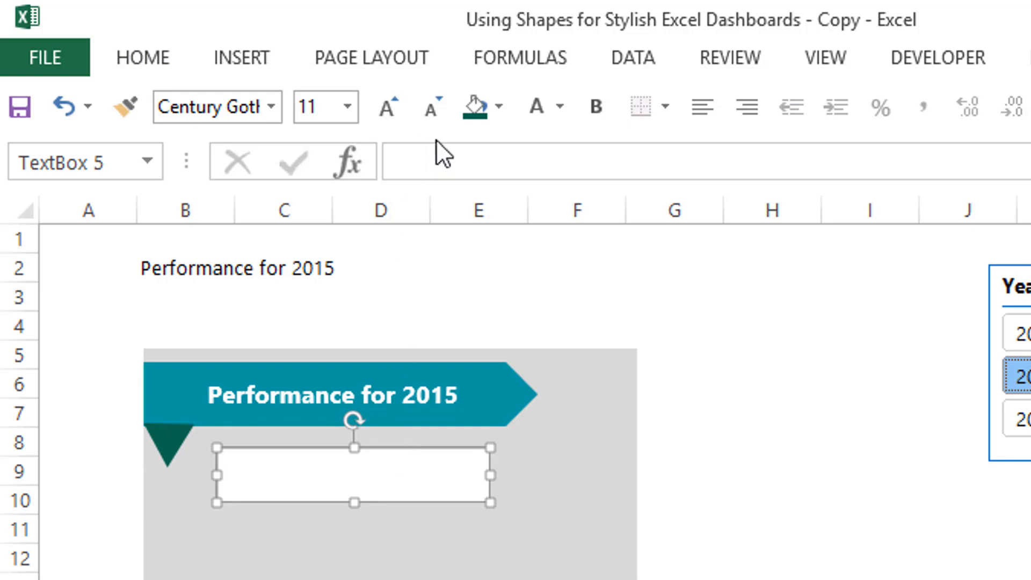
Step: Link the new text box to the current year's turnover with the formula =Analytics!R17
left_click(439, 172)
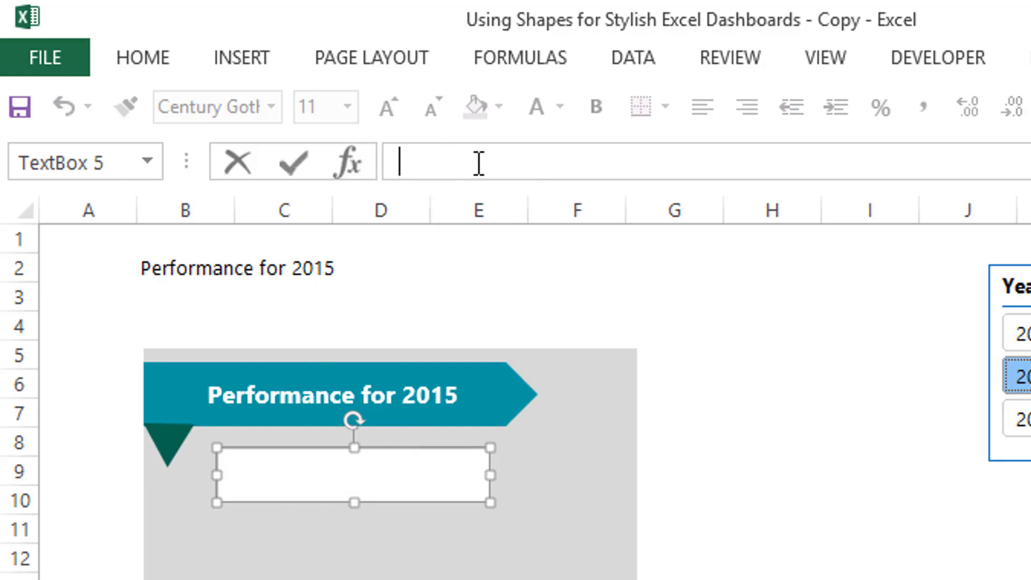
type("=")
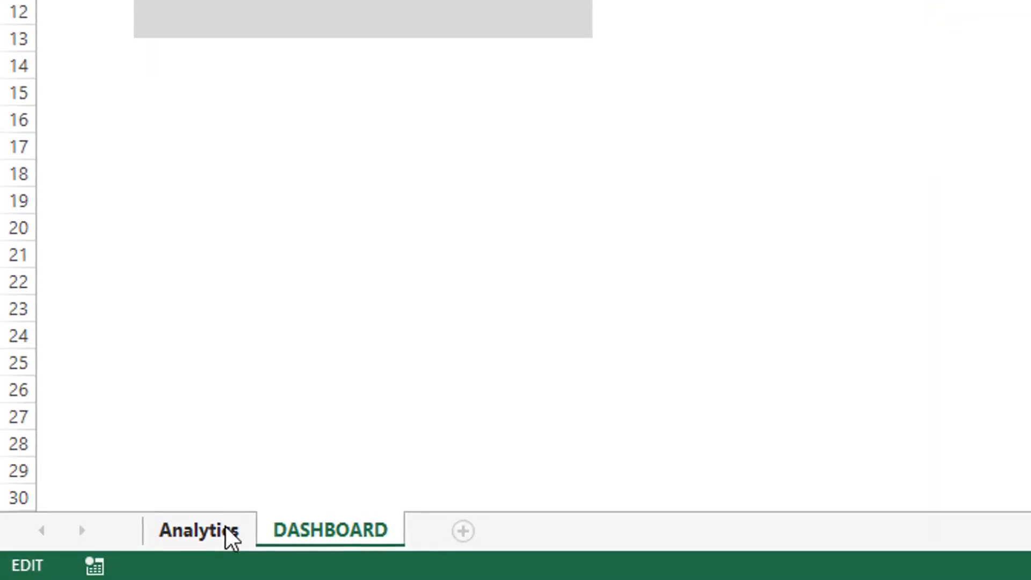
left_click(226, 527)
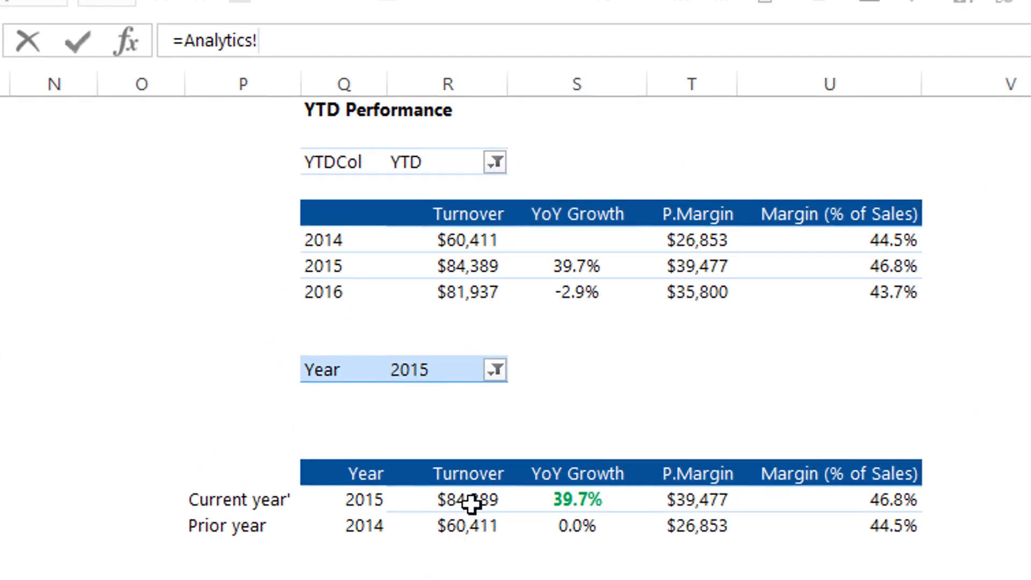
left_click(472, 504)
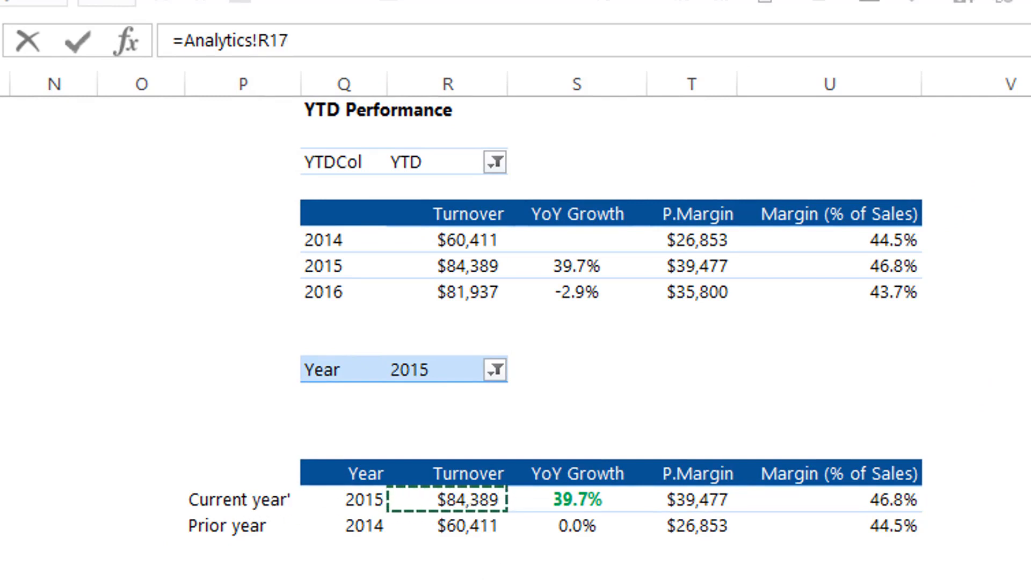
key("Return")
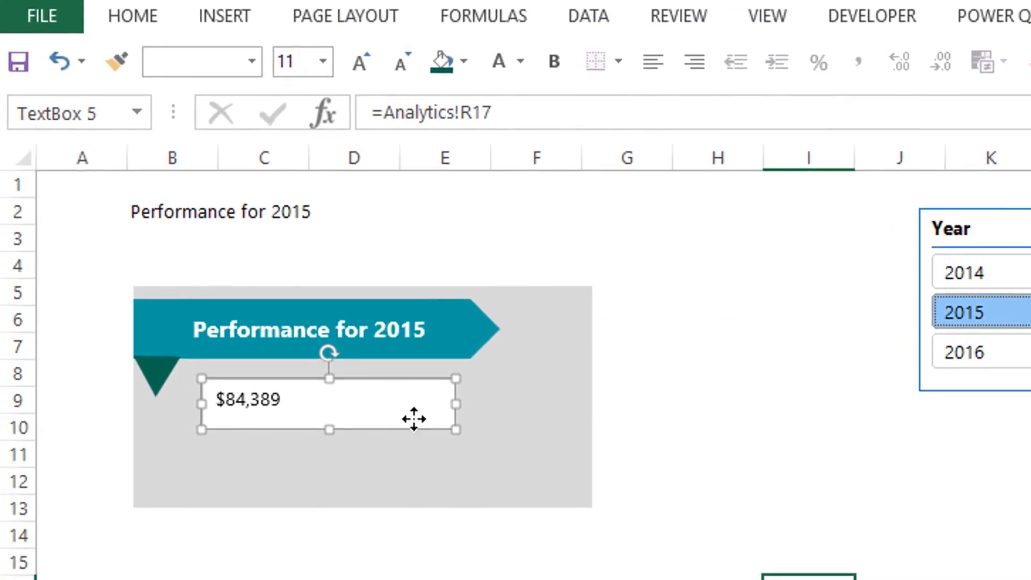
Step: Make the linked turnover figure bold and colour its text Blue, Accent 1
left_click(560, 63)
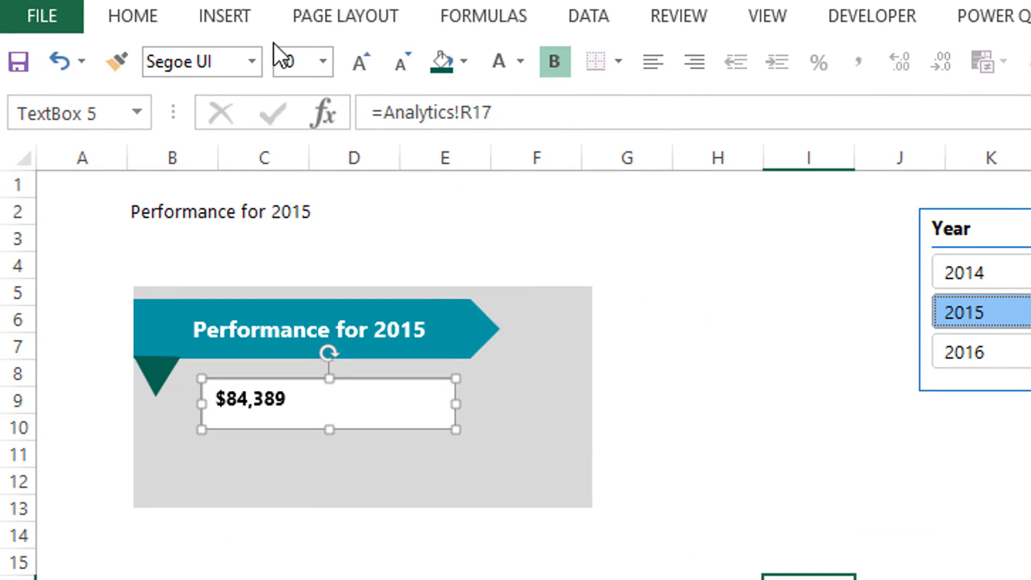
left_click(524, 64)
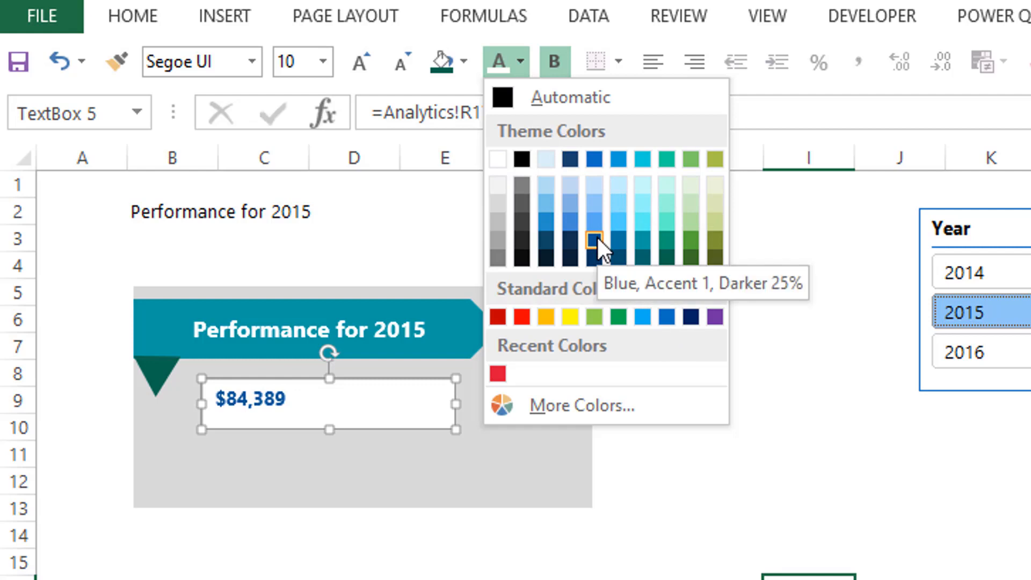
left_click(594, 158)
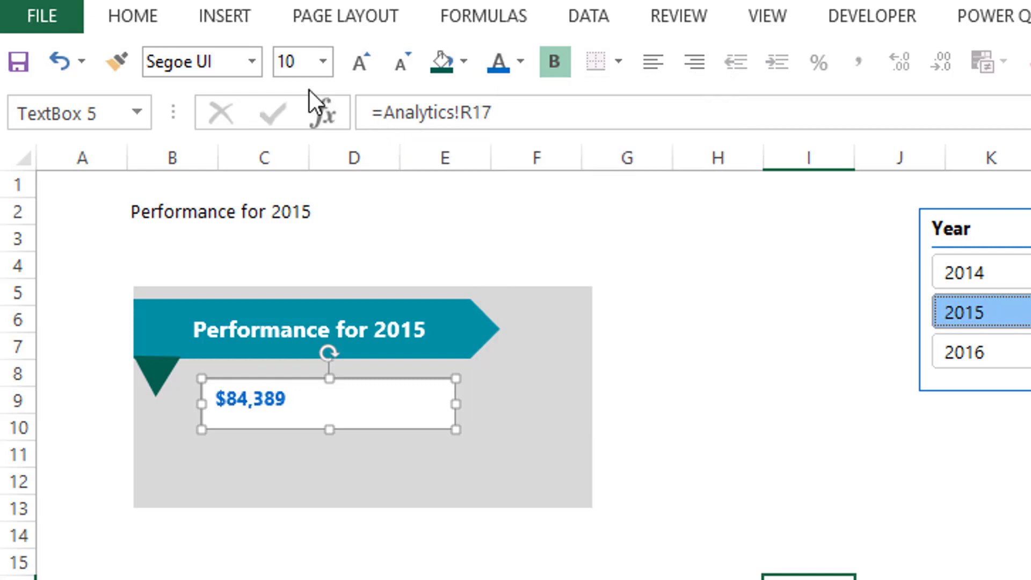
Step: Centre the turnover figure vertically and horizontally inside its text box
left_click(153, 17)
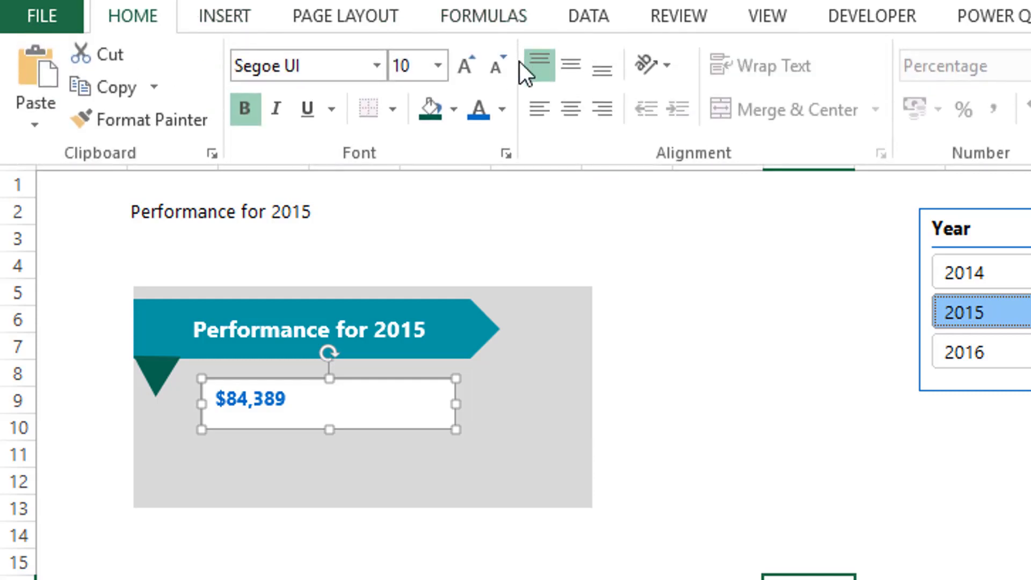
left_click(569, 67)
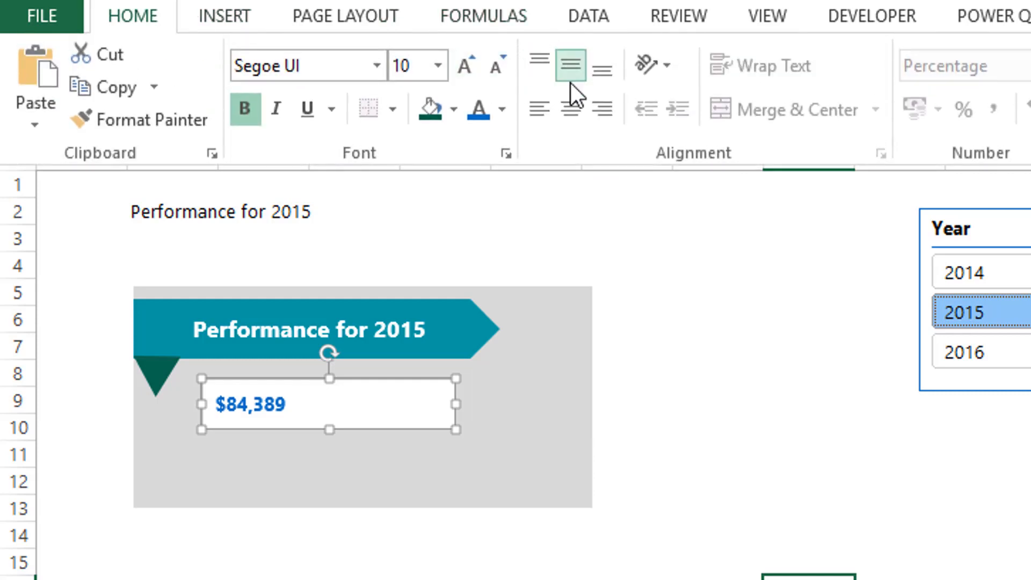
left_click(572, 109)
Step: Increase the turnover figure's font size to 28 and enlarge its text box so the number fits
left_click(459, 74)
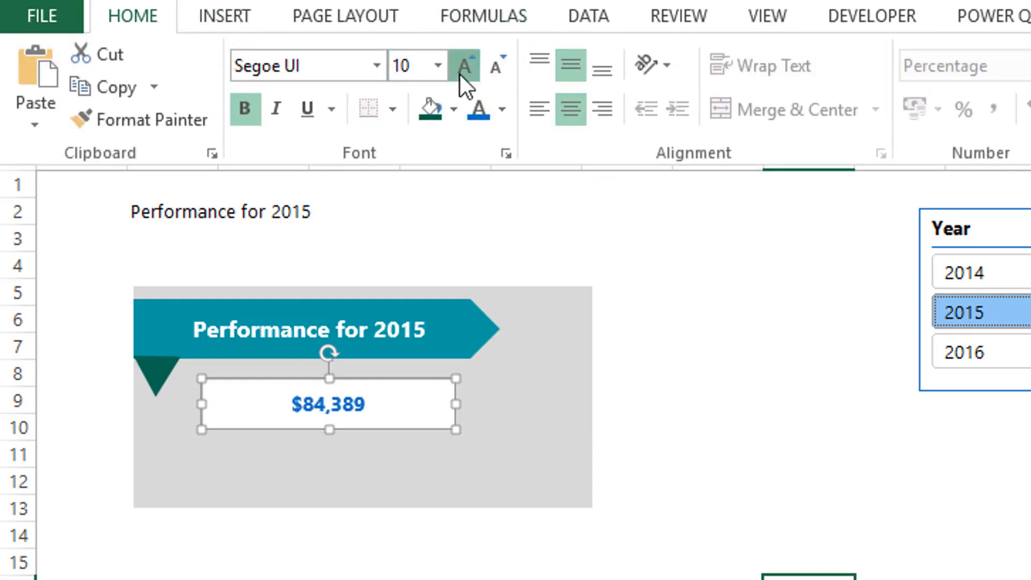
left_click(460, 74)
left_click(460, 74)
left_click(459, 74)
left_click(460, 74)
left_click(459, 75)
left_click(460, 74)
left_click(460, 74)
left_click(460, 74)
left_click(460, 74)
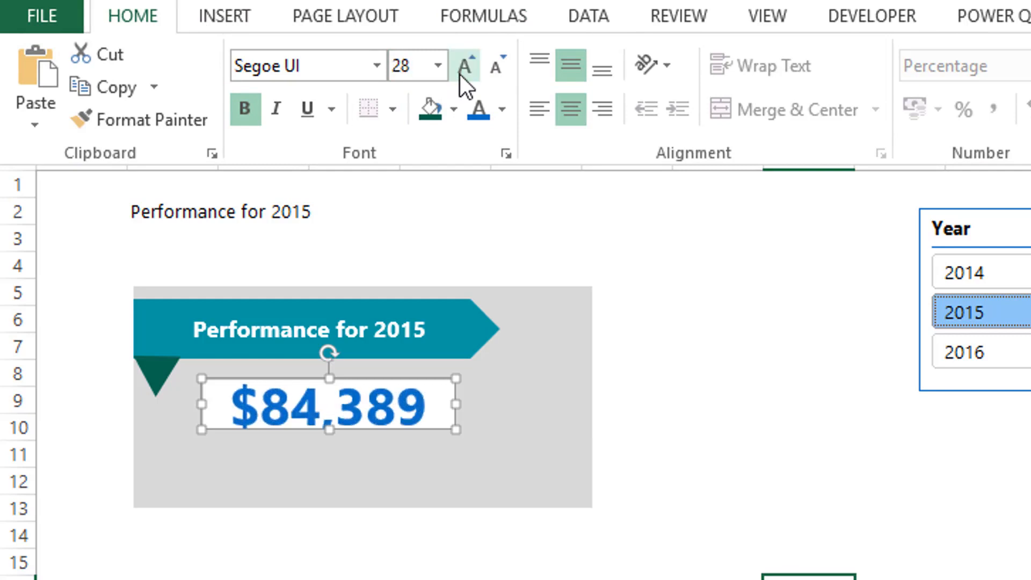
left_click(459, 436)
mouse_move(458, 428)
left_mouse_down()
mouse_move(471, 448)
mouse_move(425, 433)
left_mouse_up()
Step: Remove the outline and the fill from the turnover figure's text box
left_click(896, 53)
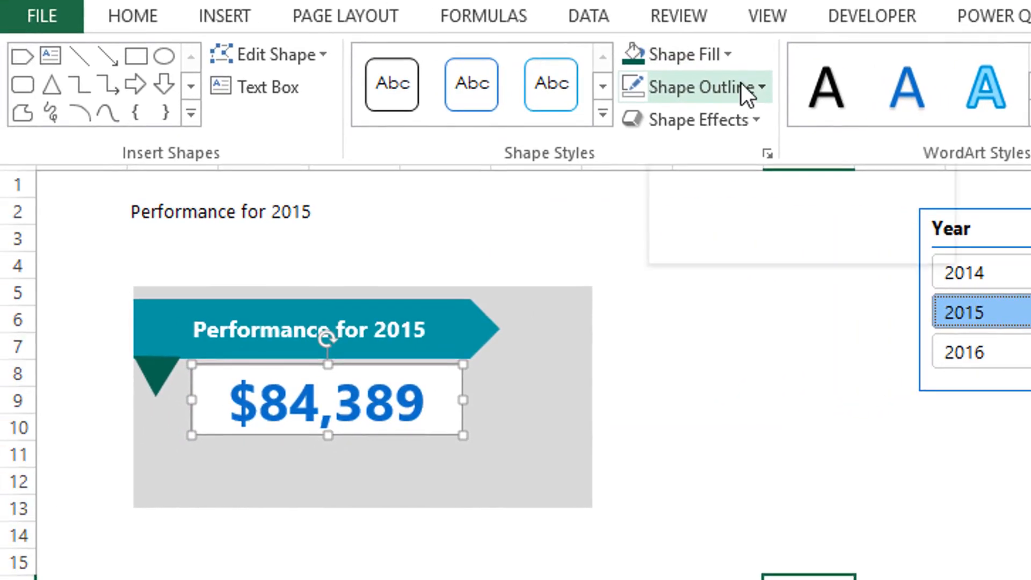
left_click(577, 102)
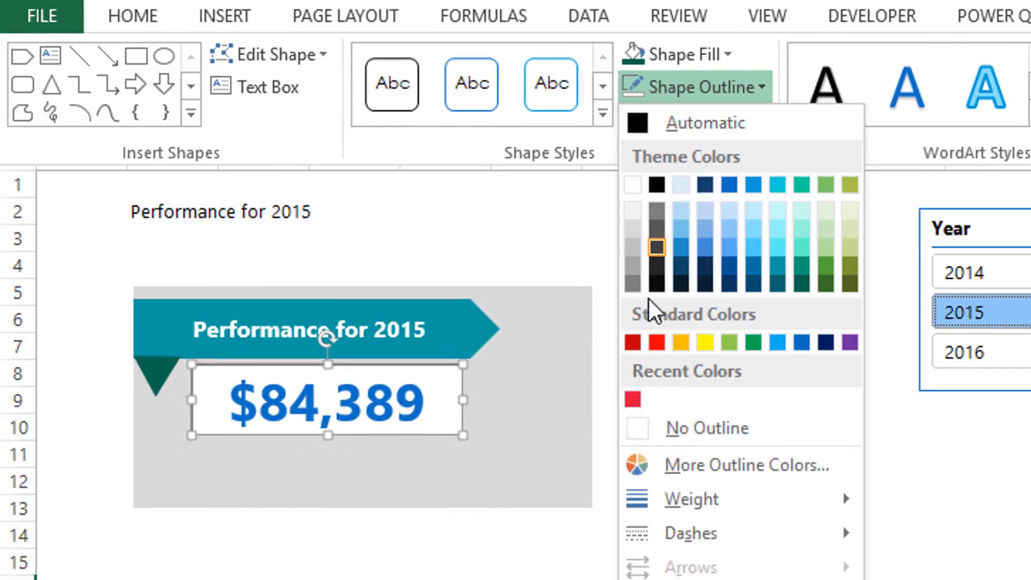
left_click(693, 429)
left_click(696, 56)
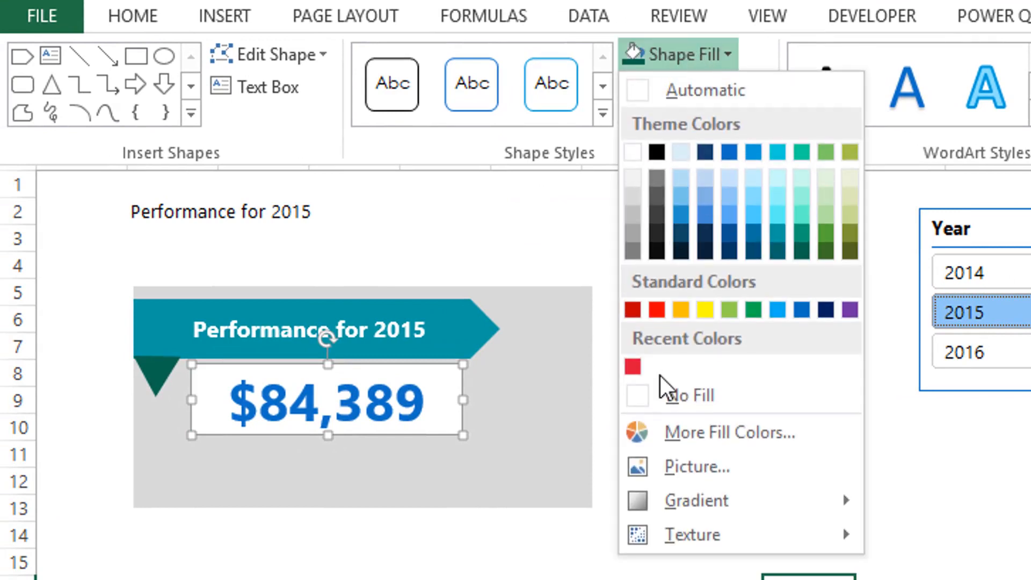
left_click(671, 394)
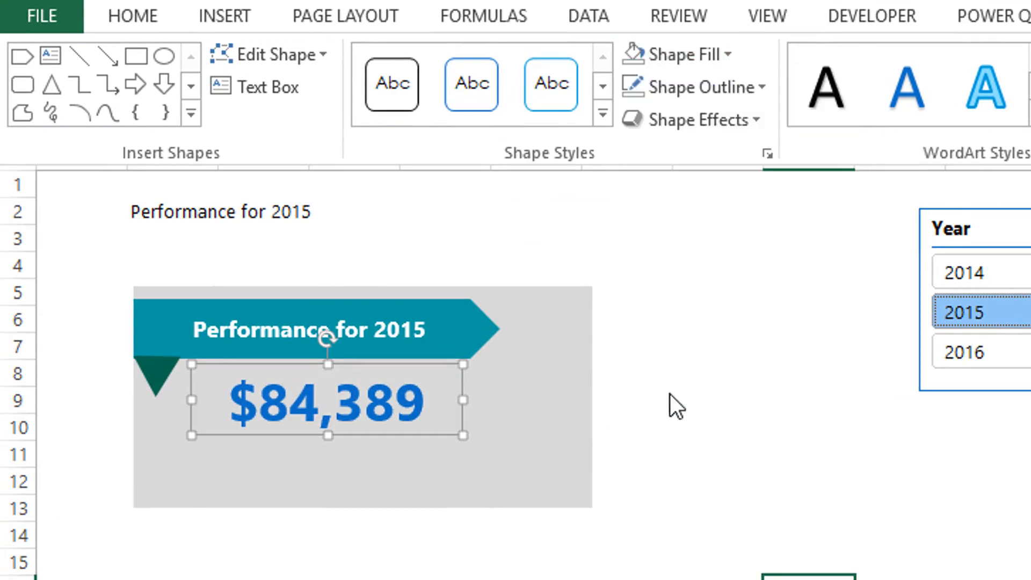
Step: Extend the grey background rectangle's bottom edge down to row 14
left_click(402, 475)
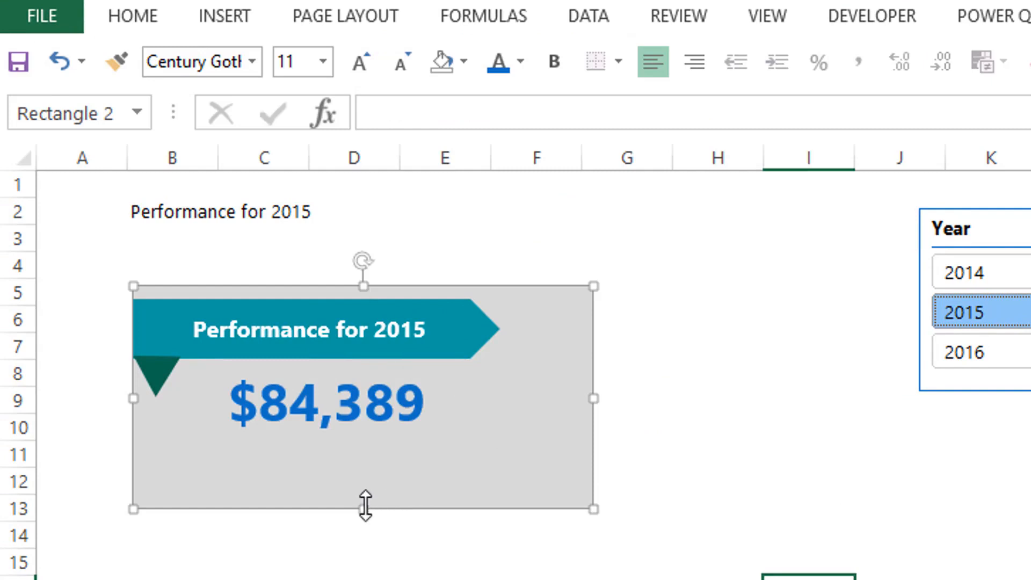
left_click_drag(365, 506, 365, 533)
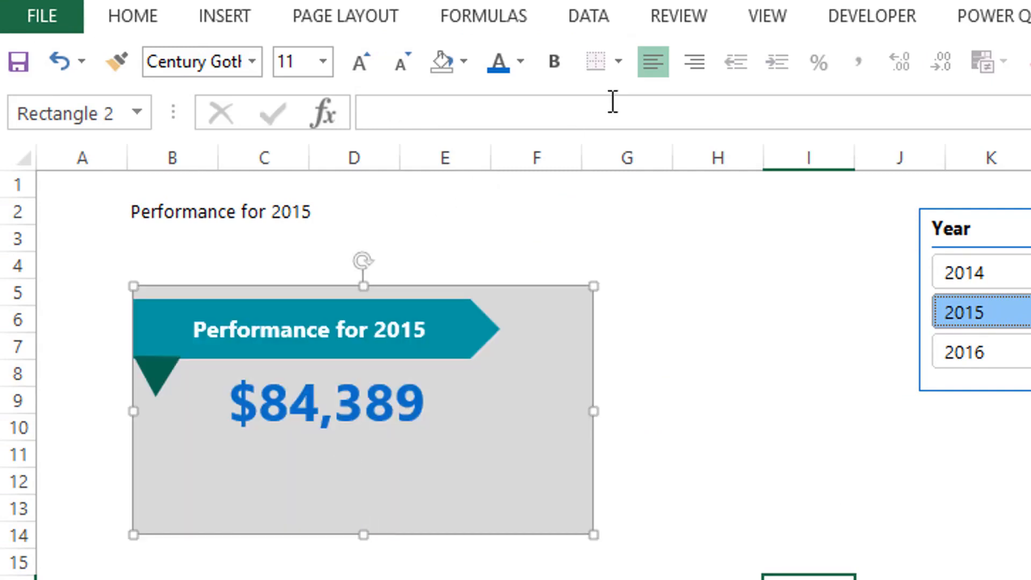
Step: Add a text box reading "Turnover" directly below the turnover figure and narrow it to fit the word
left_click(243, 13)
left_click(450, 62)
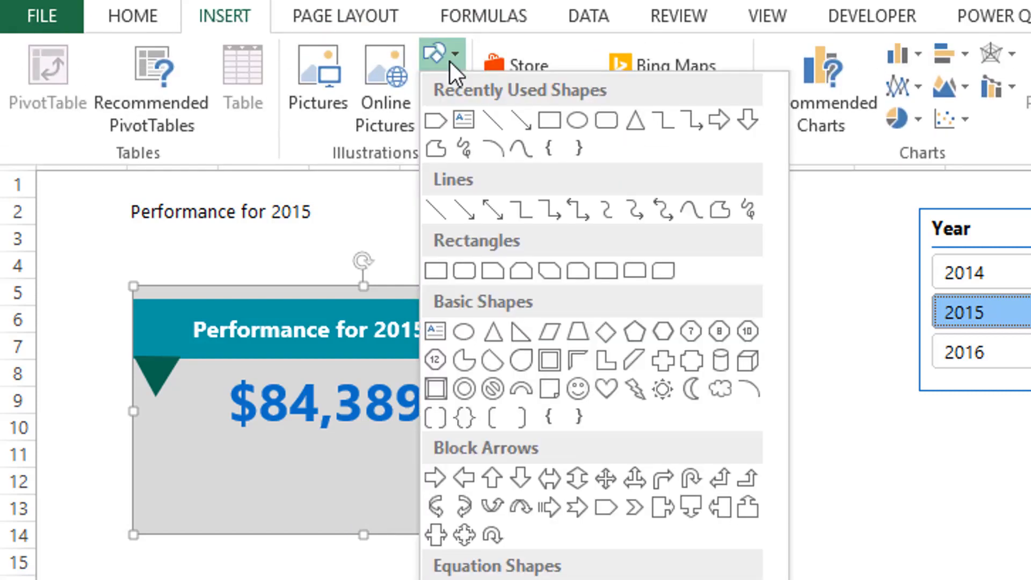
left_click(460, 122)
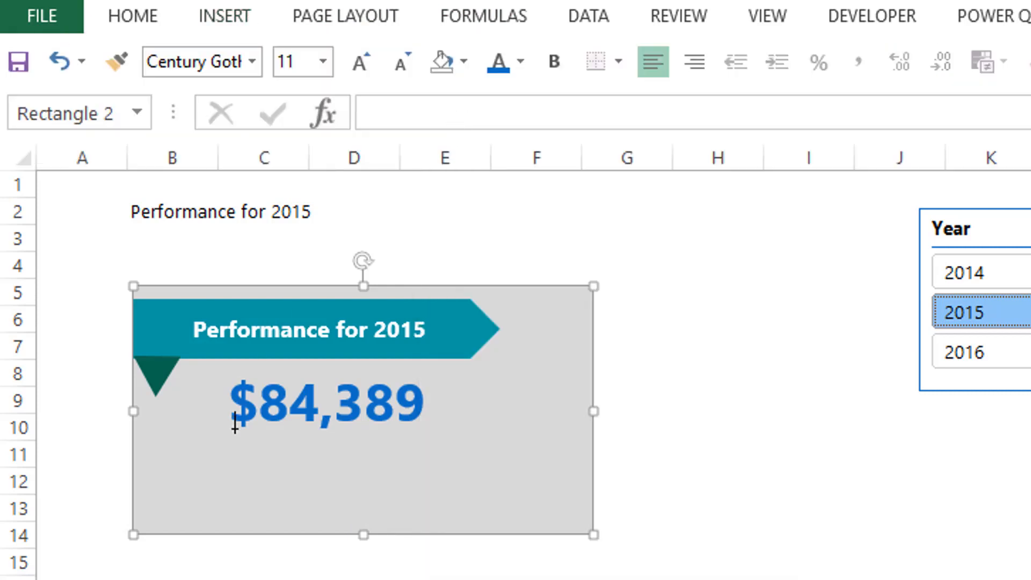
left_click_drag(235, 428, 423, 461)
type("Turnover")
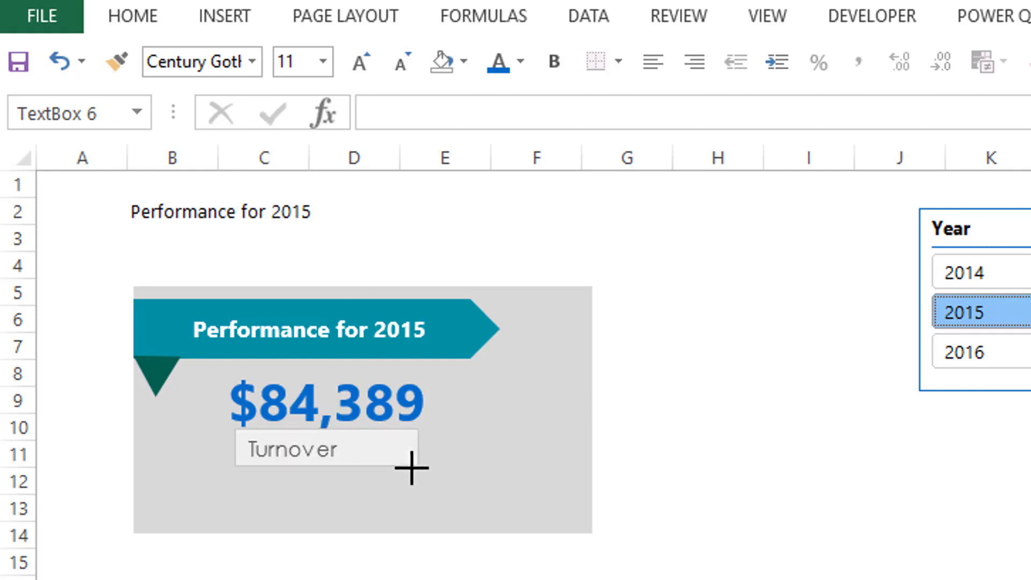
left_click_drag(409, 467, 373, 470)
Step: Set the Turnover label's font to Segoe UI and centre its text vertically and horizontally
left_click(122, 25)
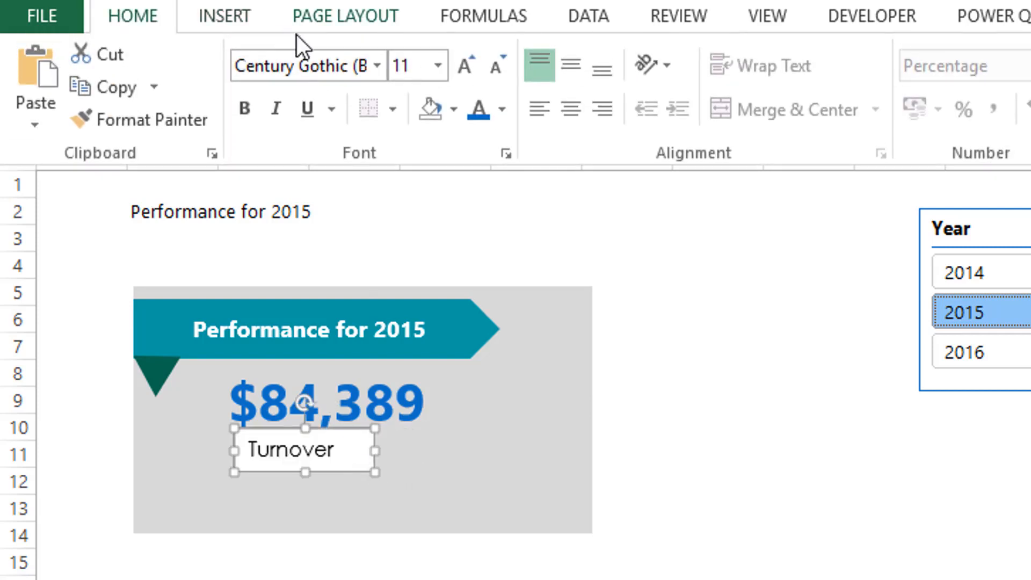
left_click(299, 67)
type("Segoe MDL2 Ass")
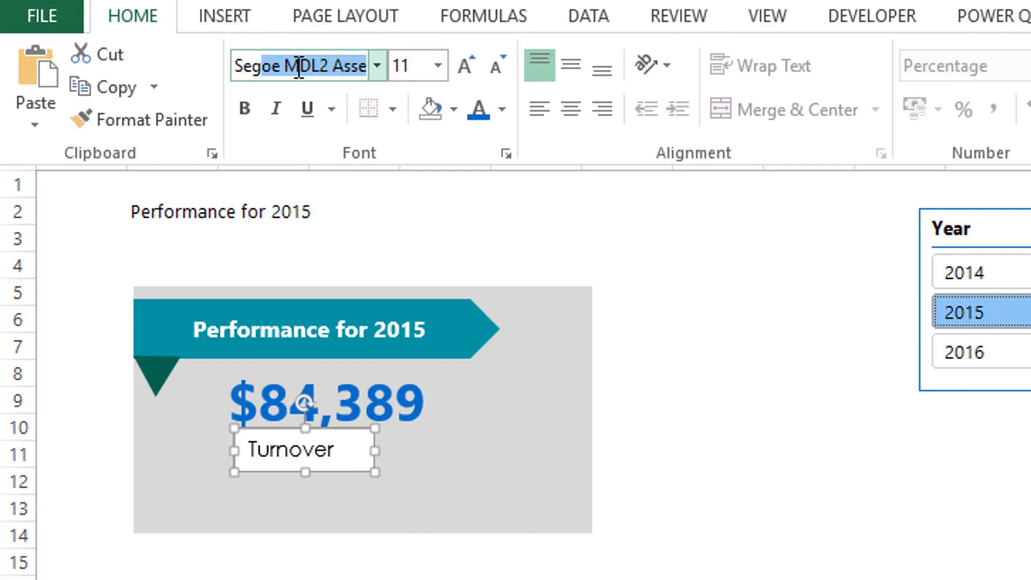
type("e ")
type("UI")
key("Return")
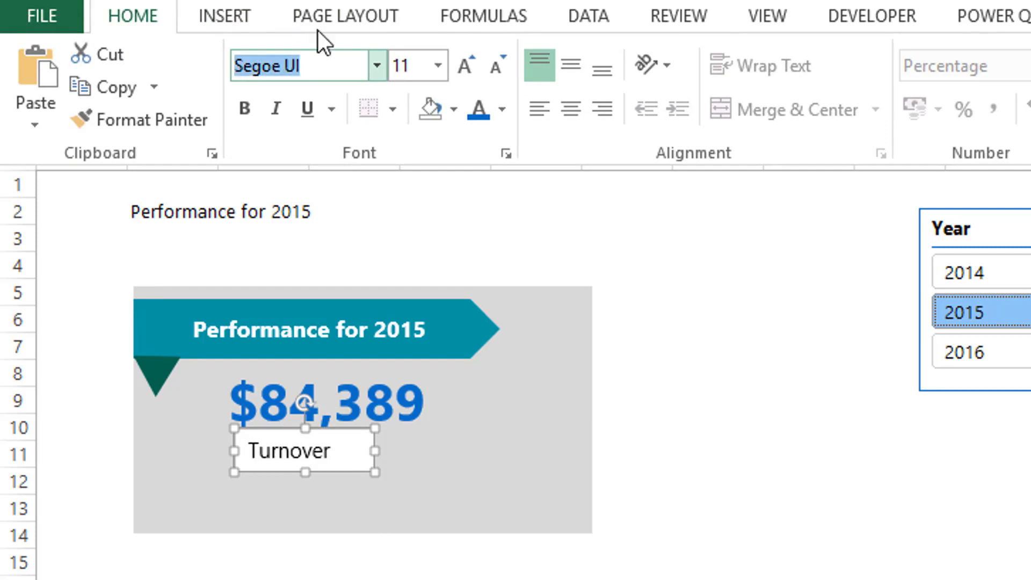
left_click(572, 60)
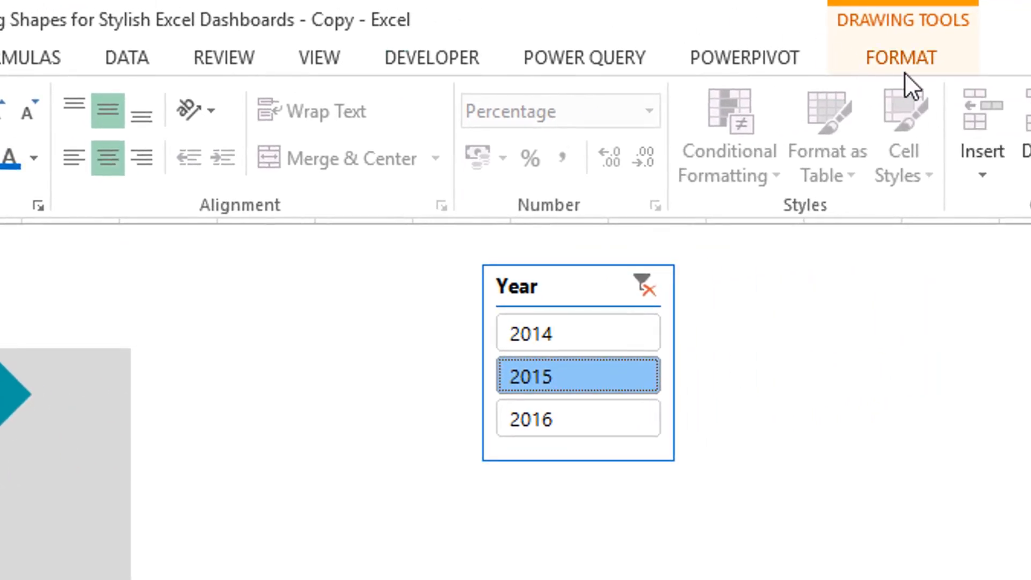
Step: Remove the fill and the outline from the Turnover label's text box
left_click(907, 72)
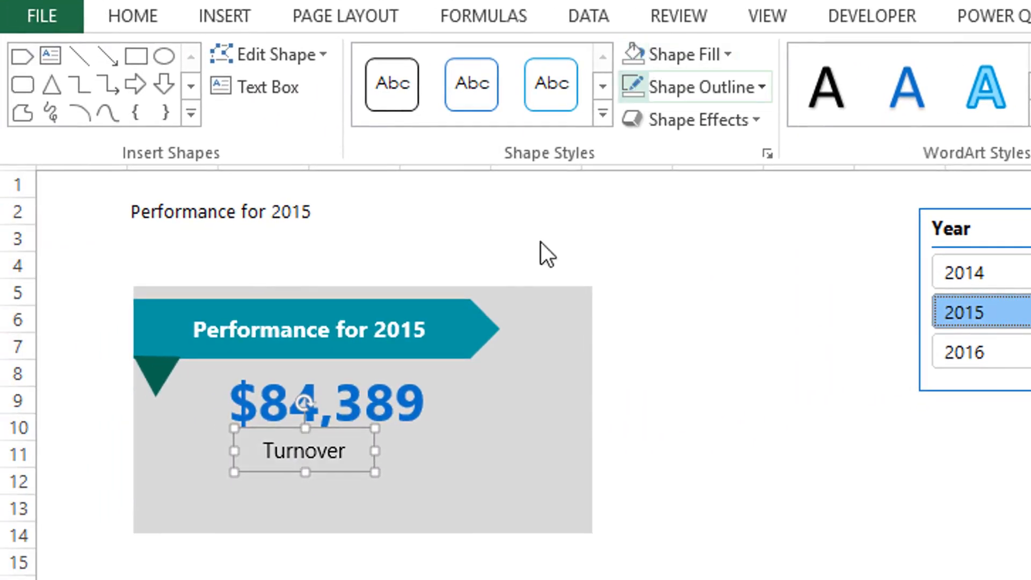
left_click(430, 465)
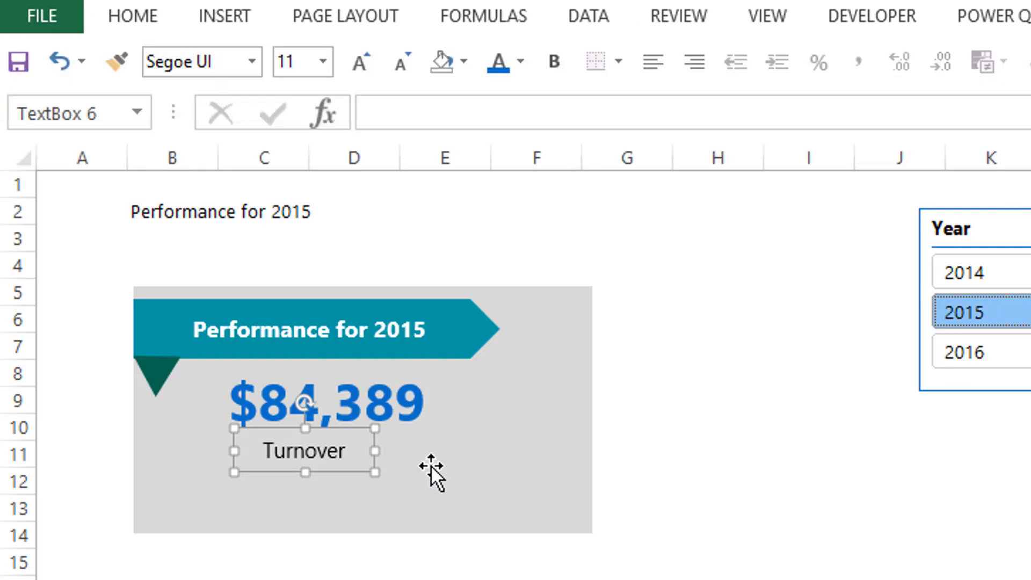
left_click(429, 465)
Step: Duplicate the Turnover label's text box on the grey rectangle
left_click(327, 460)
left_click(356, 472)
key("ctrl+d")
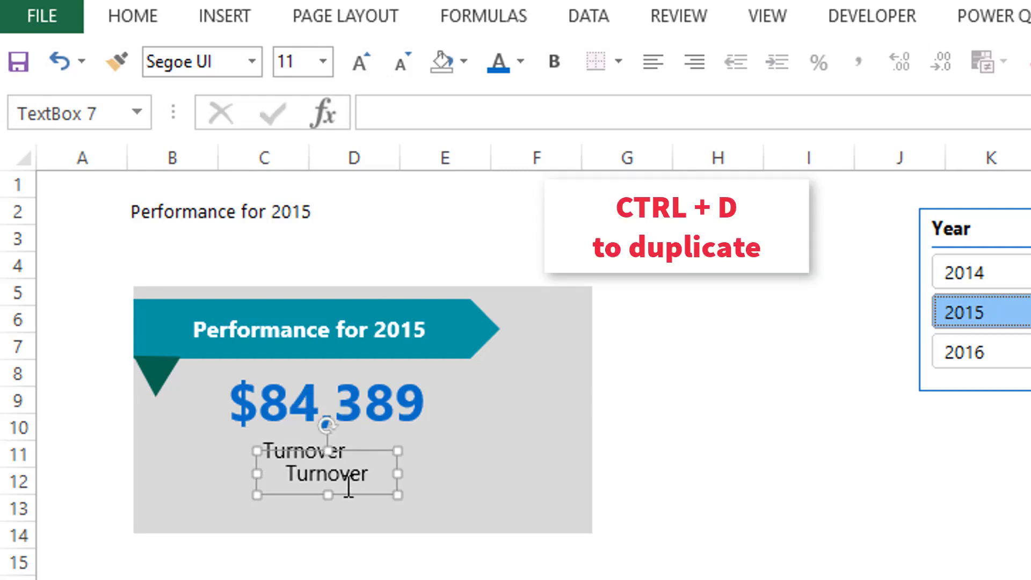
Step: Link the duplicated text box to the prior-year turnover in Analytics cell R18 and place it below the Turnover label
left_click_drag(342, 492, 258, 520)
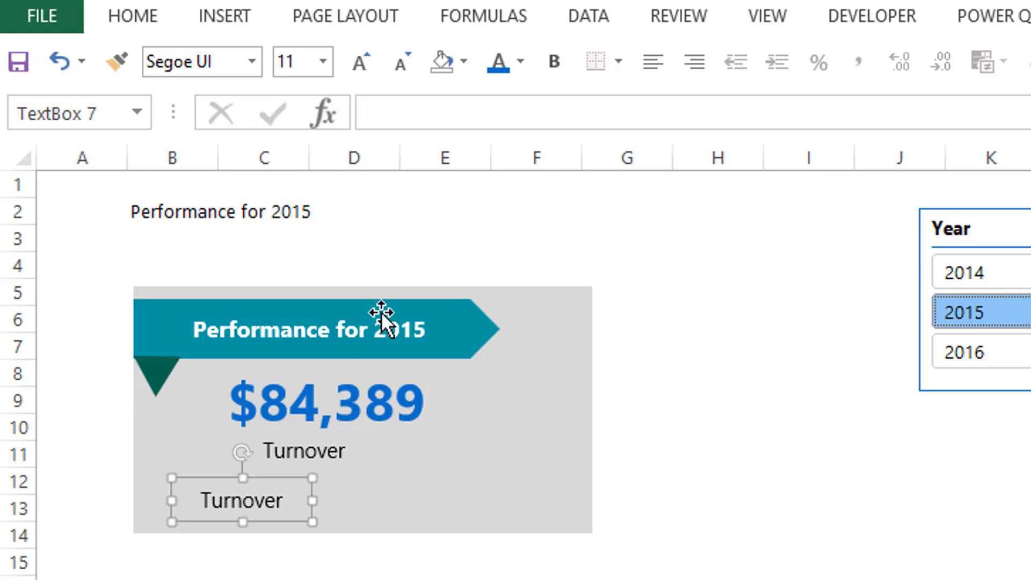
left_click(435, 113)
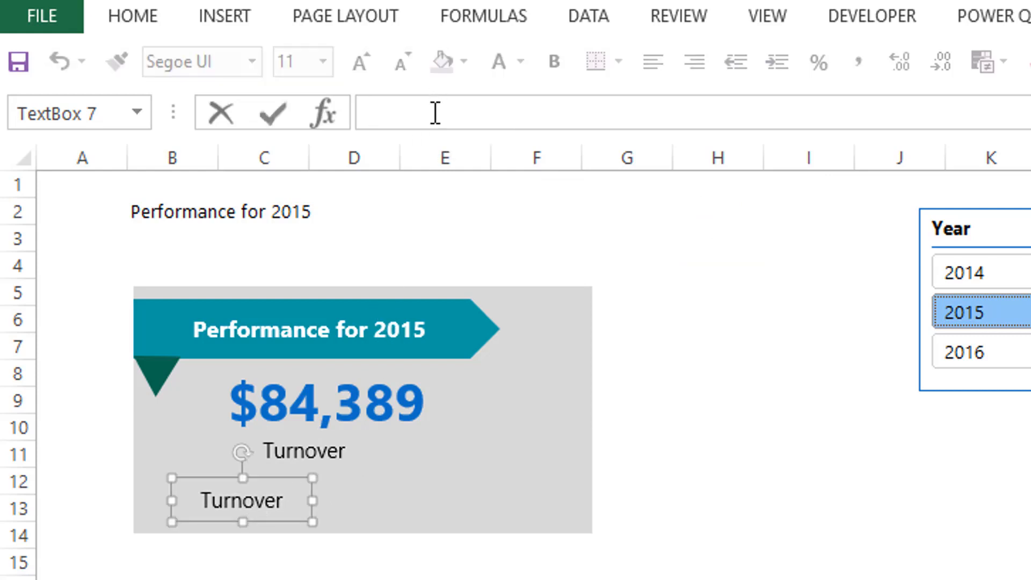
type("=")
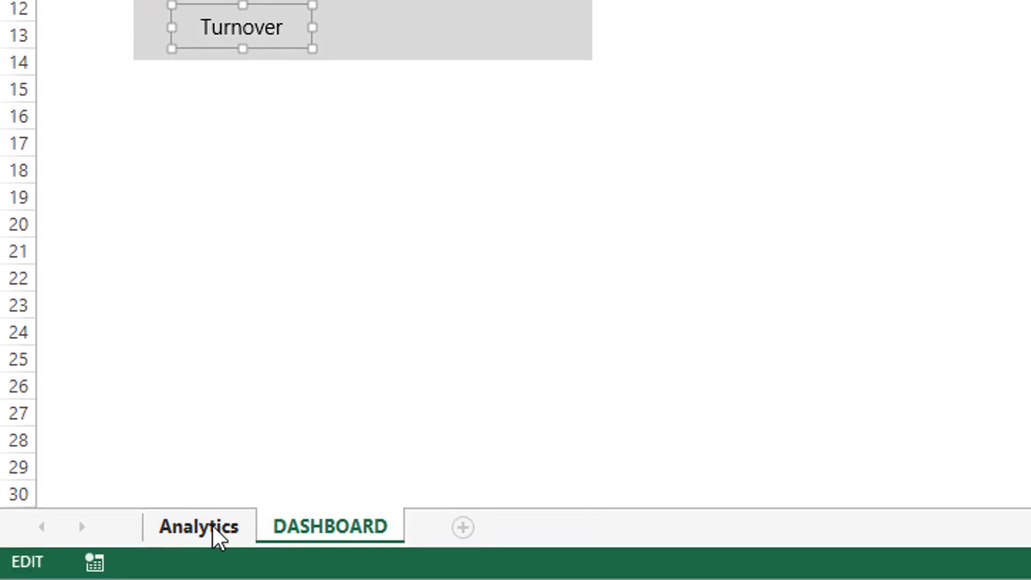
left_click(212, 529)
left_click(671, 147)
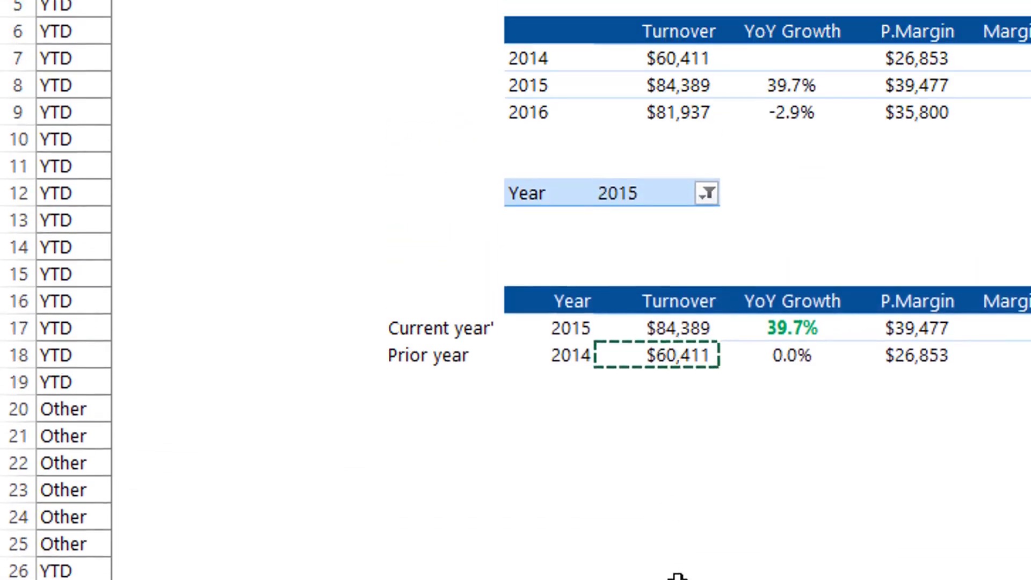
key("Return")
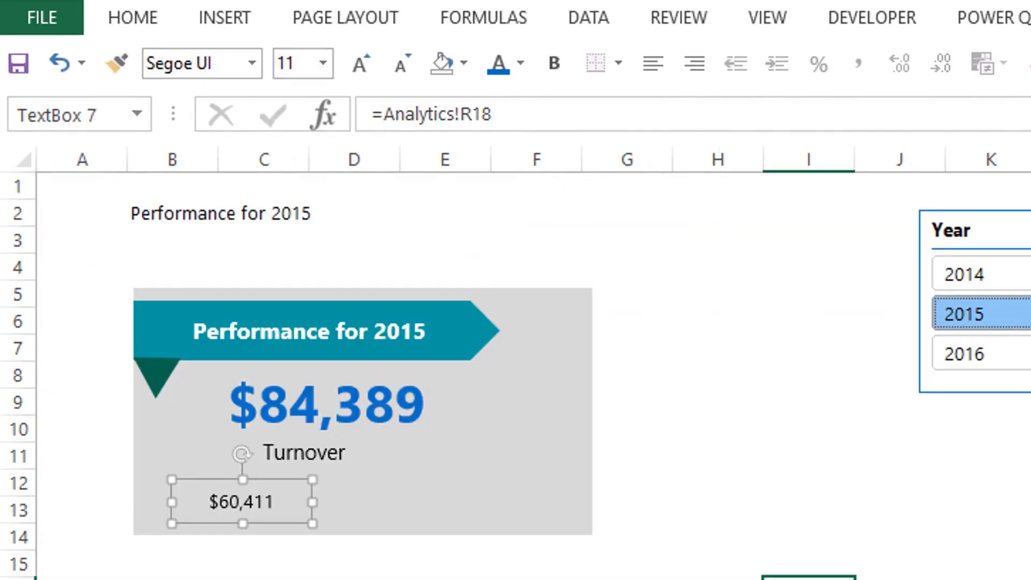
left_click_drag(281, 516, 325, 516)
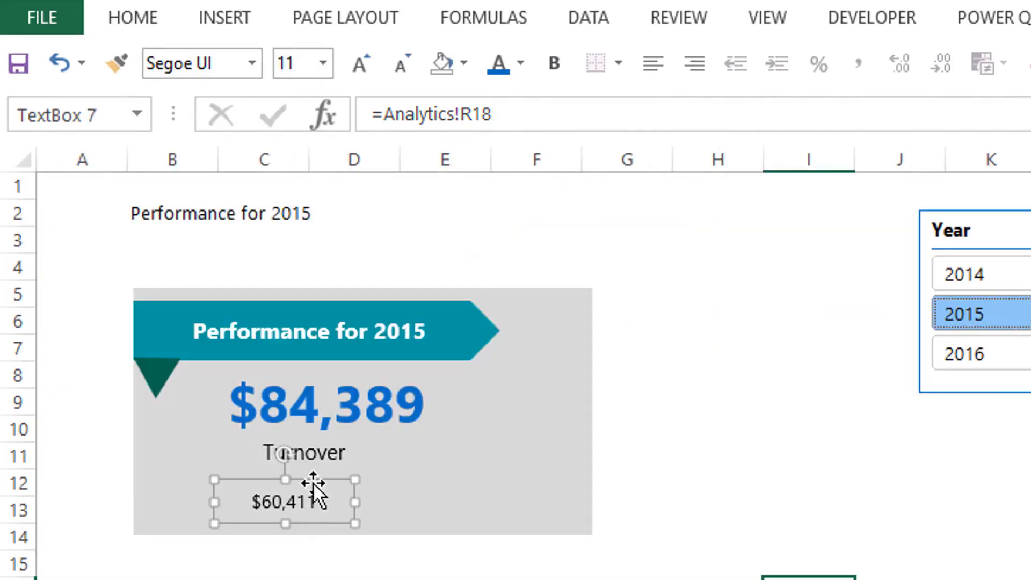
Step: Format the prior-year turnover figure as 12 pt bold text in dark grey
left_click(359, 63)
left_click(359, 62)
left_click(358, 63)
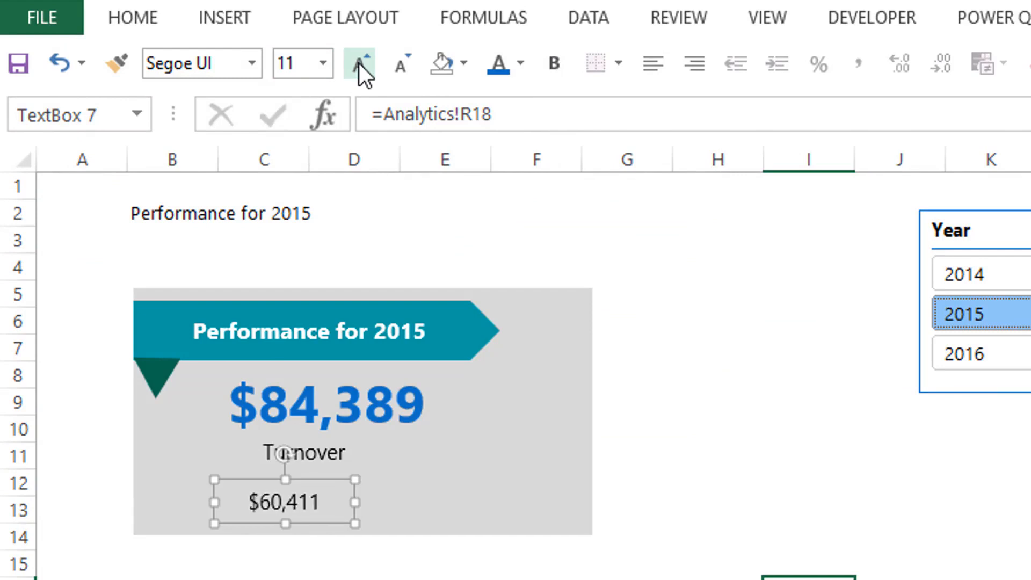
left_click(358, 63)
left_click(553, 66)
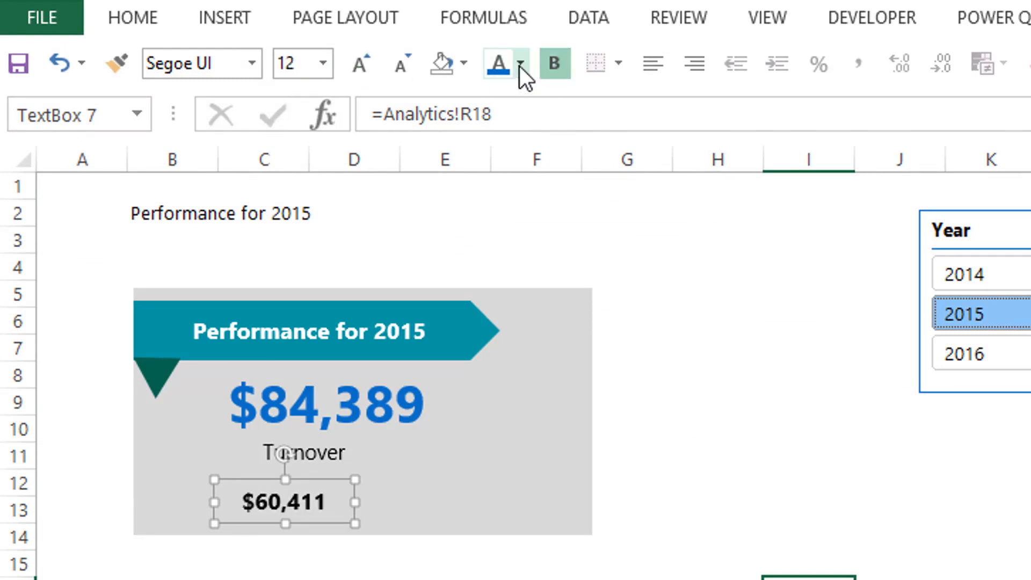
left_click(519, 66)
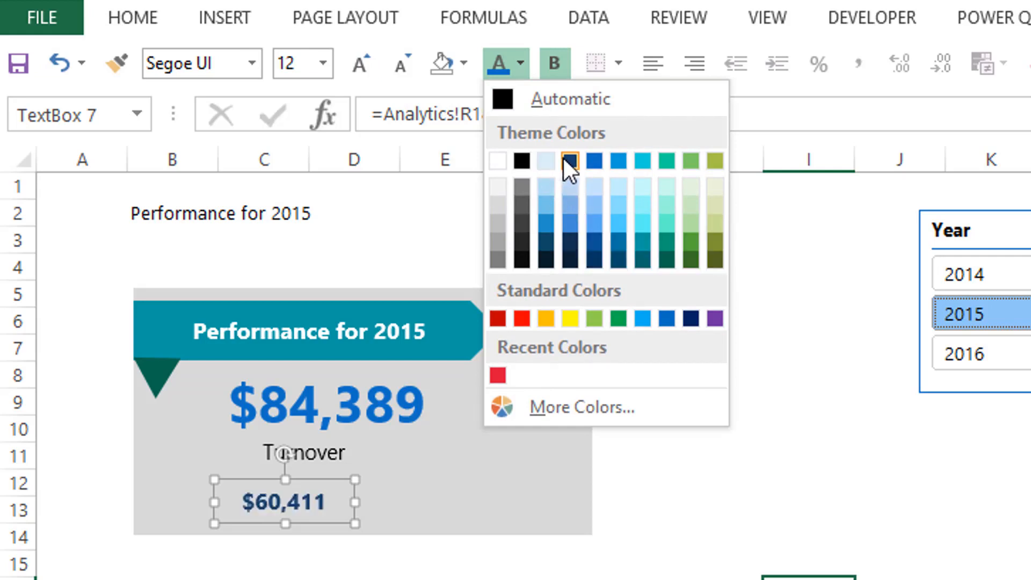
left_click(522, 202)
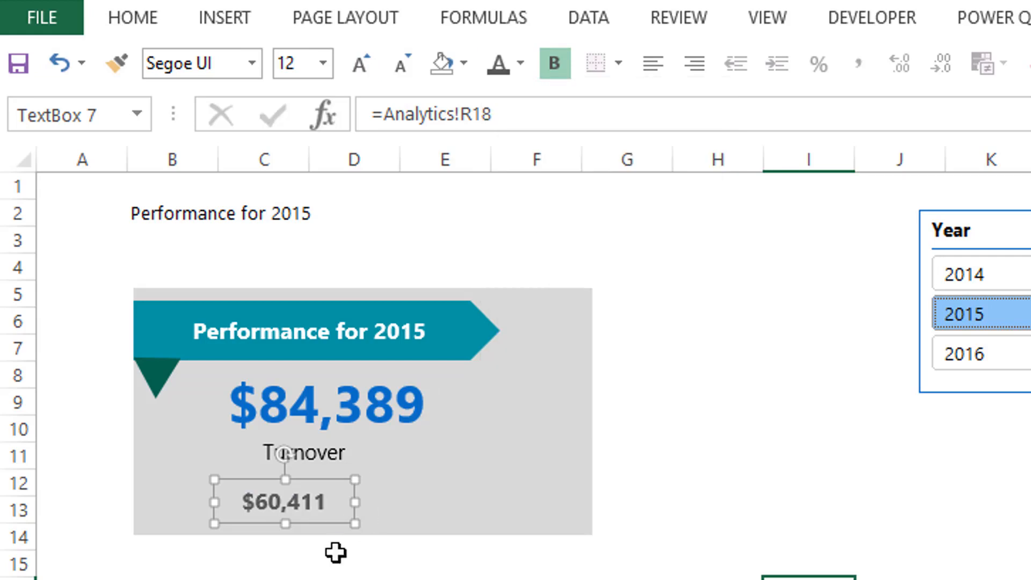
Step: Move the Turnover label slightly up and to the right so it sits closer under the large turnover figure
left_click(400, 524)
left_click(328, 462)
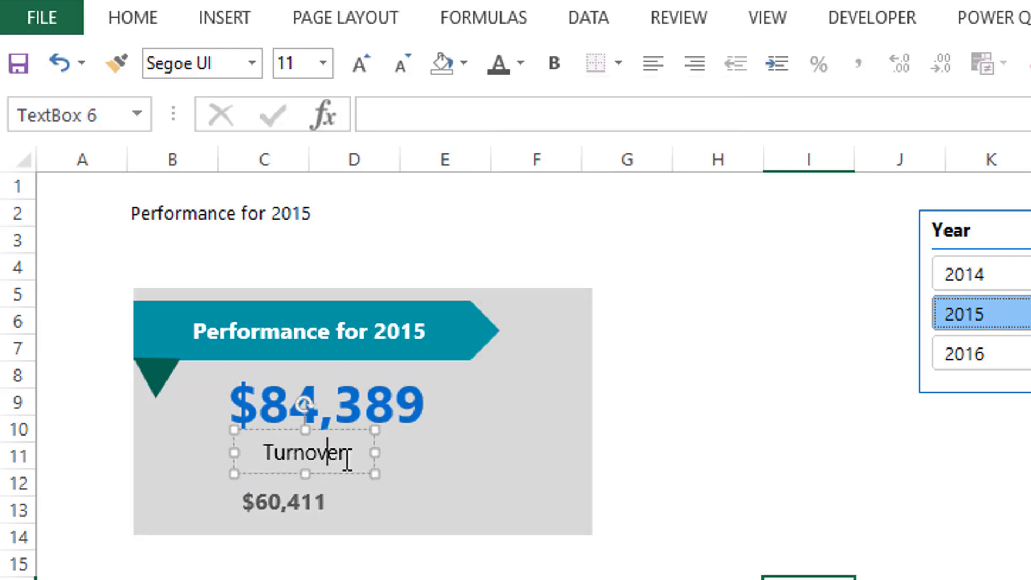
left_click(345, 471)
left_click_drag(346, 470, 358, 466)
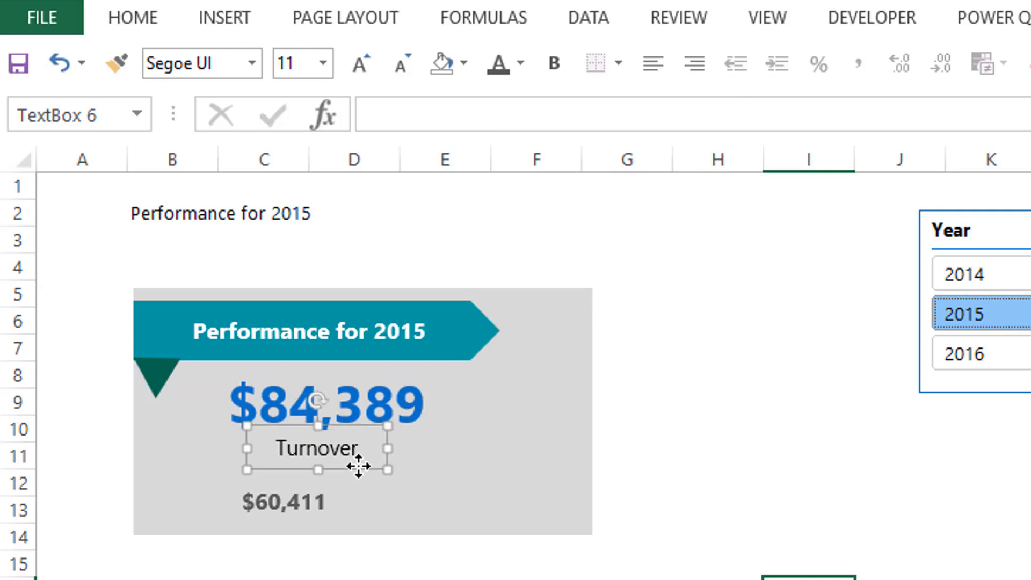
left_click(303, 509)
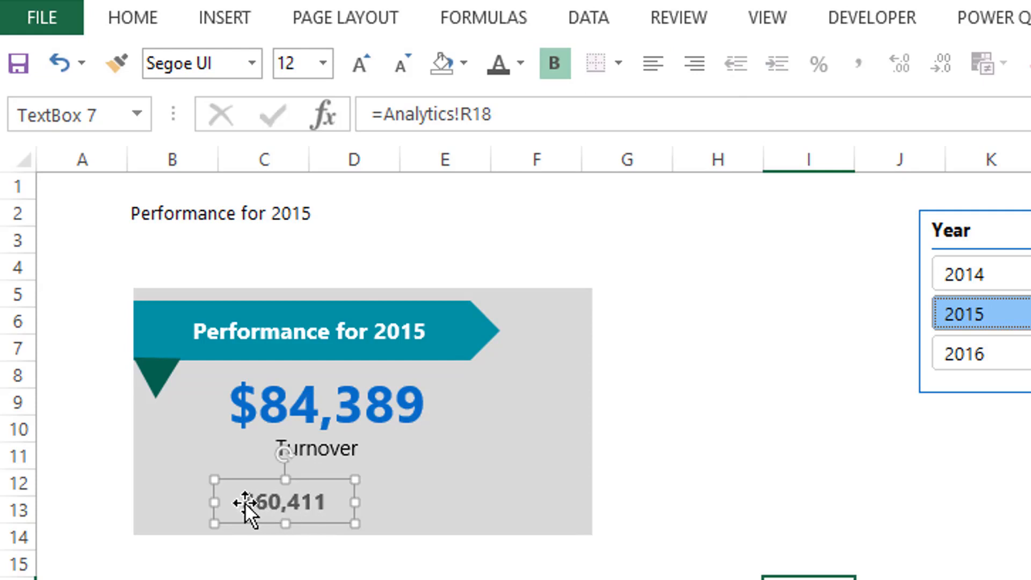
Step: Duplicate the Turnover label and place the copy to the left of the prior-year turnover figure
left_click(318, 461)
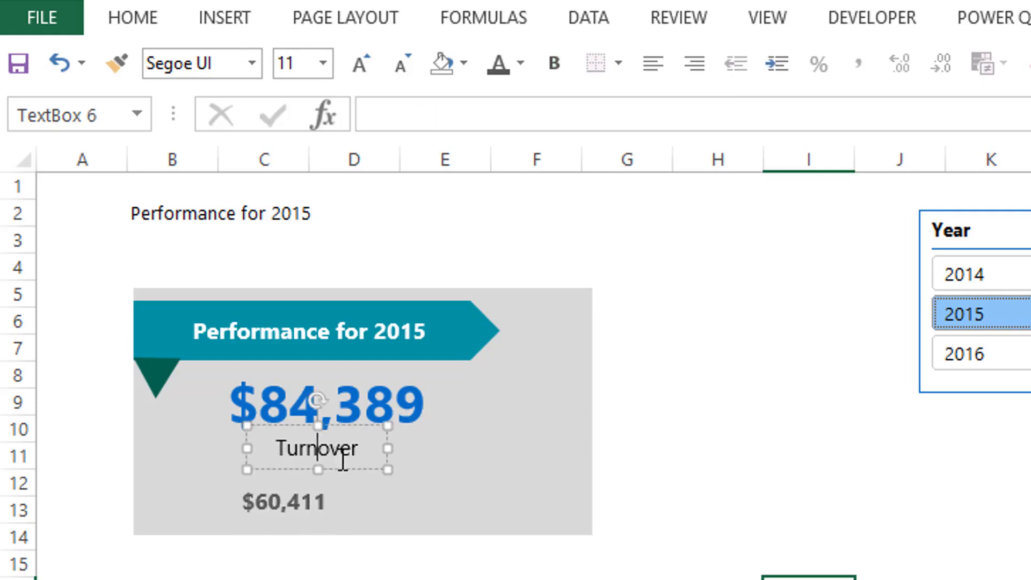
left_click(342, 468)
key("ctrl+d")
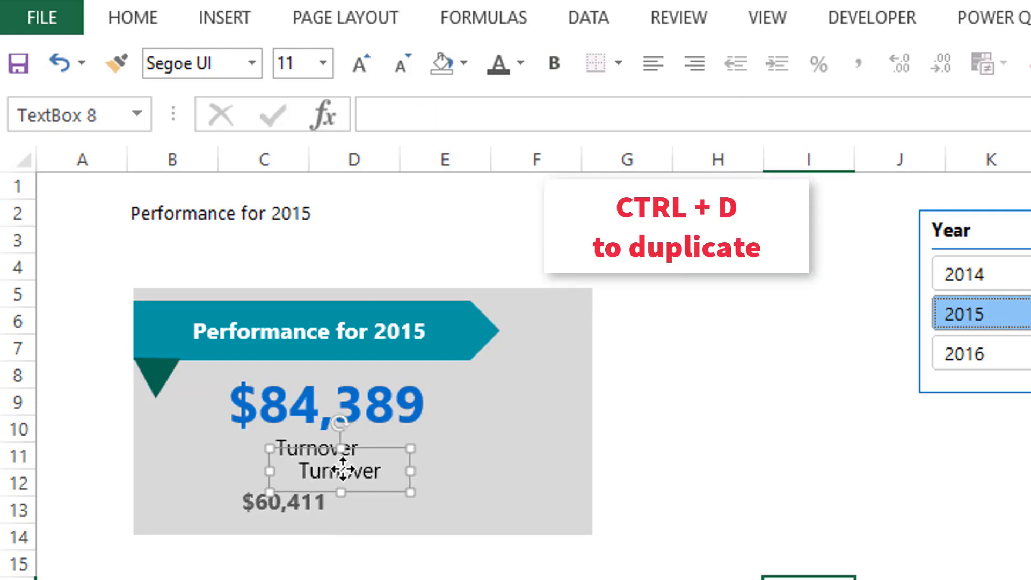
left_click_drag(369, 489, 209, 521)
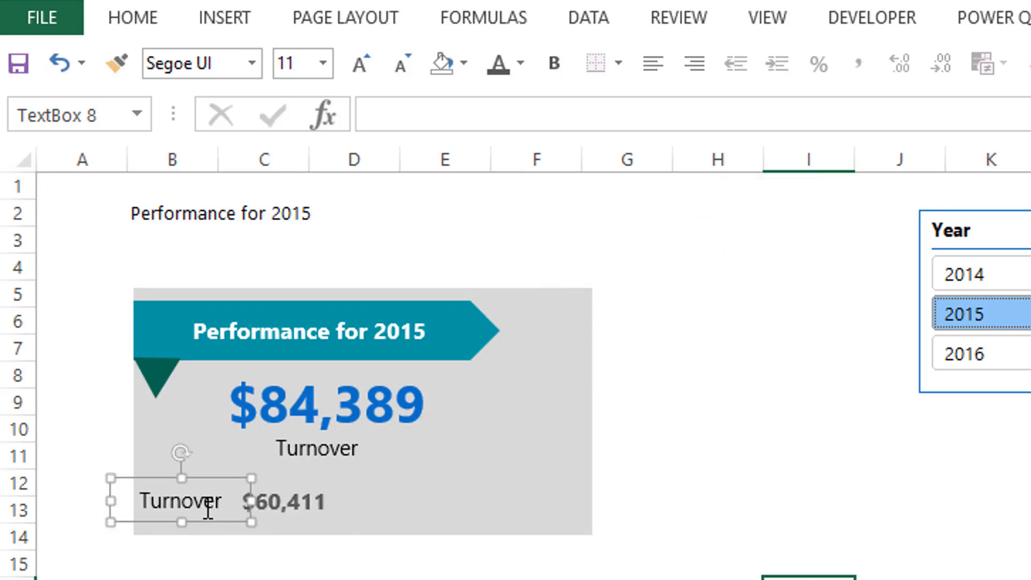
Step: Change the duplicated label's text to "Prior year:"
left_click(206, 508)
double_click(208, 508)
type("P")
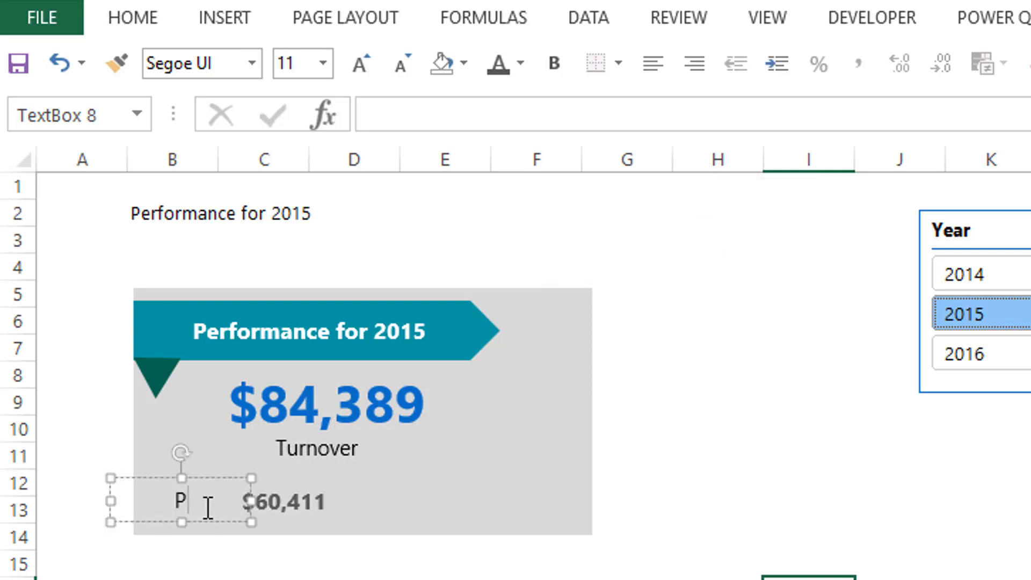
type("rior year")
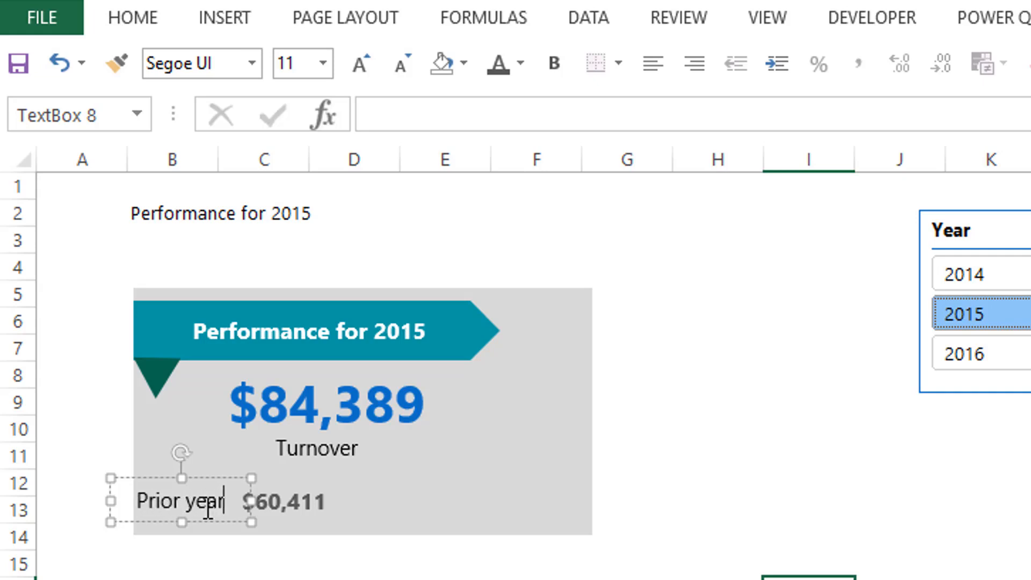
type(":")
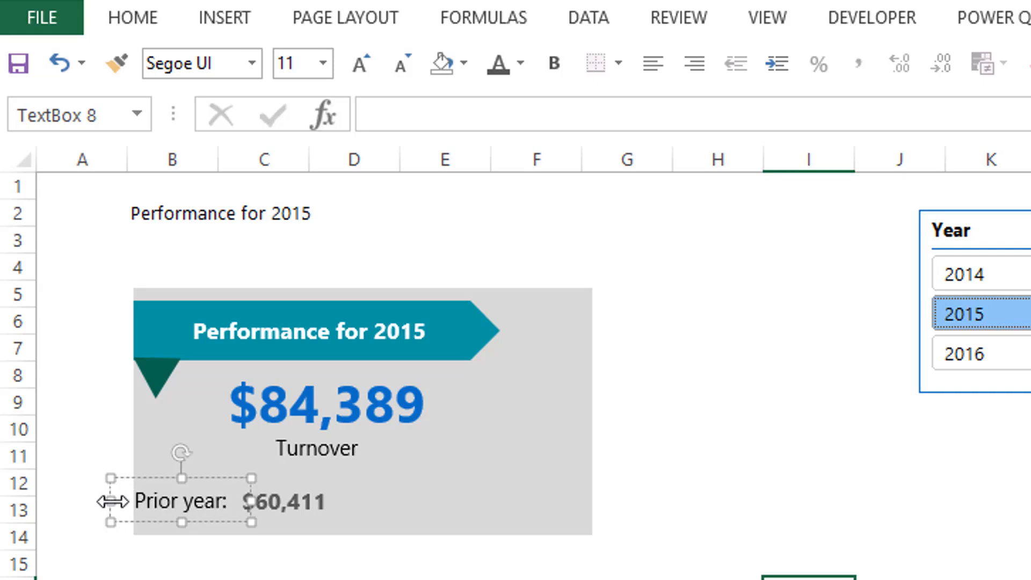
Step: Resize the "Prior year:" text box to keep its text on one line and move the prior-year figure right beside it
left_click_drag(111, 501, 135, 500)
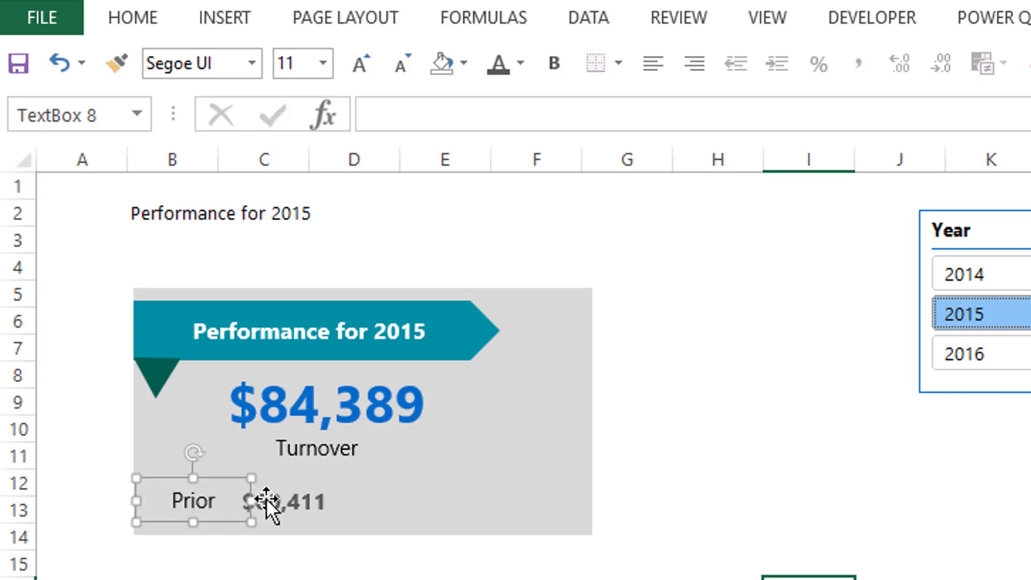
left_click_drag(253, 500, 363, 503)
left_click(304, 503)
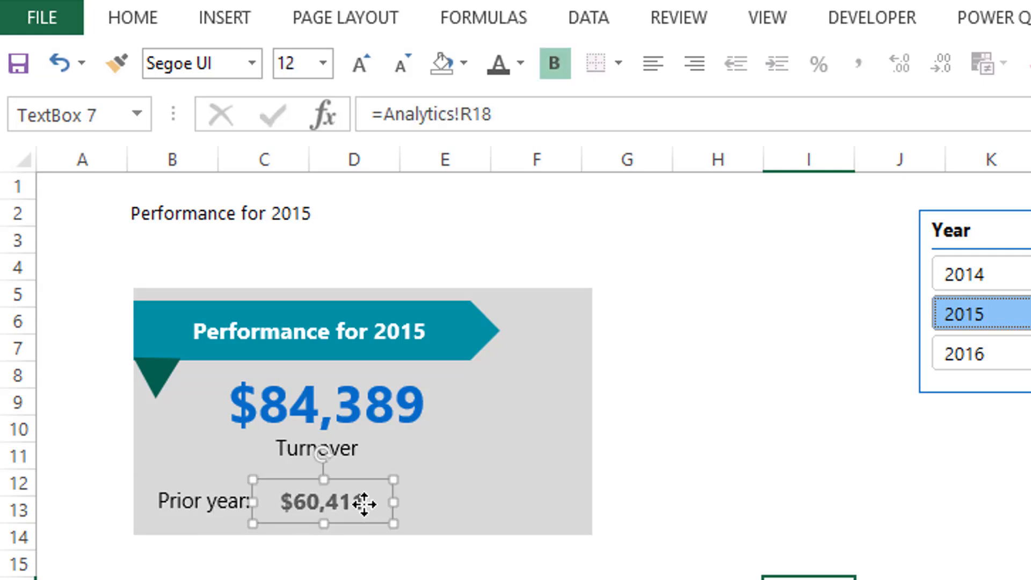
left_click(512, 477)
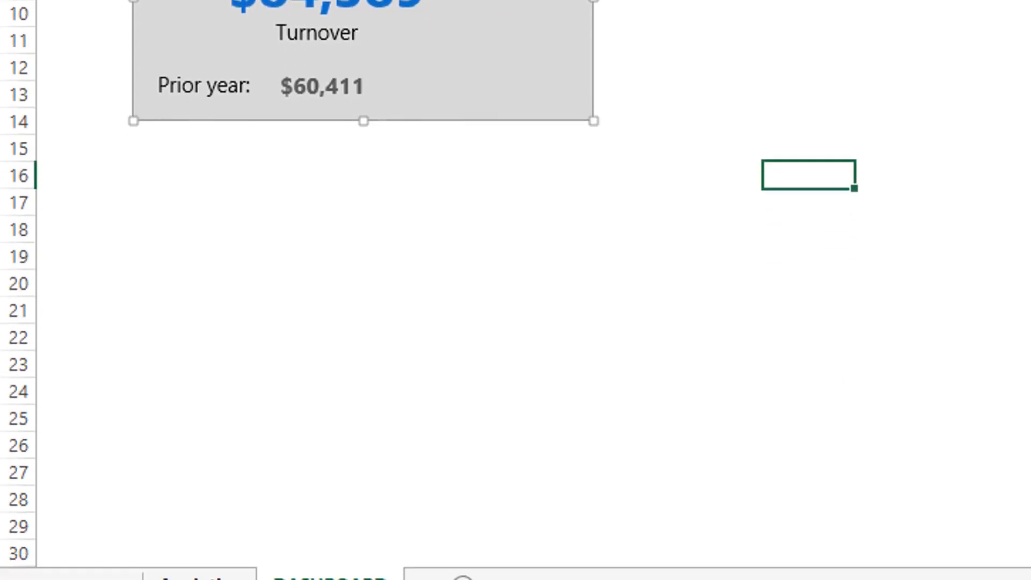
Step: Fit column S on the Analytics sheet to its contents and copy the YoY Growth header and current-year value in S16:S17
left_click(201, 575)
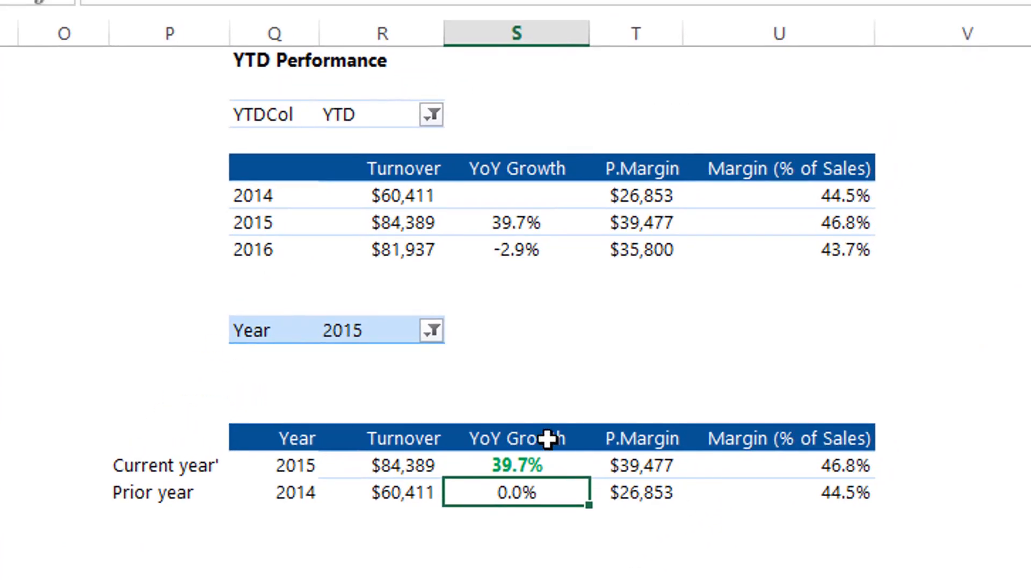
left_click_drag(547, 439, 546, 458)
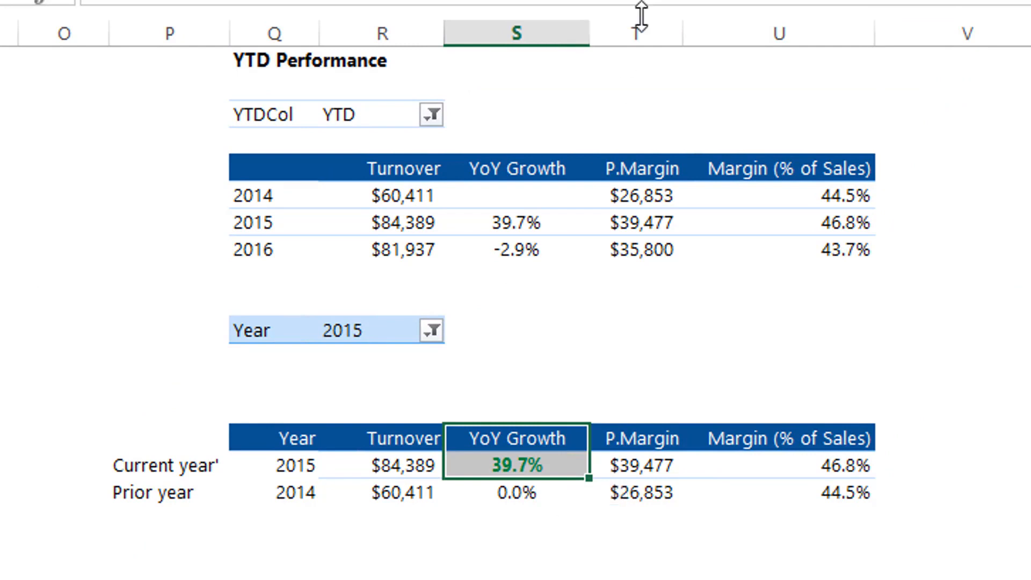
double_click(589, 25)
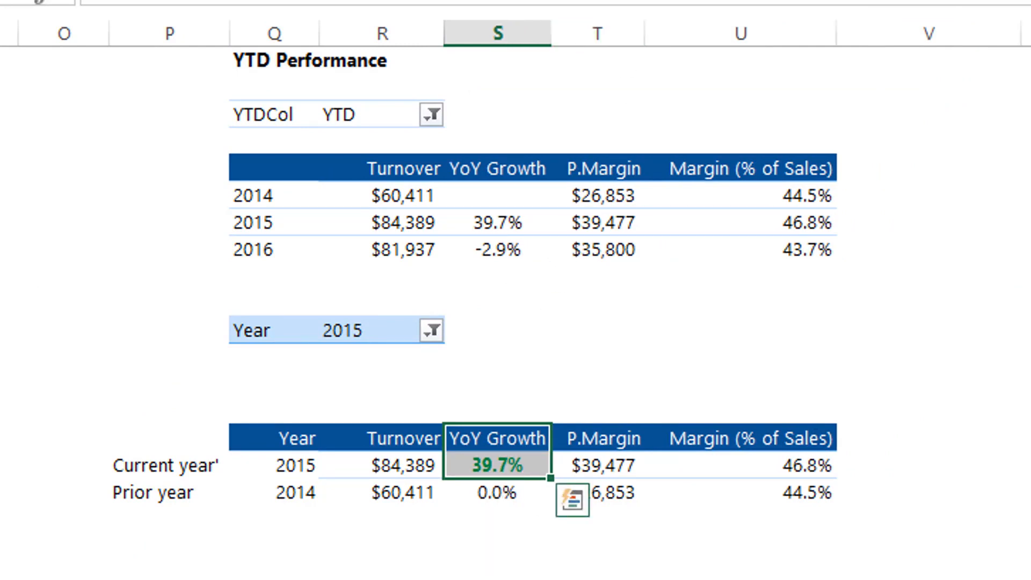
key("ctrl+c")
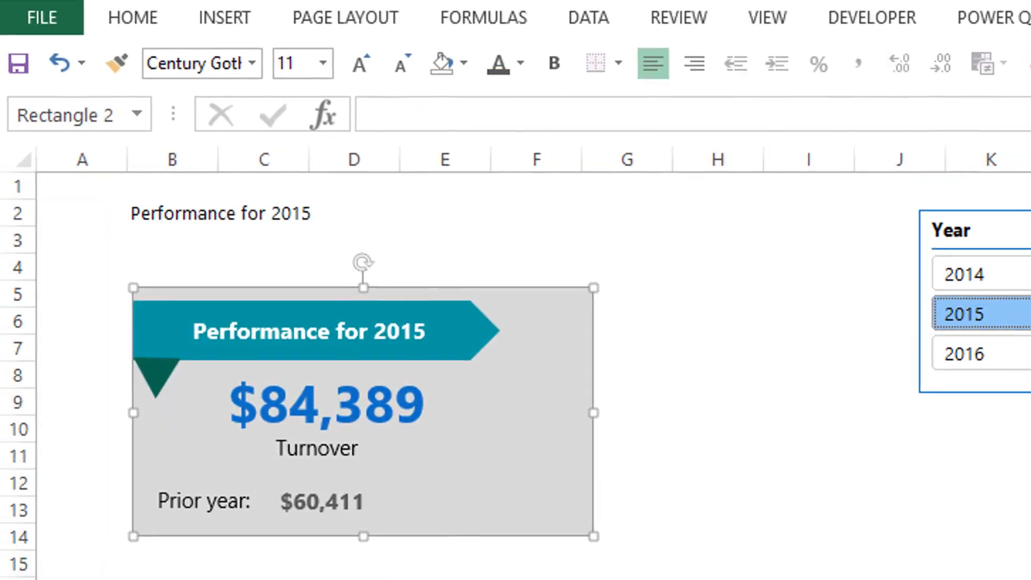
Step: Paste the copied YoY Growth cells on the DASHBOARD sheet as a linked picture and move it beside the prior-year figure on the grey rectangle
left_click(714, 398)
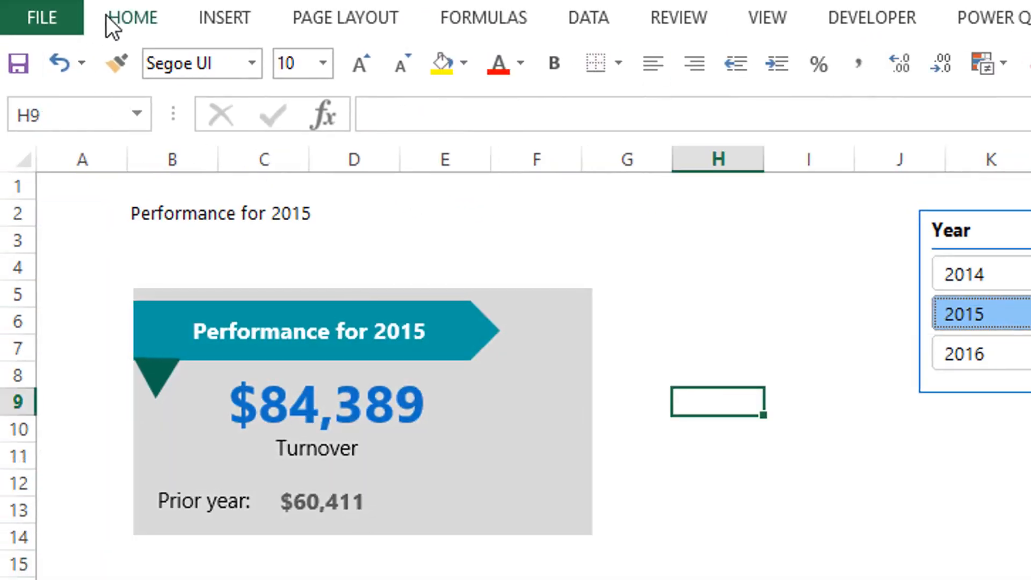
left_click(119, 20)
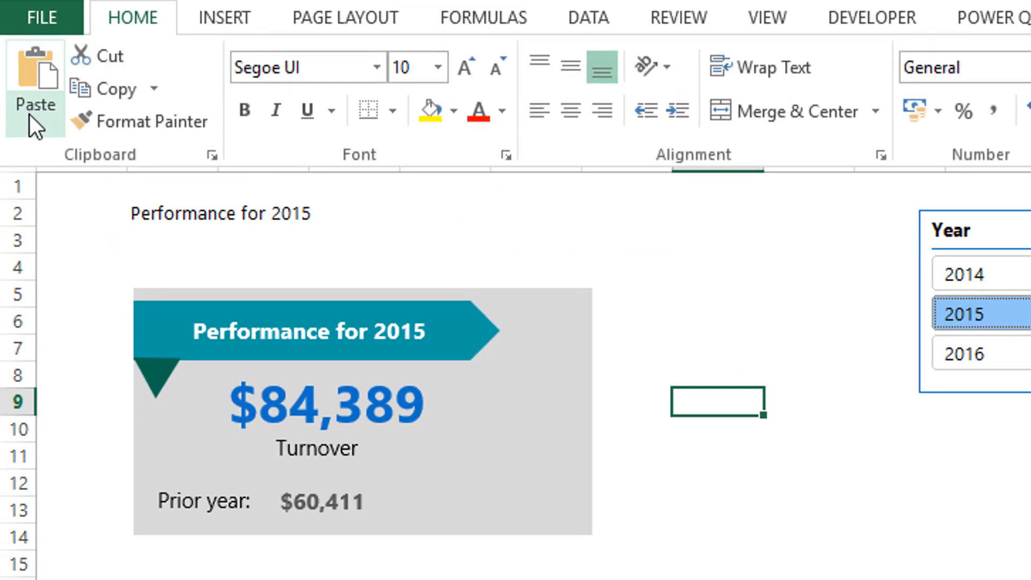
left_click(38, 131)
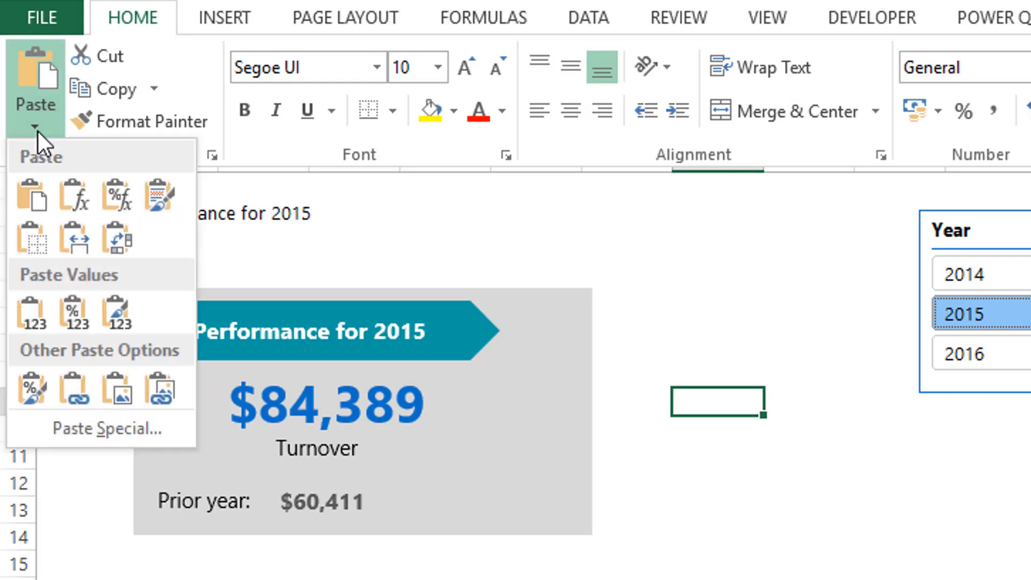
left_click(160, 385)
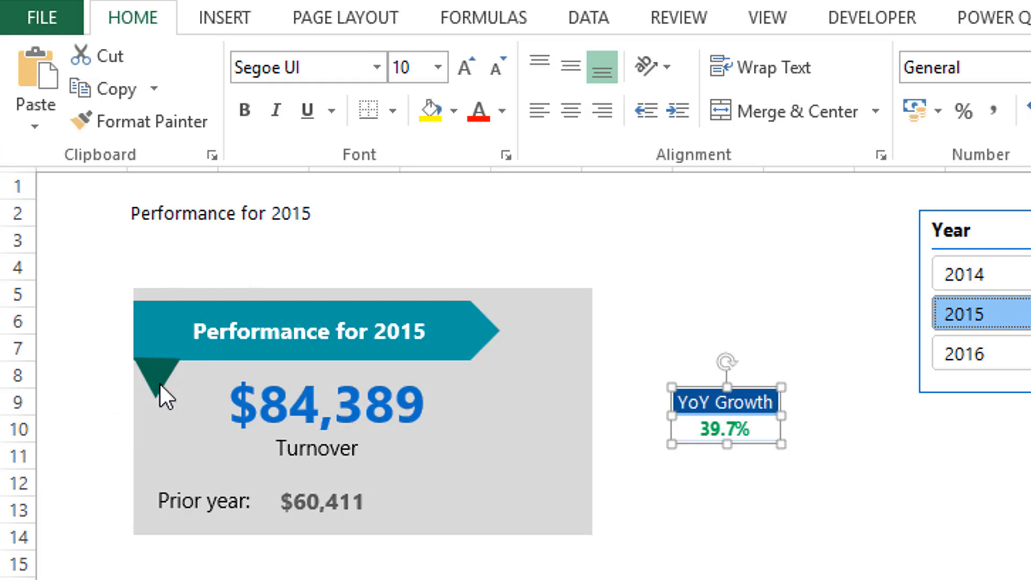
left_click(761, 425)
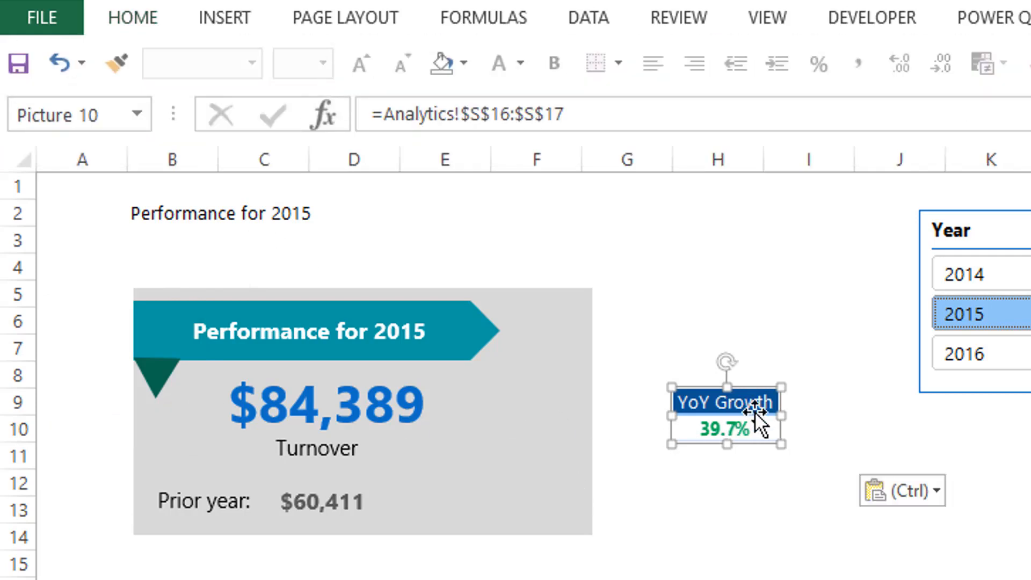
left_click_drag(754, 412, 525, 476)
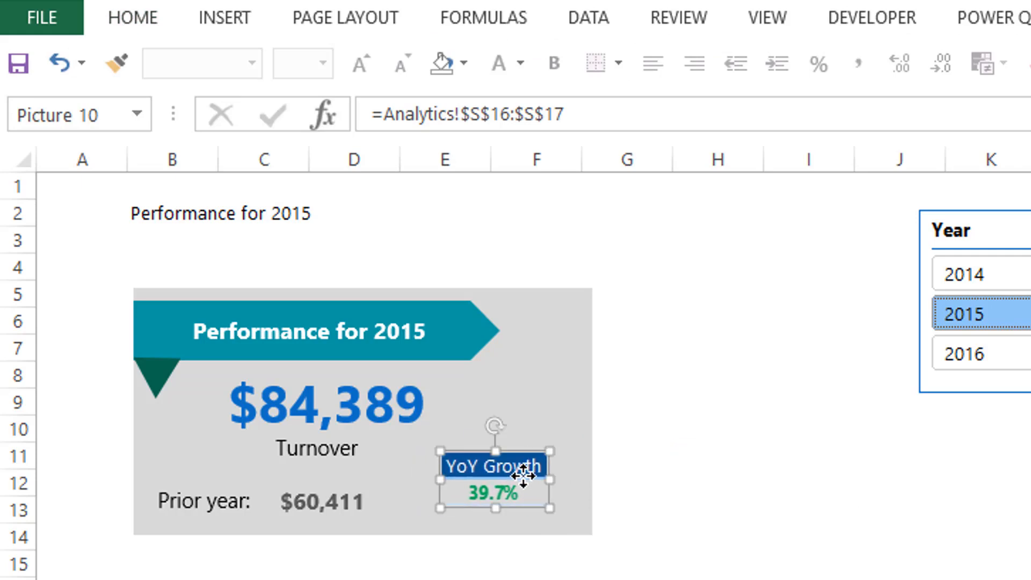
left_click(757, 552)
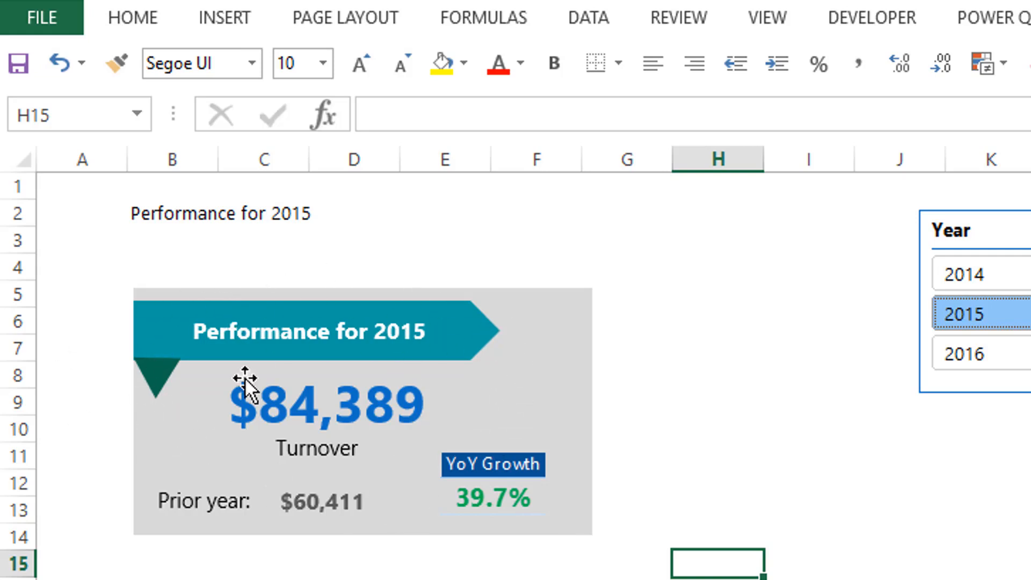
Step: Group the YoY Growth picture, prior-year and turnover figures with their labels, the heading arrow, the dark triangle and the grey rectangle into one object
left_click(485, 492)
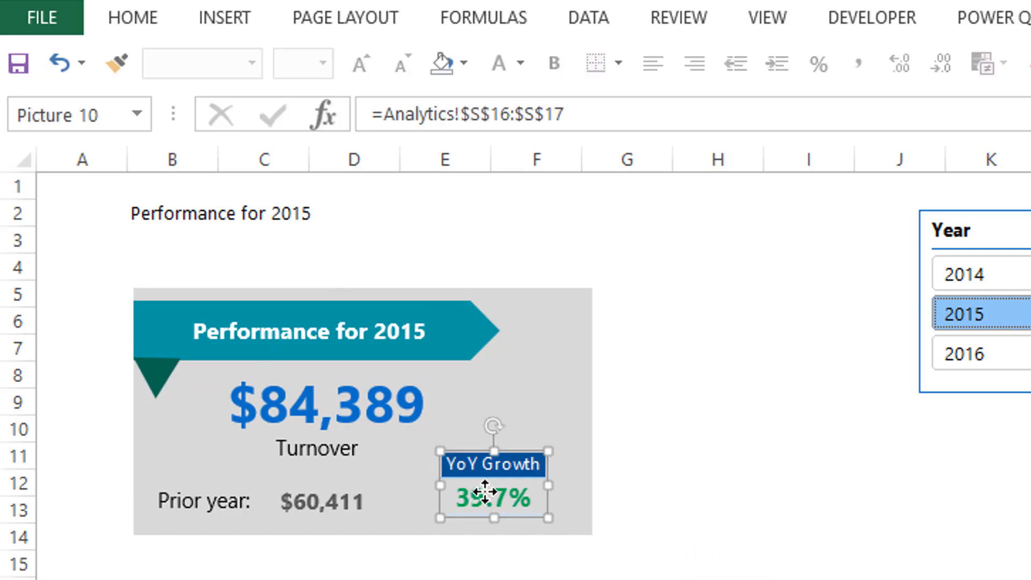
left_click(348, 502, "ctrl")
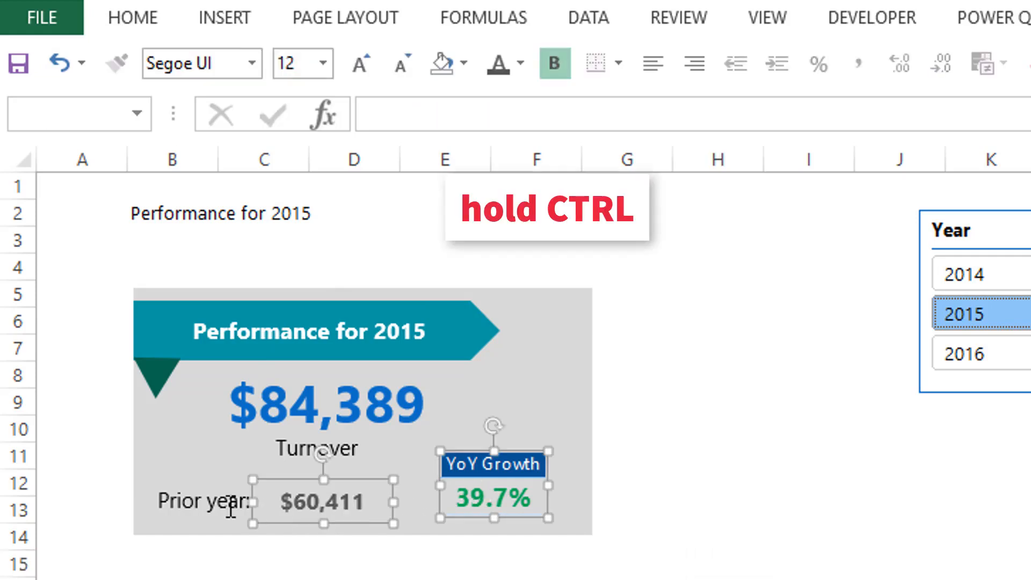
left_click(214, 501, "ctrl")
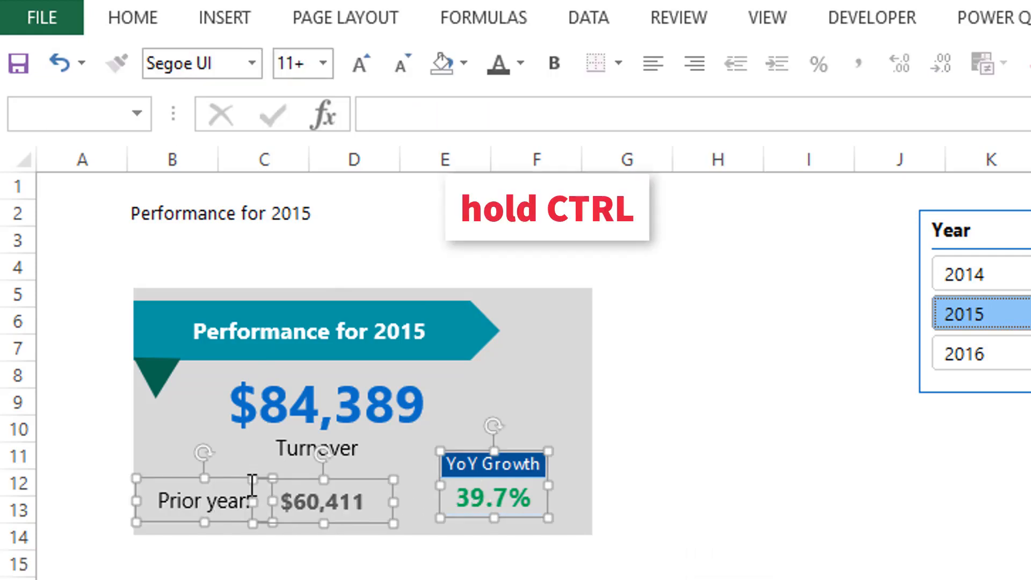
left_click(340, 458, "ctrl")
left_click(411, 401, "ctrl")
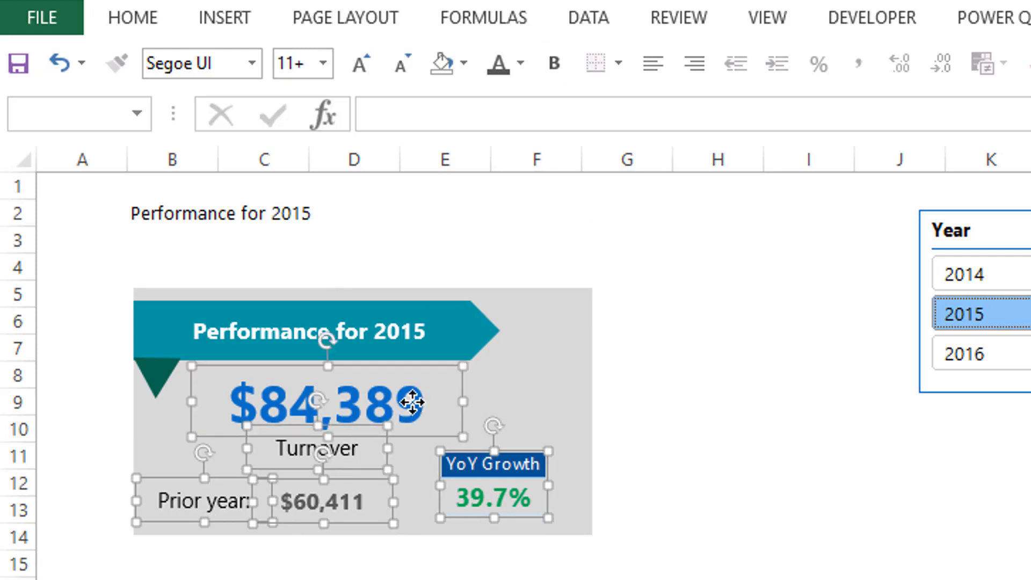
left_click(459, 311, "ctrl")
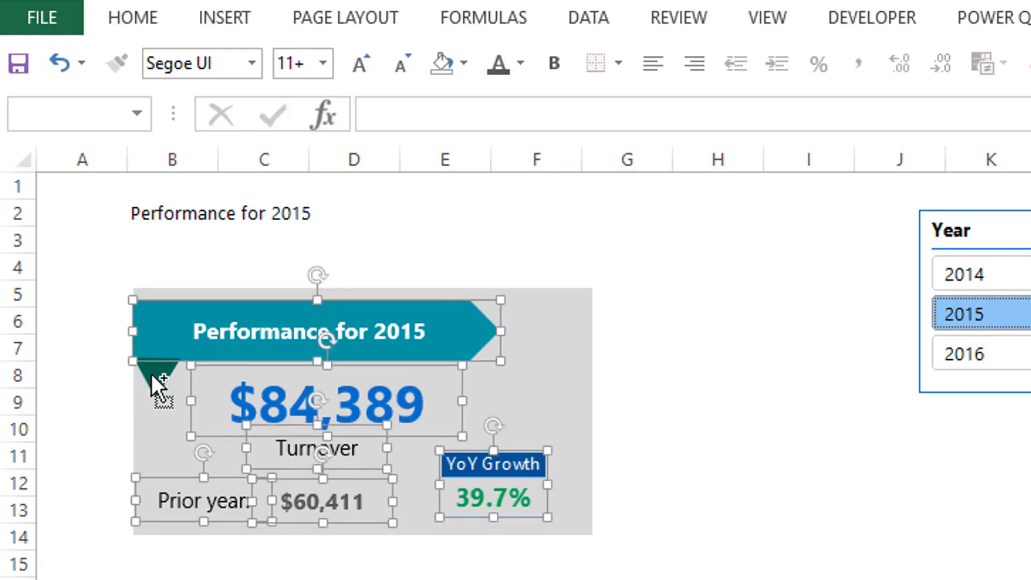
left_click(151, 373, "ctrl")
left_click(549, 360, "ctrl")
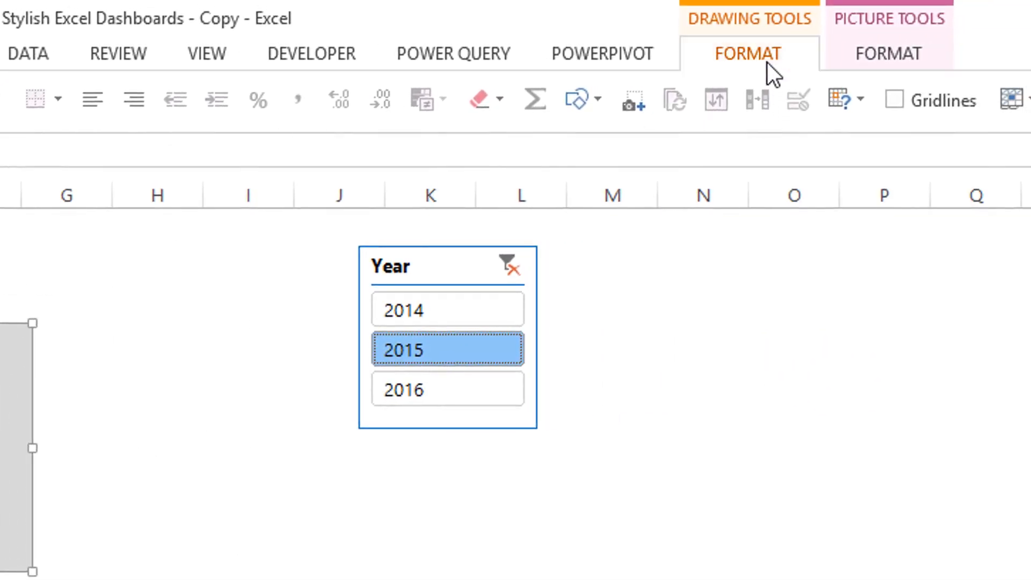
left_click(767, 63)
left_click(905, 129)
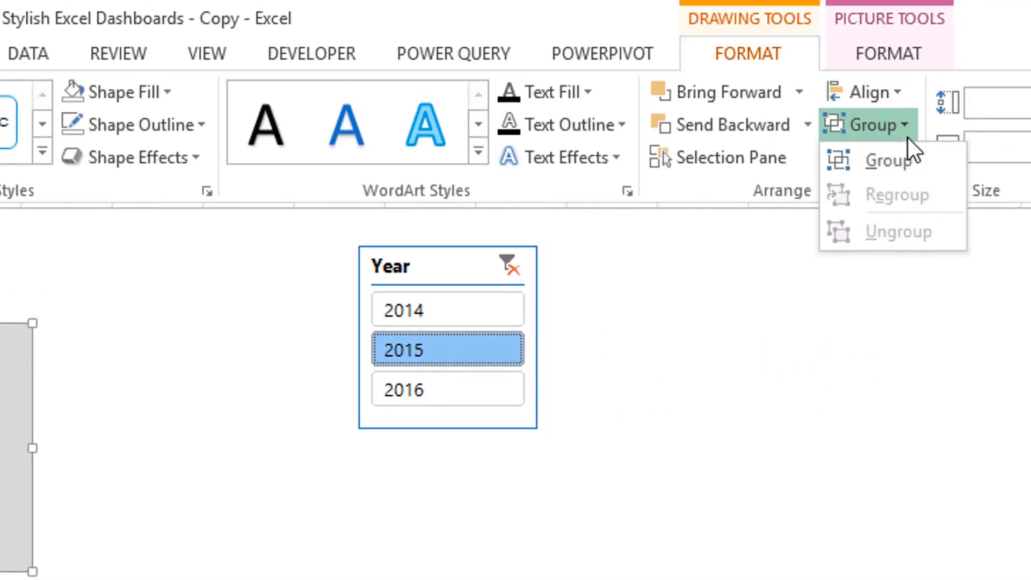
left_click(909, 153)
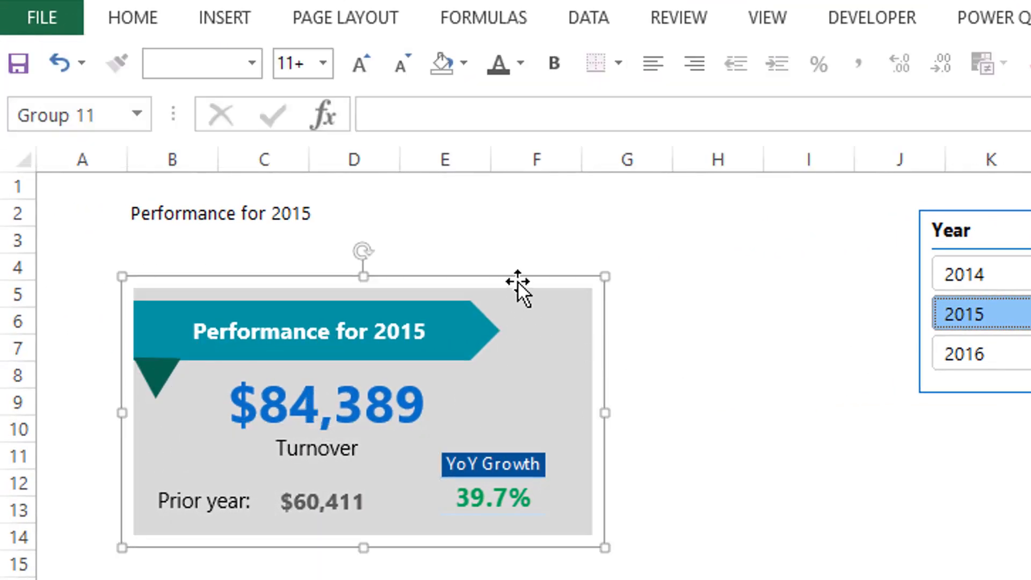
Step: Move the grouped performance card up to start in row 4, then place the Year slicer right beside it and make it narrower
mouse_move(517, 280)
left_mouse_down()
mouse_move(542, 278)
mouse_move(414, 322)
mouse_move(554, 258)
mouse_move(518, 262)
left_mouse_up()
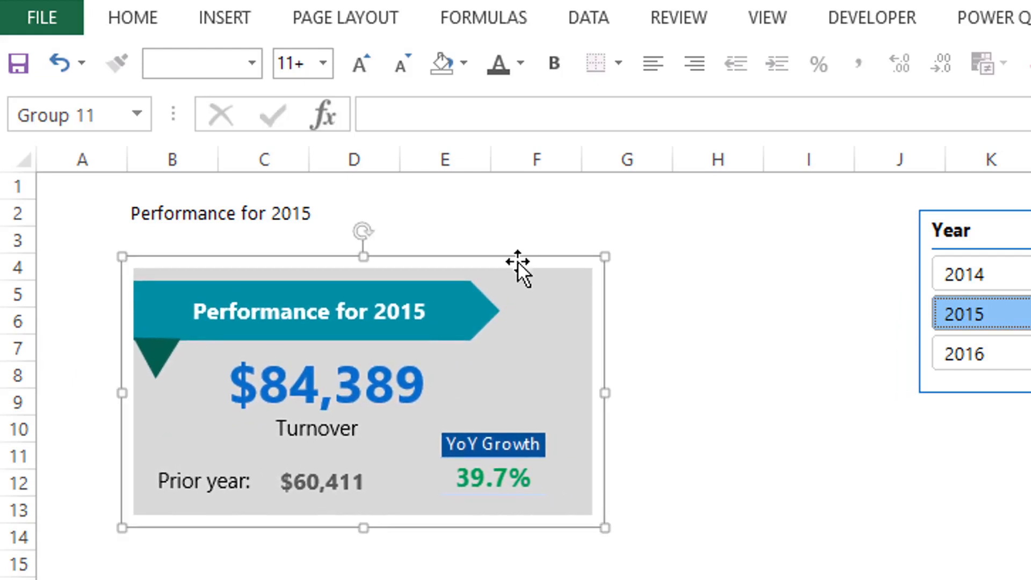
left_click_drag(984, 244, 699, 298)
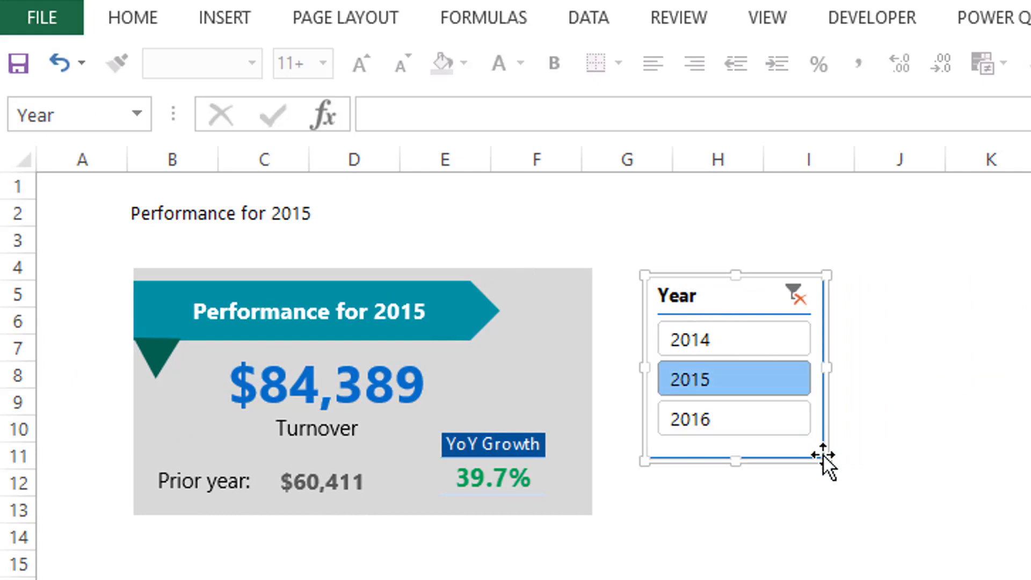
left_click_drag(823, 458, 765, 466)
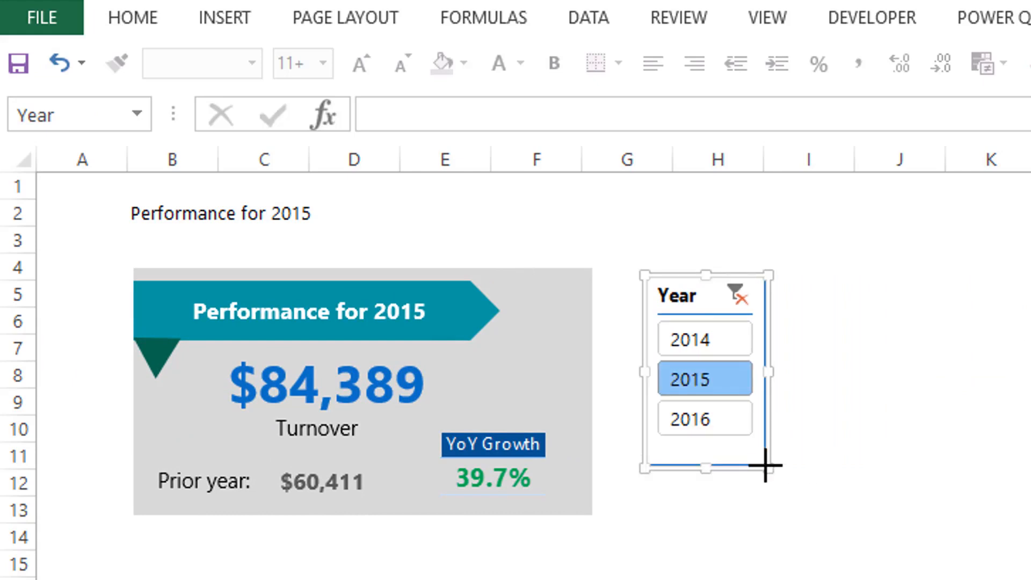
Step: Test the performance card by switching the Year slicer between 2016, 2015 and 2014, ending on 2015
left_click(721, 421)
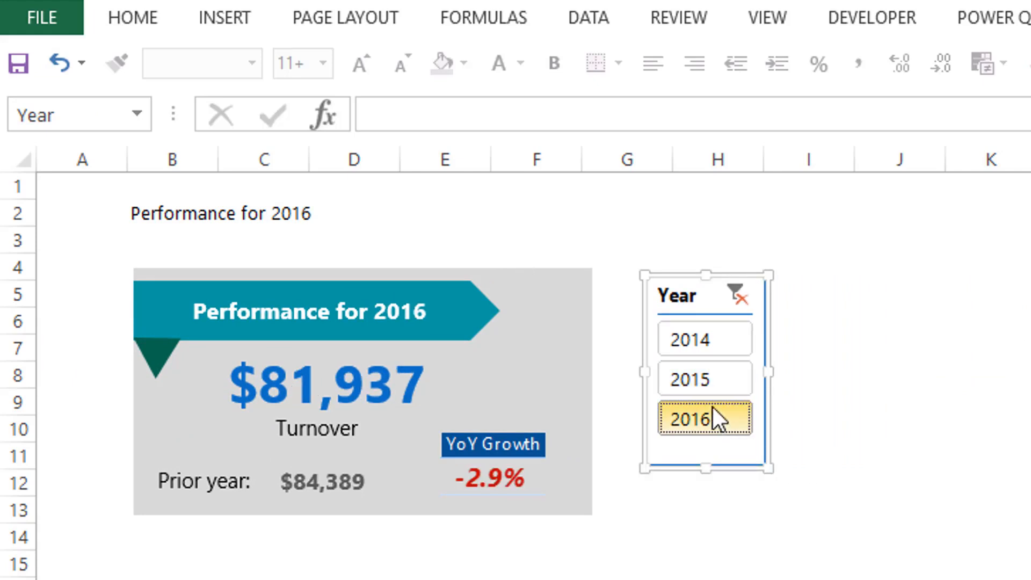
left_click(715, 386)
left_click(709, 342)
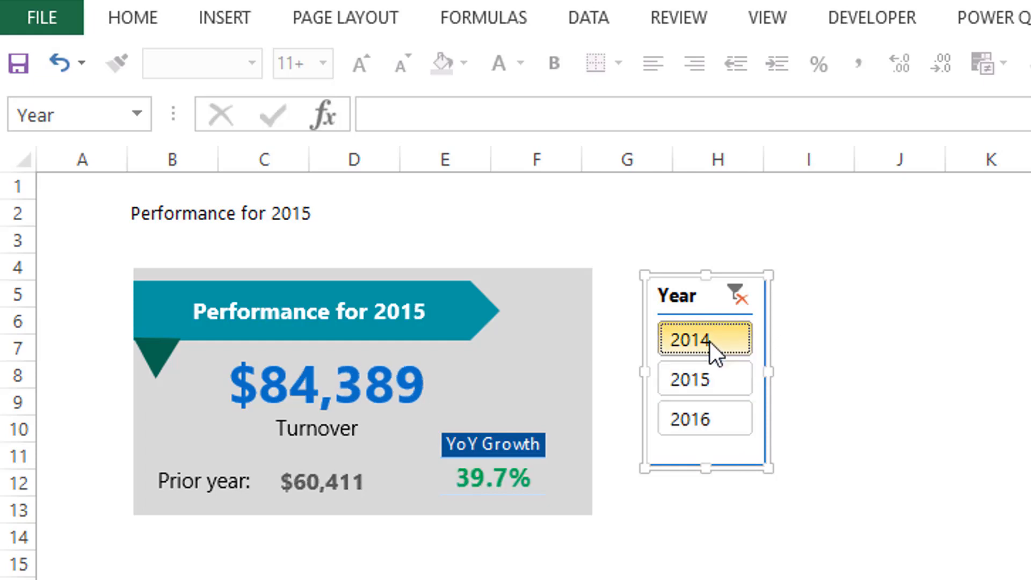
left_click(688, 382)
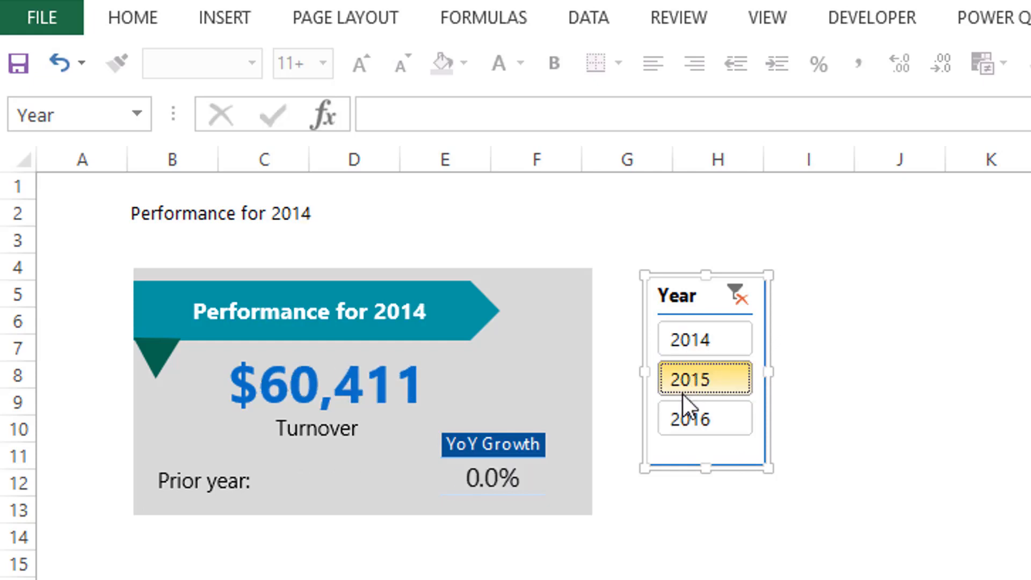
left_click(678, 417)
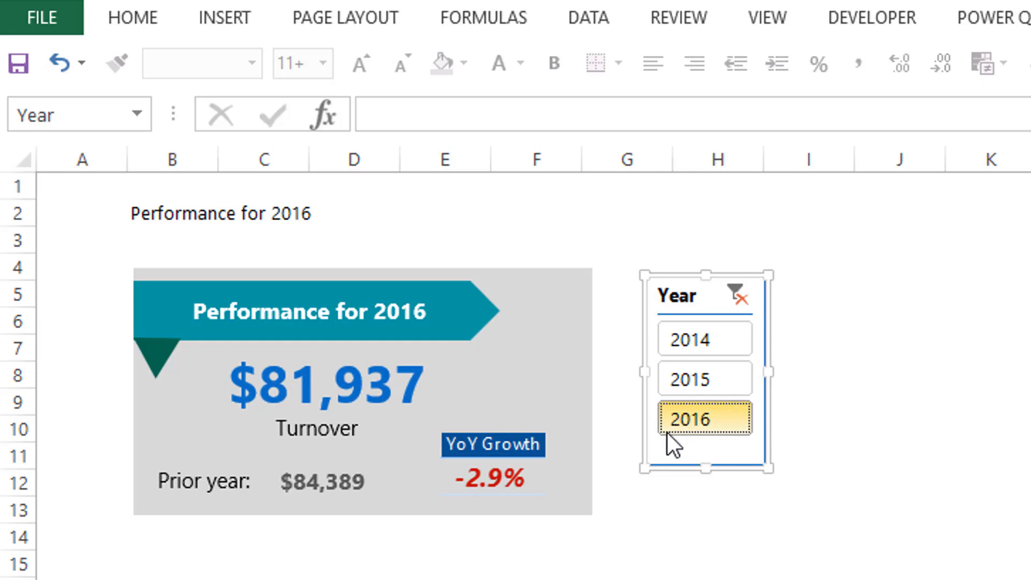
left_click(709, 377)
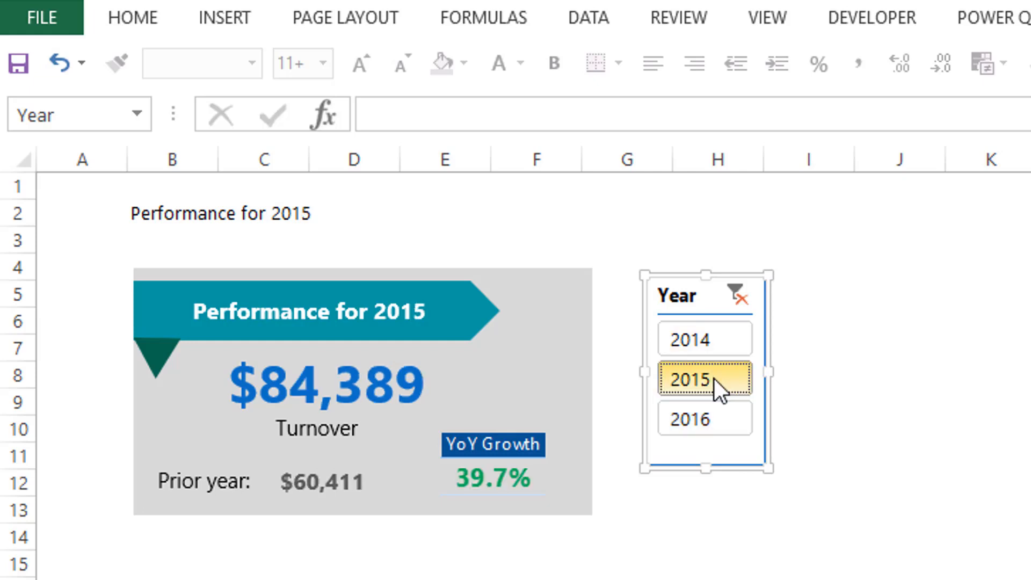